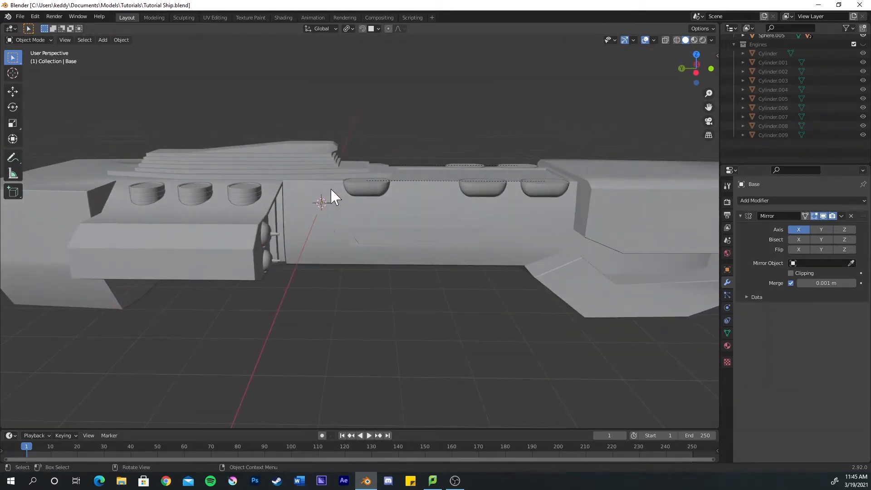
Move the six selected engine-like cylinders on the ship's underside up toward the hull along the Z axis
{"action": "middle_click_drag", "start_coordinate": [331, 189], "coordinate": [370, 233]}
{"action": "left_click", "coordinate": [354, 229]}
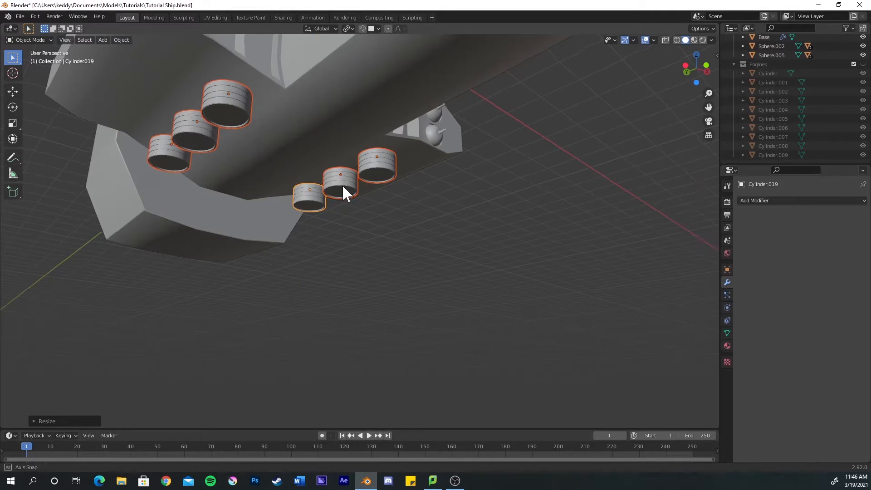
{"action": "middle_click_drag", "start_coordinate": [342, 184], "coordinate": [362, 196]}
{"action": "key", "text": "g"}
{"action": "key", "text": "z"}
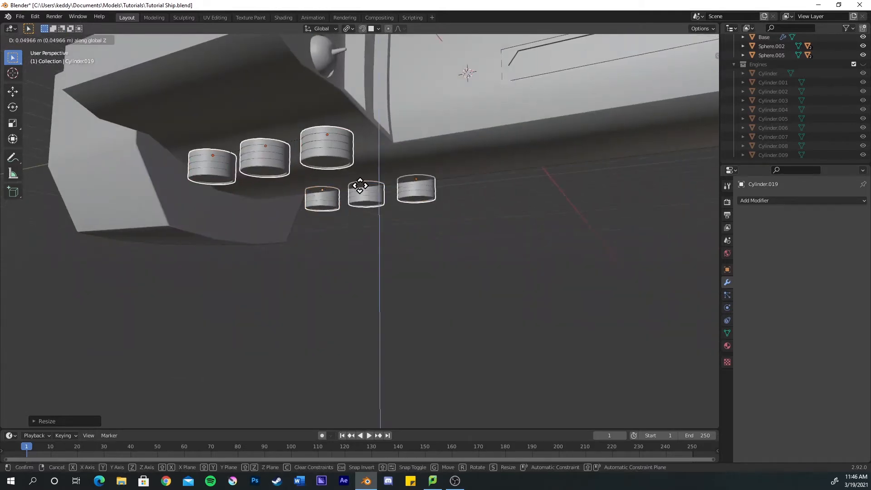
{"action": "left_click", "coordinate": [361, 174]}
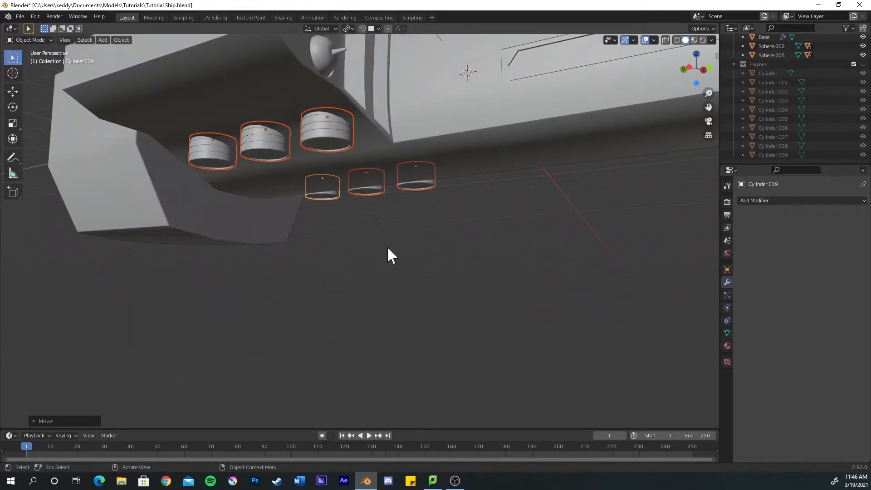
{"action": "middle_click_drag", "start_coordinate": [388, 246], "coordinate": [290, 152]}
{"action": "scroll", "coordinate": [291, 152], "scroll_direction": "down", "scroll_amount": 3}
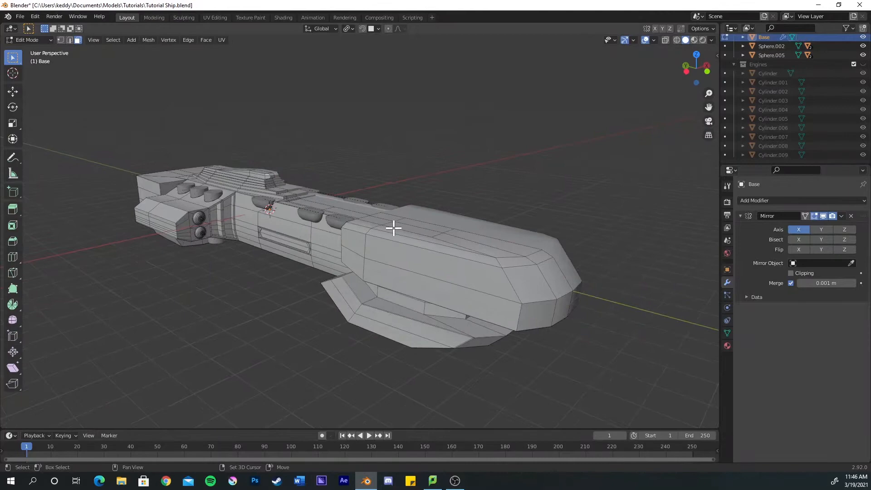
Search the preferences' add-ons for "dis", check the Add Mesh: Discombobulator details, and close the preferences
{"action": "middle_click_drag", "start_coordinate": [393, 228], "coordinate": [439, 240]}
{"action": "middle_click_drag", "start_coordinate": [495, 252], "coordinate": [373, 200], "text": "shift"}
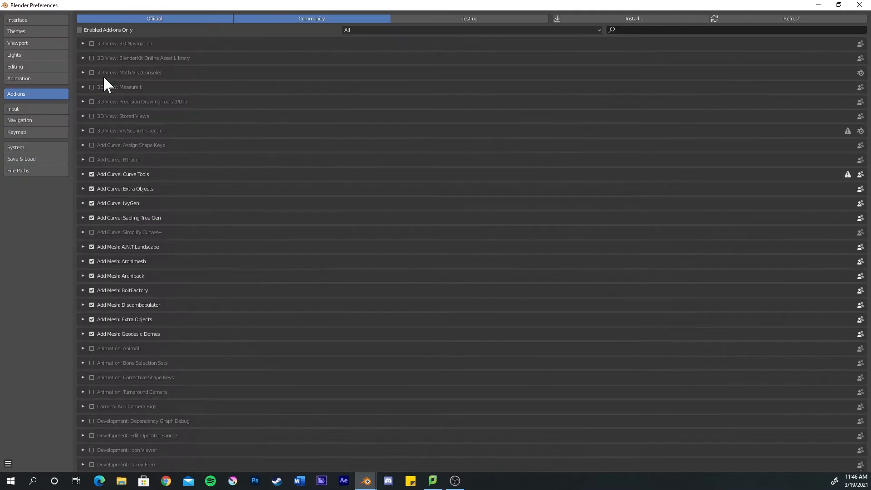
{"action": "left_click", "coordinate": [662, 29]}
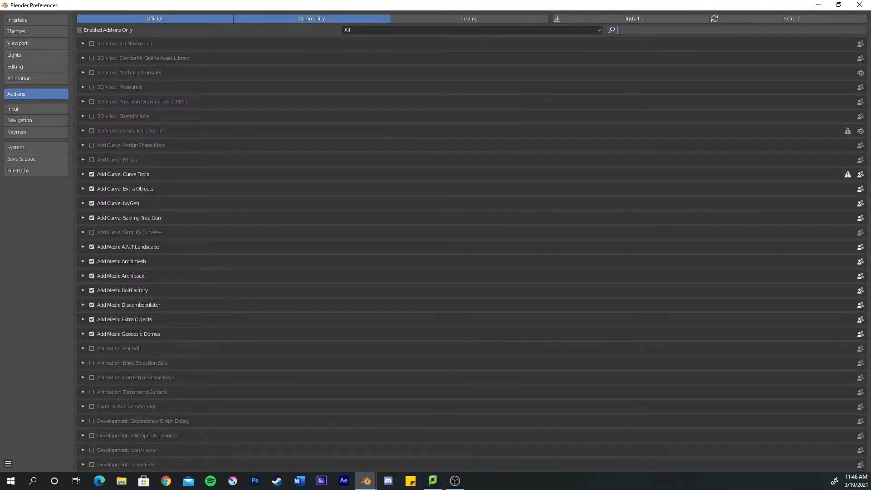
{"action": "type", "text": "dis"}
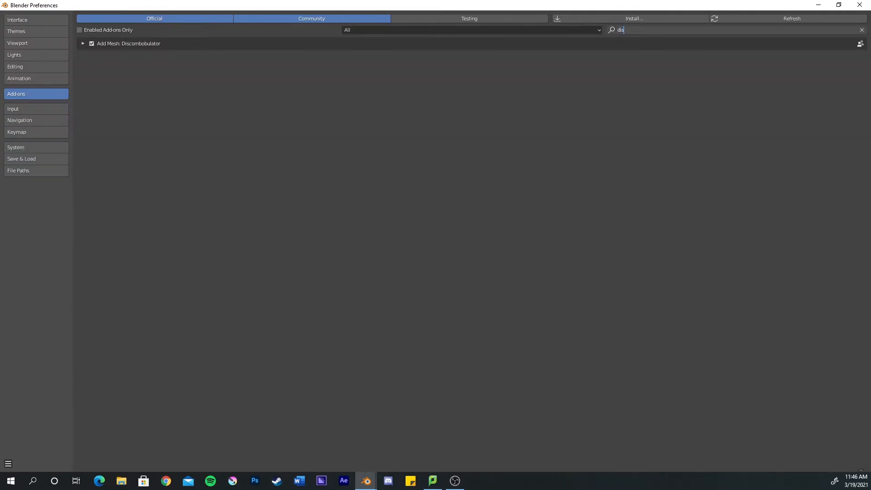
{"action": "left_click", "coordinate": [83, 43]}
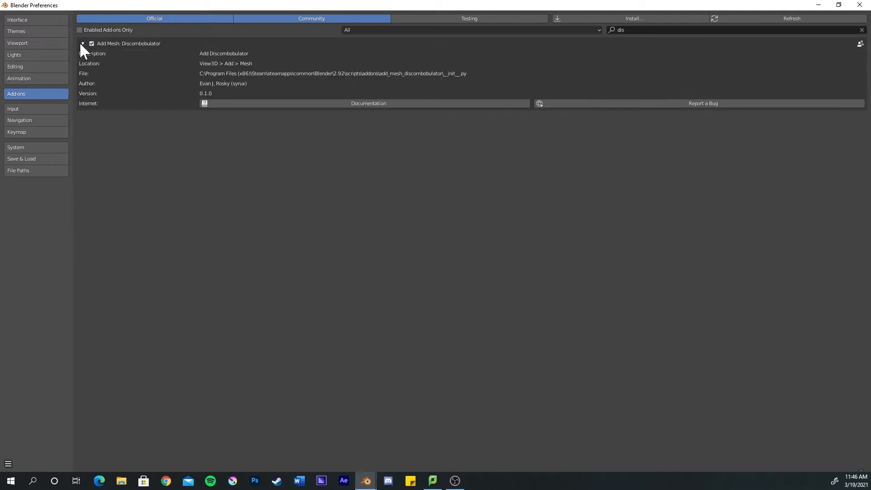
{"action": "left_click", "coordinate": [80, 43]}
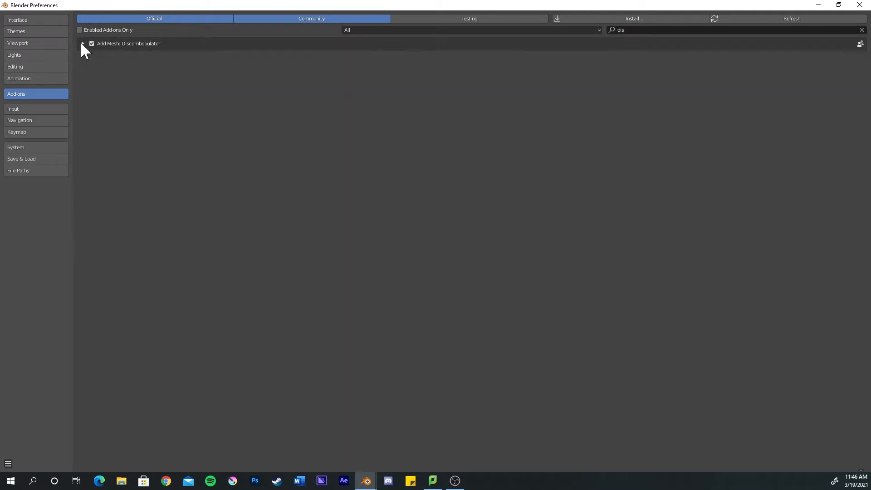
{"action": "left_click", "coordinate": [858, 5]}
Select the Base mesh's mid-hull side faces in front of, behind, directly above and below the recessed panel, leaving the recess unselected
{"action": "scroll", "coordinate": [406, 212], "scroll_direction": "up", "scroll_amount": 3}
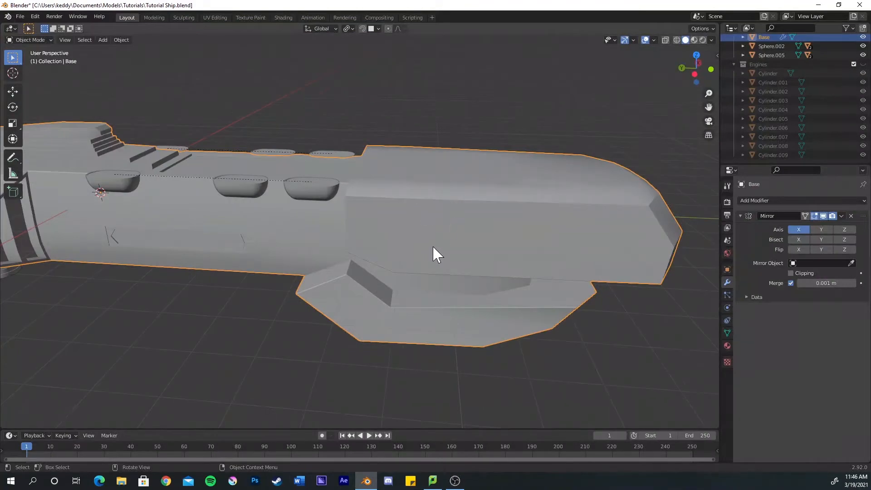
{"action": "middle_click_drag", "start_coordinate": [451, 247], "coordinate": [403, 251]}
{"action": "key", "text": "Tab"}
{"action": "middle_click_drag", "start_coordinate": [346, 228], "coordinate": [367, 228]}
{"action": "middle_click_drag", "start_coordinate": [396, 183], "coordinate": [204, 154]}
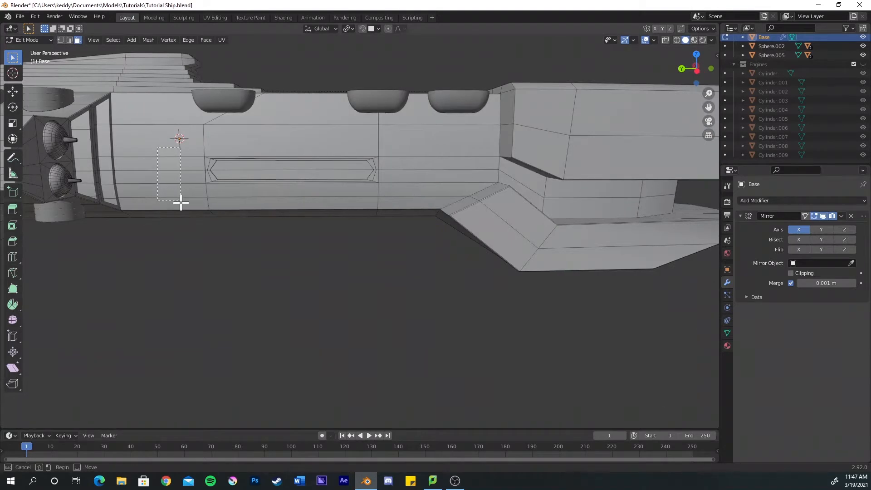
{"action": "left_click", "coordinate": [192, 177], "text": "alt"}
{"action": "left_click", "coordinate": [231, 137], "text": "shift"}
{"action": "key", "text": "b"}
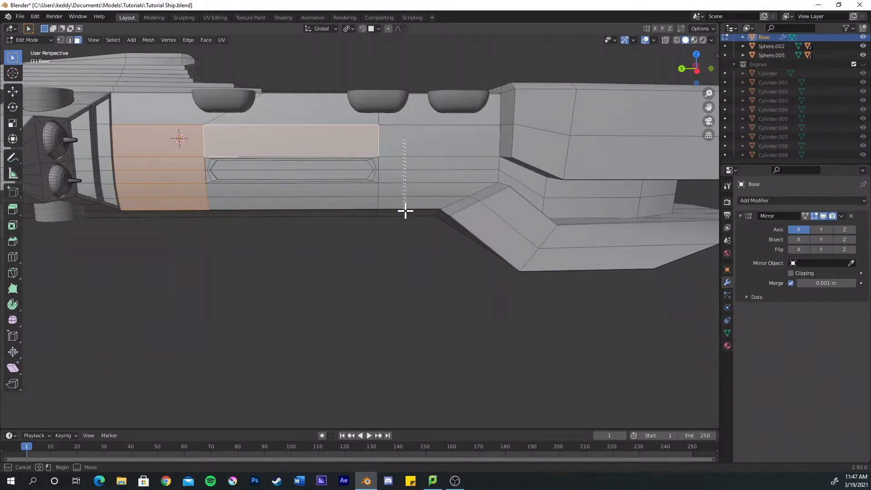
{"action": "left_click_drag", "start_coordinate": [406, 211], "coordinate": [405, 212]}
{"action": "left_click", "coordinate": [317, 201], "text": "shift"}
{"action": "left_click", "coordinate": [317, 191], "text": "shift"}
Add the uppermost row of mid-hull side faces beneath the rounded pods to the selection and save the file
{"action": "middle_click_drag", "start_coordinate": [317, 191], "coordinate": [315, 182]}
{"action": "middle_click_drag", "start_coordinate": [303, 147], "coordinate": [335, 140], "text": "shift"}
{"action": "key", "text": "b"}
{"action": "left_click_drag", "start_coordinate": [220, 95], "coordinate": [424, 115]}
{"action": "middle_click_drag", "start_coordinate": [391, 124], "coordinate": [368, 168]}
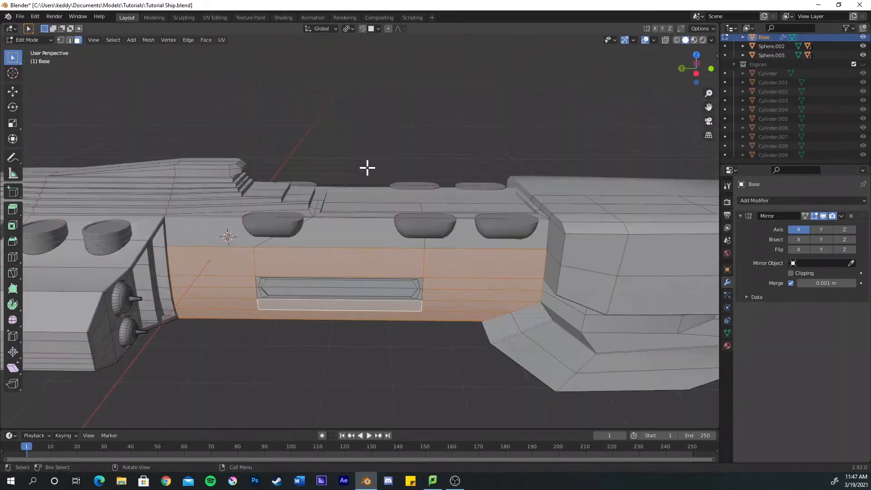
{"action": "left_click", "coordinate": [200, 235], "text": "shift"}
{"action": "left_click", "coordinate": [348, 228], "text": "shift"}
{"action": "left_click", "coordinate": [439, 242], "text": "shift"}
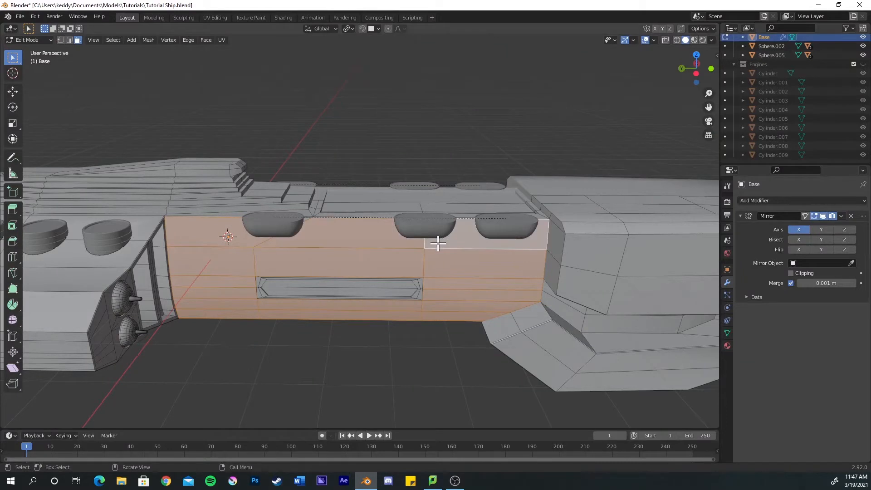
{"action": "key", "text": "ctrl+s"}
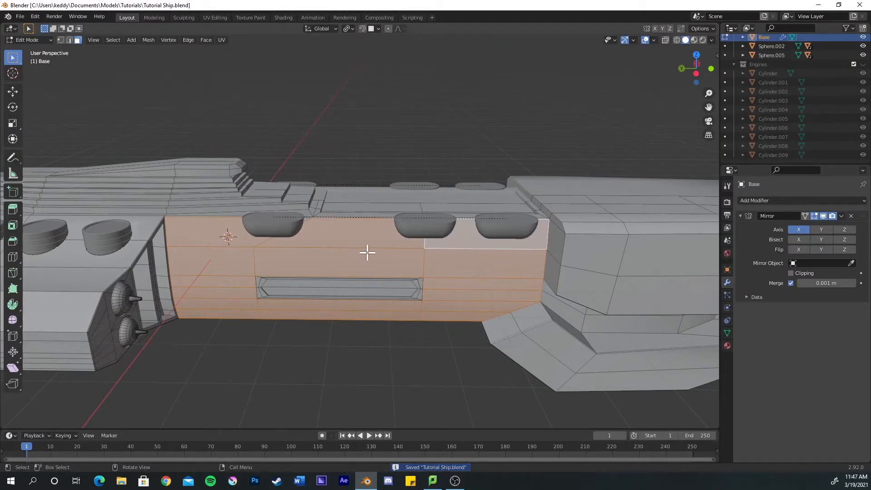
Start the Discombobulator on the selected mid-hull faces and set its protrusion heights to a minimum of 0.05 and maximum of 0.10
{"action": "key", "text": "shift+a"}
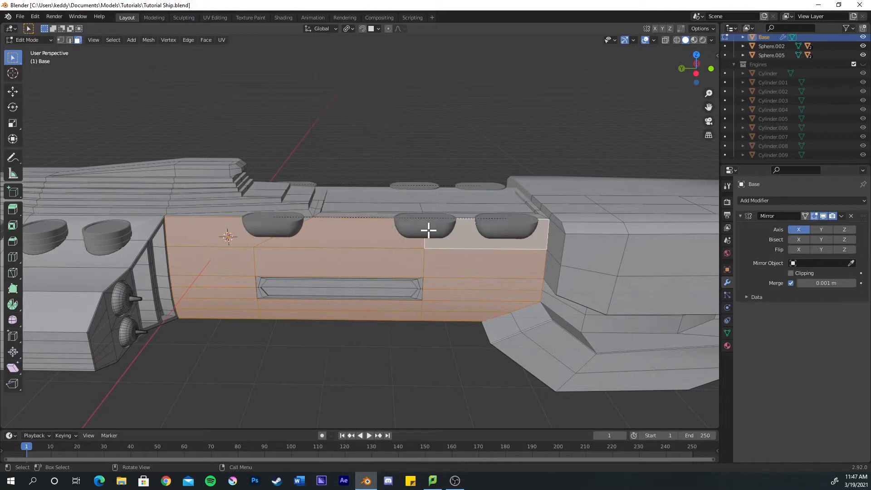
{"action": "key", "text": "shift+a"}
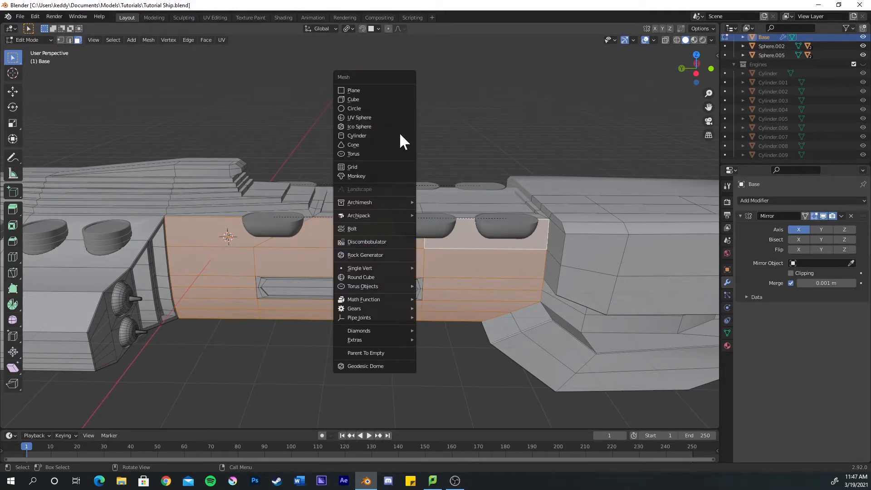
{"action": "left_click", "coordinate": [375, 242]}
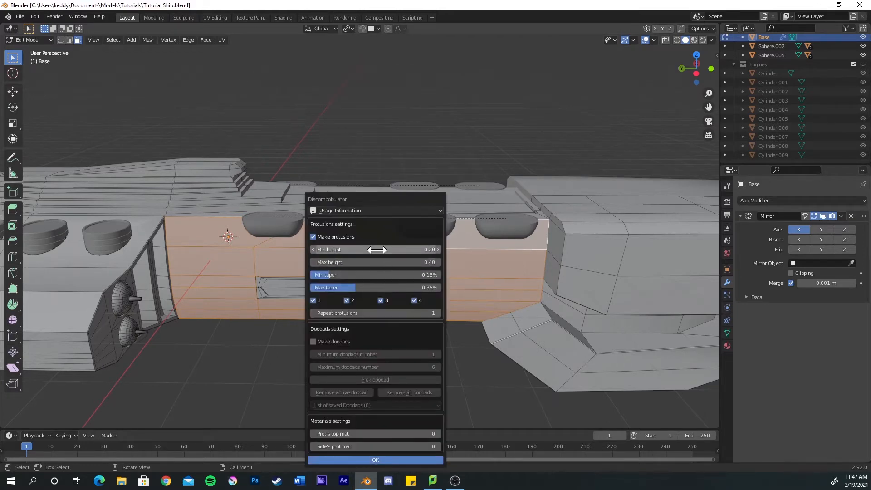
{"action": "left_click", "coordinate": [377, 250]}
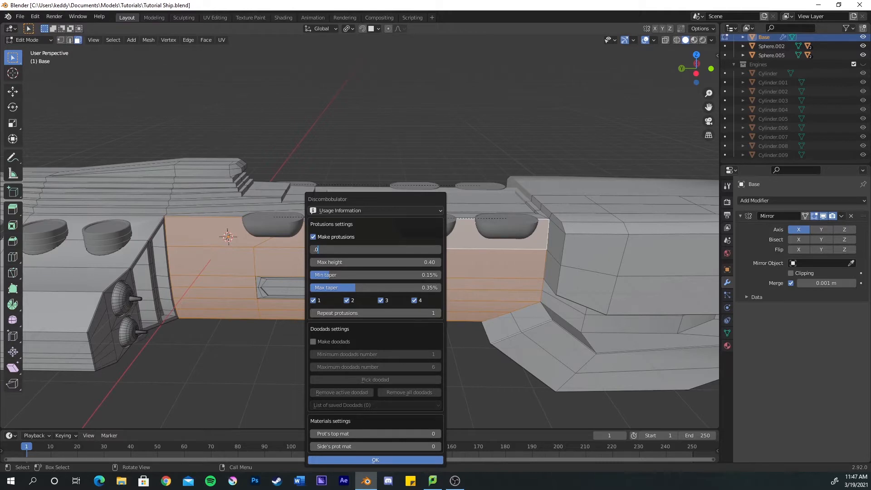
{"action": "key", "text": "Return"}
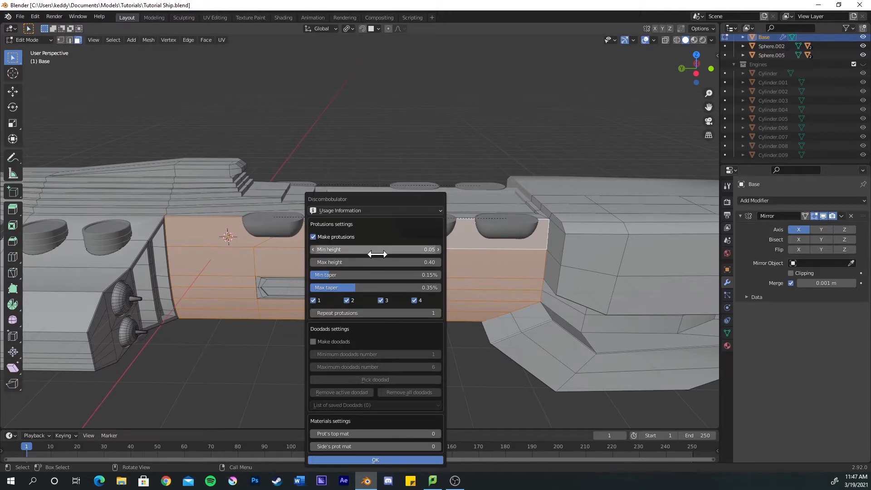
{"action": "left_click", "coordinate": [377, 262]}
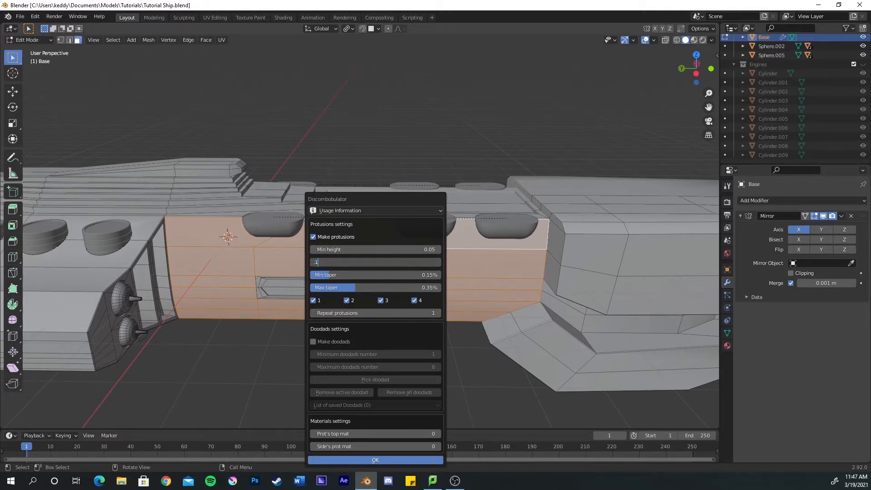
{"action": "key", "text": "Return"}
Set the Discombobulator's minimum taper to 0.05% and enter its maximum taper
{"action": "left_click", "coordinate": [394, 274]}
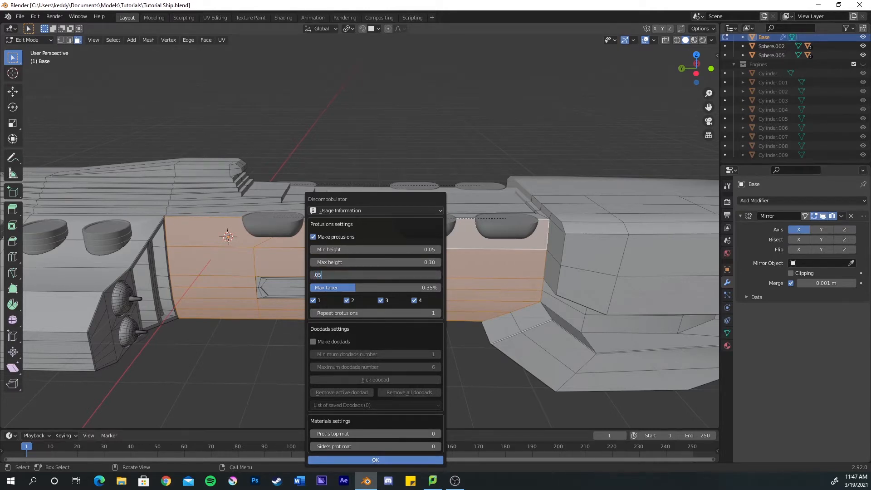
{"action": "key", "text": "Return"}
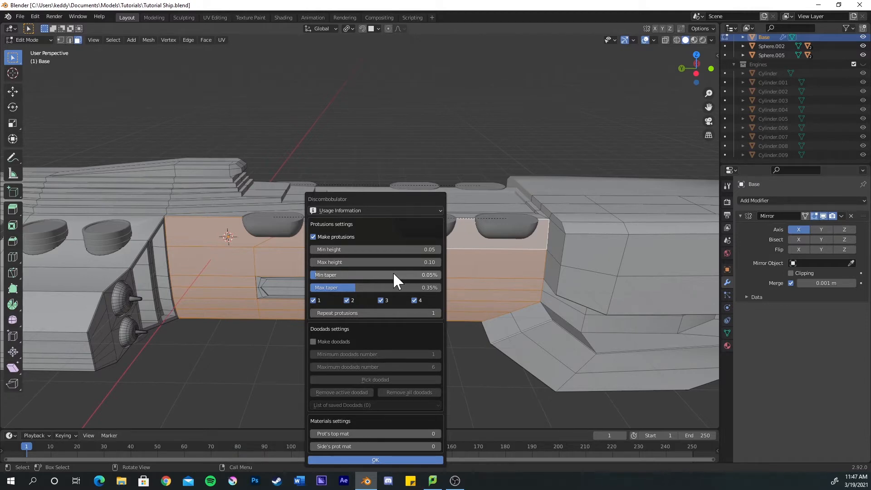
{"action": "left_click", "coordinate": [394, 287]}
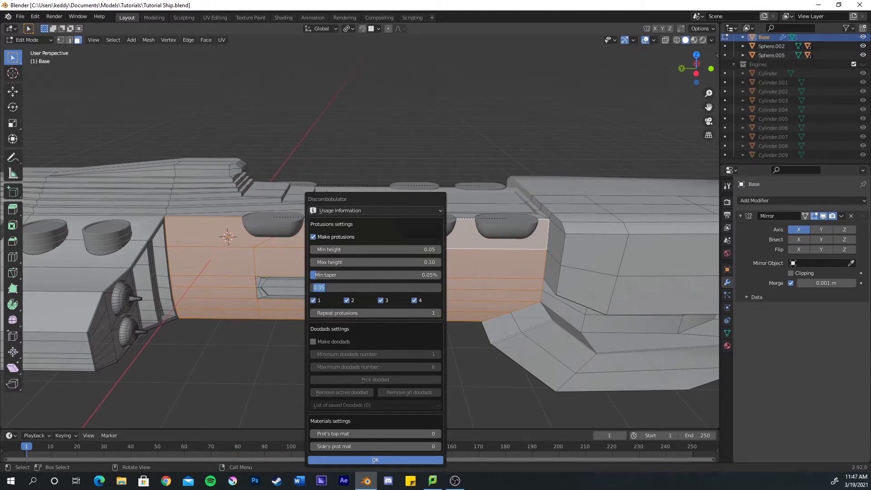
{"action": "key", "text": "Return"}
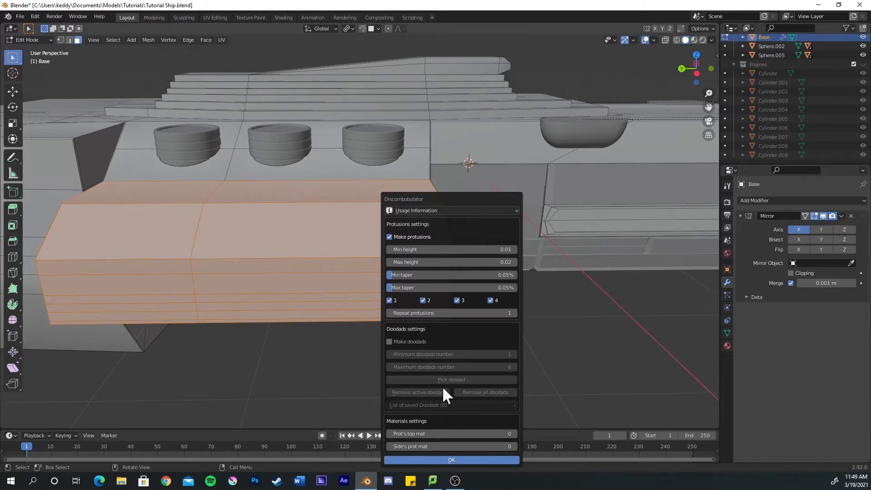
Generate Discombobulator panels on the selected side block faces with heights from 0.01 to 0.02 and 0.05% minimum and maximum taper
{"action": "key", "text": "Return"}
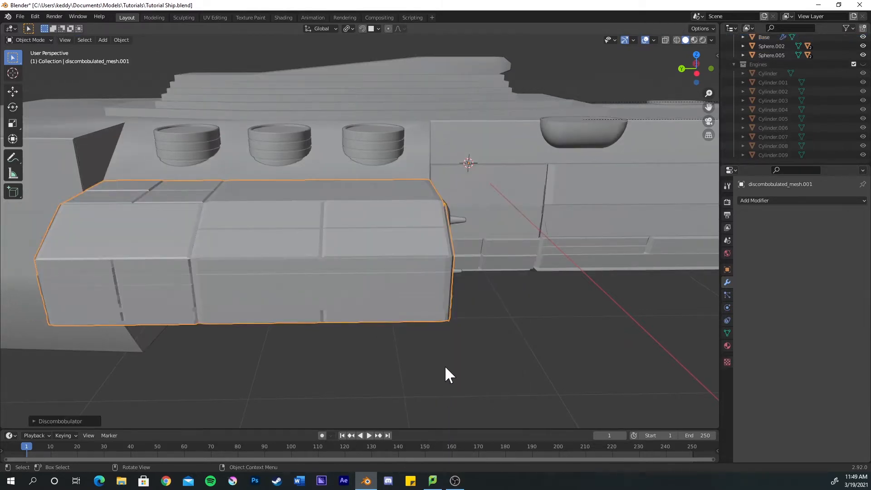
{"action": "middle_click_drag", "start_coordinate": [445, 366], "coordinate": [383, 311]}
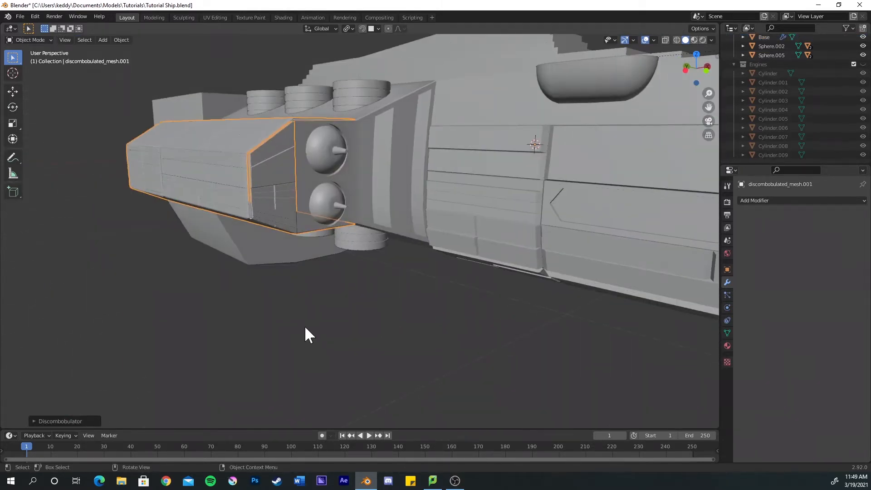
{"action": "left_click", "coordinate": [292, 320]}
{"action": "middle_click_drag", "start_coordinate": [292, 321], "coordinate": [259, 205]}
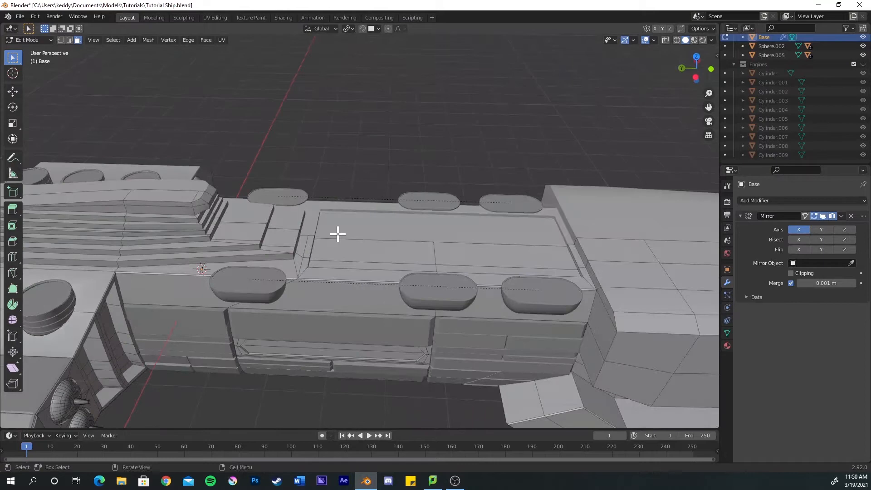
Select the outer side faces and the adjoining top faces of the Base mesh's open rear section, including the triangular top corner face
{"action": "middle_click_drag", "start_coordinate": [338, 234], "coordinate": [163, 176], "text": "shift"}
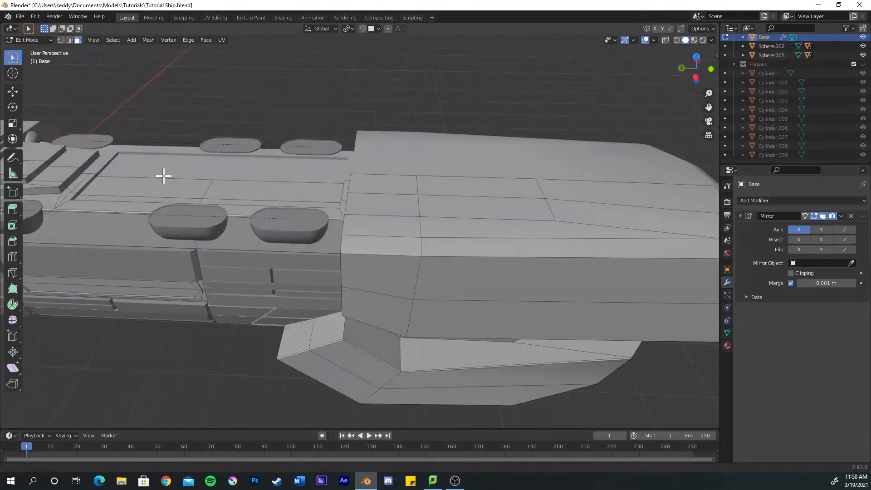
{"action": "scroll", "coordinate": [257, 218], "scroll_direction": "up", "scroll_amount": 2}
{"action": "middle_click_drag", "start_coordinate": [233, 199], "coordinate": [304, 136]}
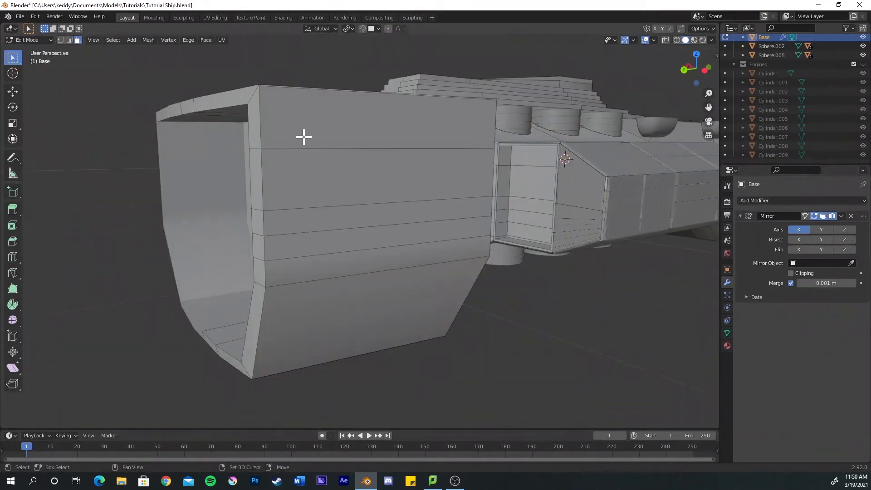
{"action": "left_click_drag", "start_coordinate": [299, 136], "coordinate": [328, 318]}
{"action": "middle_click_drag", "start_coordinate": [327, 268], "coordinate": [336, 323]}
{"action": "left_click", "coordinate": [229, 285], "text": "shift"}
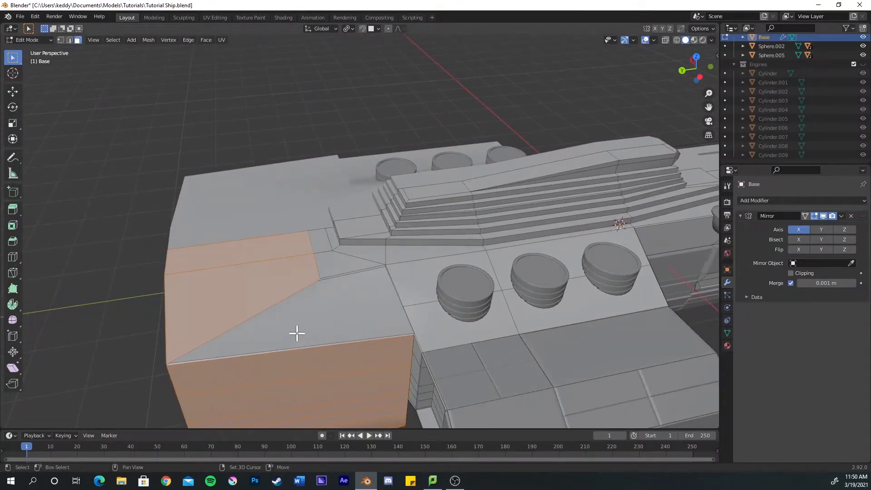
{"action": "left_click", "coordinate": [295, 334], "text": "shift"}
Add the rear section's underside faces to the selection
{"action": "middle_click_drag", "start_coordinate": [333, 311], "coordinate": [355, 252]}
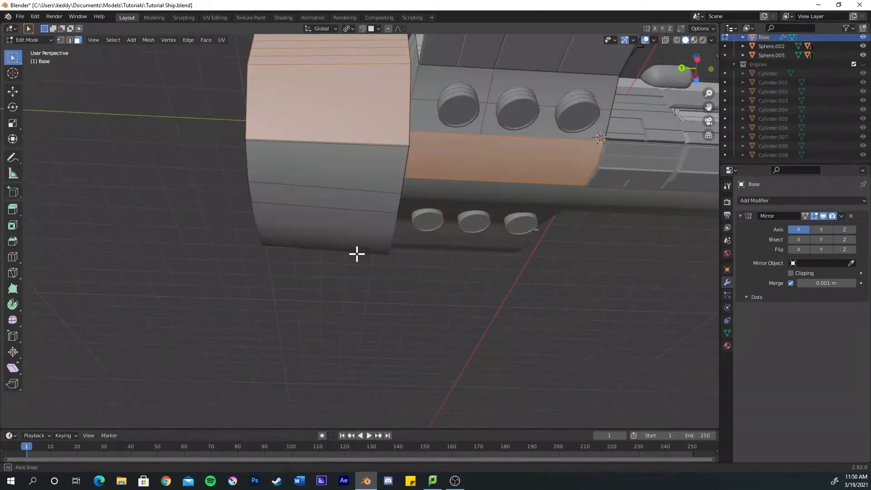
{"action": "left_click_drag", "start_coordinate": [303, 137], "coordinate": [322, 219]}
{"action": "middle_click_drag", "start_coordinate": [322, 189], "coordinate": [343, 221]}
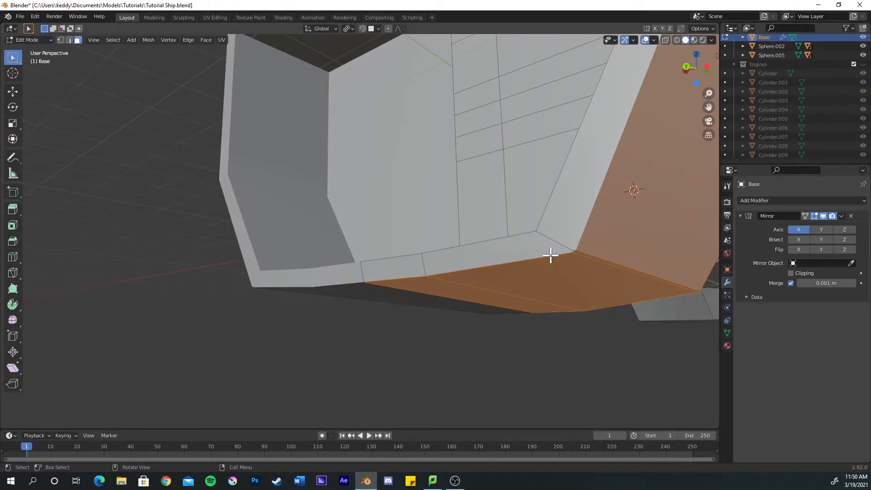
{"action": "middle_click_drag", "start_coordinate": [551, 256], "coordinate": [546, 252]}
{"action": "key", "text": "b"}
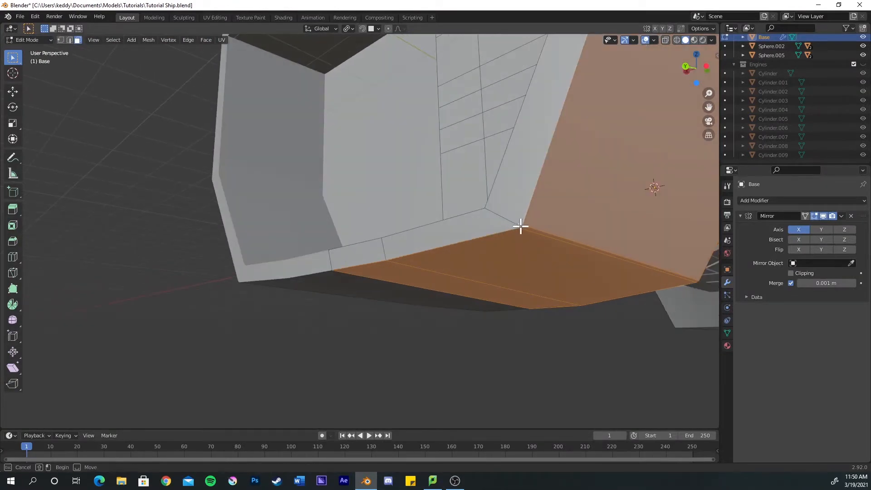
{"action": "key", "text": "Escape"}
{"action": "middle_click_drag", "start_coordinate": [502, 218], "coordinate": [387, 208]}
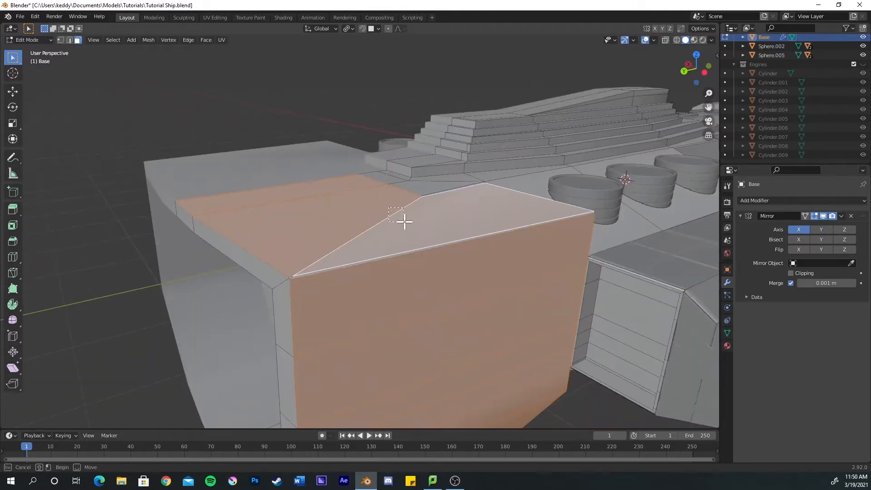
Deselect the triangular top corner face and generate Discombobulator panels on the selected rear section faces, reusing the current settings
{"action": "left_click", "coordinate": [392, 218], "text": "shift"}
{"action": "left_click", "coordinate": [340, 194], "text": "shift"}
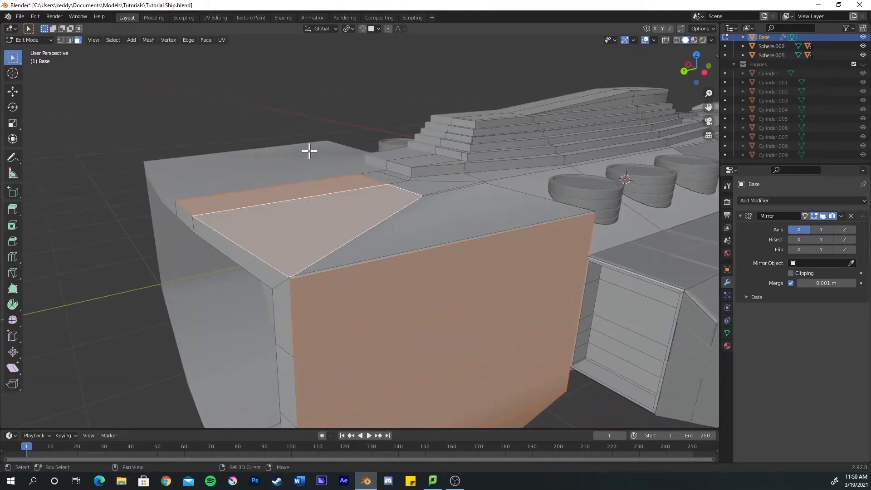
{"action": "key", "text": "shift+a"}
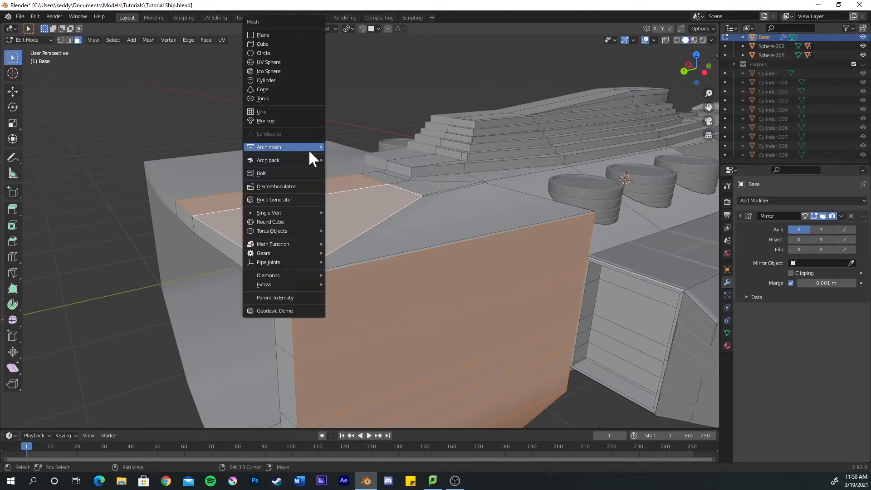
{"action": "left_click", "coordinate": [284, 187]}
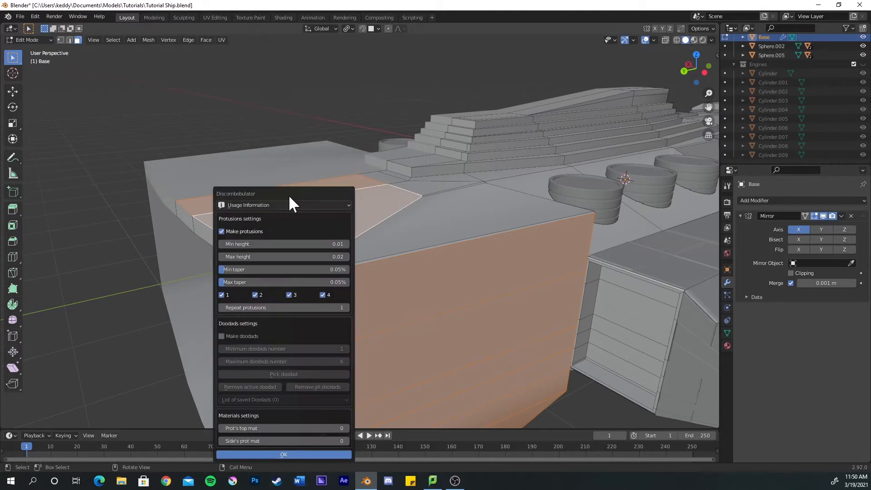
{"action": "left_click", "coordinate": [285, 453]}
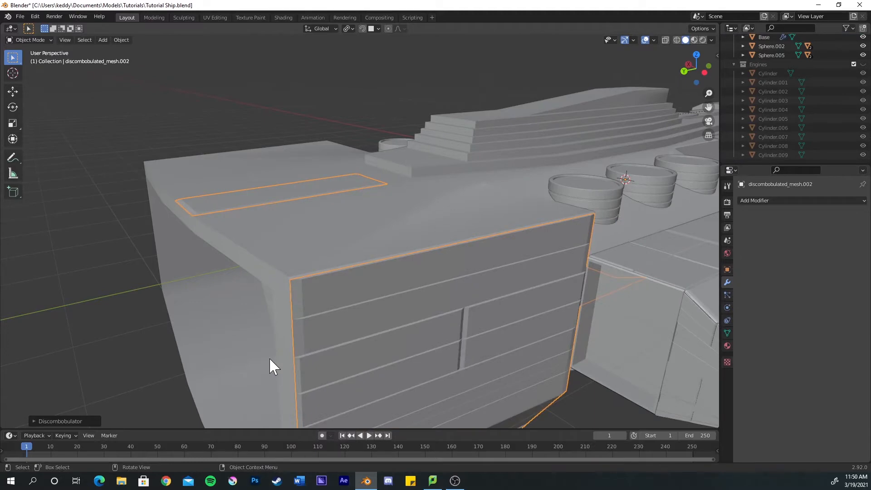
Edit the Base mesh and select the outer side faces of the front section's upper block and lower fin
{"action": "middle_click_drag", "start_coordinate": [268, 357], "coordinate": [402, 255]}
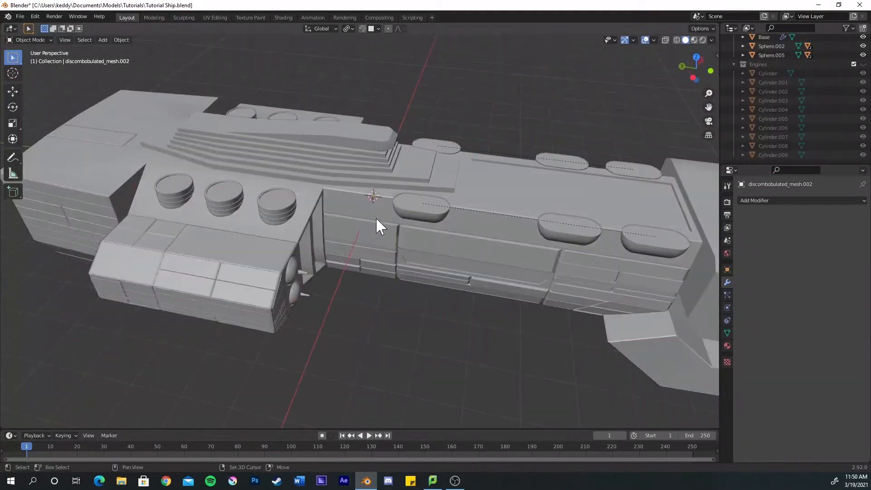
{"action": "middle_click_drag", "start_coordinate": [375, 216], "coordinate": [365, 257]}
{"action": "middle_click_drag", "start_coordinate": [414, 226], "coordinate": [366, 213]}
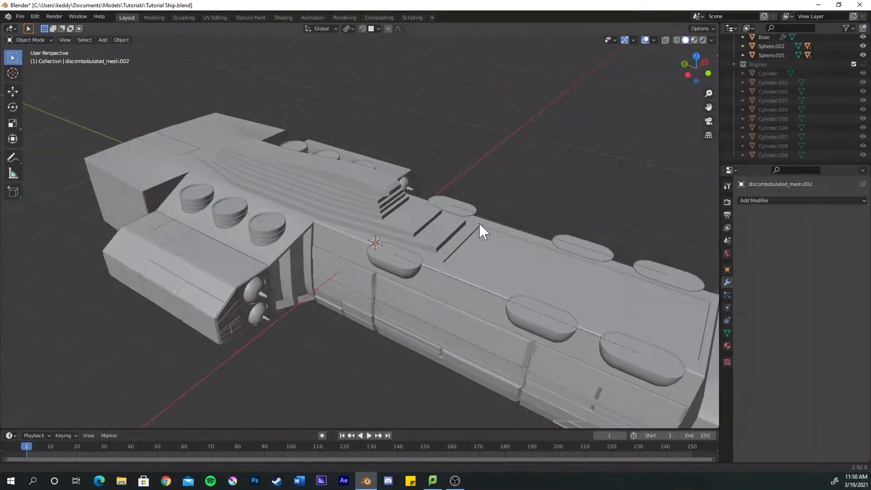
{"action": "middle_click_drag", "start_coordinate": [478, 222], "coordinate": [426, 216], "text": "shift"}
{"action": "left_click", "coordinate": [490, 281]}
{"action": "key", "text": "Tab"}
{"action": "middle_click_drag", "start_coordinate": [490, 282], "coordinate": [383, 216]}
{"action": "left_click", "coordinate": [403, 184]}
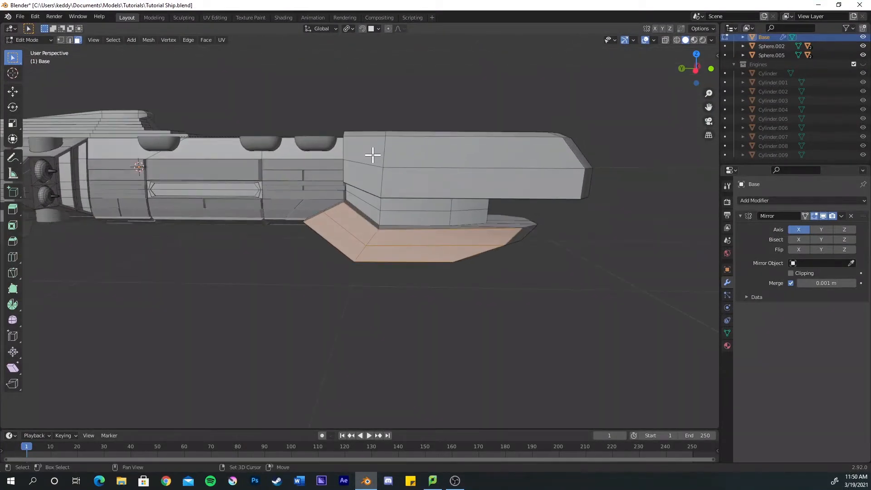
{"action": "left_click", "coordinate": [396, 178], "text": "shift"}
Add the front section's top faces, nose end faces and the lower fin's underside faces to the selection
{"action": "middle_click_drag", "start_coordinate": [397, 177], "coordinate": [358, 224]}
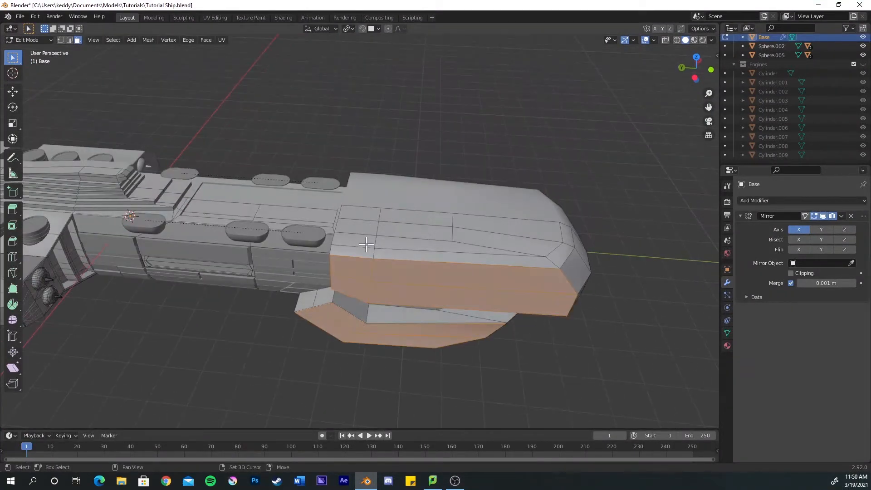
{"action": "left_click", "coordinate": [390, 243], "text": "shift"}
{"action": "left_click_drag", "start_coordinate": [367, 209], "coordinate": [469, 246], "text": "shift"}
{"action": "middle_click_drag", "start_coordinate": [468, 247], "coordinate": [400, 227]}
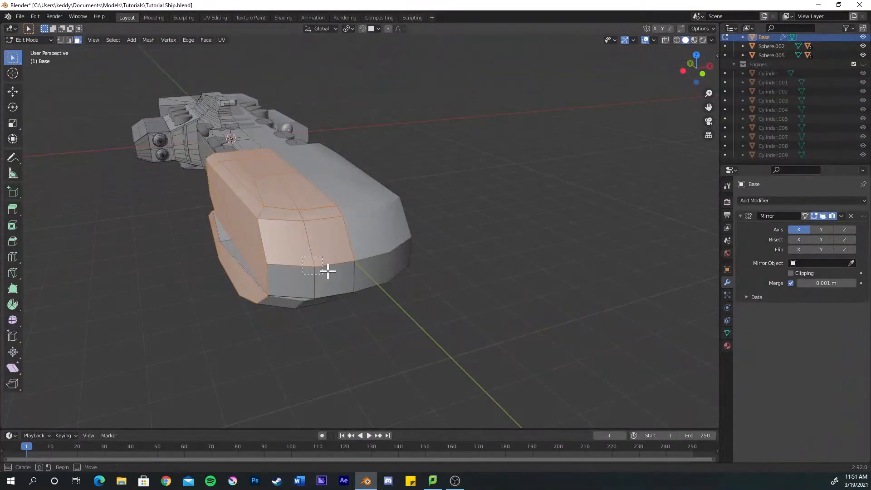
{"action": "middle_click_drag", "start_coordinate": [327, 270], "coordinate": [387, 181]}
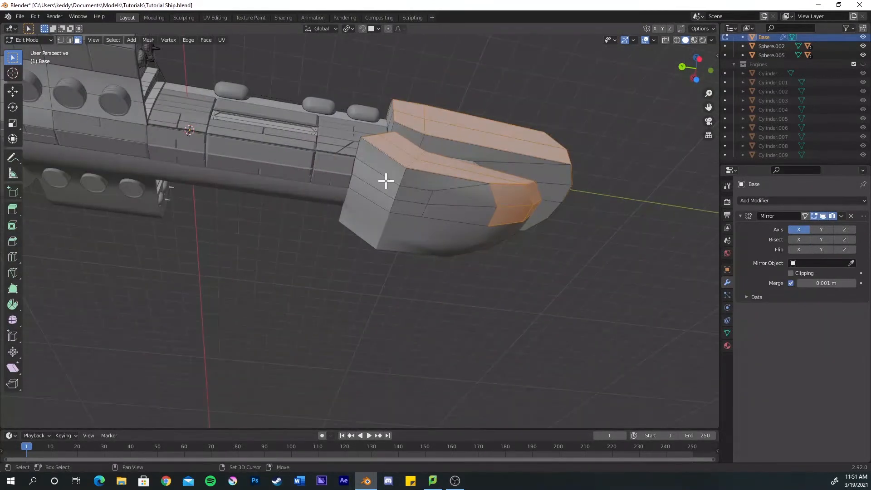
{"action": "left_click_drag", "start_coordinate": [386, 178], "coordinate": [430, 204]}
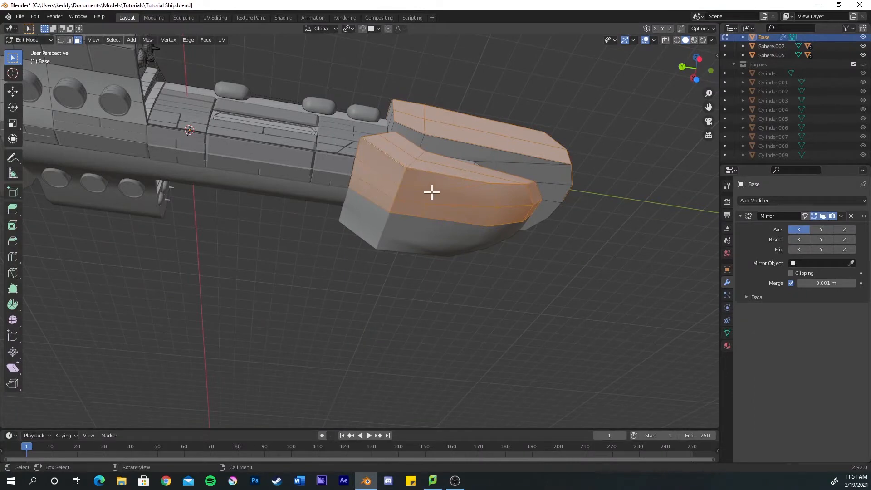
Try Discombobulator panels on the selected front section faces with heights from 0.01 to 0.02
{"action": "key", "text": "shift+a"}
{"action": "left_click", "coordinate": [431, 191]}
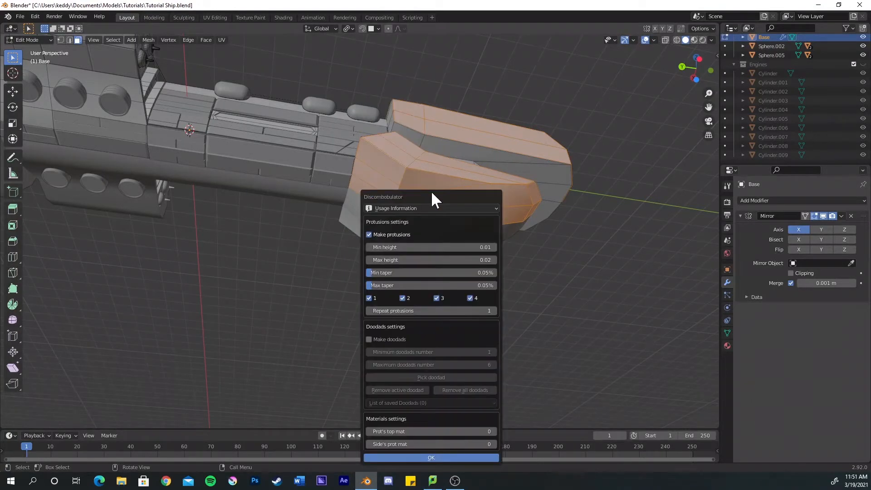
{"action": "left_click", "coordinate": [429, 457]}
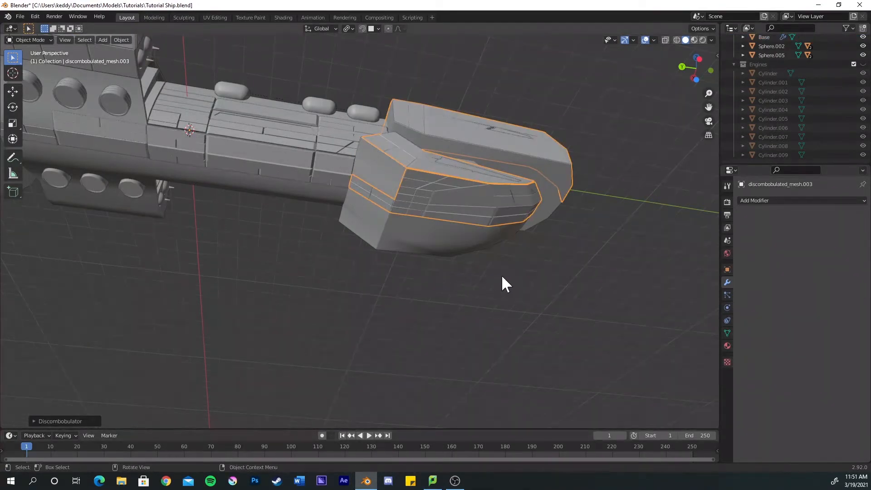
{"action": "middle_click_drag", "start_coordinate": [506, 274], "coordinate": [377, 301]}
{"action": "left_click", "coordinate": [377, 300]}
{"action": "scroll", "coordinate": [358, 263], "scroll_direction": "up", "scroll_amount": 3}
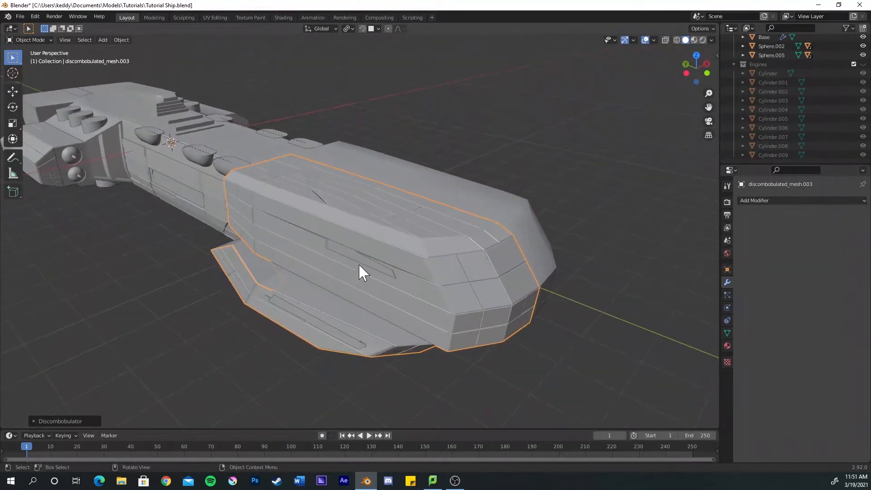
Undo the front section's panels and return to editing the Base mesh with the same faces selected
{"action": "left_click", "coordinate": [355, 411]}
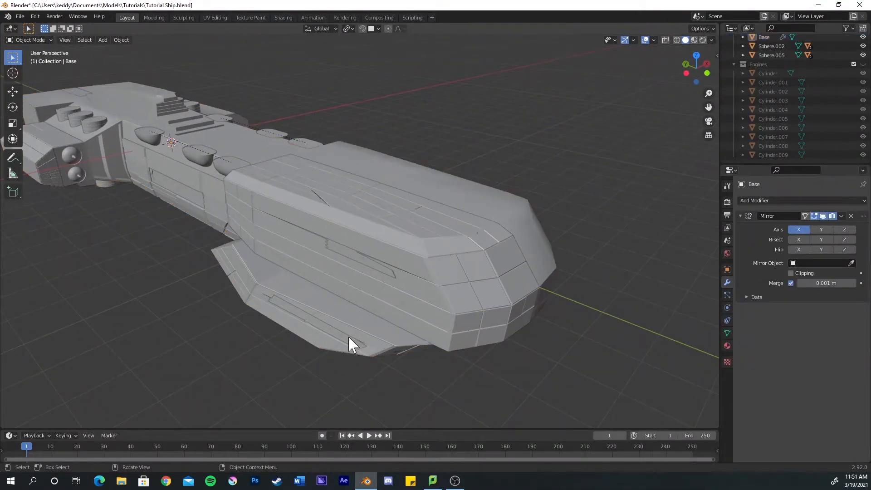
{"action": "left_click", "coordinate": [366, 296]}
{"action": "left_click", "coordinate": [371, 278]}
{"action": "left_click", "coordinate": [372, 274]}
{"action": "key", "text": "Tab"}
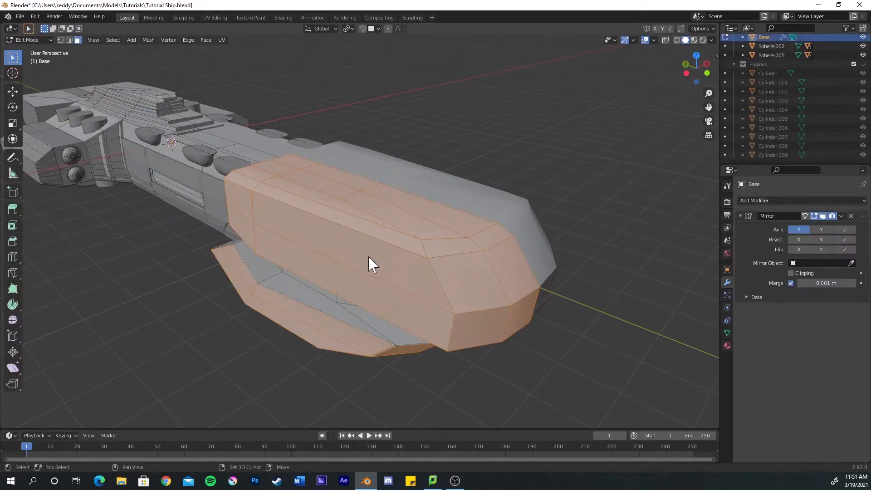
Start the Discombobulator on the selected front section faces and set its minimum height to 0.03
{"action": "right_click", "coordinate": [369, 255]}
{"action": "left_click", "coordinate": [369, 255]}
{"action": "left_click", "coordinate": [368, 250]}
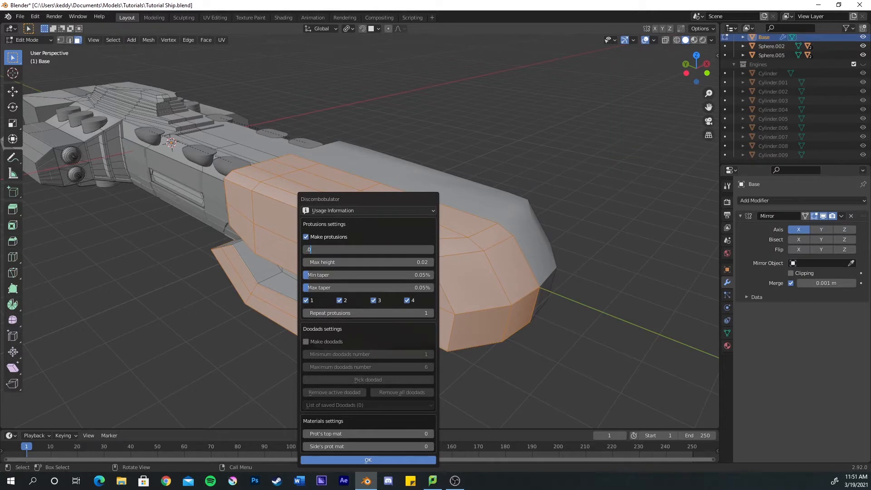
{"action": "type", "text": ".04"}
{"action": "key", "text": "Return"}
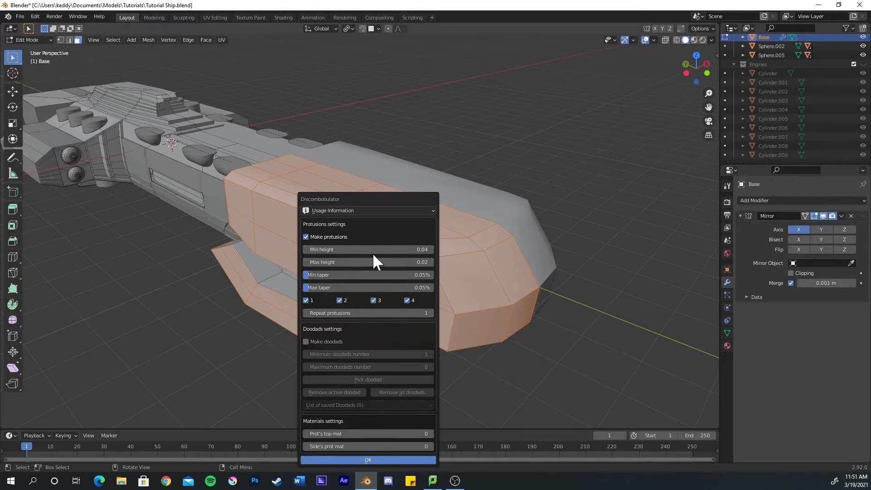
{"action": "left_click", "coordinate": [368, 249]}
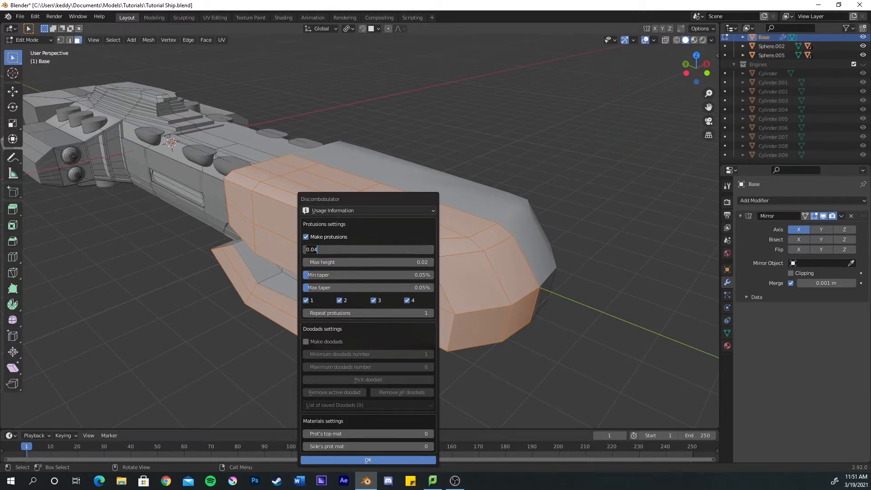
{"action": "key", "text": "Return"}
Set the maximum height to 0.06 and generate the panels on the front section faces
{"action": "left_click", "coordinate": [374, 260]}
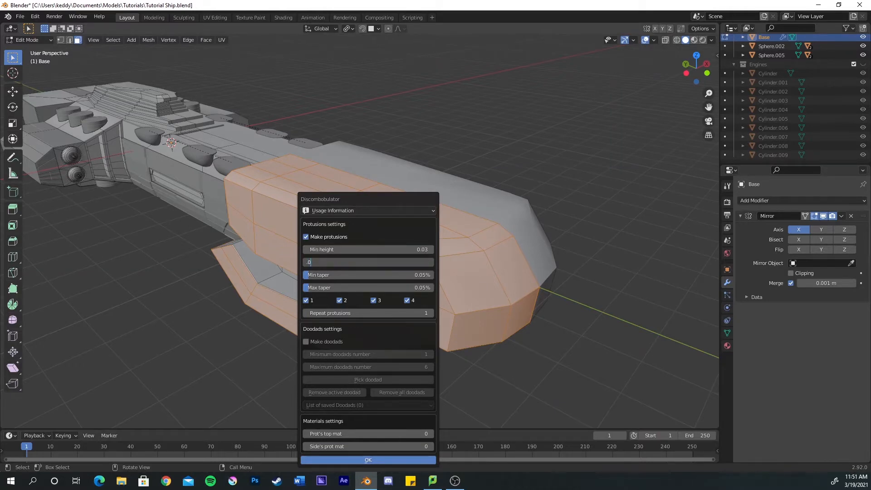
{"action": "type", "text": "6"}
{"action": "key", "text": "Return"}
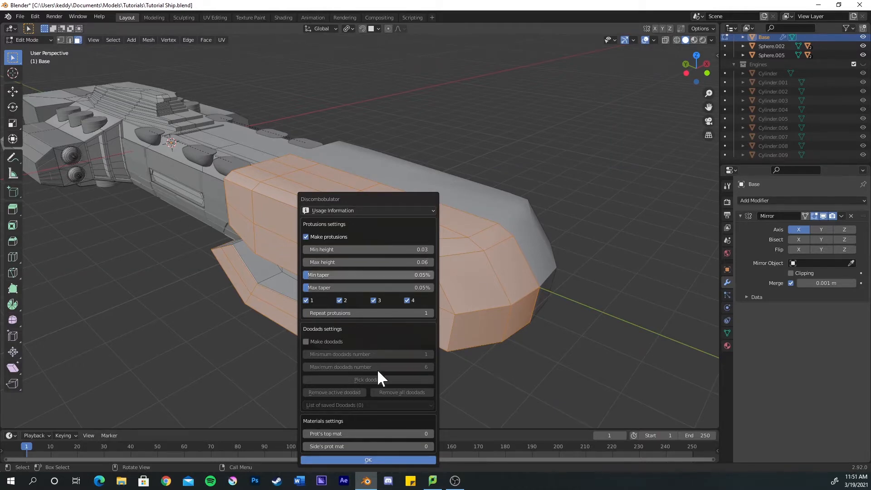
{"action": "left_click", "coordinate": [389, 460]}
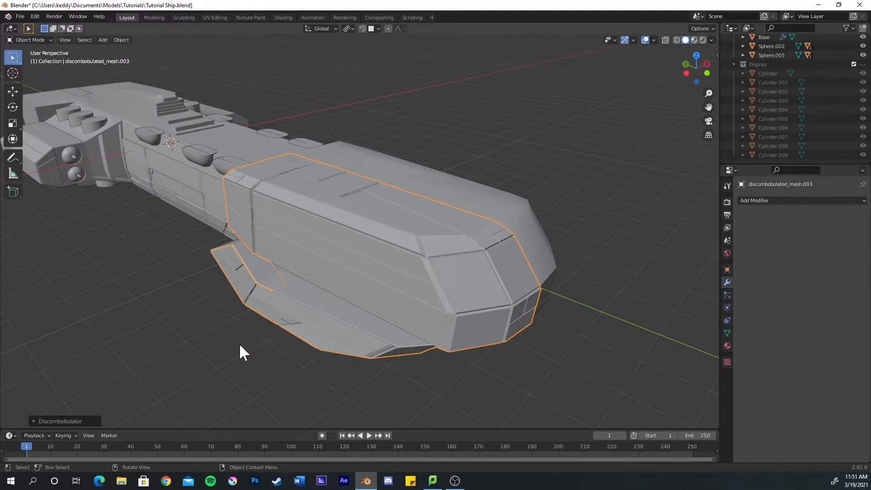
Join the four discombobulated mesh objects into a single object
{"action": "middle_click_drag", "start_coordinate": [243, 327], "coordinate": [345, 229]}
{"action": "scroll", "coordinate": [301, 242], "scroll_direction": "down", "scroll_amount": 3}
{"action": "left_click", "coordinate": [344, 230]}
{"action": "middle_click_drag", "start_coordinate": [282, 258], "coordinate": [348, 311], "text": "shift"}
{"action": "scroll", "coordinate": [790, 117], "scroll_direction": "up", "scroll_amount": 6}
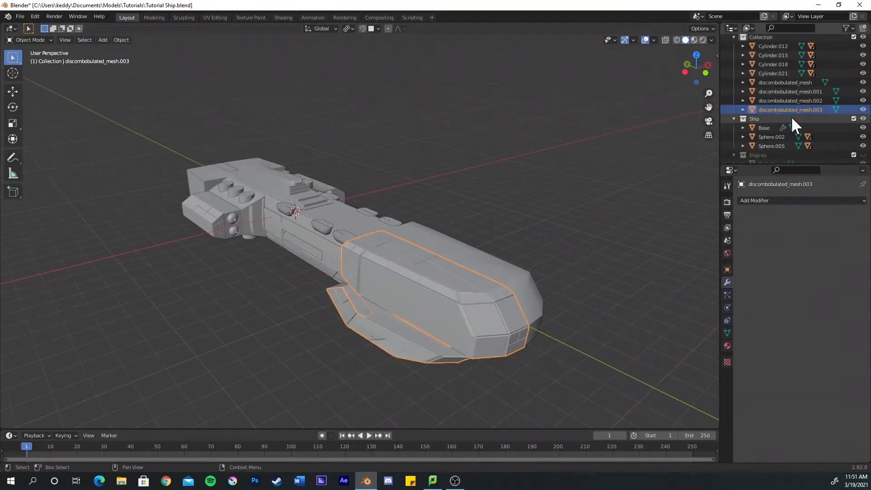
{"action": "left_click", "coordinate": [776, 94], "text": "shift"}
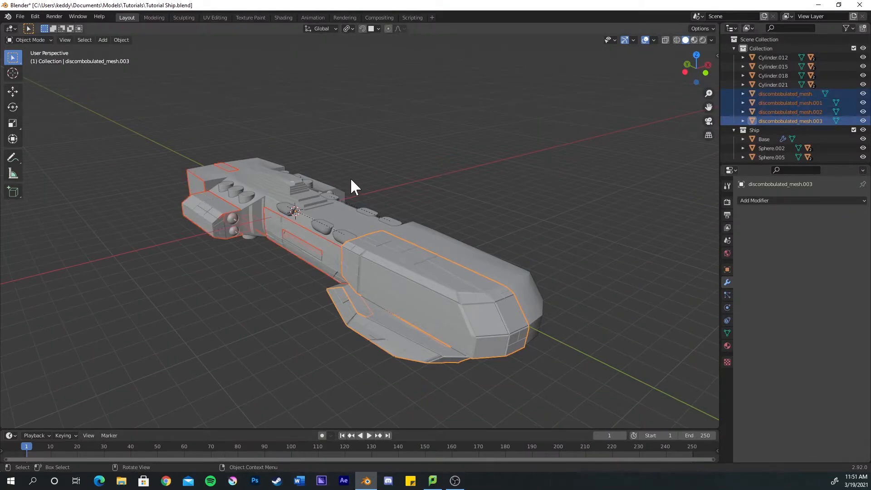
{"action": "key", "text": "ctrl+j"}
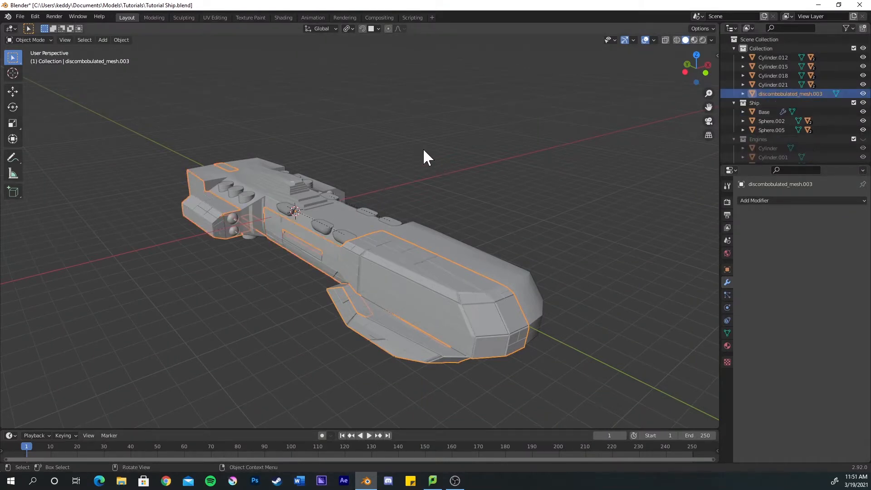
Add a Mirror modifier on the X axis to the joined panel mesh and save the file
{"action": "middle_click_drag", "start_coordinate": [423, 148], "coordinate": [301, 248]}
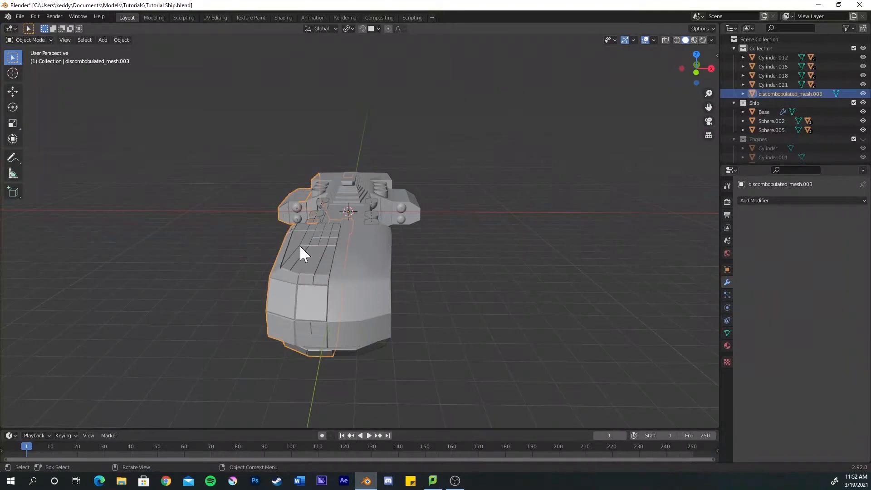
{"action": "left_click", "coordinate": [779, 200]}
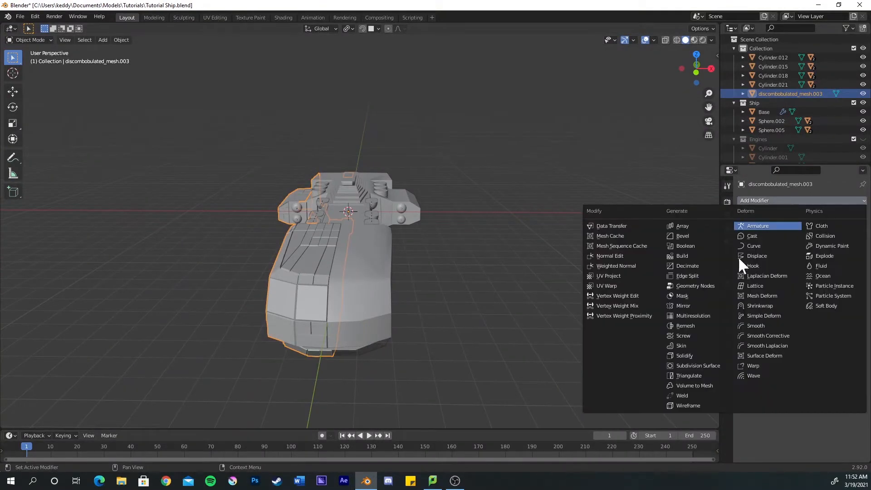
{"action": "left_click", "coordinate": [684, 305]}
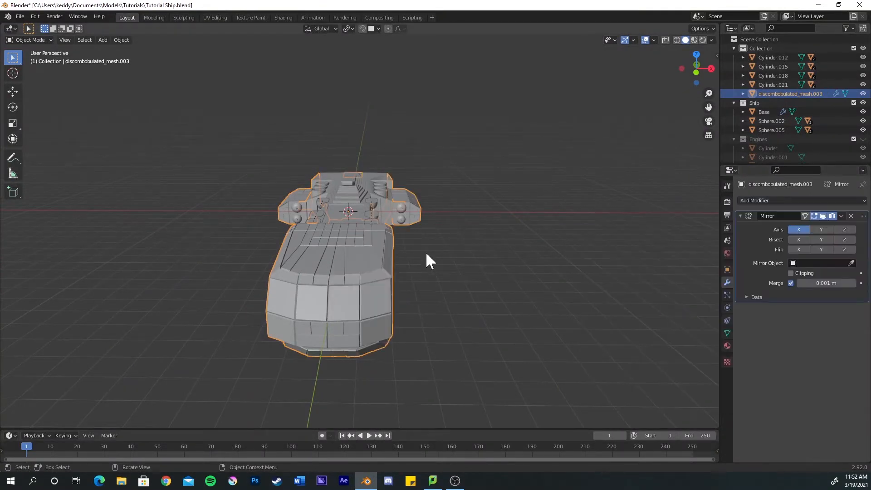
{"action": "left_click", "coordinate": [463, 294]}
{"action": "middle_click_drag", "start_coordinate": [463, 295], "coordinate": [572, 307]}
{"action": "key", "text": "ctrl+s"}
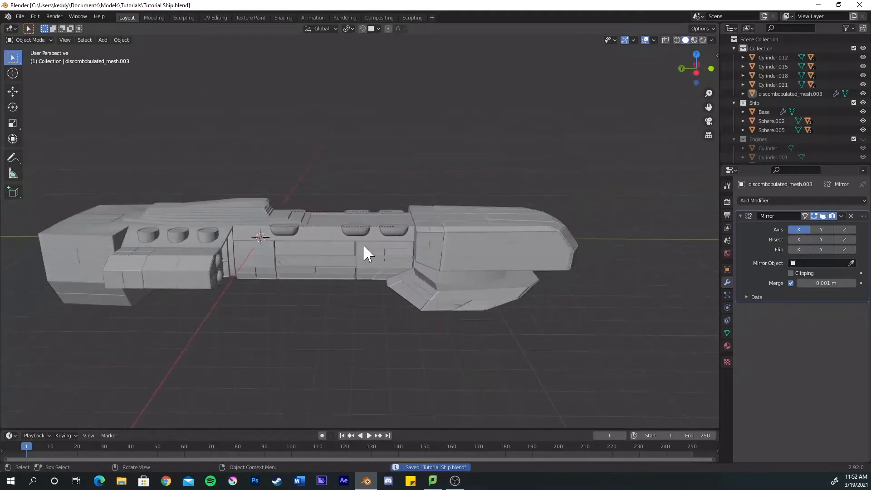
Set the scene's render engine to Workbench and show the ship in rendered viewport shading
{"action": "scroll", "coordinate": [395, 254], "scroll_direction": "up", "scroll_amount": 4}
{"action": "middle_click_drag", "start_coordinate": [422, 259], "coordinate": [675, 128]}
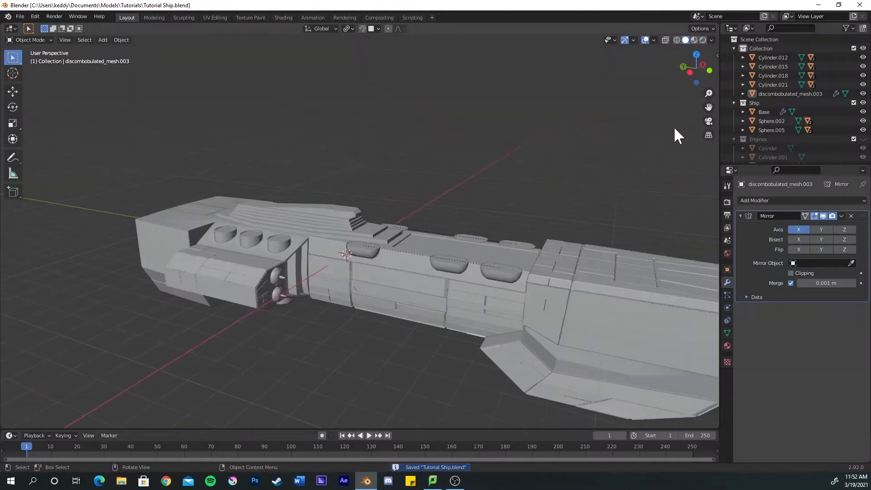
{"action": "left_click", "coordinate": [727, 202]}
{"action": "left_click", "coordinate": [805, 200]}
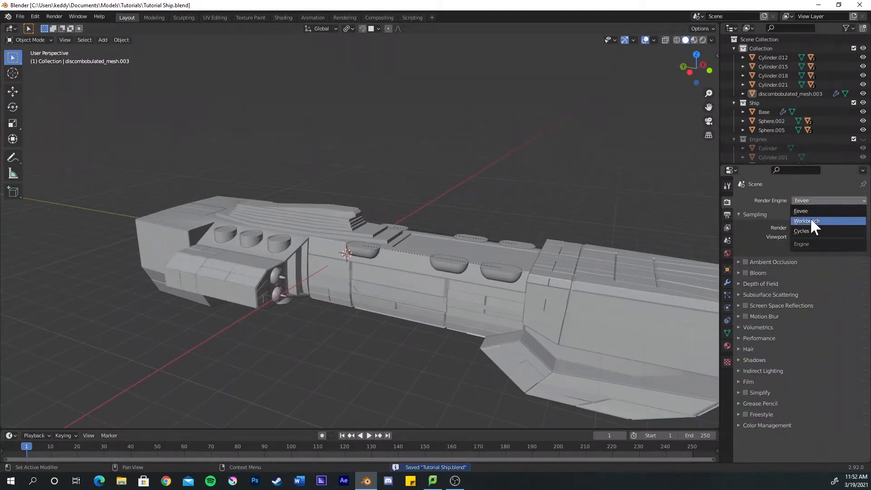
{"action": "left_click", "coordinate": [811, 221]}
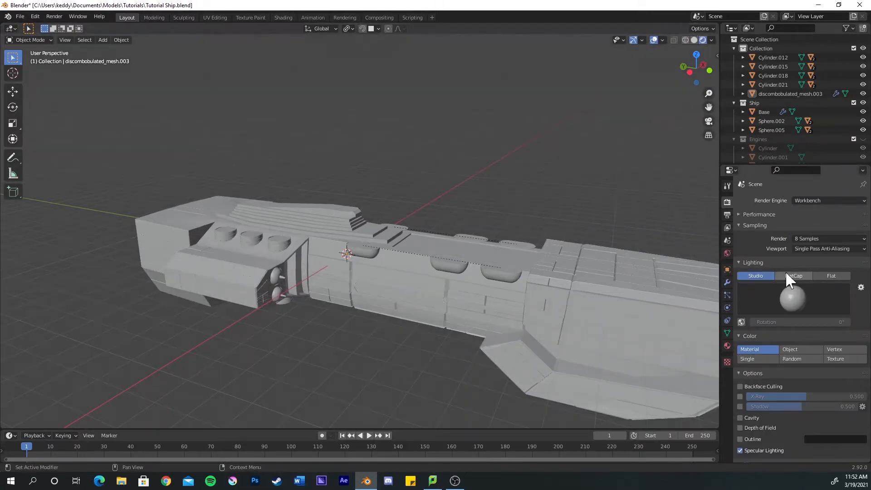
Use MatCap lighting for the Workbench render and enable Shadow, Depth of Field and Outline
{"action": "left_click", "coordinate": [788, 274]}
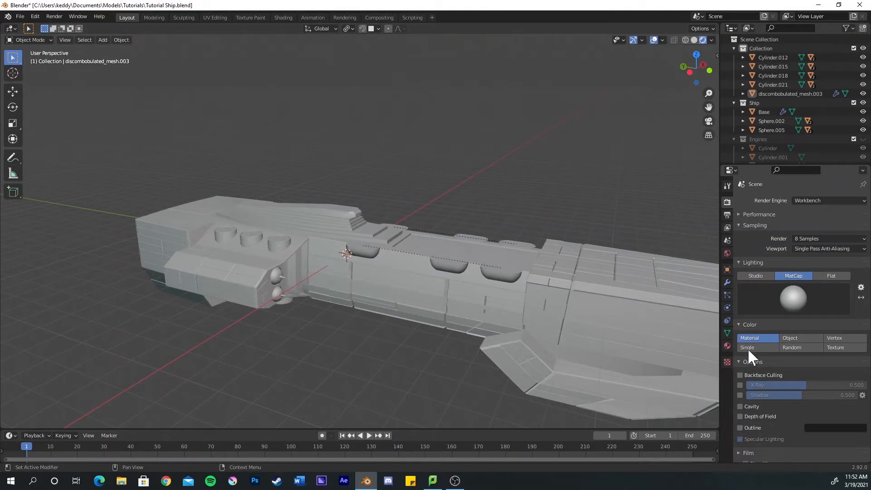
{"action": "left_click", "coordinate": [740, 395]}
{"action": "left_click", "coordinate": [740, 416]}
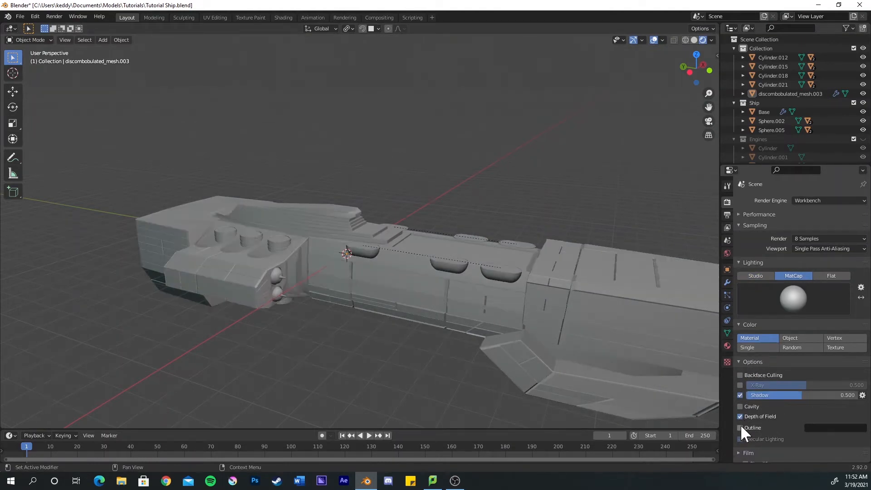
{"action": "left_click", "coordinate": [740, 427]}
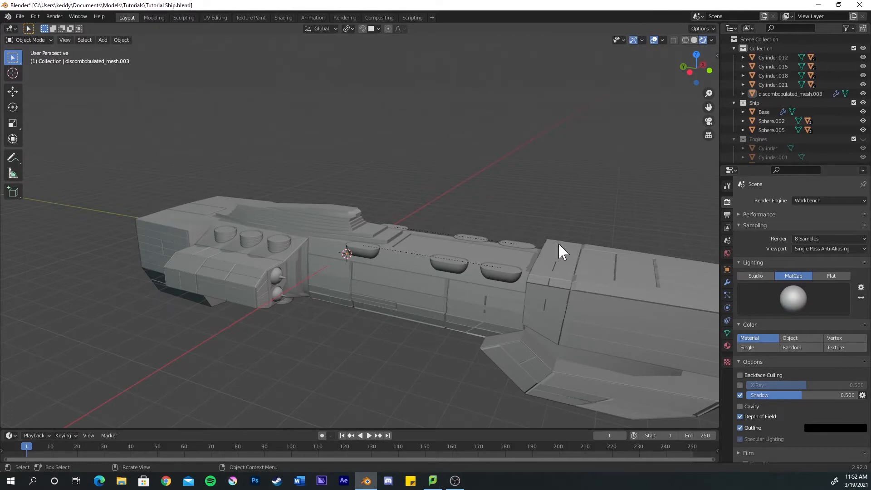
Enable Cavity in the Workbench render options and view the ship from above
{"action": "left_click", "coordinate": [745, 407]}
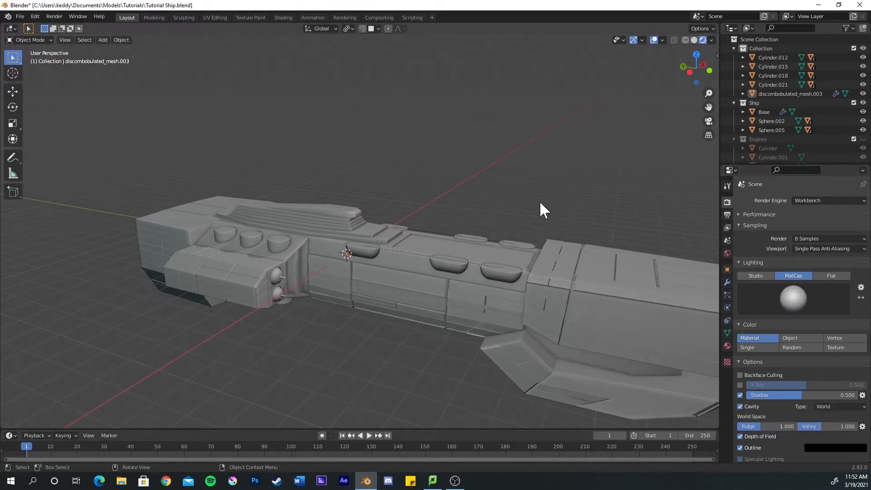
{"action": "middle_click_drag", "start_coordinate": [533, 200], "coordinate": [409, 132]}
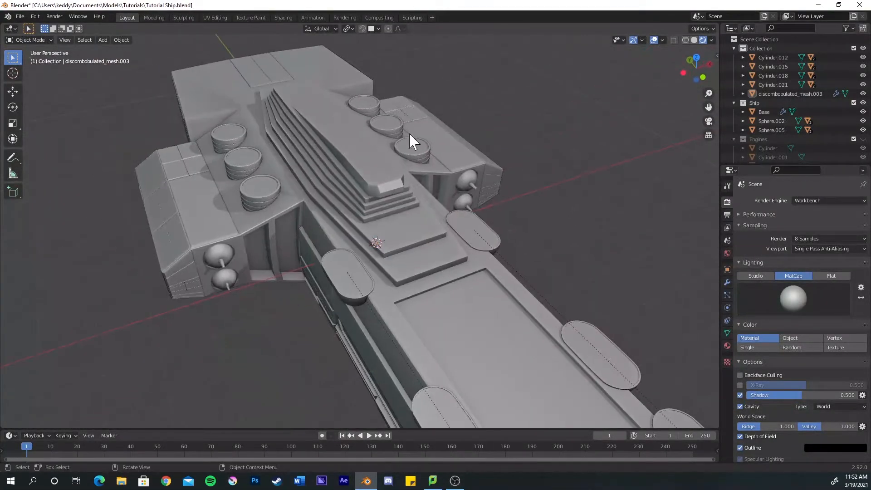
Return the viewport to solid shading and set the scene's render engine to Eevee
{"action": "left_click", "coordinate": [696, 39]}
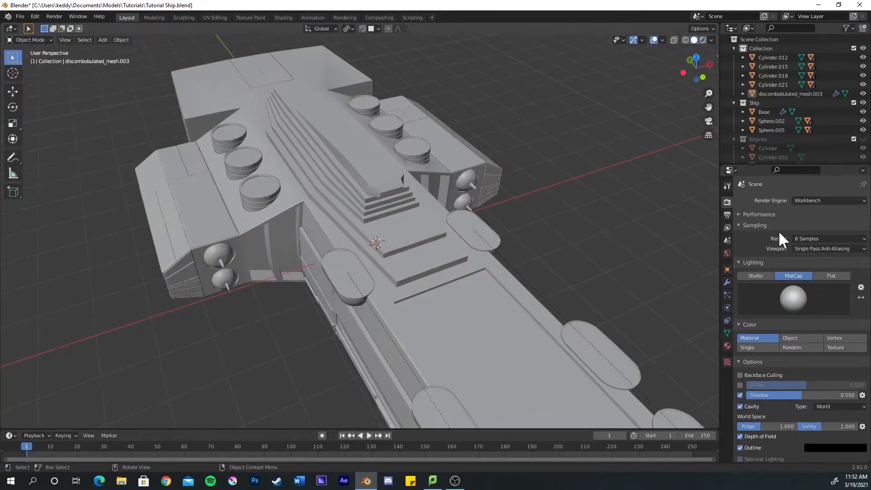
{"action": "left_click", "coordinate": [817, 200]}
{"action": "left_click", "coordinate": [812, 212]}
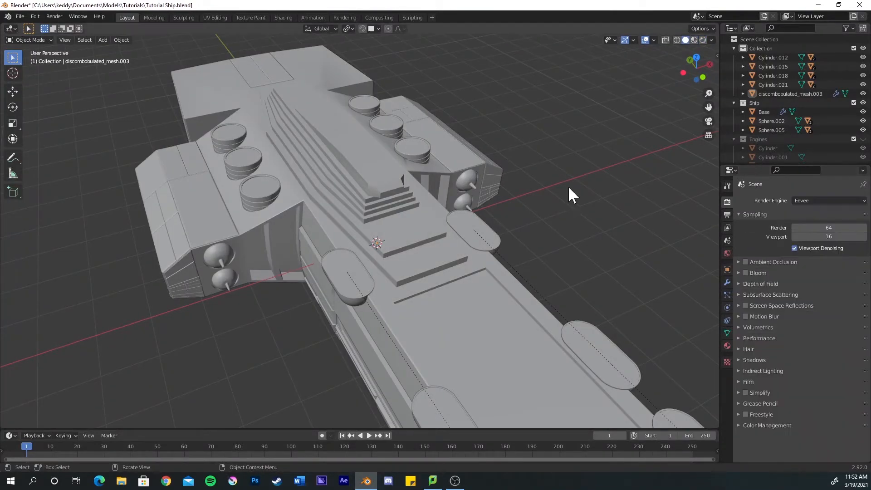
Move the joined discombobulated mesh object into the Ship collection
{"action": "middle_click_drag", "start_coordinate": [442, 221], "coordinate": [457, 205]}
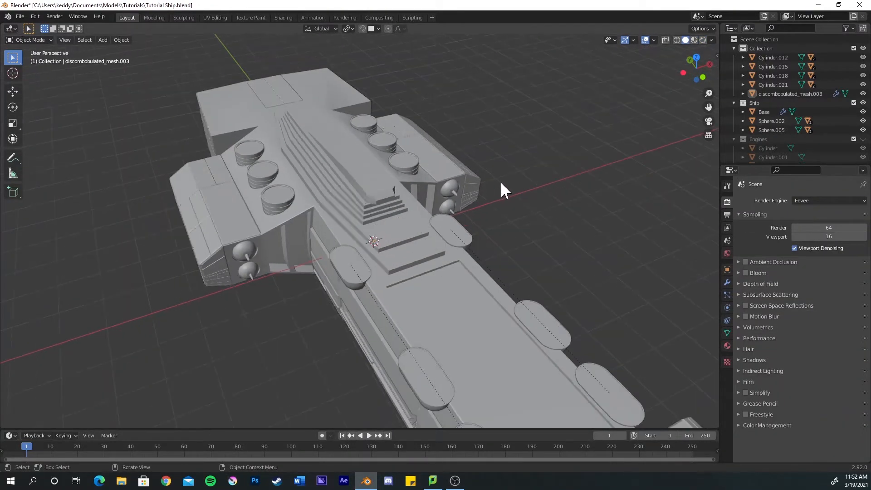
{"action": "left_click", "coordinate": [773, 93]}
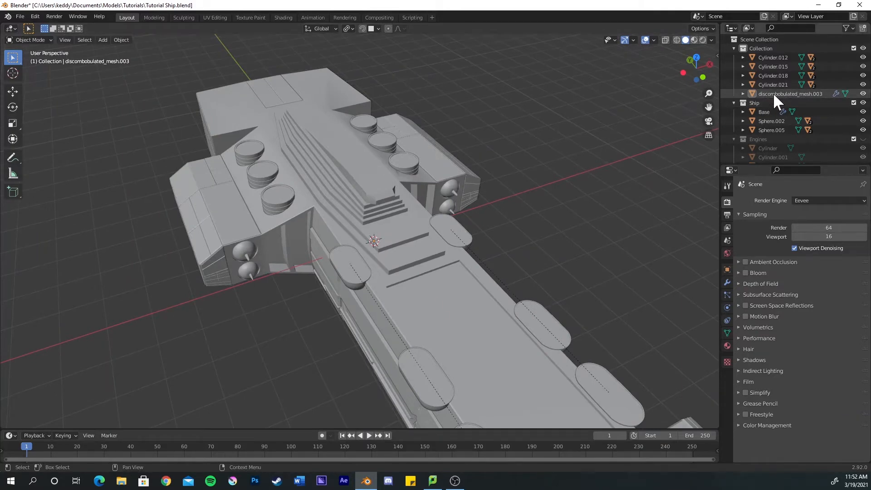
{"action": "key", "text": "m"}
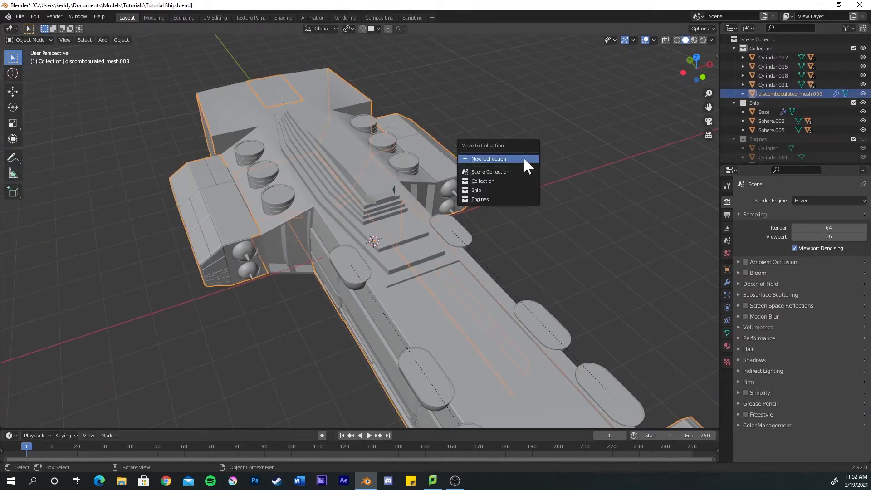
{"action": "left_click", "coordinate": [494, 189]}
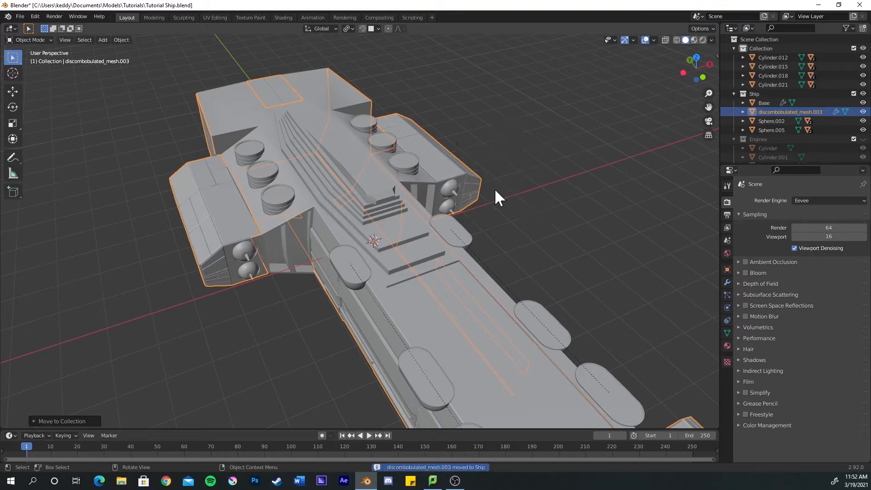
Move Cylinder.012, Cylinder.015, Cylinder.018 and Cylinder.021 together into the Ship collection
{"action": "left_click", "coordinate": [777, 57]}
{"action": "left_click", "coordinate": [773, 64], "text": "ctrl"}
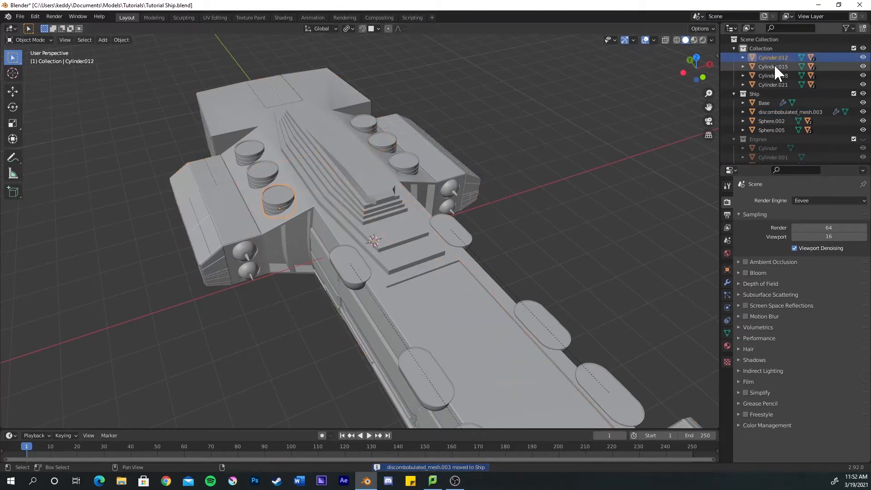
{"action": "left_click", "coordinate": [773, 74], "text": "ctrl"}
{"action": "left_click", "coordinate": [774, 85], "text": "ctrl"}
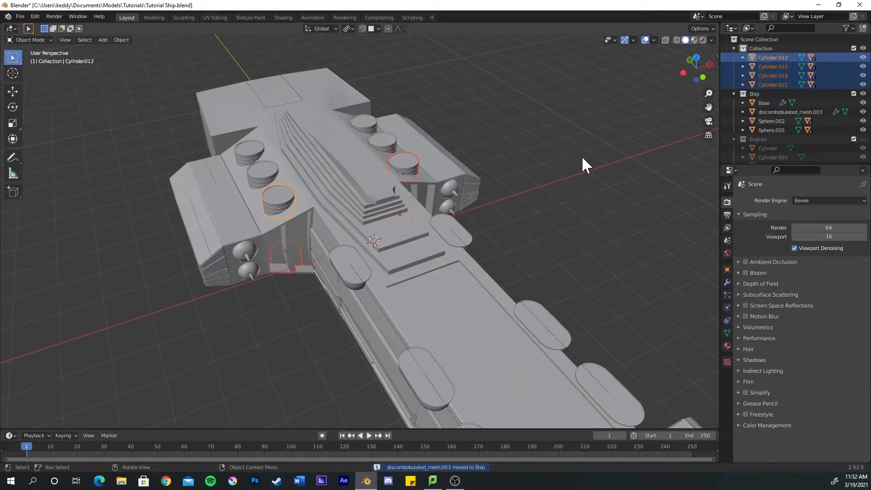
{"action": "key", "text": "m"}
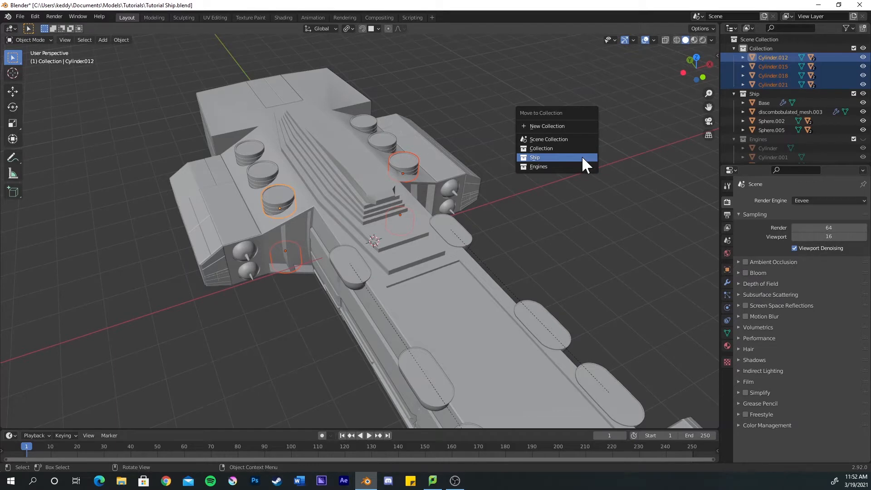
{"action": "left_click", "coordinate": [581, 156]}
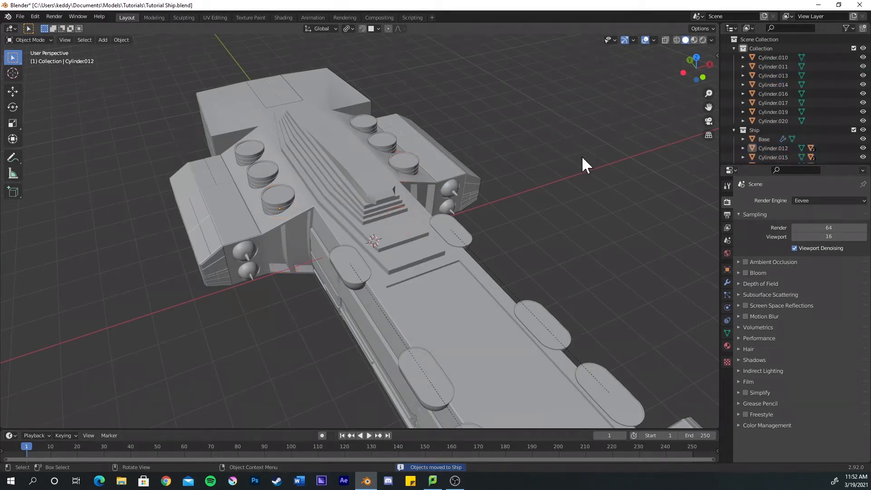
Move all the remaining cylinders, Cylinder.010 through Cylinder.020, from Collection into the Ship collection
{"action": "middle_click_drag", "start_coordinate": [582, 156], "coordinate": [535, 157]}
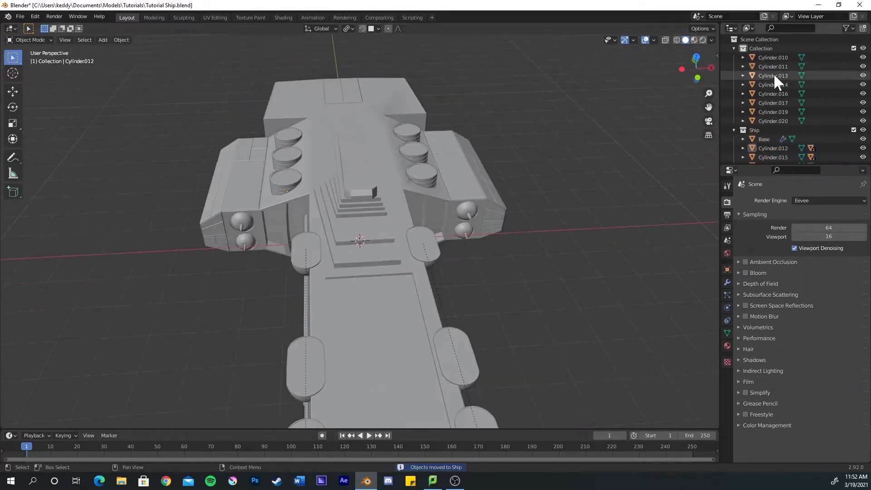
{"action": "left_click", "coordinate": [863, 49]}
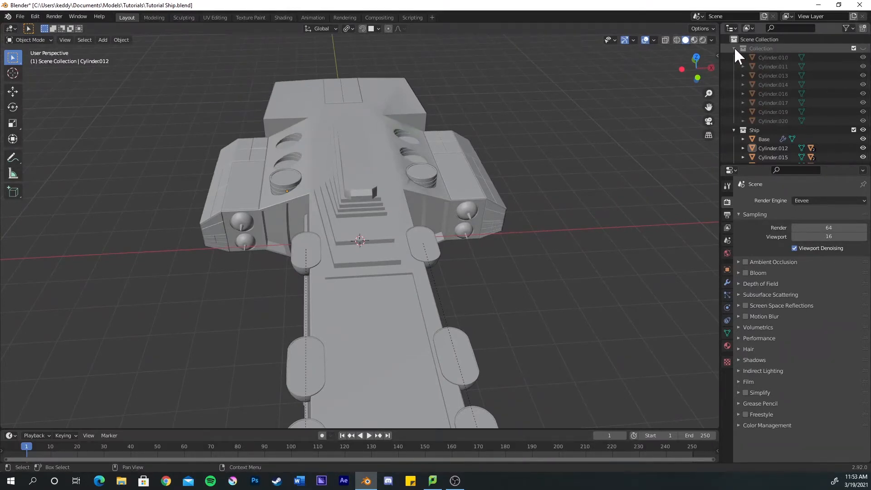
{"action": "left_click", "coordinate": [862, 48]}
{"action": "left_click", "coordinate": [781, 57]}
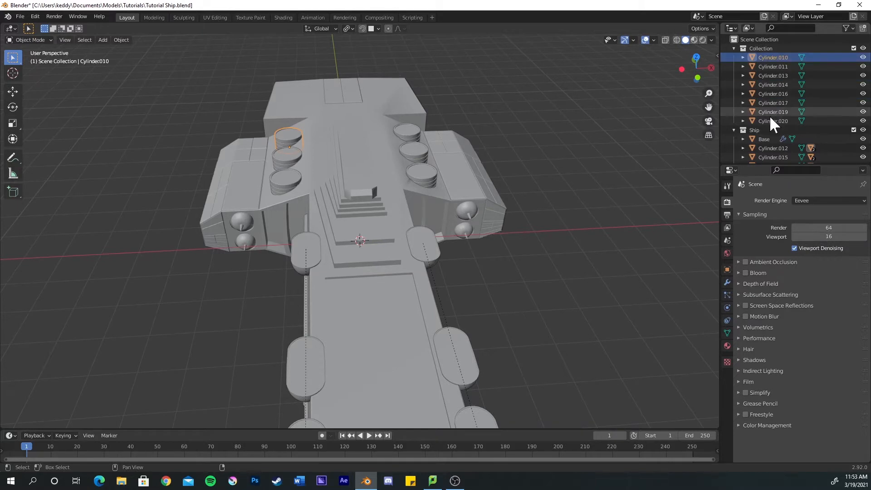
{"action": "left_click", "coordinate": [770, 119], "text": "shift"}
{"action": "key", "text": "m"}
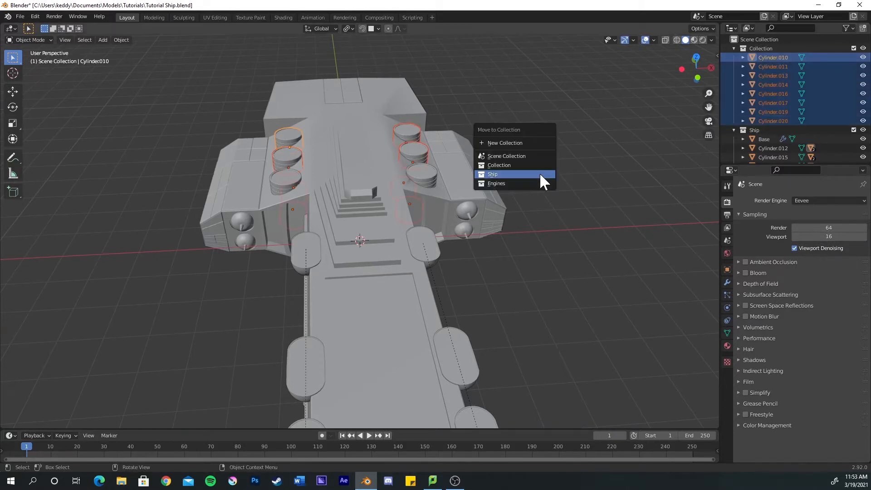
{"action": "left_click", "coordinate": [540, 174]}
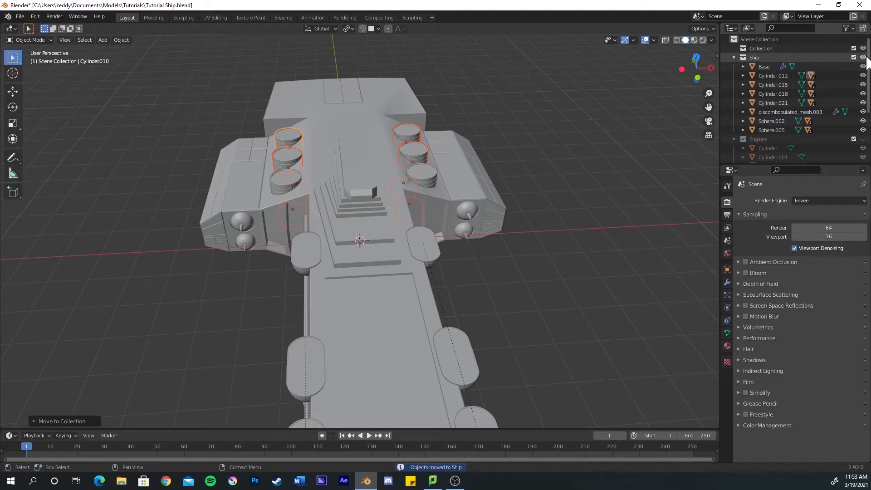
Hide the Ship collection in the viewport and add a cube mesh at the origin of the empty scene
{"action": "left_click", "coordinate": [862, 57]}
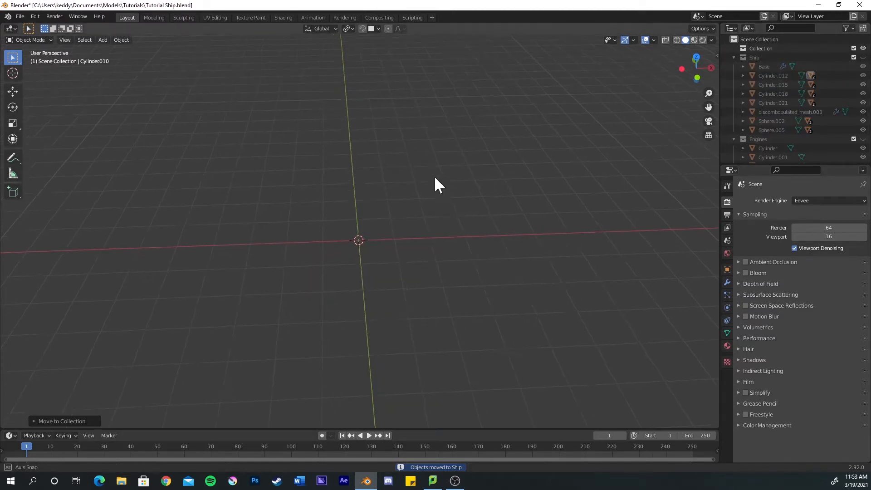
{"action": "middle_click_drag", "start_coordinate": [435, 178], "coordinate": [290, 216]}
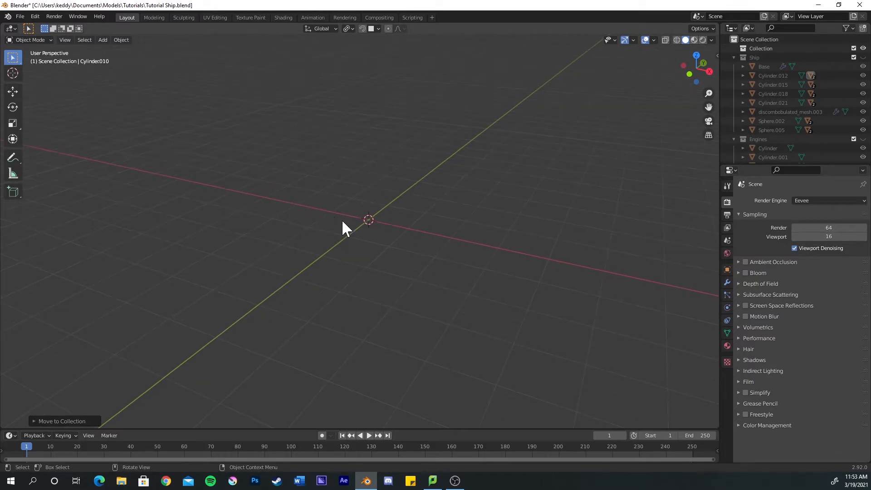
{"action": "middle_click_drag", "start_coordinate": [342, 221], "coordinate": [345, 224]}
{"action": "key", "text": "shift+a"}
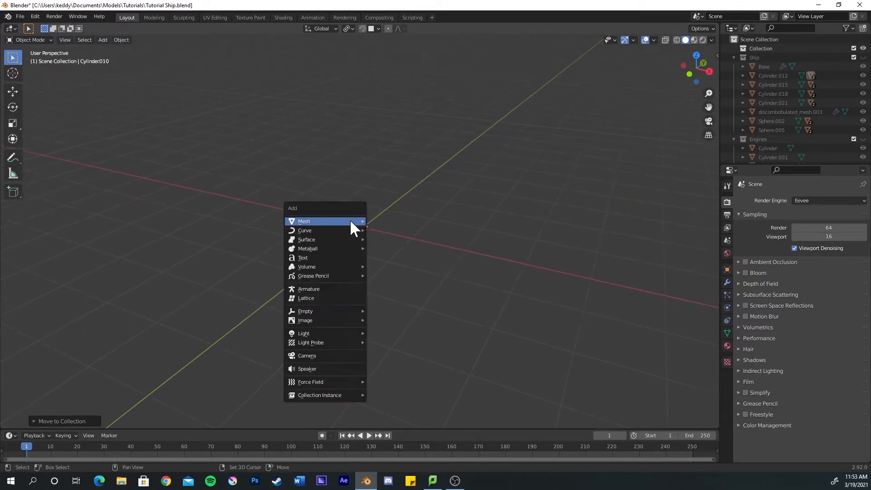
{"action": "mouse_move", "coordinate": [350, 221]}
{"action": "left_click", "coordinate": [378, 231]}
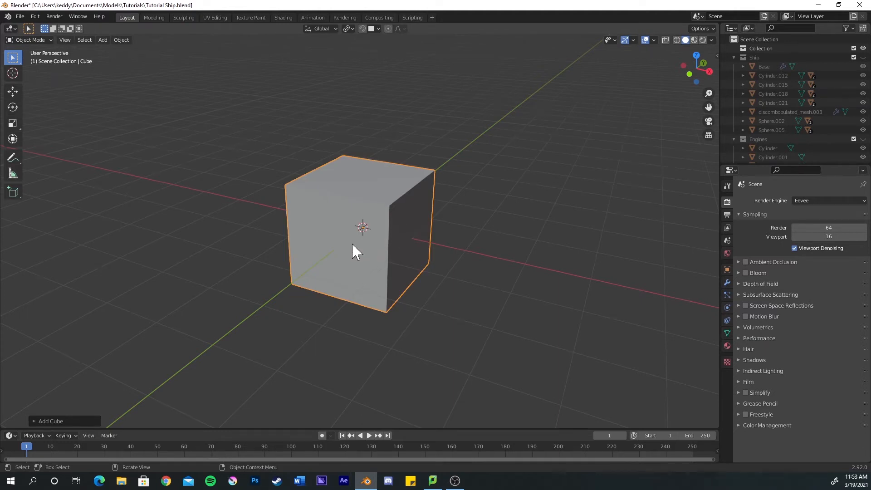
Move the cube into a new collection named Greebles
{"action": "middle_click_drag", "start_coordinate": [352, 242], "coordinate": [355, 241]}
{"action": "key", "text": "m"}
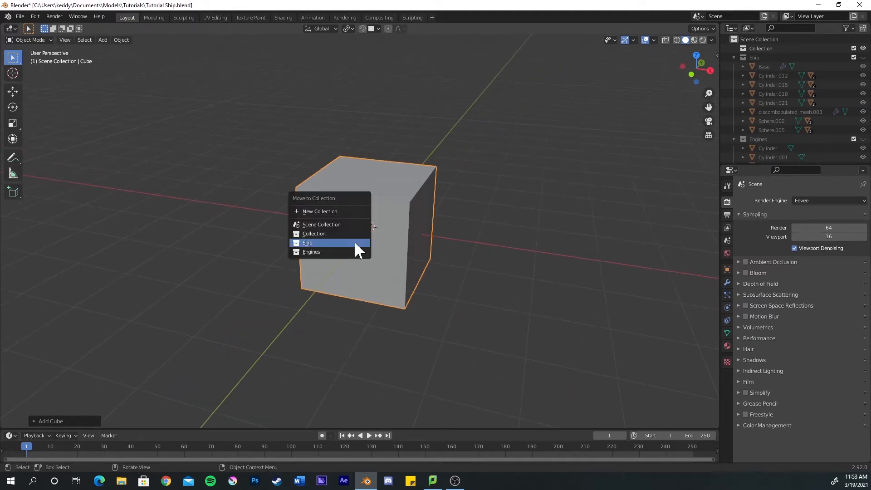
{"action": "left_click", "coordinate": [335, 210]}
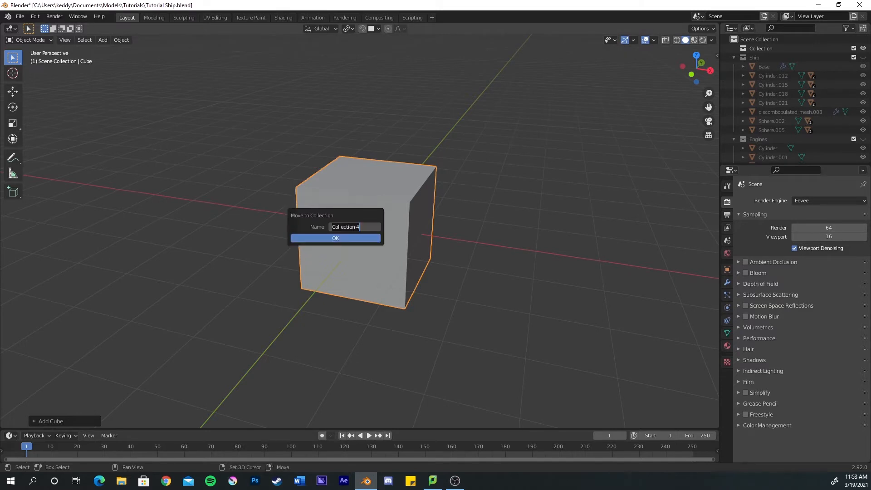
{"action": "type", "text": "Greebles"}
{"action": "key", "text": "Return"}
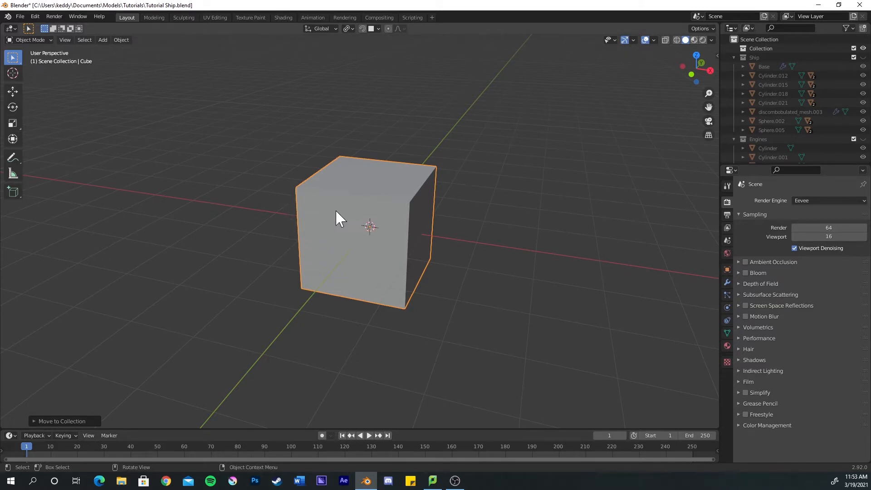
Move the cube about 4.7 m along the positive X axis, away from the origin
{"action": "key", "text": "g"}
{"action": "key", "text": "x"}
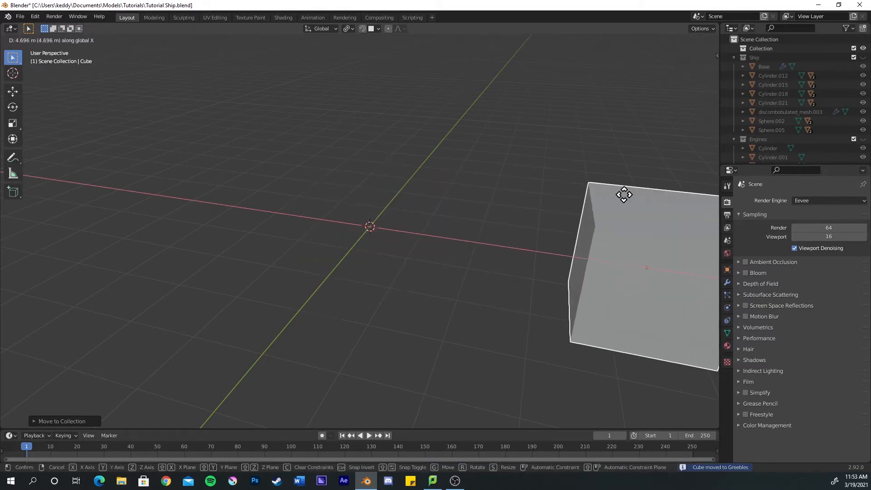
{"action": "left_click", "coordinate": [624, 194]}
Add a cylinder mesh at the origin
{"action": "middle_click_drag", "start_coordinate": [328, 177], "coordinate": [349, 184]}
{"action": "key", "text": "shift+a"}
{"action": "mouse_move", "coordinate": [350, 180]}
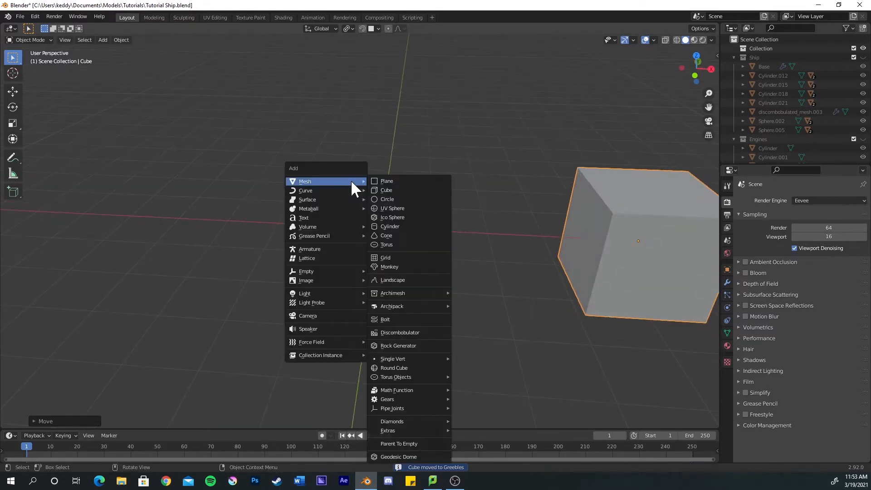
{"action": "left_click", "coordinate": [397, 226]}
{"action": "middle_click_drag", "start_coordinate": [413, 225], "coordinate": [335, 230]}
{"action": "key", "text": "g"}
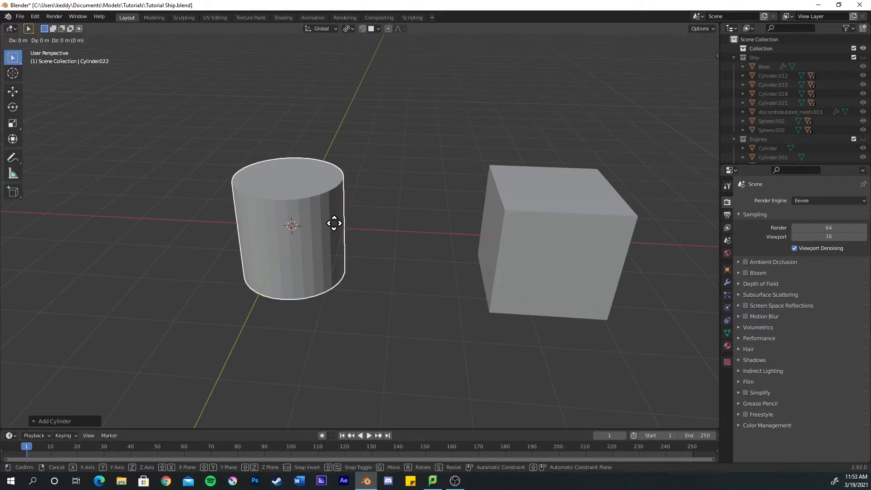
{"action": "key", "text": "x"}
{"action": "right_click", "coordinate": [58, 238]}
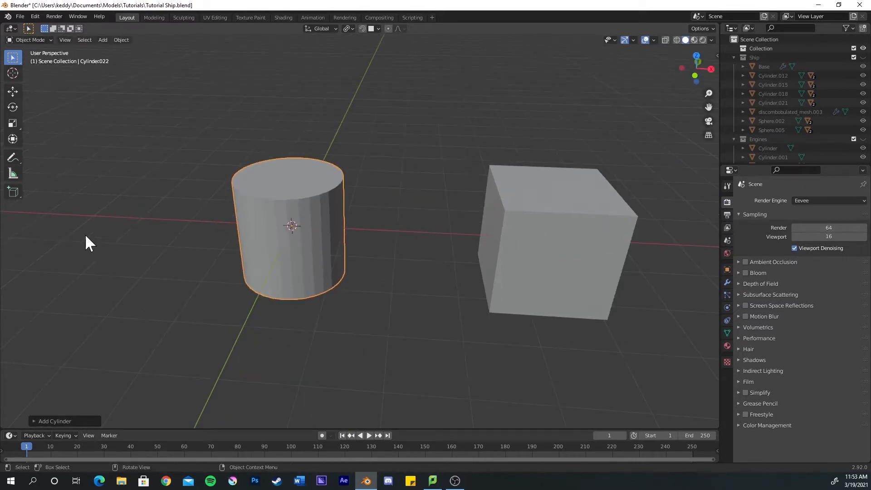
Move the cylinder along the positive X axis to the far side of the cube
{"action": "middle_click_drag", "start_coordinate": [86, 233], "coordinate": [104, 246]}
{"action": "scroll", "coordinate": [104, 247], "scroll_direction": "down", "scroll_amount": 5}
{"action": "key", "text": "g"}
{"action": "key", "text": "x"}
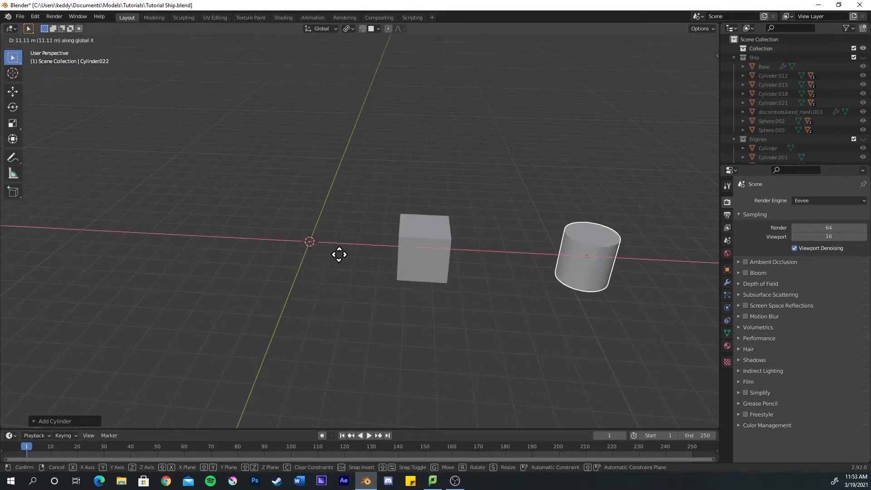
{"action": "left_click", "coordinate": [325, 257]}
Add a UV sphere and move it along the X axis to just beyond the cylinder
{"action": "scroll", "coordinate": [230, 247], "scroll_direction": "up", "scroll_amount": 1}
{"action": "key", "text": "shift+a"}
{"action": "mouse_move", "coordinate": [229, 240]}
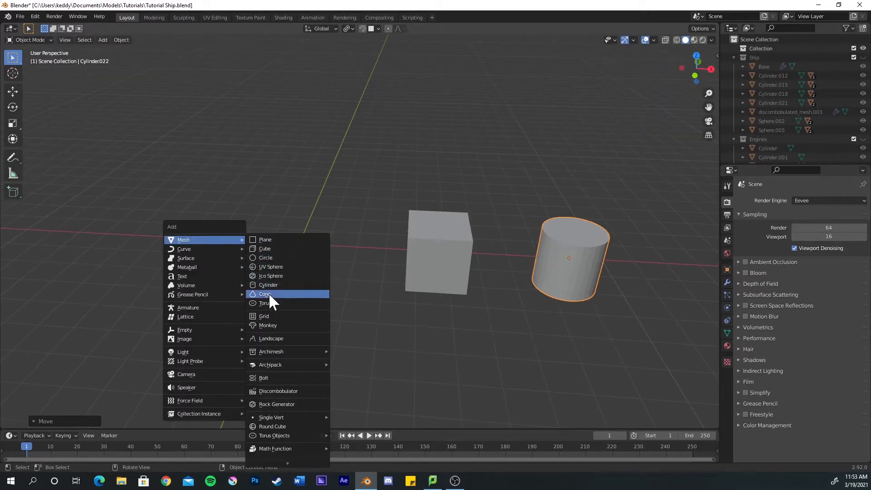
{"action": "left_click", "coordinate": [274, 267]}
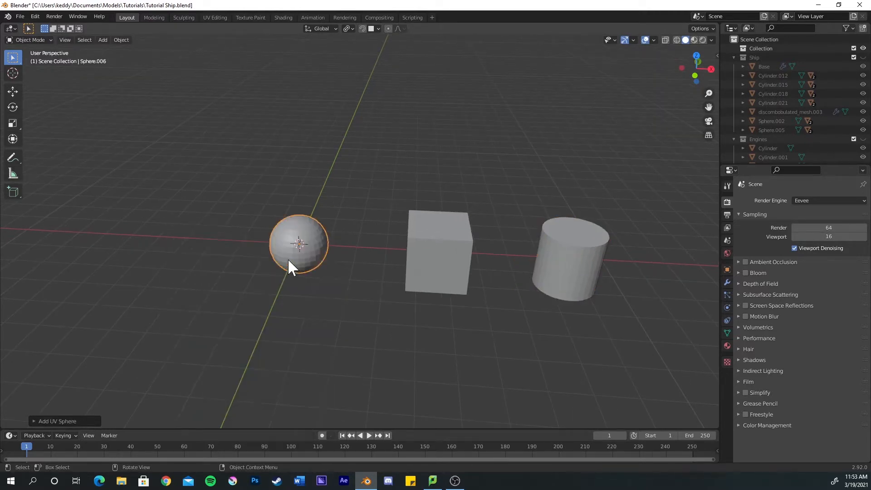
{"action": "key", "text": "g"}
{"action": "key", "text": "x"}
{"action": "left_click", "coordinate": [647, 274]}
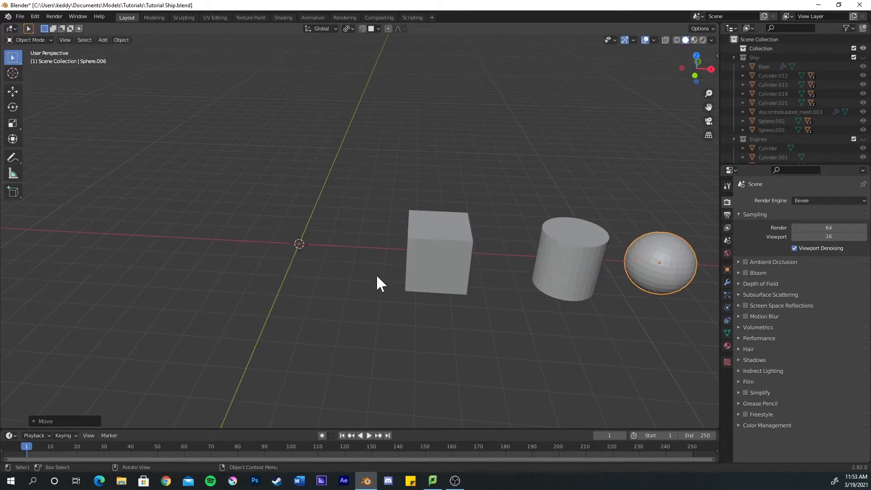
Add an ico sphere mesh and move it along the X axis to just beyond the UV sphere
{"action": "key", "text": "shift+a"}
{"action": "mouse_move", "coordinate": [320, 253]}
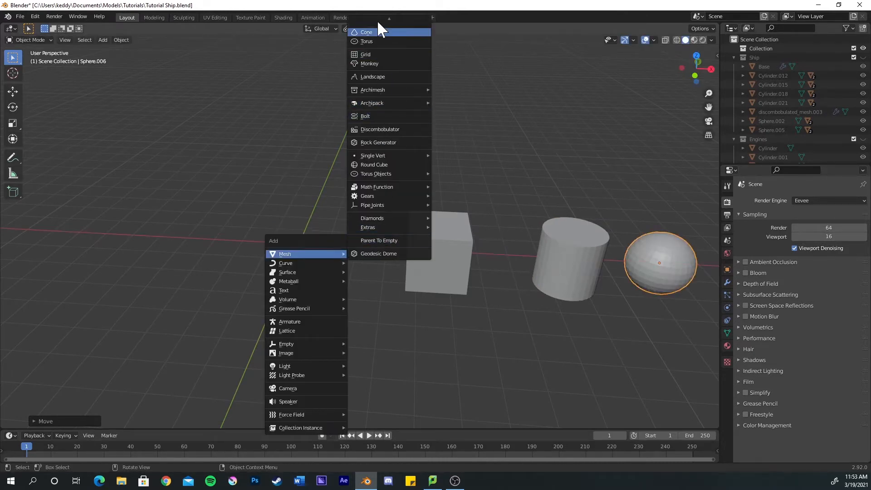
{"action": "mouse_move", "coordinate": [377, 20]}
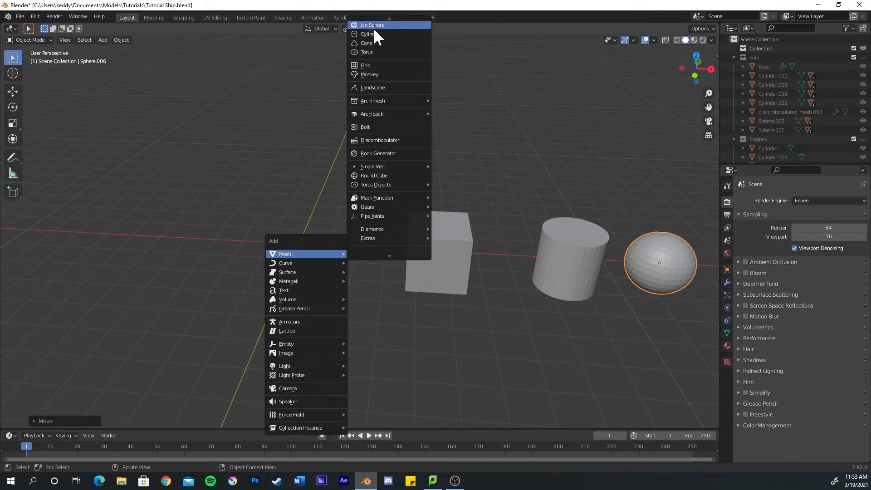
{"action": "left_click", "coordinate": [373, 28]}
{"action": "scroll", "coordinate": [298, 219], "scroll_direction": "down", "scroll_amount": 1}
{"action": "key", "text": "g"}
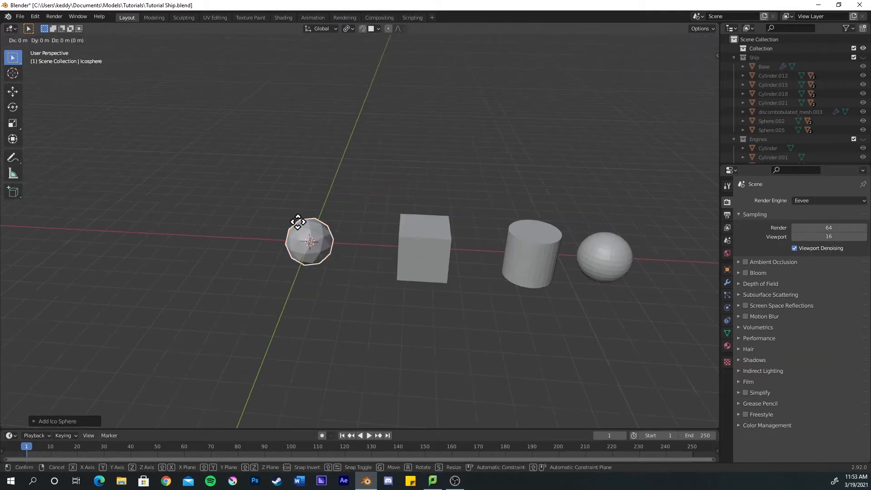
{"action": "key", "text": "x"}
{"action": "left_click", "coordinate": [694, 268]}
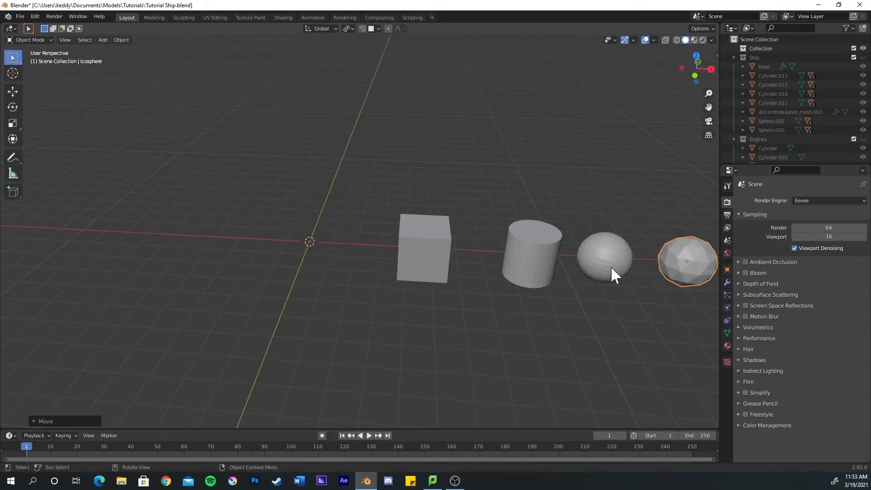
Clear the cube's location so it sits back at the world origin
{"action": "left_click", "coordinate": [437, 246]}
{"action": "key", "text": "alt+g"}
{"action": "scroll", "coordinate": [335, 248], "scroll_direction": "up", "scroll_amount": 3}
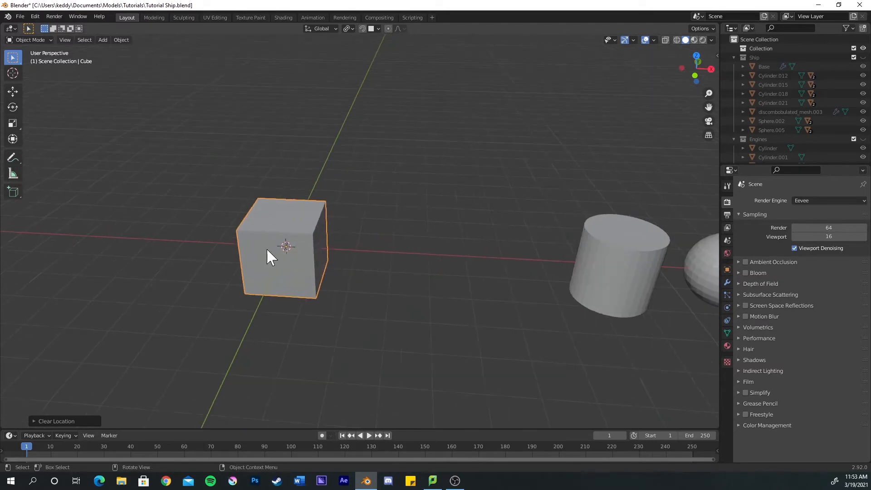
{"action": "middle_click_drag", "start_coordinate": [268, 249], "coordinate": [313, 240], "text": "shift"}
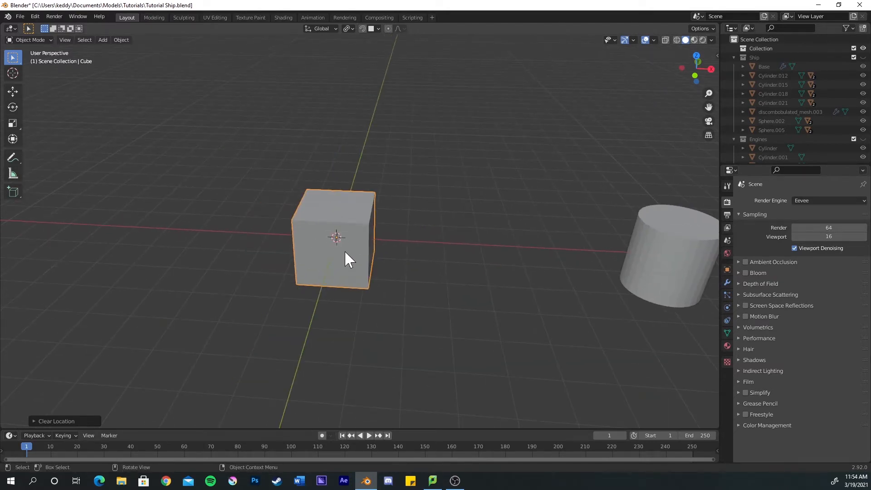
In front view, move the cylinder back along the X axis to just beside the cube, leaving a small gap
{"action": "left_click", "coordinate": [297, 193]}
{"action": "middle_click_drag", "start_coordinate": [328, 192], "coordinate": [327, 221], "text": "shift"}
{"action": "middle_click_drag", "start_coordinate": [483, 241], "coordinate": [397, 252], "text": "shift"}
{"action": "scroll", "coordinate": [363, 243], "scroll_direction": "down", "scroll_amount": 1}
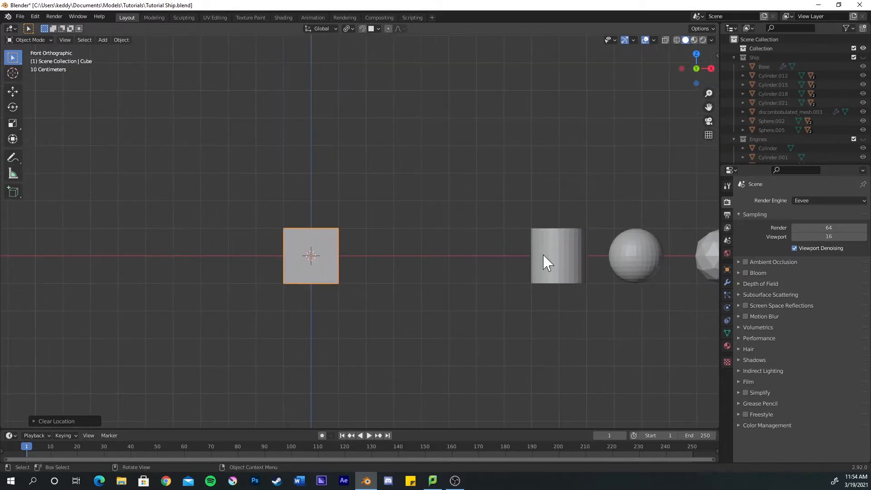
{"action": "left_click", "coordinate": [561, 253]}
{"action": "key", "text": "g"}
{"action": "key", "text": "x"}
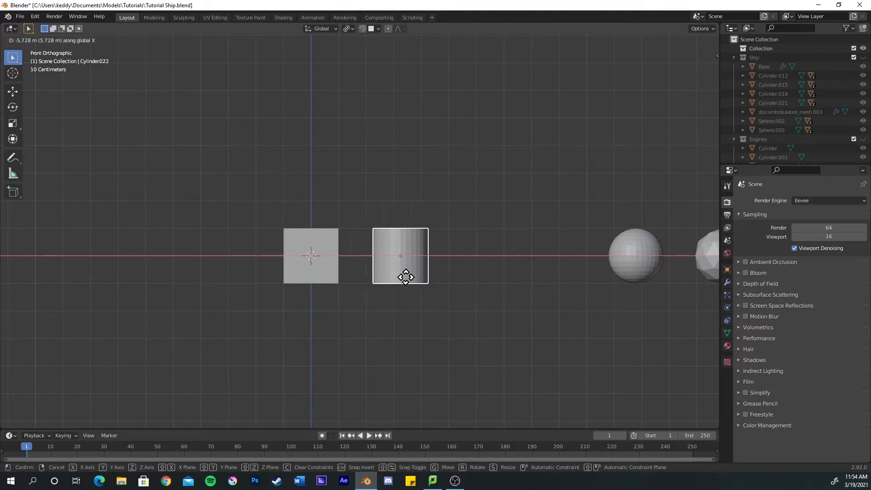
{"action": "left_click", "coordinate": [394, 279]}
Raise the cube's and cylinder's mesh geometry 1 m along Z in Edit Mode, keeping their origins at the base
{"action": "left_click", "coordinate": [333, 252], "text": "shift"}
{"action": "scroll", "coordinate": [319, 262], "scroll_direction": "up", "scroll_amount": 1}
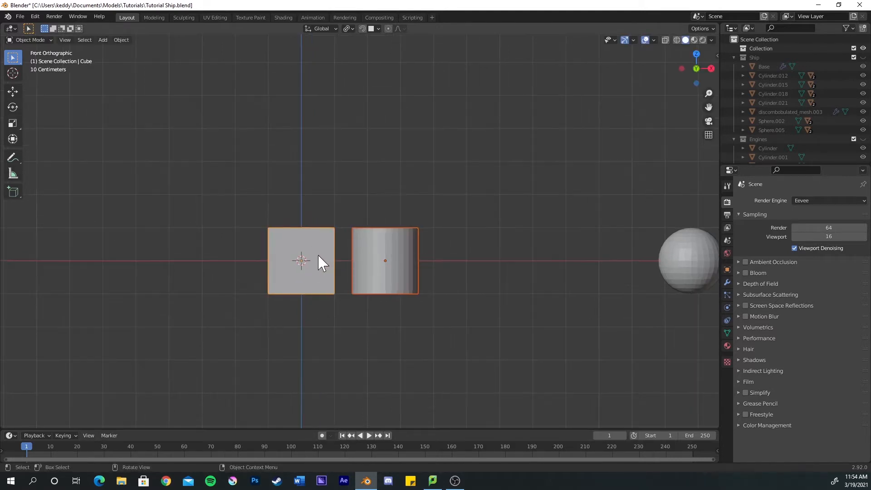
{"action": "key", "text": "Tab"}
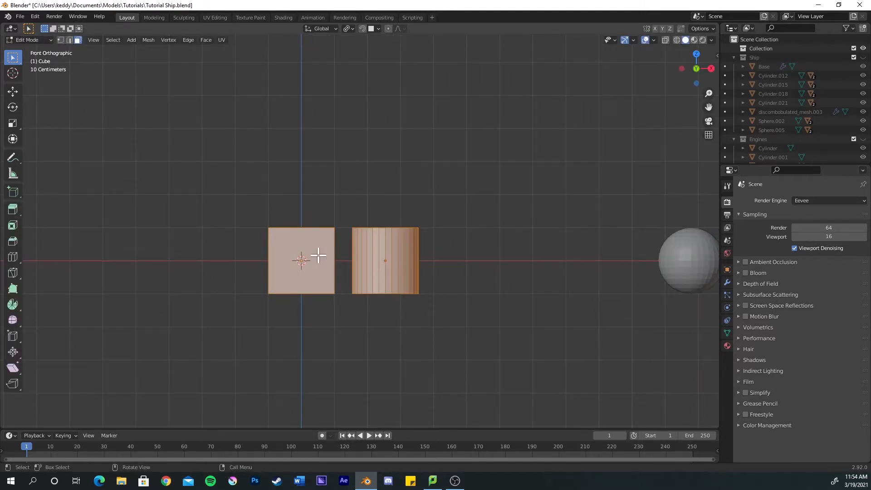
{"action": "key", "text": "g"}
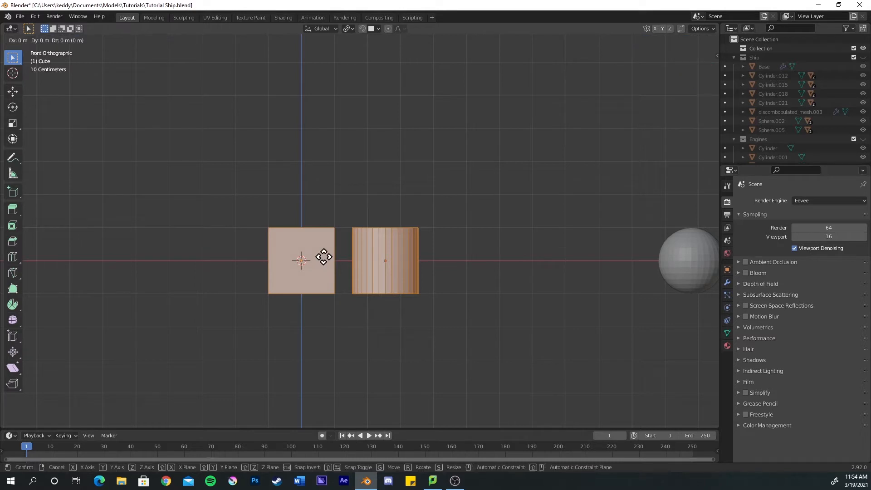
{"action": "key", "text": "z"}
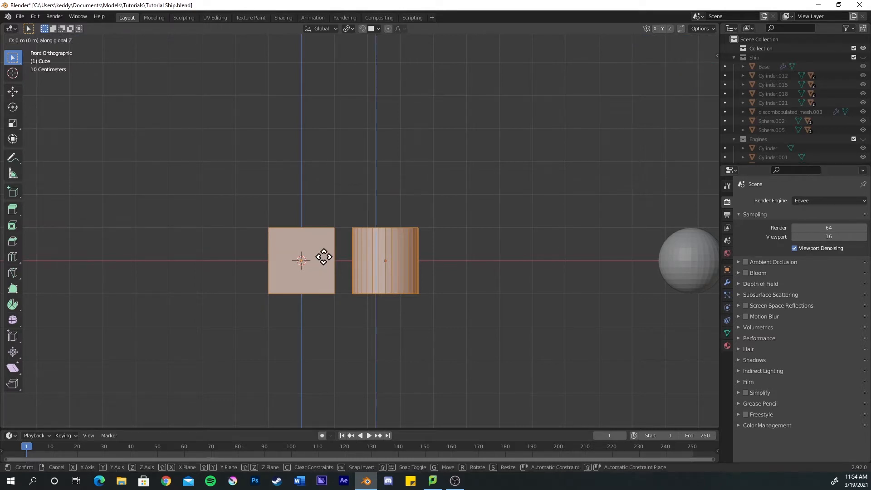
{"action": "type", "text": "1"}
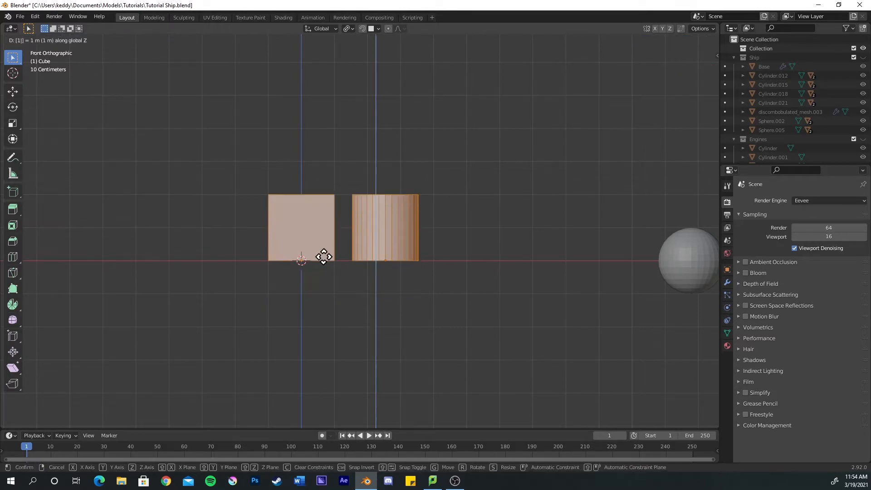
{"action": "key", "text": "Return"}
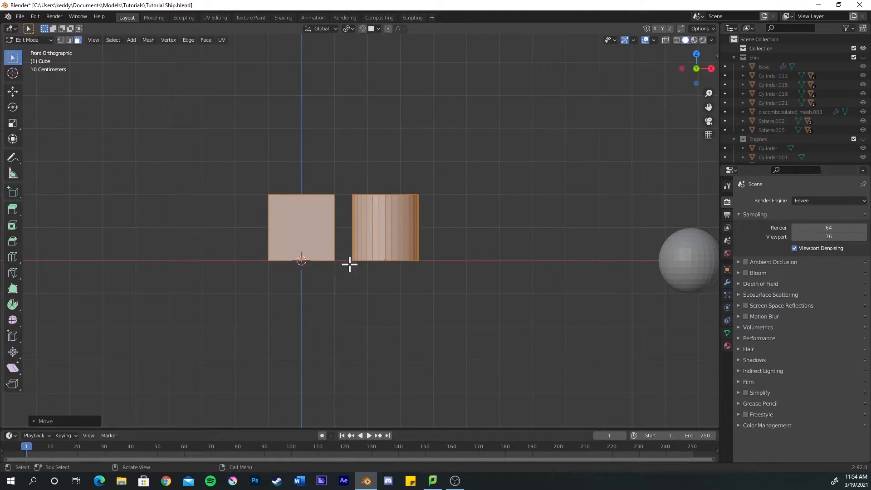
{"action": "scroll", "coordinate": [349, 264], "scroll_direction": "up", "scroll_amount": 3}
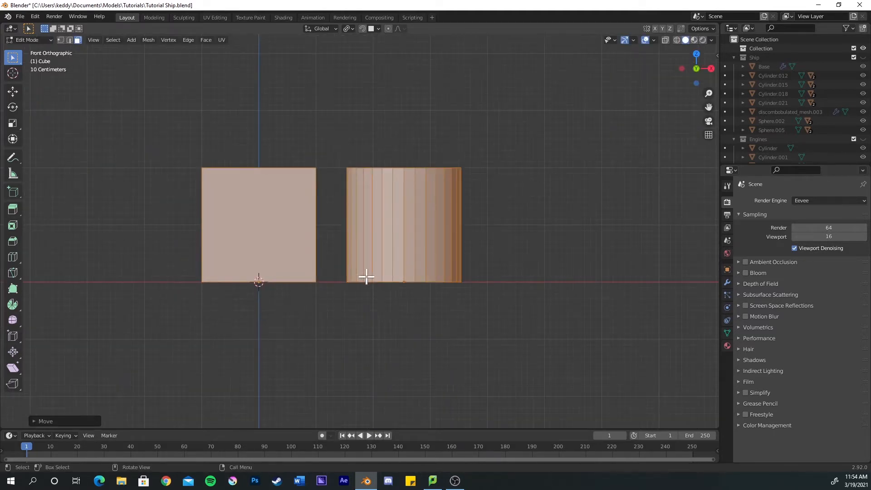
{"action": "key", "text": "Tab"}
Delete all vertices of the UV sphere below its equator, leaving a dome
{"action": "scroll", "coordinate": [363, 274], "scroll_direction": "down", "scroll_amount": 6}
{"action": "middle_click_drag", "start_coordinate": [361, 262], "coordinate": [260, 284], "text": "shift"}
{"action": "left_click", "coordinate": [451, 264]}
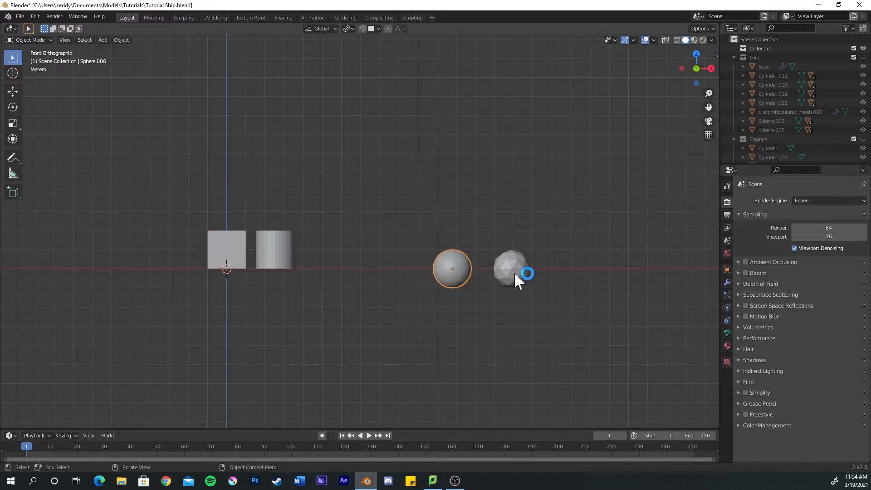
{"action": "scroll", "coordinate": [379, 263], "scroll_direction": "up", "scroll_amount": 5}
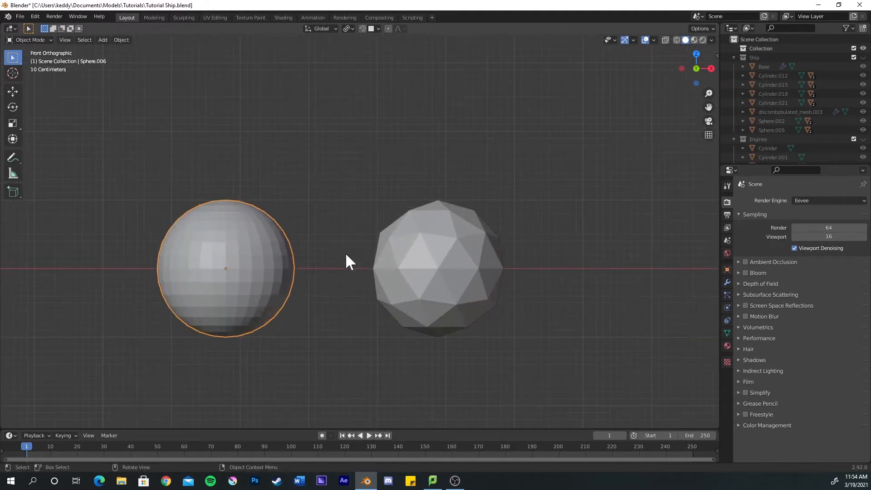
{"action": "key", "text": "Tab"}
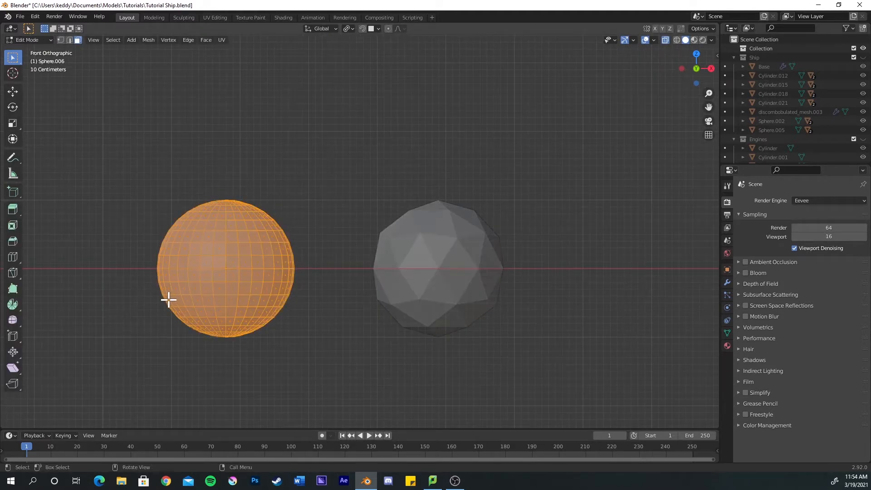
{"action": "key", "text": "1"}
{"action": "left_click_drag", "start_coordinate": [150, 271], "coordinate": [327, 368]}
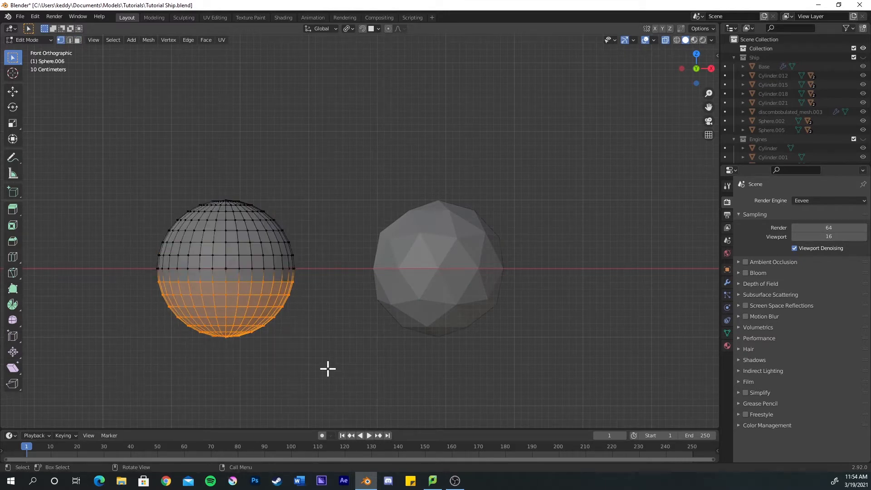
{"action": "key", "text": "x"}
{"action": "left_click", "coordinate": [314, 353]}
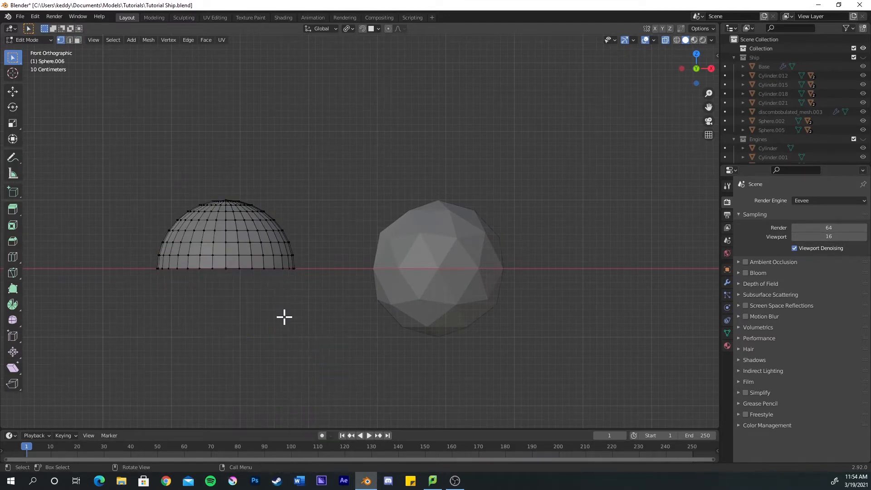
Close the open underside of the UV sphere dome with a face filled from its bottom edge loop
{"action": "middle_click_drag", "start_coordinate": [238, 276], "coordinate": [291, 257], "text": "shift"}
{"action": "key", "text": "alt+z"}
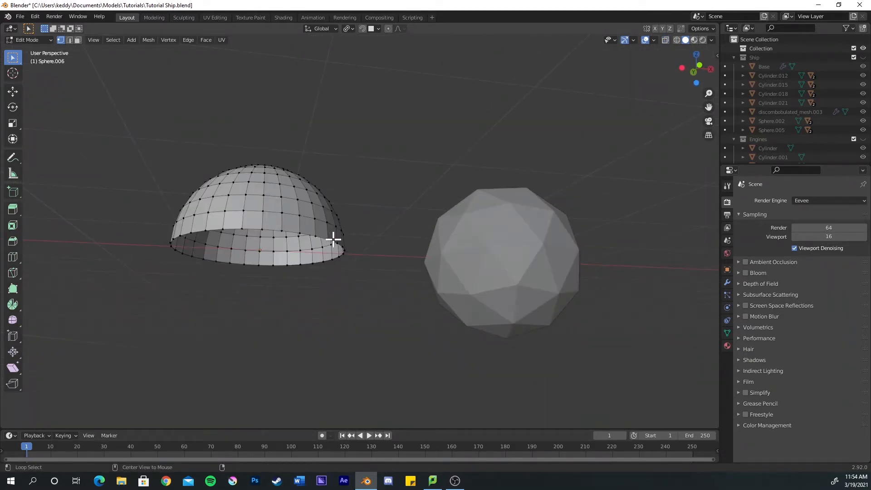
{"action": "left_click", "coordinate": [324, 242], "text": "alt"}
{"action": "key", "text": "f"}
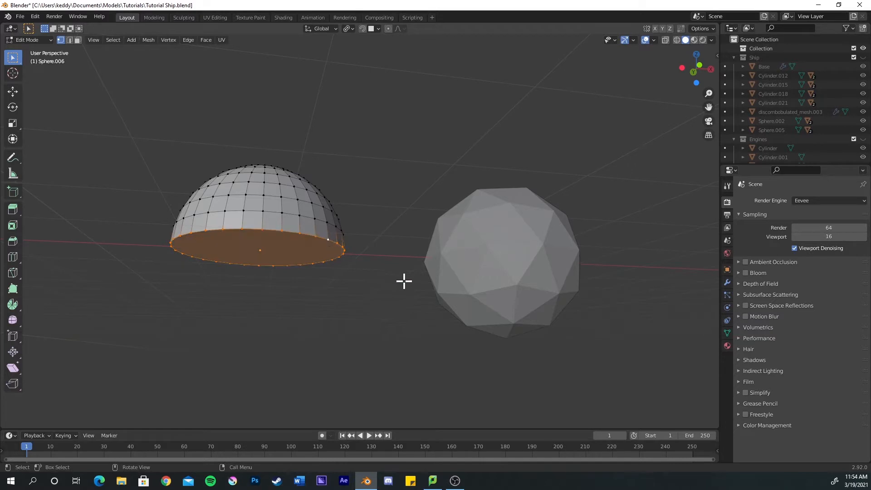
{"action": "middle_click_drag", "start_coordinate": [429, 277], "coordinate": [338, 270]}
{"action": "key", "text": "KP_1"}
{"action": "key", "text": "Tab"}
Delete the vertices of the ico sphere below its middle, leaving a faceted dome
{"action": "left_click", "coordinate": [385, 258]}
{"action": "key", "text": "Tab"}
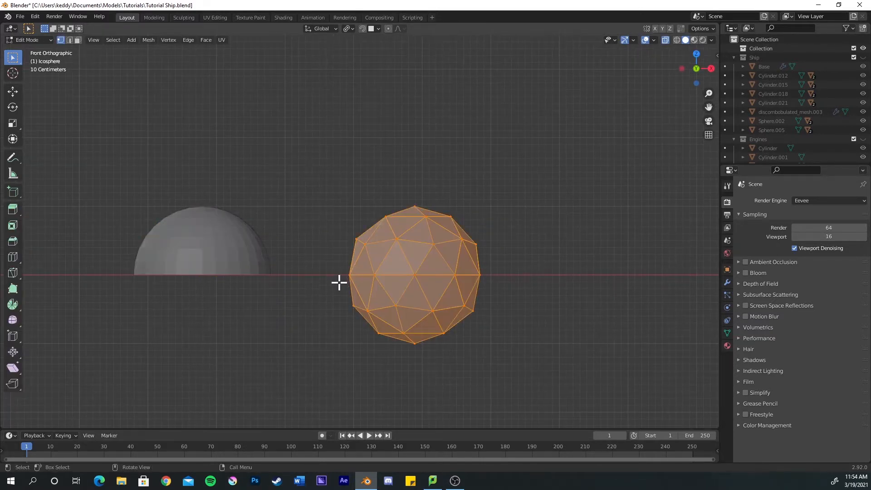
{"action": "left_click_drag", "start_coordinate": [338, 282], "coordinate": [516, 352]}
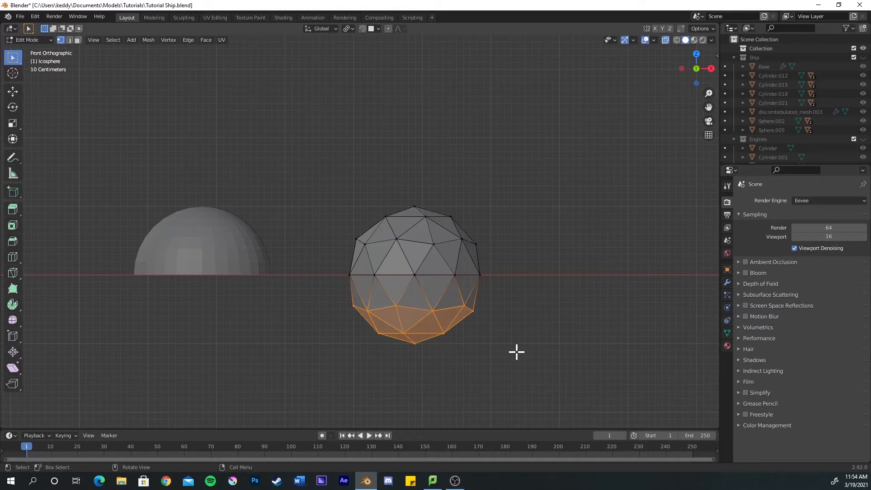
{"action": "key", "text": "x"}
{"action": "left_click", "coordinate": [517, 351]}
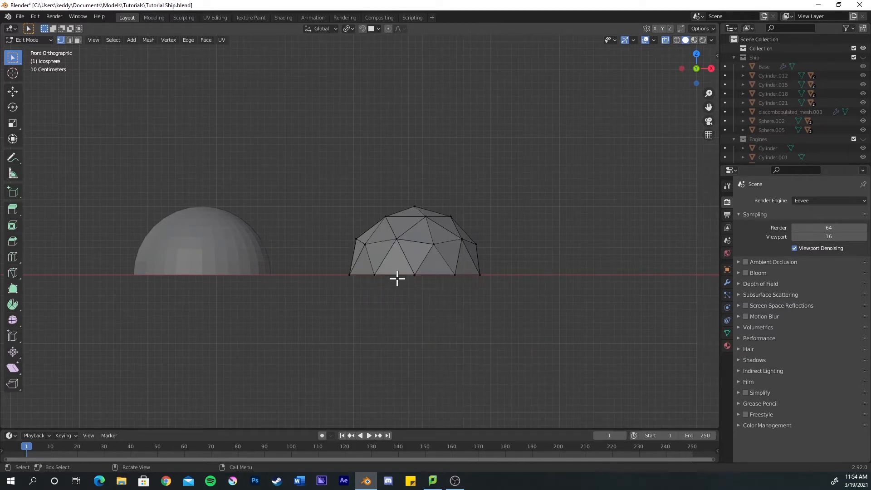
{"action": "middle_click_drag", "start_coordinate": [396, 278], "coordinate": [411, 269]}
{"action": "key", "text": "space"}
{"action": "key", "text": "space"}
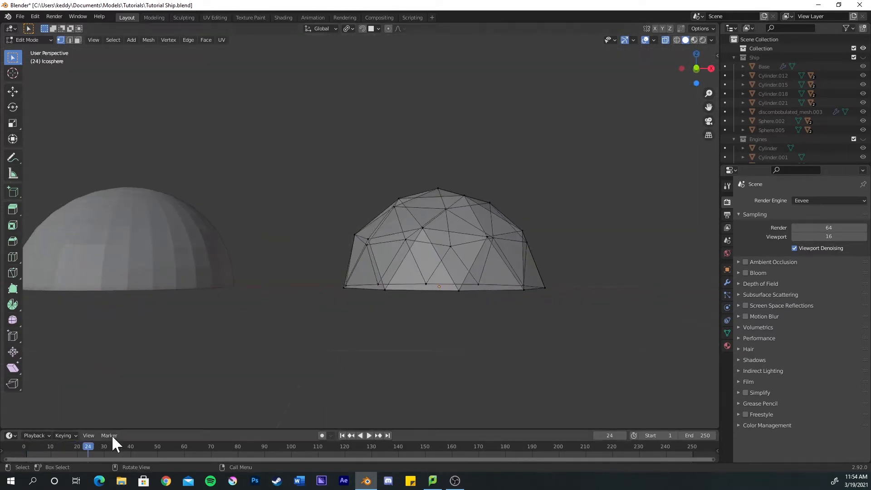
{"action": "left_click_drag", "start_coordinate": [88, 449], "coordinate": [24, 447]}
Fill the open bottom loop of the ico sphere dome with a face and return to Object Mode
{"action": "mouse_move", "coordinate": [617, 262]}
{"action": "middle_mouse_down"}
{"action": "mouse_move", "coordinate": [612, 231]}
{"action": "mouse_move", "coordinate": [610, 247]}
{"action": "middle_mouse_up"}
{"action": "key", "text": "alt+z"}
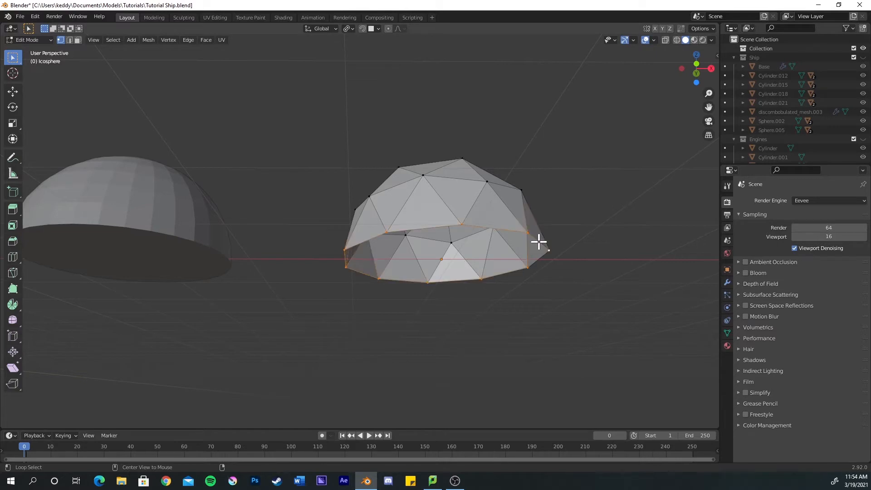
{"action": "key", "text": "f"}
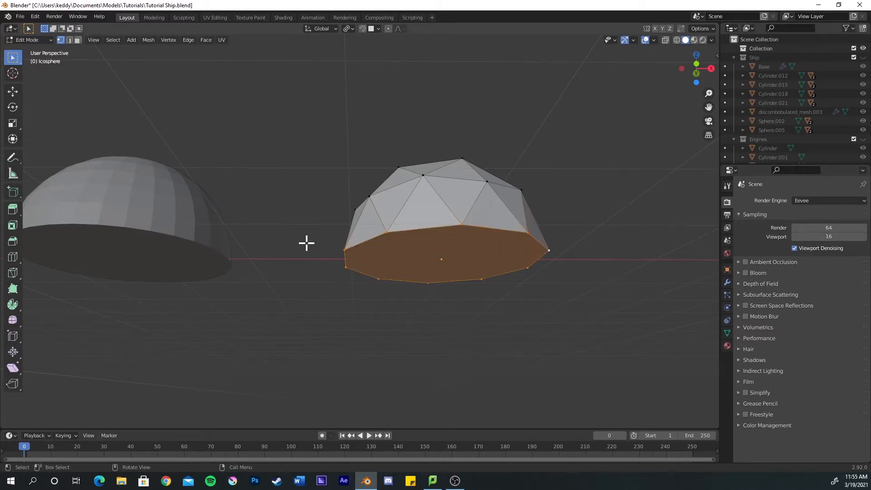
{"action": "middle_click_drag", "start_coordinate": [306, 243], "coordinate": [576, 237]}
{"action": "key", "text": "Tab"}
Add a Bevel modifier to the cube and set its amount to 0.02 m
{"action": "middle_click_drag", "start_coordinate": [301, 224], "coordinate": [381, 227]}
{"action": "middle_click_drag", "start_coordinate": [281, 220], "coordinate": [328, 239]}
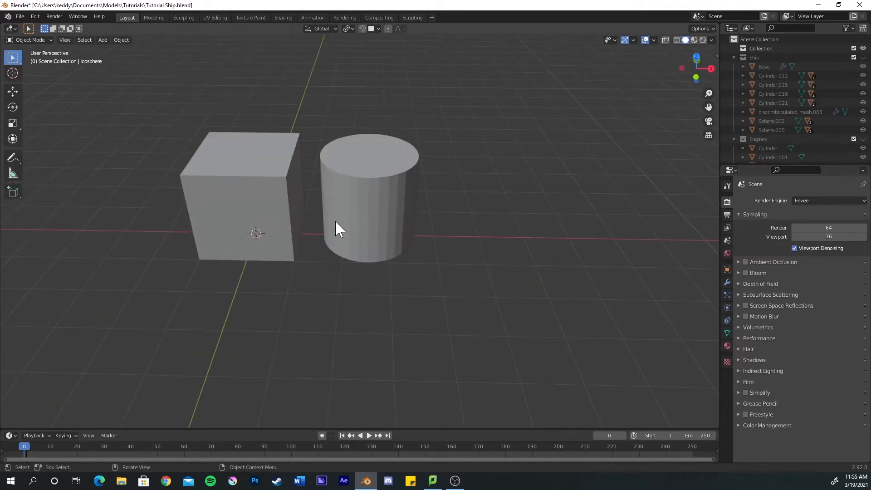
{"action": "left_click", "coordinate": [248, 159]}
{"action": "middle_click_drag", "start_coordinate": [215, 186], "coordinate": [358, 213], "text": "shift"}
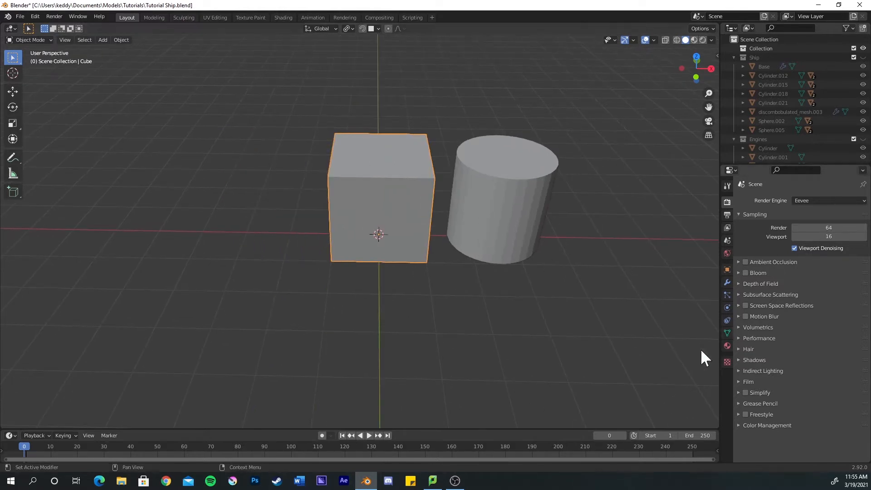
{"action": "left_click", "coordinate": [727, 282]}
{"action": "left_click", "coordinate": [771, 200]}
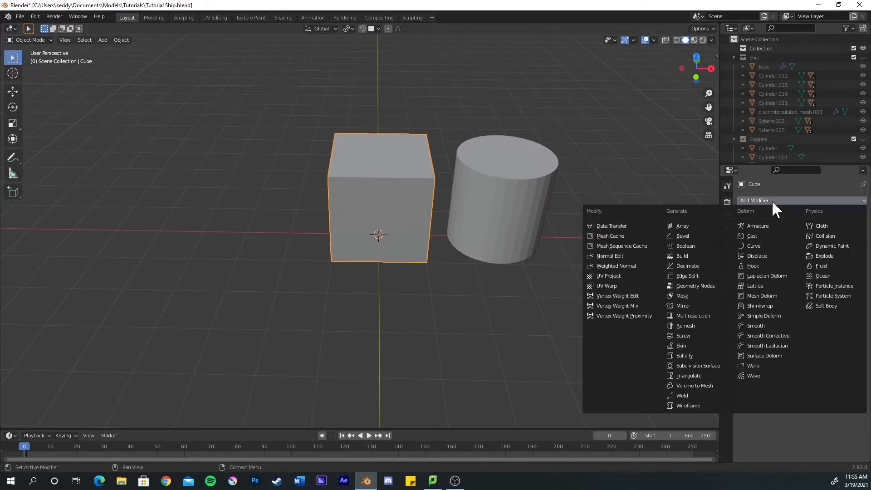
{"action": "left_click", "coordinate": [689, 236]}
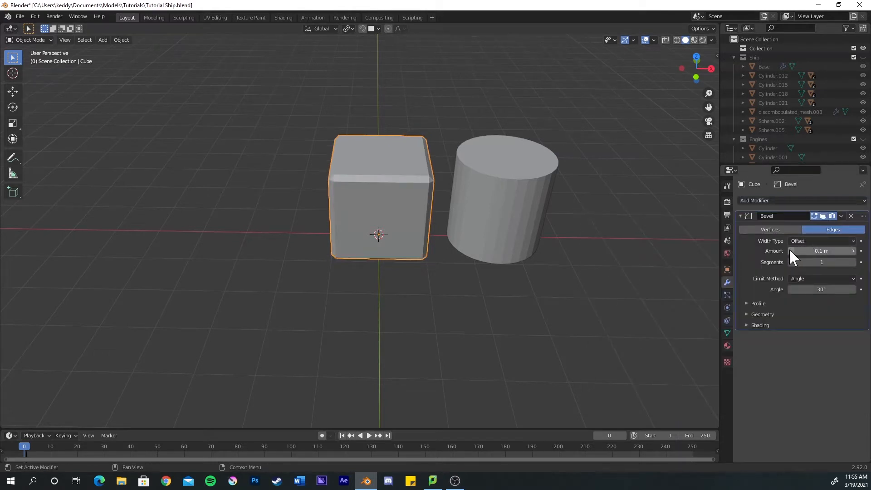
{"action": "left_click_drag", "start_coordinate": [789, 250], "coordinate": [761, 258]}
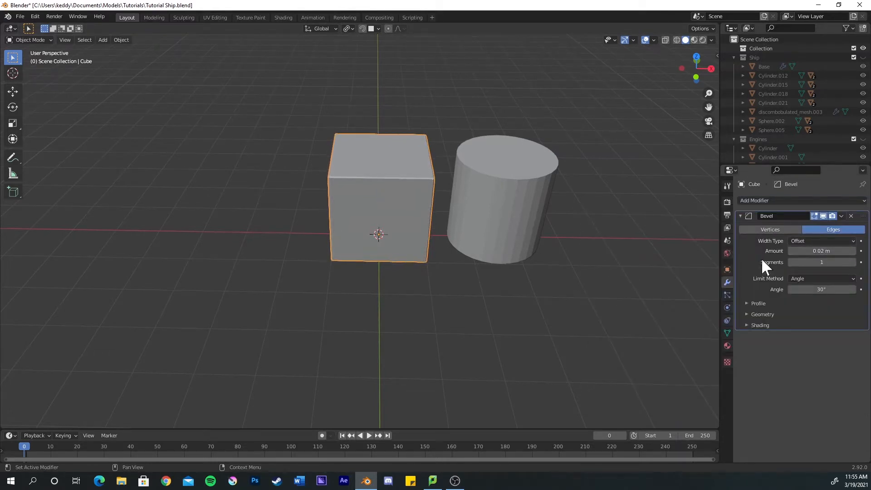
{"action": "middle_click_drag", "start_coordinate": [486, 210], "coordinate": [454, 230]}
{"action": "key", "text": "grave"}
{"action": "left_click", "coordinate": [377, 231]}
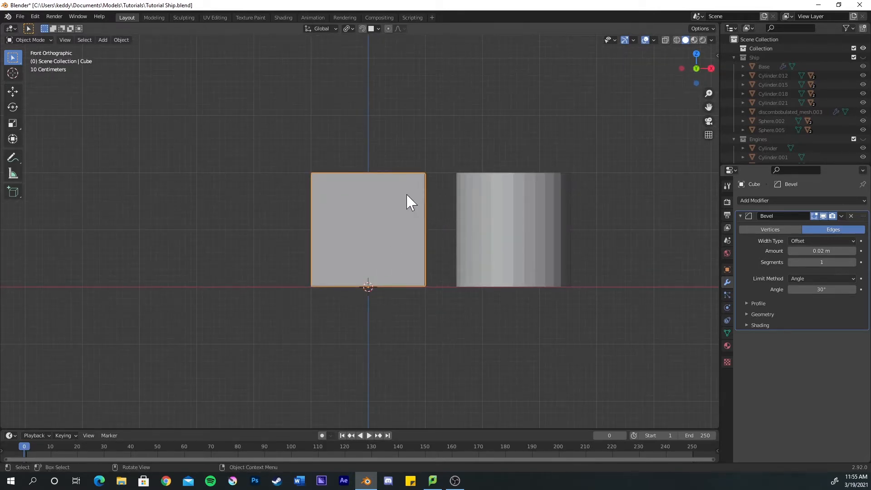
{"action": "middle_click_drag", "start_coordinate": [406, 202], "coordinate": [396, 245]}
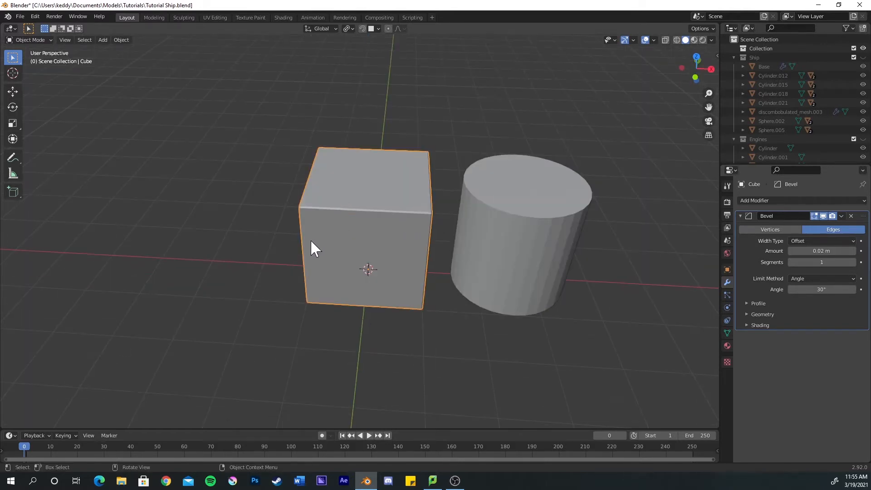
Duplicate the beveled cube about 2.9 m along negative X and scale the copy to 0.5 along Z
{"action": "middle_click_drag", "start_coordinate": [311, 239], "coordinate": [366, 266], "text": "shift"}
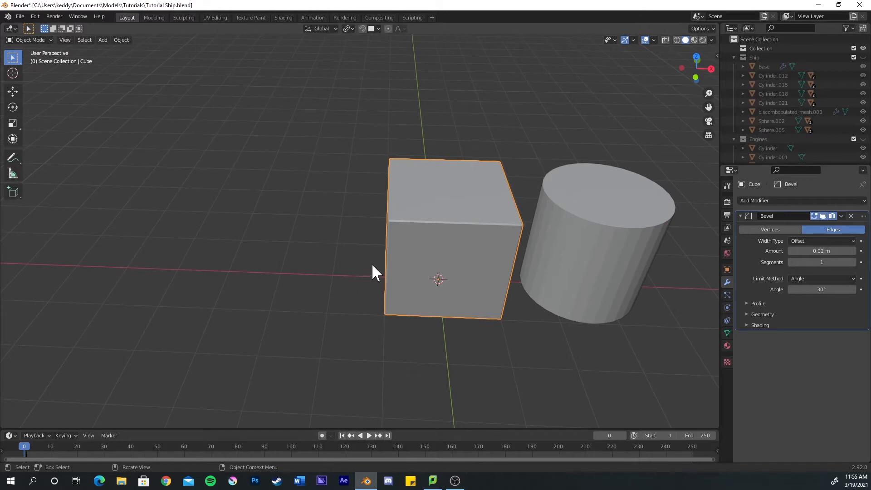
{"action": "key", "text": "shift+d"}
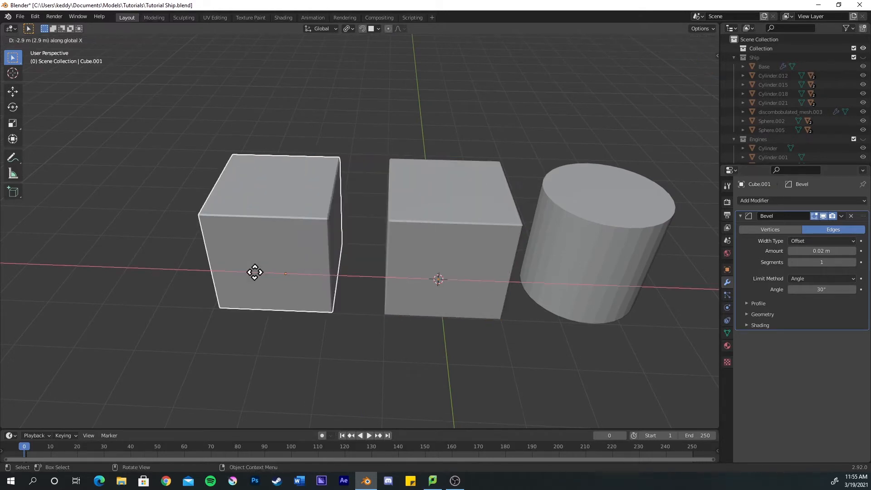
{"action": "left_click", "coordinate": [256, 270]}
{"action": "middle_click_drag", "start_coordinate": [274, 262], "coordinate": [317, 275], "text": "shift"}
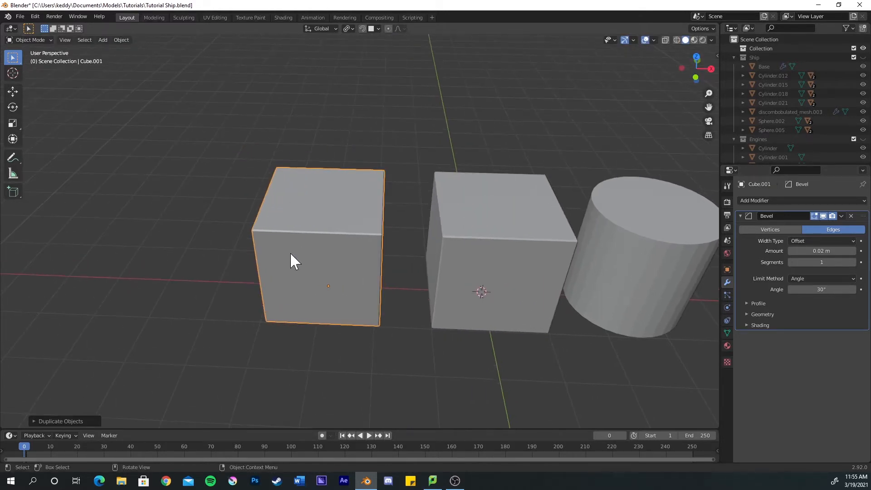
{"action": "type", "text": "s"}
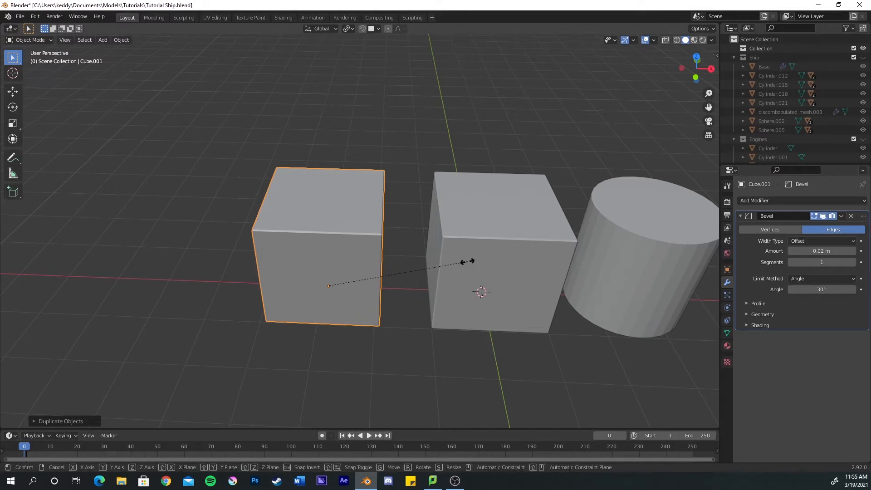
{"action": "type", "text": "z.5"}
{"action": "key", "text": "Return"}
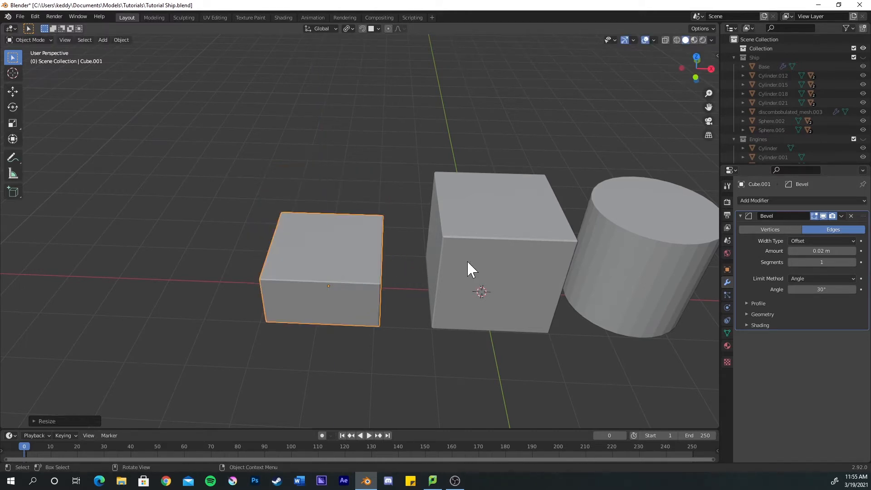
Duplicate the half-height box about 3.2 m along negative X and scale the copy by 0.5 along Z
{"action": "middle_click_drag", "start_coordinate": [417, 275], "coordinate": [437, 276]}
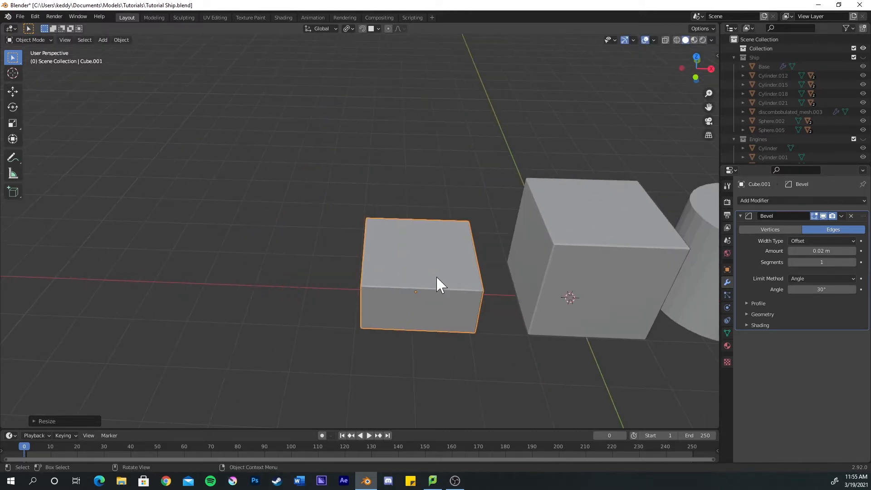
{"action": "key", "text": "shift+d"}
{"action": "key", "text": "x"}
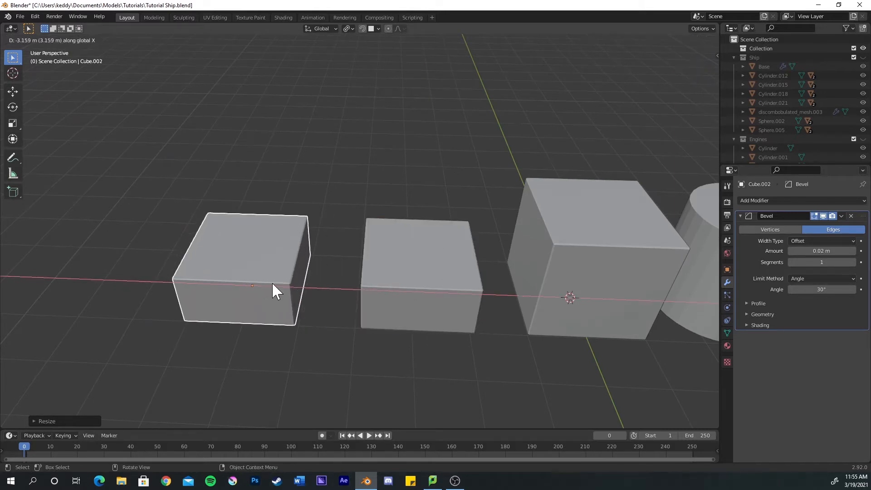
{"action": "left_click", "coordinate": [273, 284]}
{"action": "key", "text": "s"}
{"action": "key", "text": "z"}
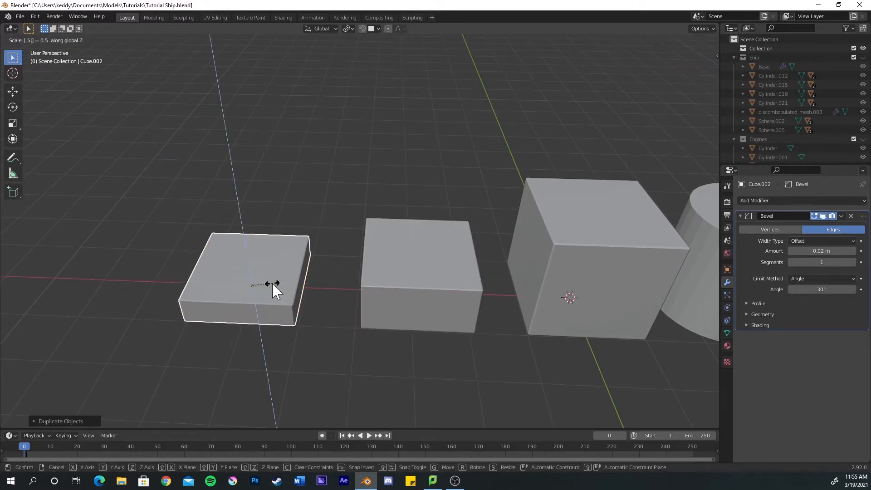
{"action": "left_click", "coordinate": [273, 283]}
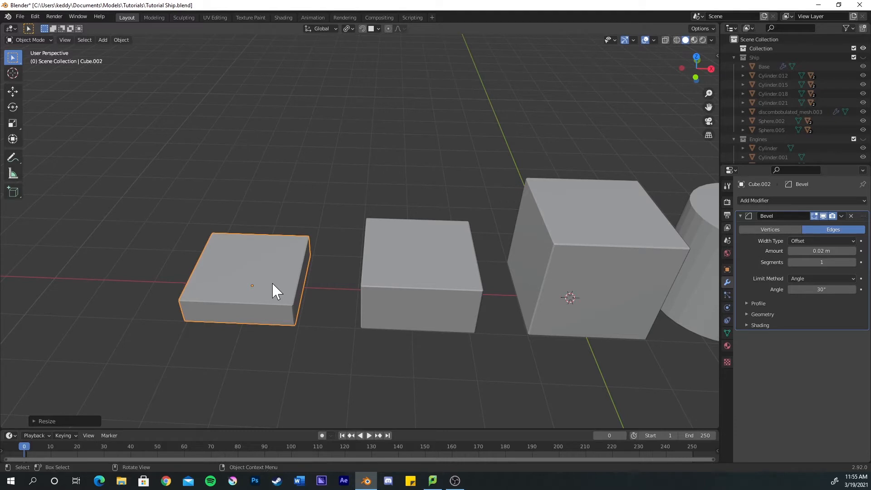
Duplicate all three boxes together about 3.3 m along Y to form a second row
{"action": "middle_click_drag", "start_coordinate": [344, 308], "coordinate": [354, 282]}
{"action": "left_click", "coordinate": [354, 281], "text": "shift"}
{"action": "left_click", "coordinate": [291, 318], "text": "shift"}
{"action": "middle_click_drag", "start_coordinate": [291, 318], "coordinate": [254, 266], "text": "shift"}
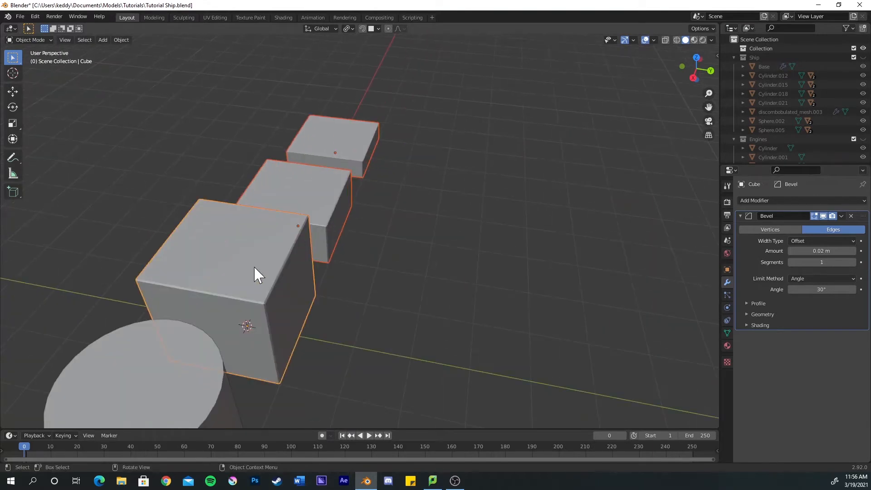
{"action": "key", "text": "shift+d"}
{"action": "key", "text": "y"}
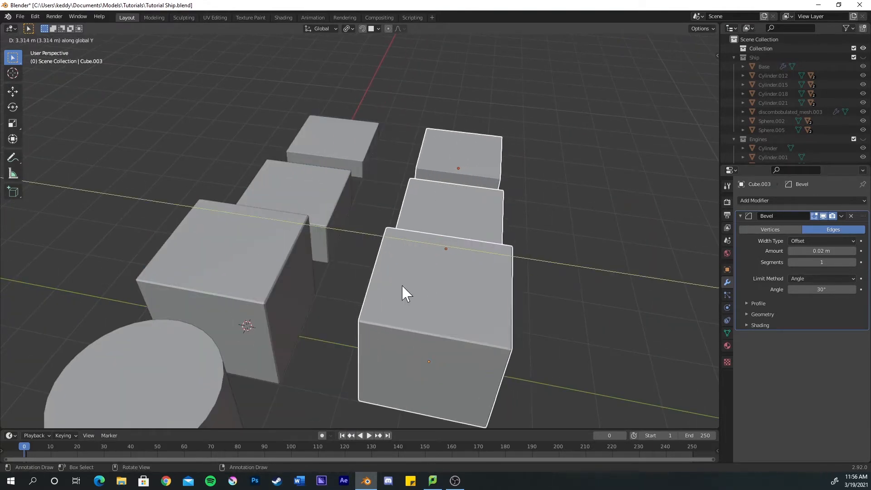
{"action": "left_click", "coordinate": [413, 280]}
Inset the top faces of the three second-row boxes by about 0.18 m in Edit Mode
{"action": "middle_click_drag", "start_coordinate": [413, 279], "coordinate": [501, 245]}
{"action": "left_click", "coordinate": [502, 246], "text": "shift"}
{"action": "left_click", "coordinate": [530, 227], "text": "shift"}
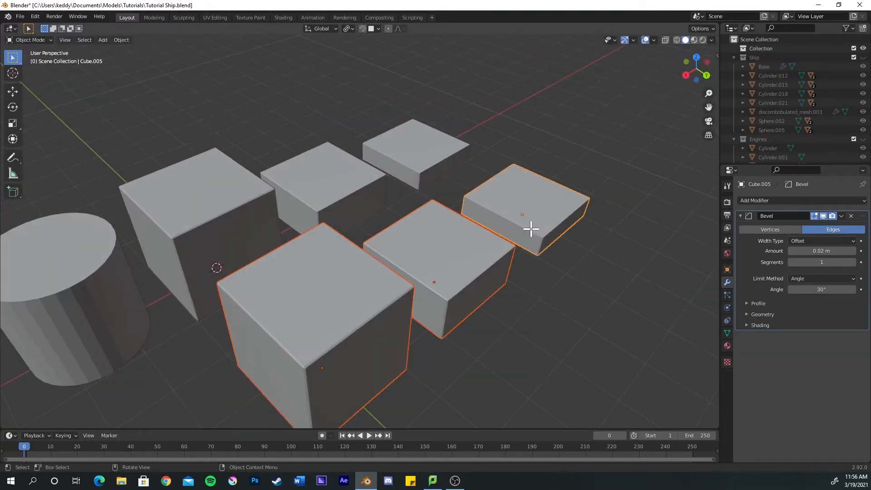
{"action": "key", "text": "Tab"}
{"action": "key", "text": "3"}
{"action": "left_click", "coordinate": [329, 274]}
{"action": "left_click", "coordinate": [424, 241], "text": "shift"}
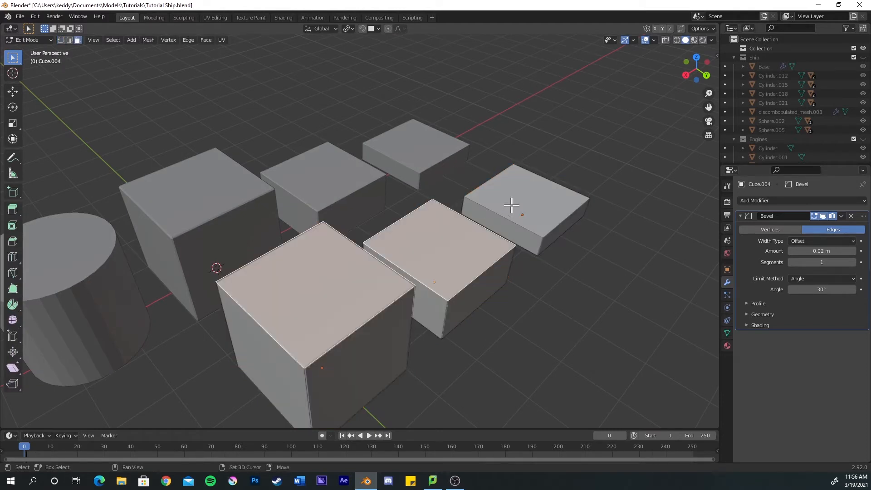
{"action": "left_click", "coordinate": [512, 206], "text": "shift"}
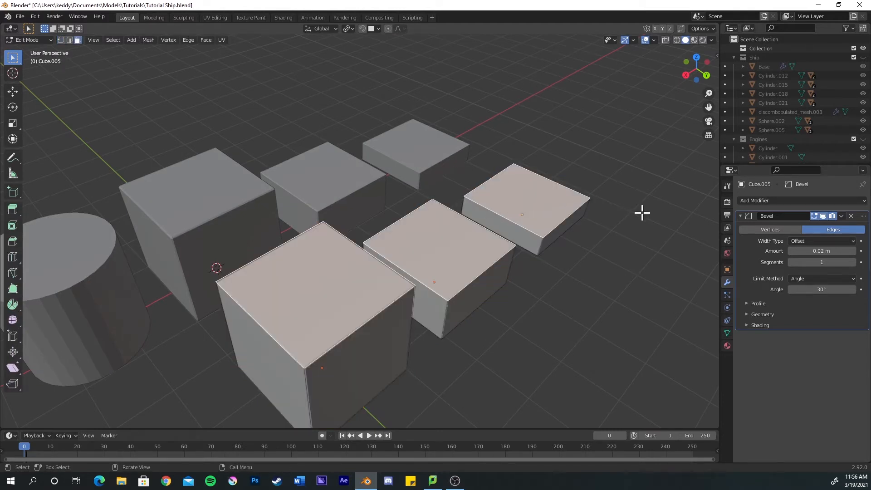
{"action": "key", "text": "i"}
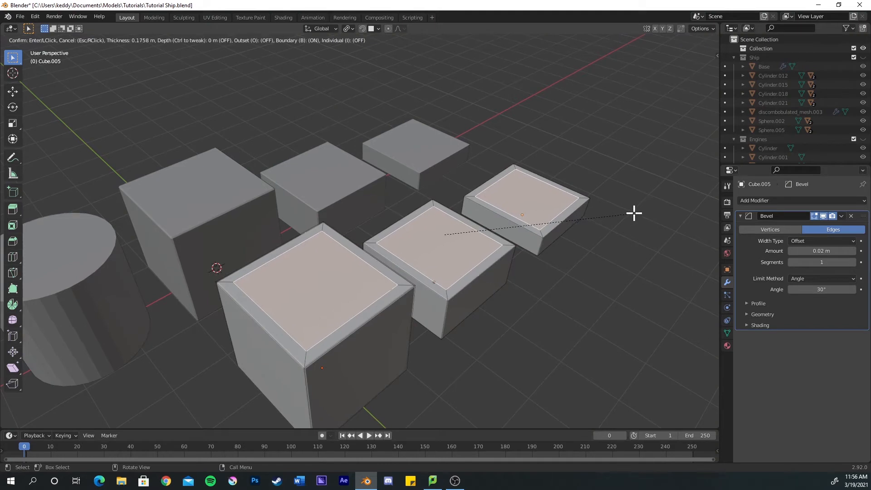
{"action": "left_click", "coordinate": [634, 213]}
Extrude the inset top faces slightly downward into shallow recesses and return to Object Mode
{"action": "middle_click_drag", "start_coordinate": [622, 210], "coordinate": [613, 205]}
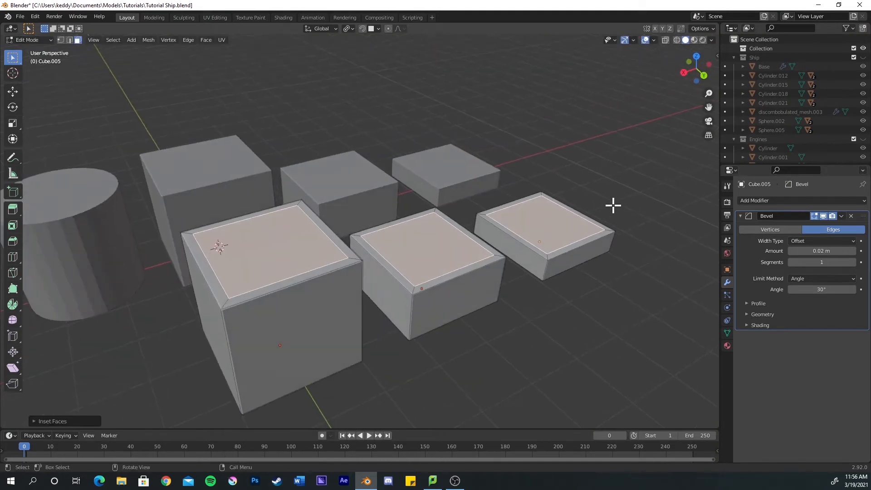
{"action": "key", "text": "e"}
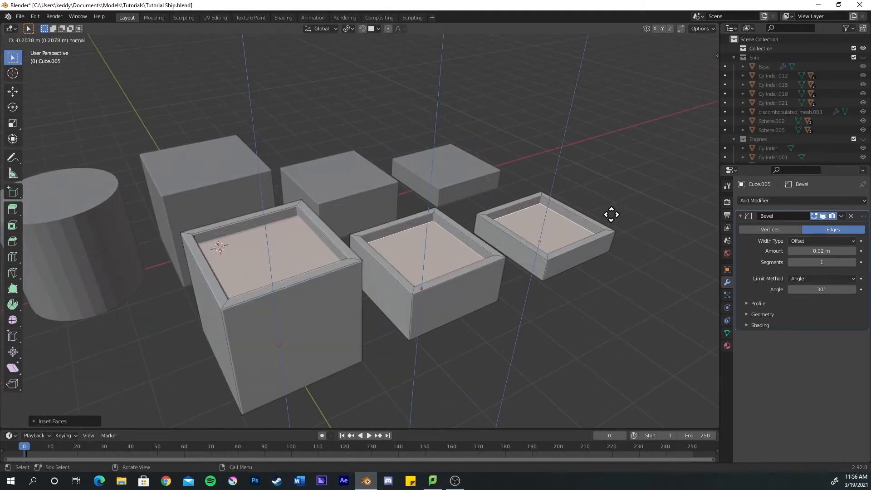
{"action": "left_click", "coordinate": [611, 207]}
{"action": "key", "text": "Tab"}
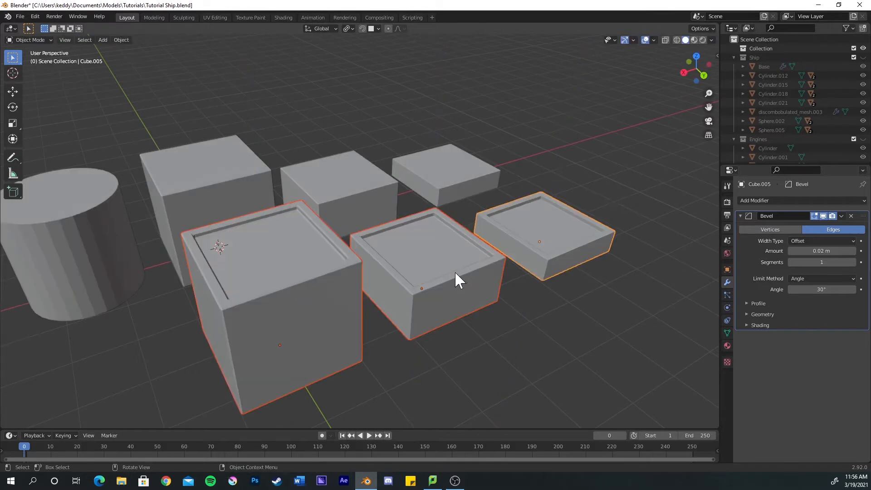
Apply the scale of the two flattened recessed boxes and the two flattened plain boxes, one after another
{"action": "left_click", "coordinate": [518, 245]}
{"action": "right_click", "coordinate": [517, 244]}
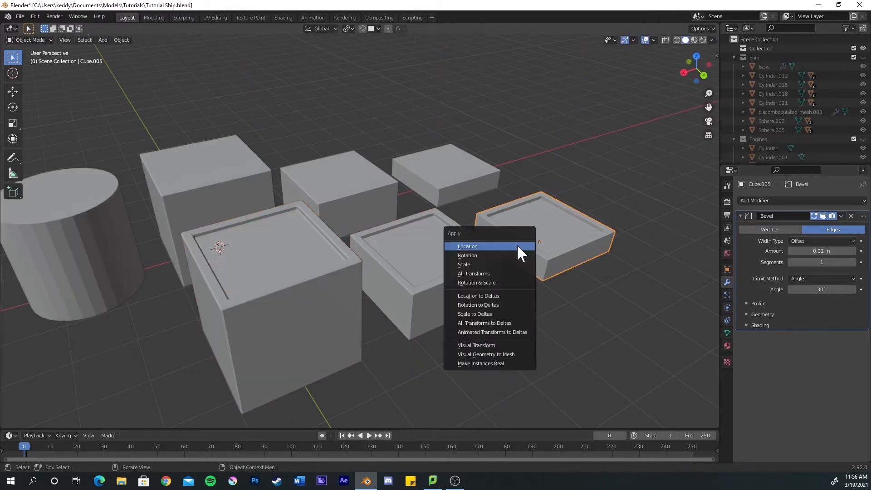
{"action": "left_click", "coordinate": [488, 261]}
{"action": "left_click", "coordinate": [460, 268]}
{"action": "key", "text": "ctrl+a"}
{"action": "left_click", "coordinate": [459, 267]}
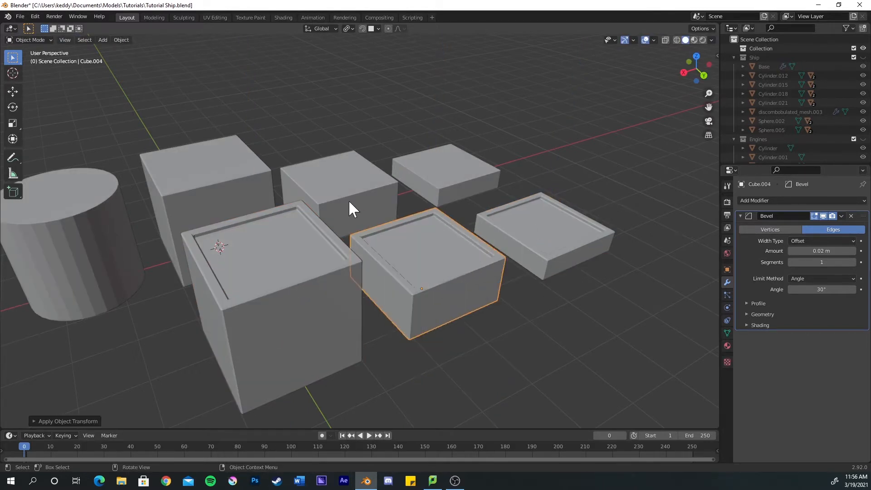
{"action": "left_click", "coordinate": [348, 200]}
{"action": "key", "text": "ctrl+a"}
{"action": "left_click", "coordinate": [349, 201]}
{"action": "left_click", "coordinate": [446, 168]}
{"action": "key", "text": "ctrl+a"}
{"action": "left_click", "coordinate": [447, 166]}
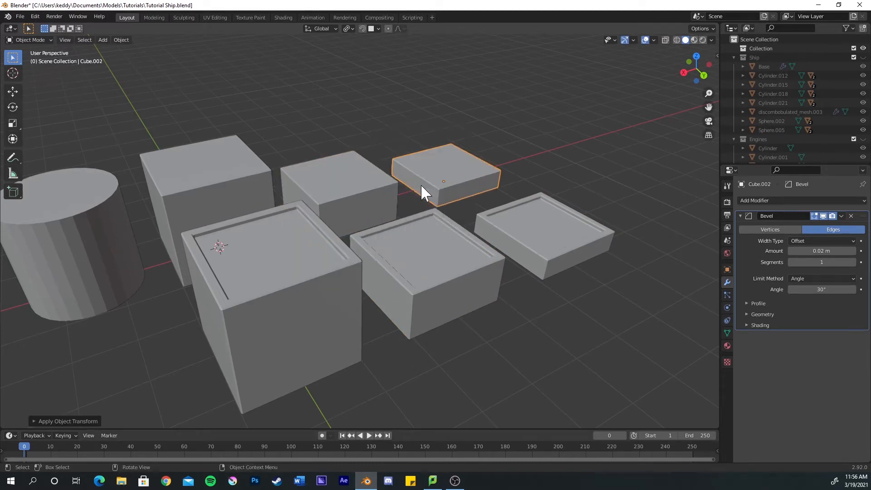
Duplicate the three plain boxes along Y to form a third row in front of the recessed boxes
{"action": "middle_click_drag", "start_coordinate": [399, 219], "coordinate": [287, 234]}
{"action": "left_click", "coordinate": [254, 257]}
{"action": "left_click", "coordinate": [197, 162]}
{"action": "left_click", "coordinate": [393, 184], "text": "shift"}
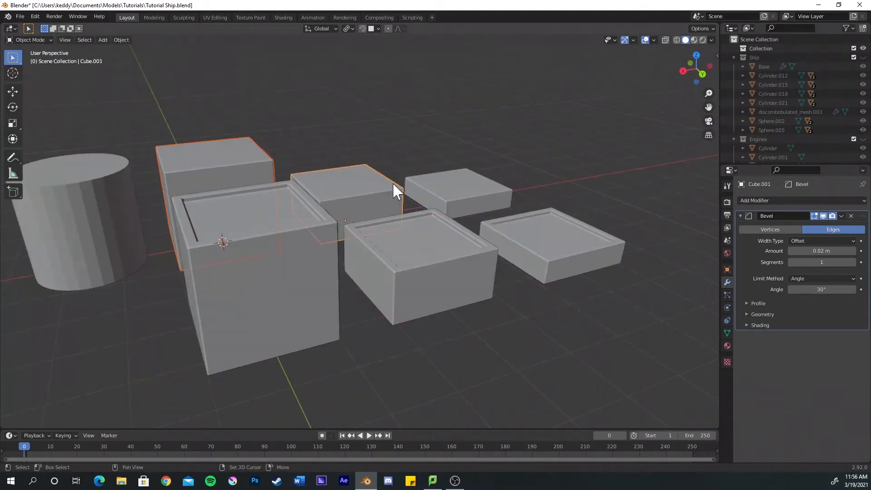
{"action": "scroll", "coordinate": [482, 241], "scroll_direction": "down", "scroll_amount": 3}
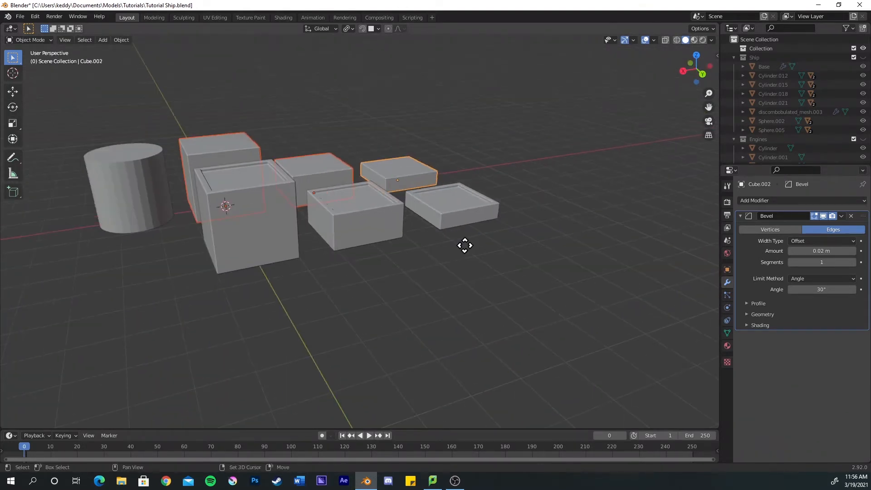
{"action": "key", "text": "shift+d"}
{"action": "left_click", "coordinate": [556, 337]}
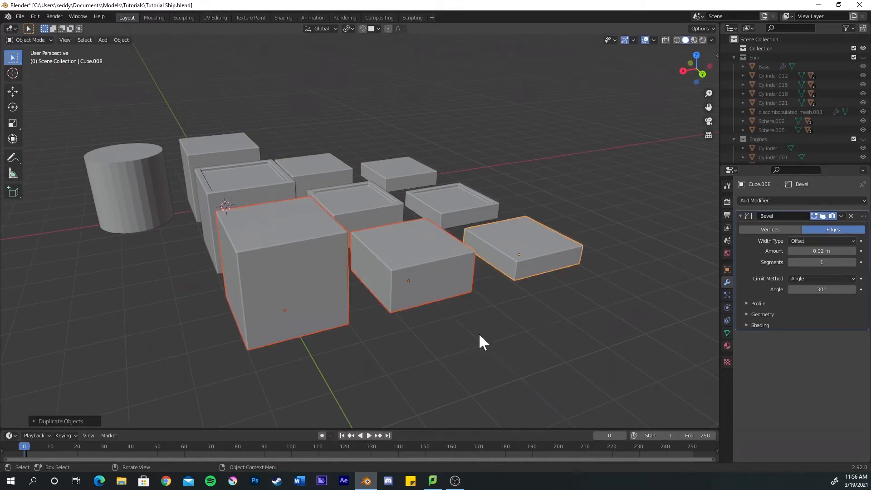
Inset the top faces of the three third-row boxes to leave a narrow rim around each
{"action": "middle_click_drag", "start_coordinate": [480, 342], "coordinate": [570, 334], "text": "alt"}
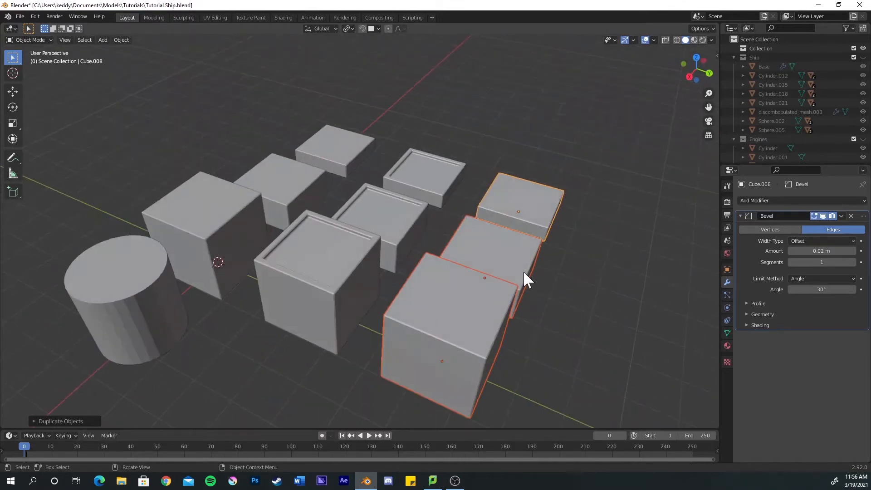
{"action": "middle_click_drag", "start_coordinate": [524, 271], "coordinate": [476, 286]}
{"action": "key", "text": "Tab"}
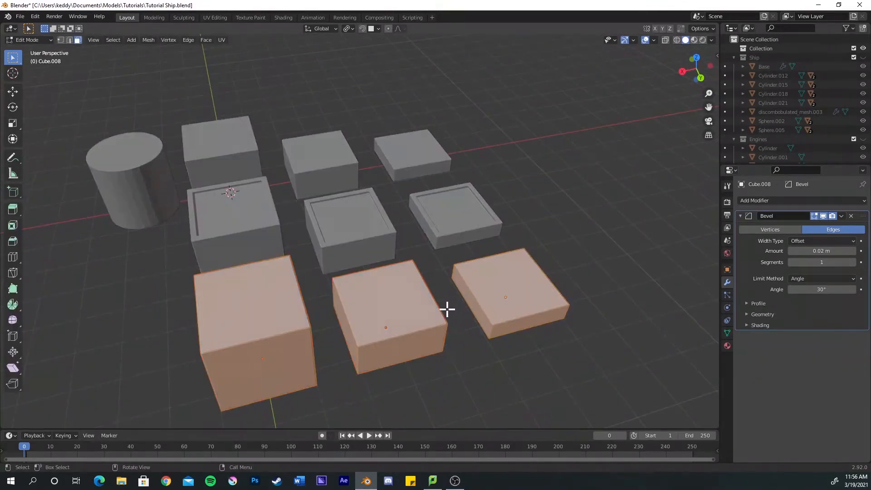
{"action": "left_click", "coordinate": [269, 305]}
{"action": "left_click", "coordinate": [364, 297], "text": "shift"}
{"action": "left_click", "coordinate": [502, 289], "text": "shift"}
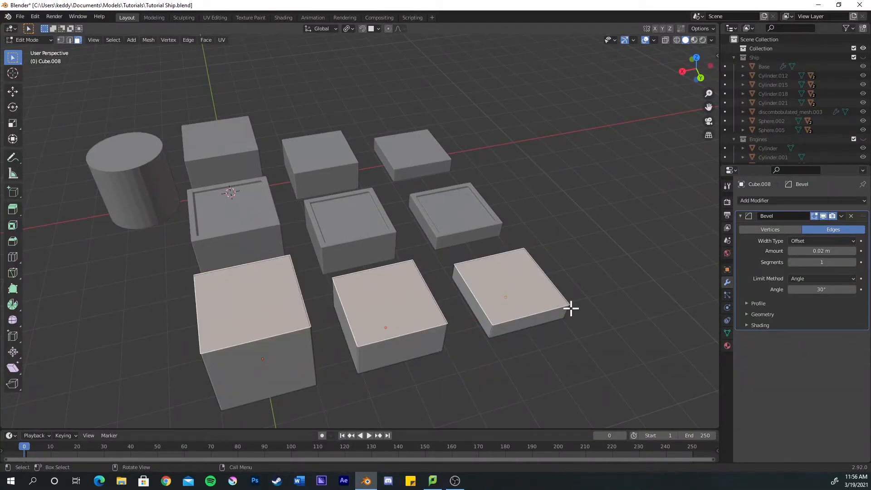
{"action": "key", "text": "i"}
{"action": "left_click", "coordinate": [638, 315]}
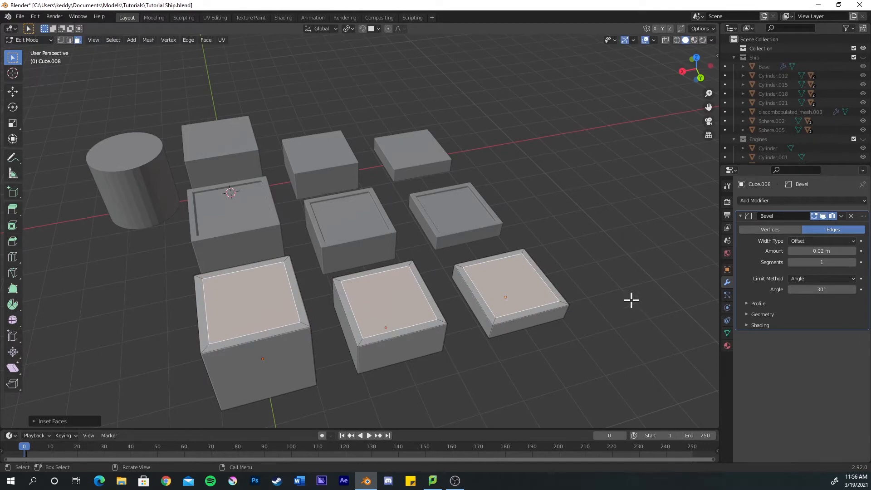
Extrude the third row's inset faces downward into recesses and inset the recess floors once more
{"action": "key", "text": "e"}
{"action": "right_click", "coordinate": [632, 302]}
{"action": "key", "text": "i"}
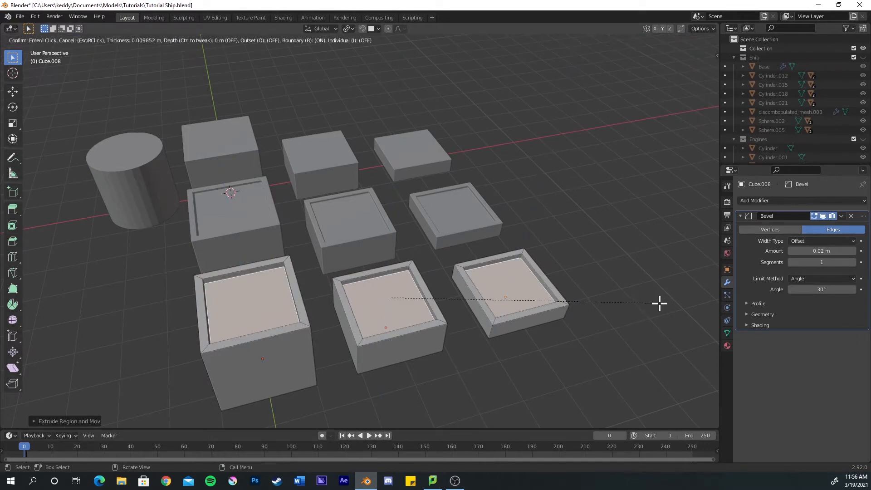
{"action": "left_click", "coordinate": [658, 304]}
Extrude the recess floor faces upward twice, scale the tops down into tapered blocks, and return to Object Mode
{"action": "key", "text": "e"}
{"action": "left_click", "coordinate": [657, 295]}
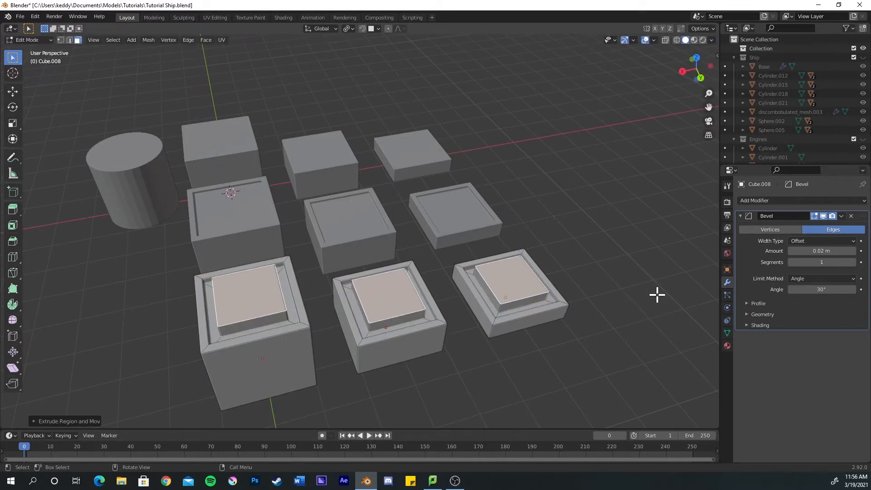
{"action": "key", "text": "s"}
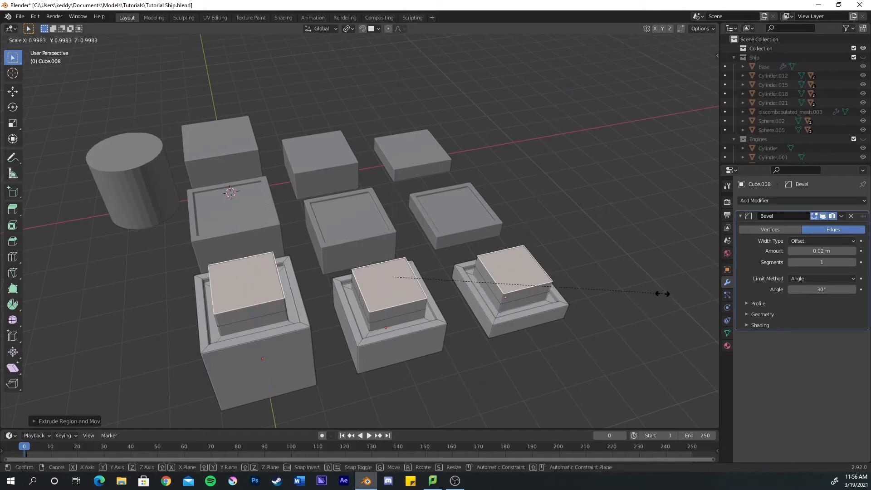
{"action": "left_click", "coordinate": [590, 269]}
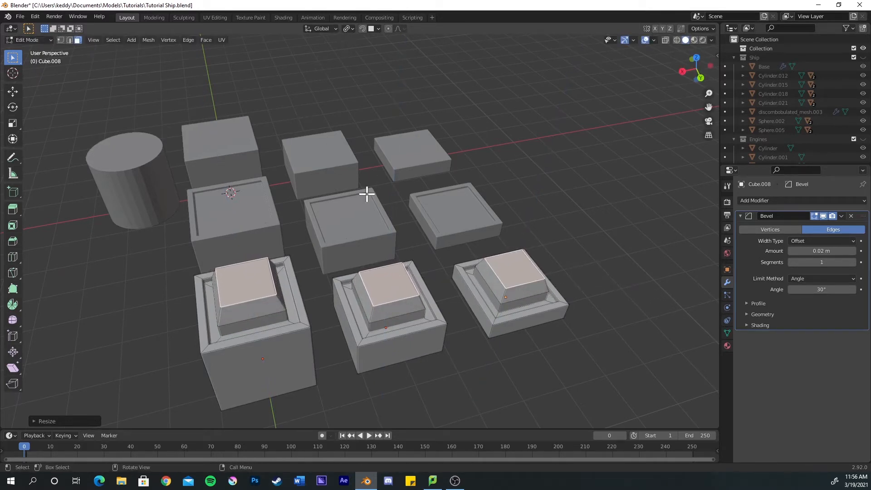
{"action": "middle_click_drag", "start_coordinate": [380, 244], "coordinate": [185, 183]}
{"action": "key", "text": "Tab"}
Duplicate the three plain boxes along Y to form a fourth row beyond the tapered ones
{"action": "left_click", "coordinate": [105, 170]}
{"action": "left_click", "coordinate": [165, 136], "text": "shift"}
{"action": "left_click", "coordinate": [249, 135], "text": "shift"}
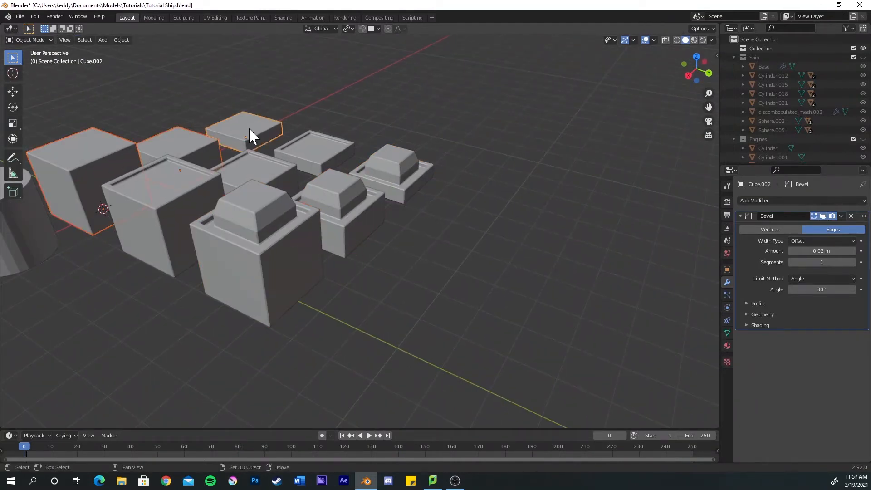
{"action": "key", "text": "shift+d"}
{"action": "key", "text": "y"}
{"action": "left_click", "coordinate": [495, 247]}
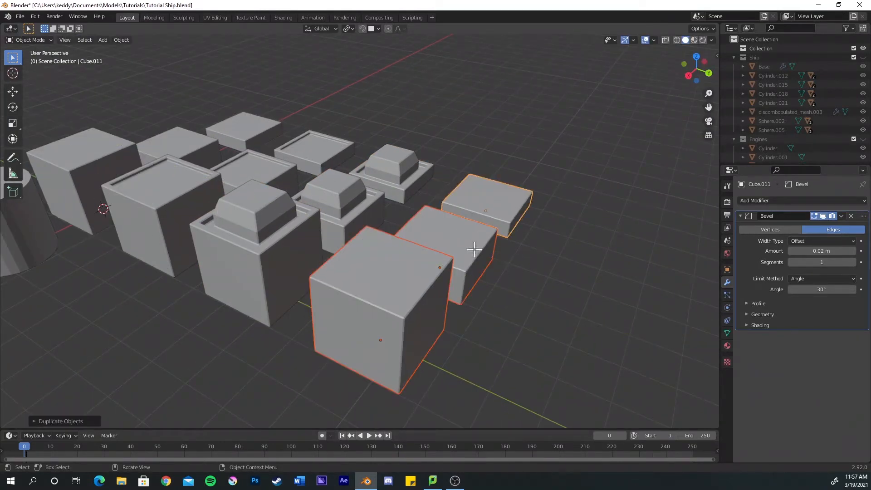
Select the top faces of the three fourth-row boxes in Edit Mode and subdivide them into quarters
{"action": "key", "text": "Tab"}
{"action": "left_click", "coordinate": [389, 264]}
{"action": "left_click", "coordinate": [432, 237], "text": "shift"}
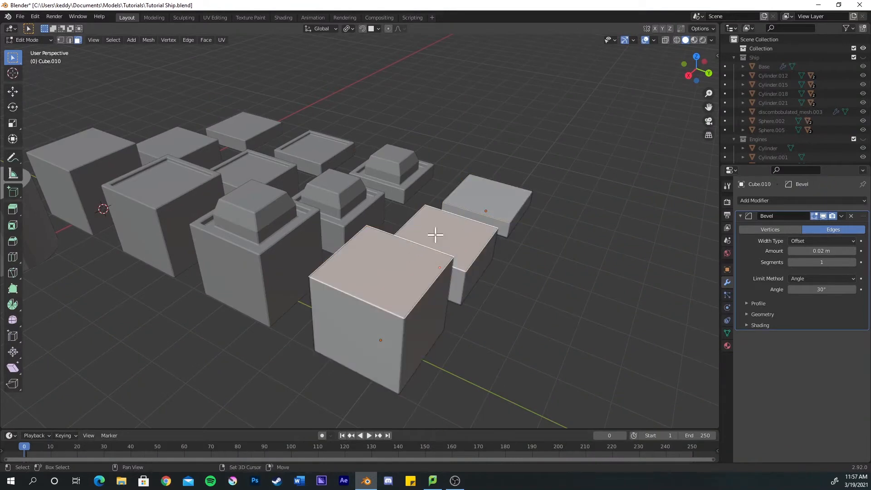
{"action": "left_click", "coordinate": [484, 200], "text": "shift"}
{"action": "right_click", "coordinate": [485, 200]}
{"action": "left_click", "coordinate": [486, 201]}
{"action": "right_click", "coordinate": [486, 200]}
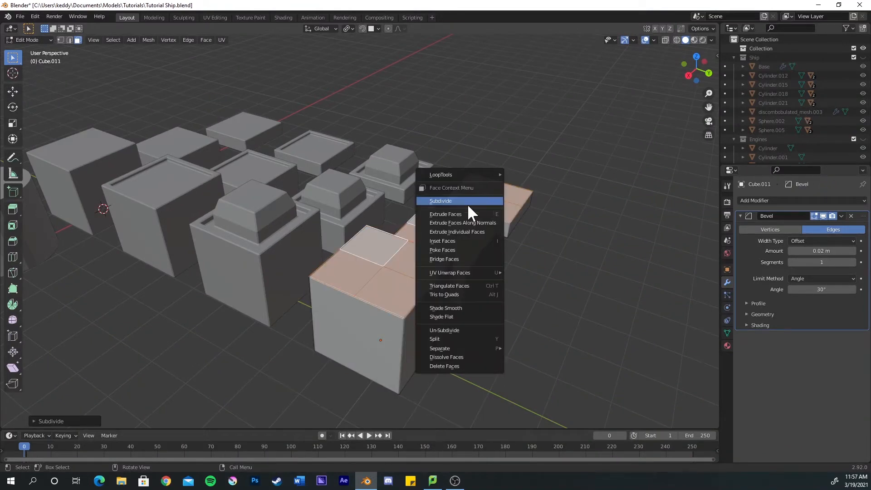
Inset each quarter face individually by about 0.09 m and extrude the inset faces downward into recesses
{"action": "key", "text": "i"}
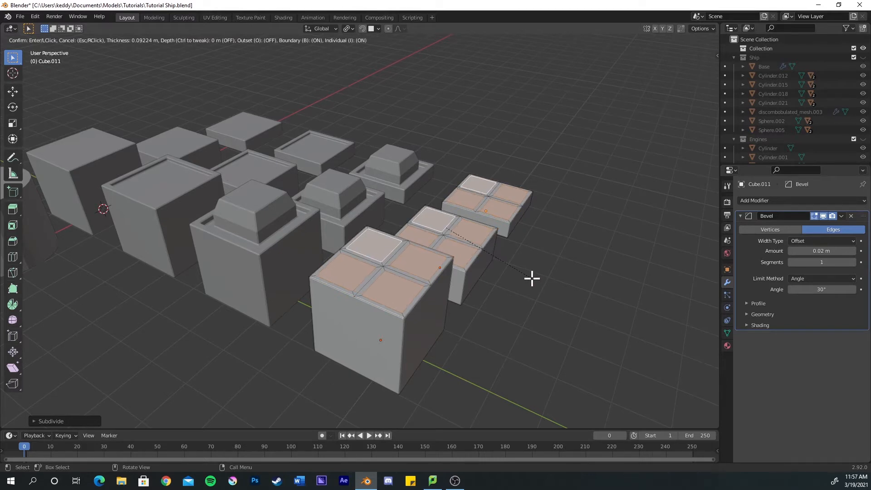
{"action": "left_click", "coordinate": [532, 278]}
{"action": "middle_click_drag", "start_coordinate": [527, 280], "coordinate": [490, 285]}
{"action": "key", "text": "e"}
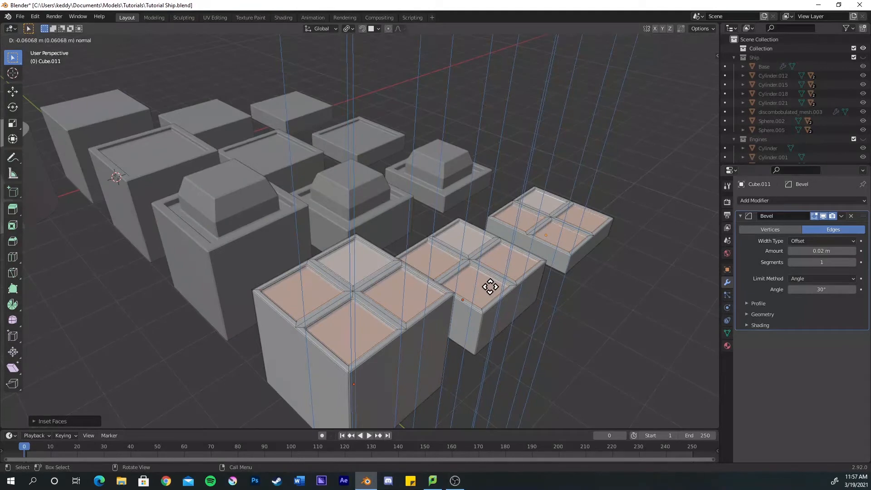
{"action": "left_click", "coordinate": [490, 289]}
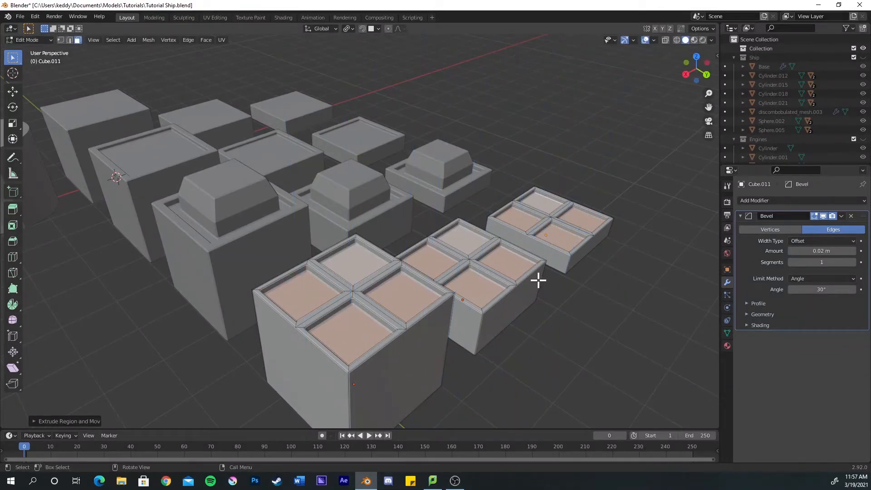
Inset the recess floors individually and extrude them upward about 0.05 m into raised panels
{"action": "key", "text": "i"}
{"action": "left_click", "coordinate": [532, 281]}
{"action": "key", "text": "e"}
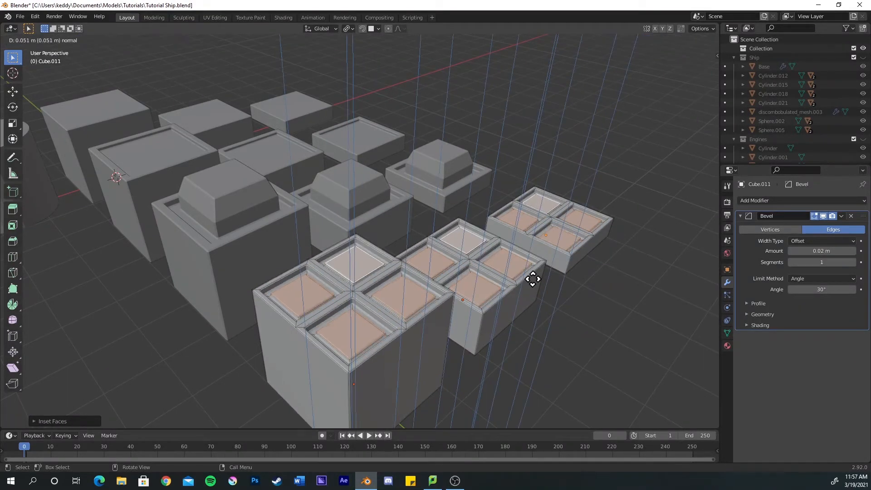
{"action": "left_click", "coordinate": [534, 279]}
Inset the raised panels by about 0.14 m, extrude their centres downward, return to Object Mode and deselect everything
{"action": "key", "text": "i"}
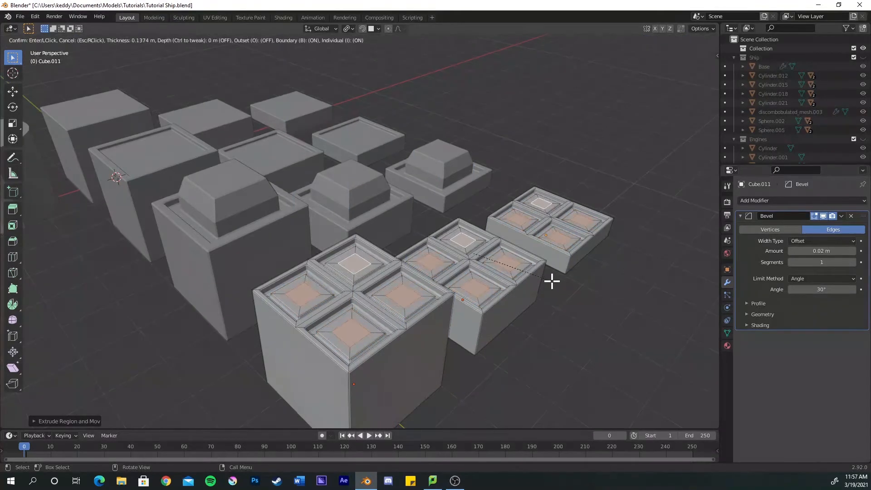
{"action": "left_click", "coordinate": [551, 281]}
{"action": "key", "text": "e"}
{"action": "left_click", "coordinate": [551, 282]}
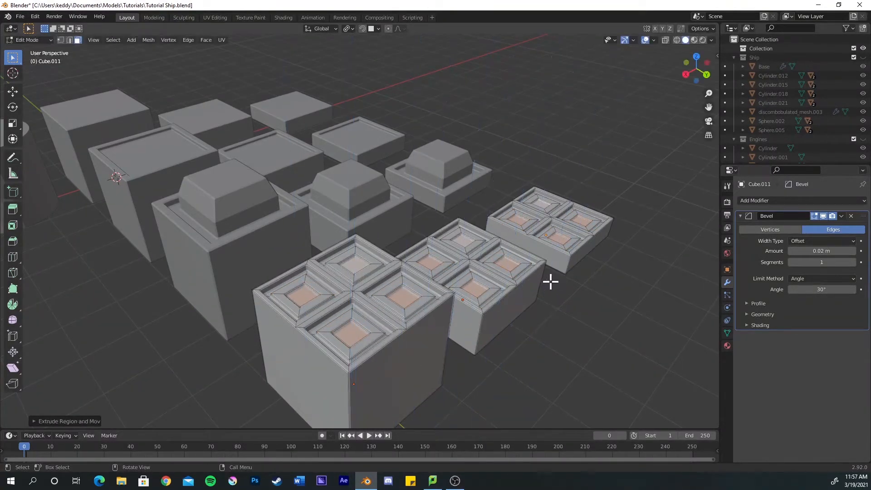
{"action": "key", "text": "Tab"}
{"action": "left_click", "coordinate": [505, 163]}
Delete the tall and medium four-panel boxes, keeping only the lowest one
{"action": "middle_click_drag", "start_coordinate": [505, 163], "coordinate": [160, 279]}
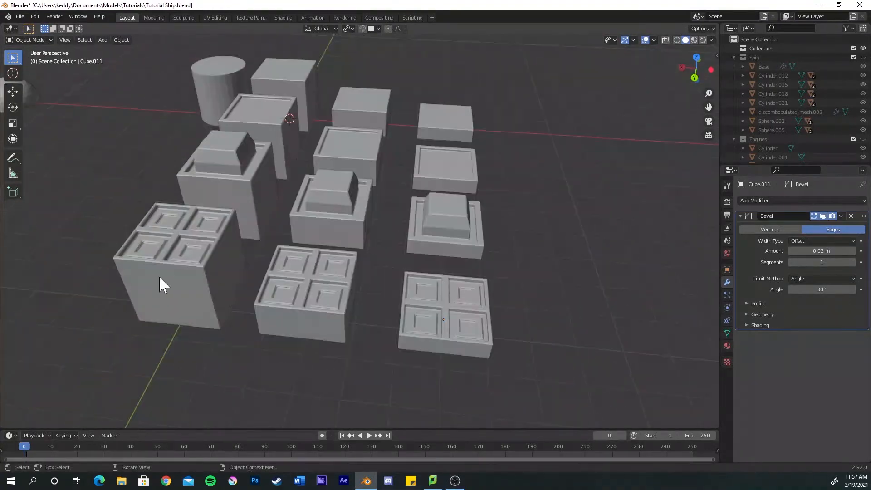
{"action": "left_click", "coordinate": [292, 269], "text": "shift"}
{"action": "key", "text": "Delete"}
{"action": "middle_click_drag", "start_coordinate": [319, 264], "coordinate": [378, 267]}
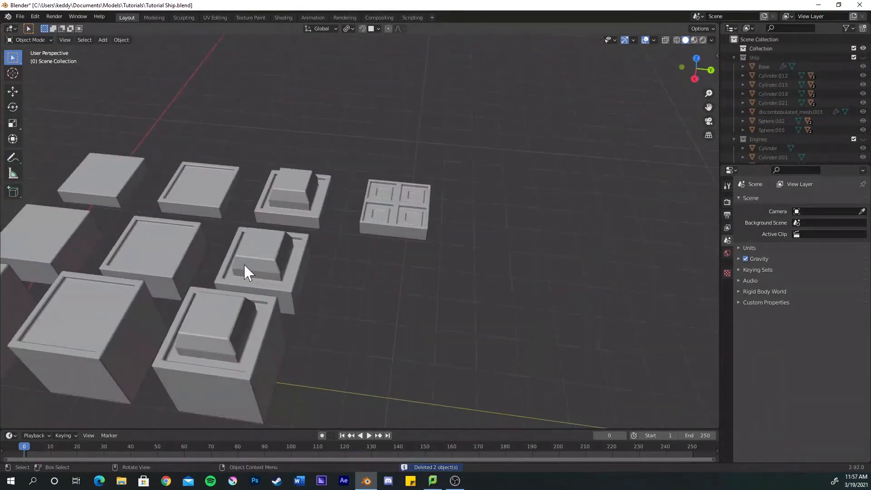
{"action": "scroll", "coordinate": [244, 265], "scroll_direction": "down", "scroll_amount": 1}
{"action": "left_click", "coordinate": [48, 304]}
{"action": "middle_click_drag", "start_coordinate": [96, 295], "coordinate": [67, 288], "text": "shift"}
{"action": "key", "text": "shift+d"}
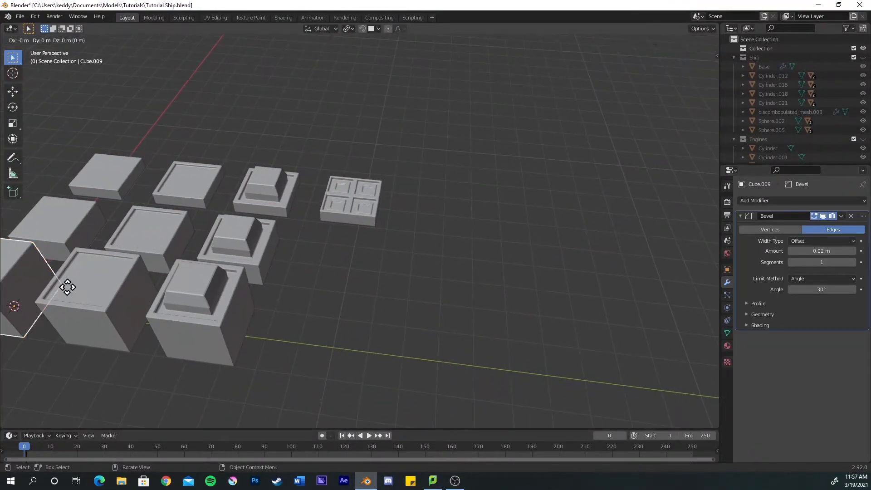
{"action": "key", "text": "y"}
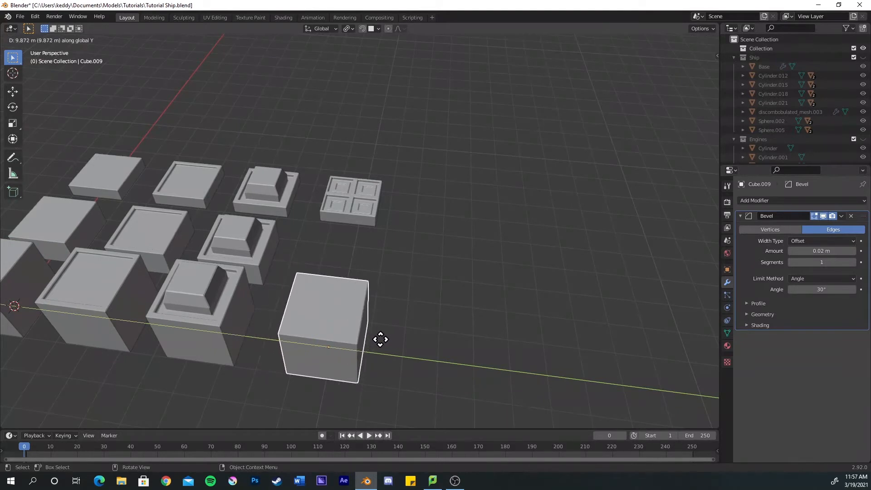
{"action": "key", "text": "Escape"}
{"action": "key", "text": "Delete"}
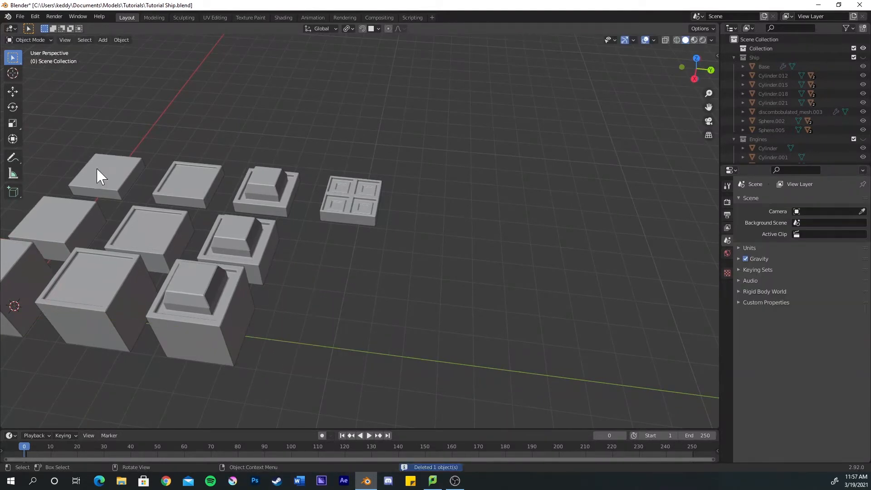
Duplicate the low plain box and place the copy beside the four-panel box, keeping its height locked
{"action": "left_click", "coordinate": [126, 179]}
{"action": "key", "text": "shift+d"}
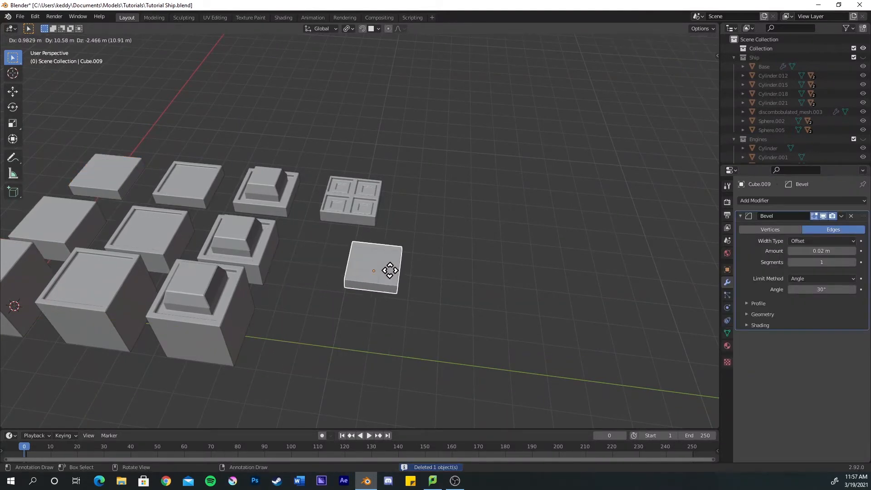
{"action": "key", "text": "shift+z"}
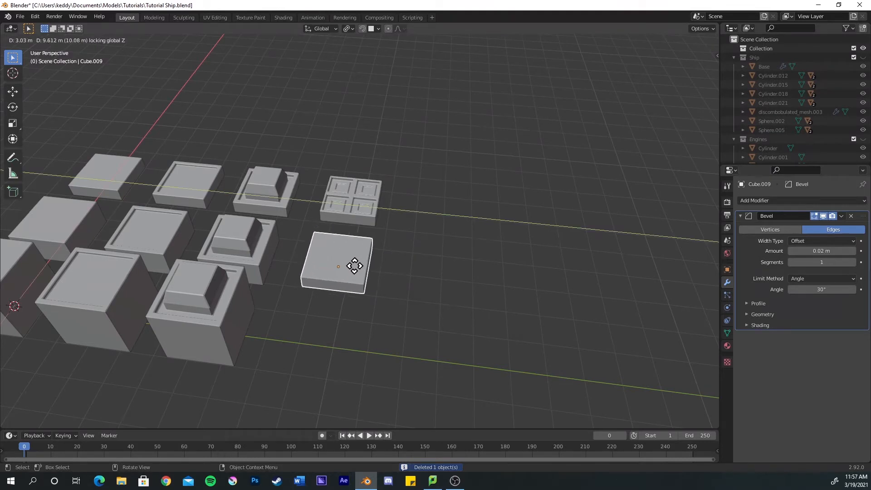
{"action": "left_click", "coordinate": [354, 268]}
Cut five evenly spaced, centred edge loops across the duplicated low box in Edit Mode
{"action": "key", "text": "Tab"}
{"action": "scroll", "coordinate": [345, 263], "scroll_direction": "up", "scroll_amount": 2}
{"action": "key", "text": "ctrl+r"}
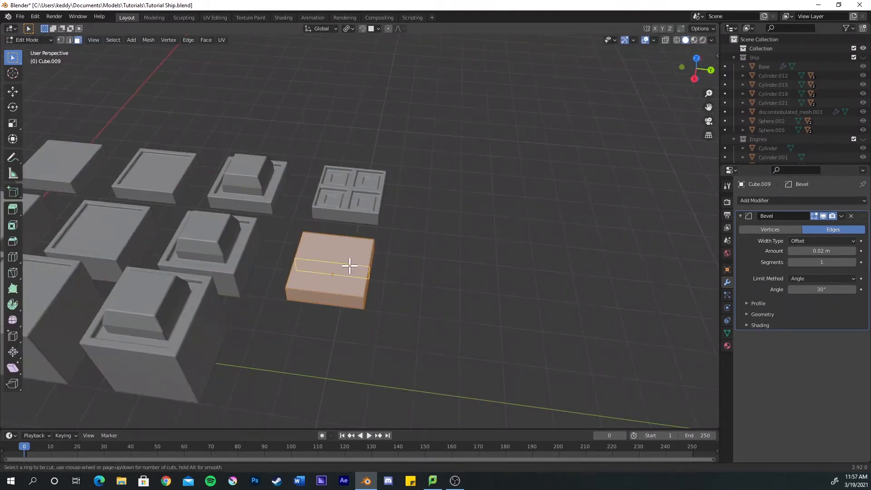
{"action": "scroll", "coordinate": [350, 266], "scroll_direction": "up", "scroll_amount": 4}
{"action": "left_click", "coordinate": [350, 265]}
{"action": "right_click", "coordinate": [349, 266]}
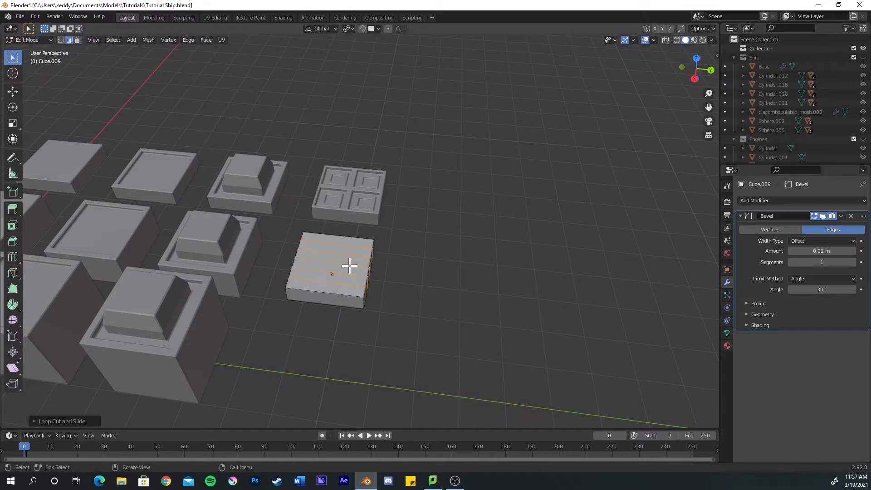
Select all six top strips of the low box and inset them individually by about 0.05 m
{"action": "key", "text": "3"}
{"action": "left_click", "coordinate": [342, 240]}
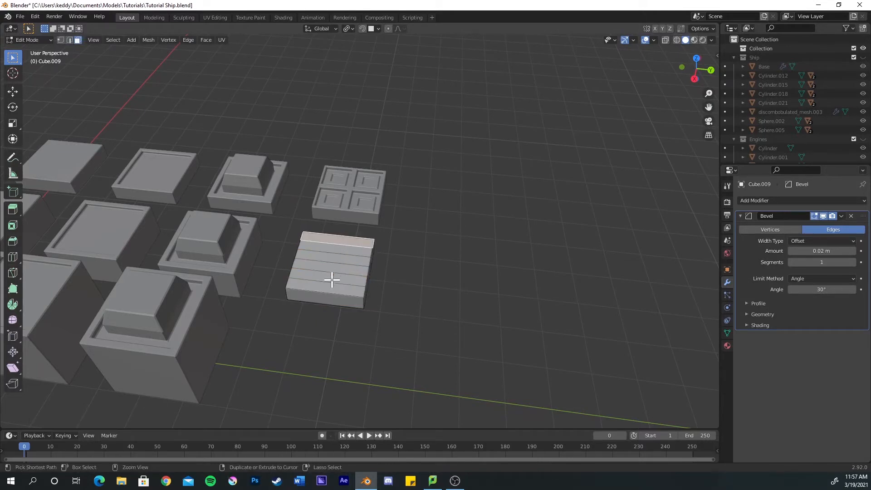
{"action": "left_click", "coordinate": [333, 278], "text": "ctrl"}
{"action": "middle_click_drag", "start_coordinate": [336, 278], "coordinate": [381, 282]}
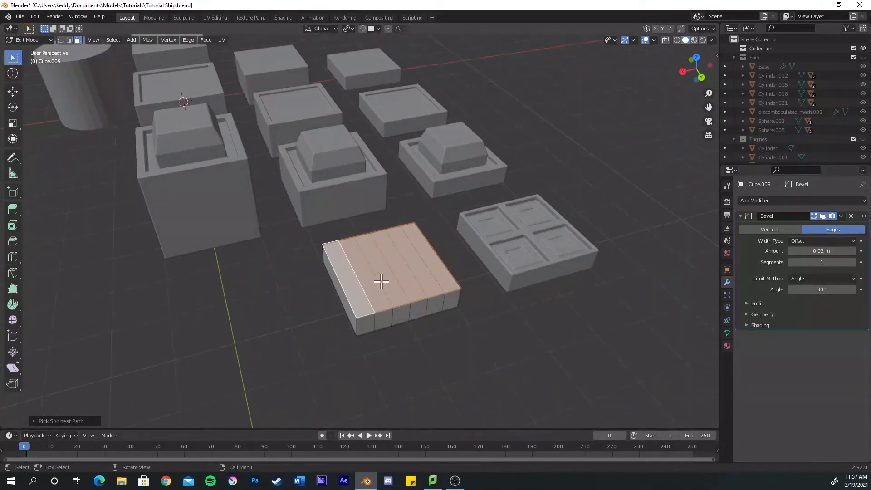
{"action": "key", "text": "i"}
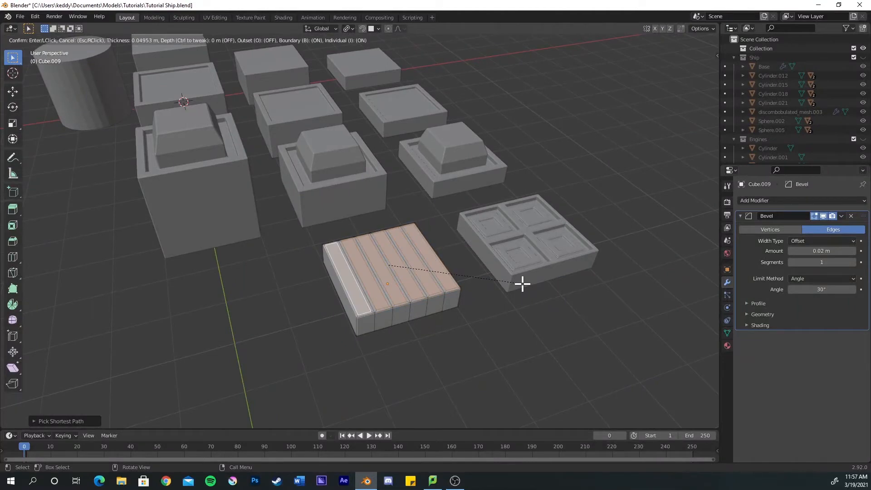
{"action": "left_click", "coordinate": [522, 283]}
Extrude the six inset strips downward to form parallel grooves
{"action": "middle_click_drag", "start_coordinate": [494, 288], "coordinate": [464, 256]}
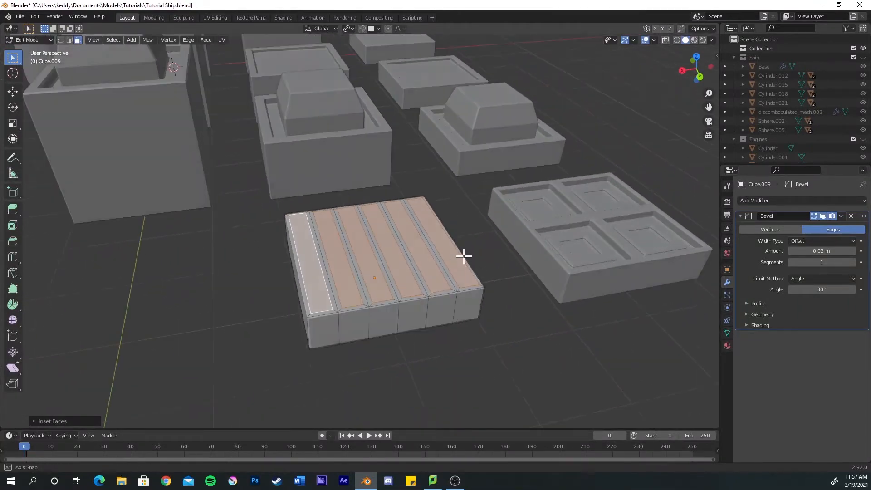
{"action": "scroll", "coordinate": [463, 256], "scroll_direction": "up", "scroll_amount": 2}
{"action": "key", "text": "e"}
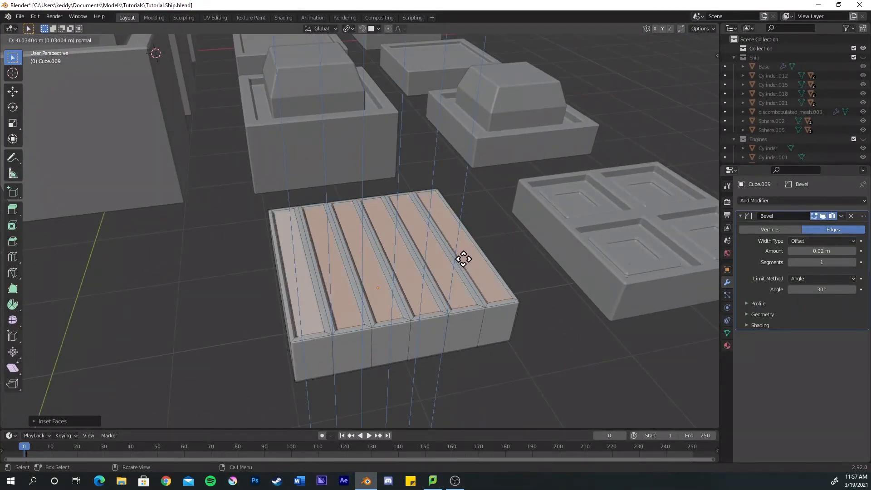
{"action": "left_click", "coordinate": [462, 263]}
{"action": "scroll", "coordinate": [418, 267], "scroll_direction": "up", "scroll_amount": 2}
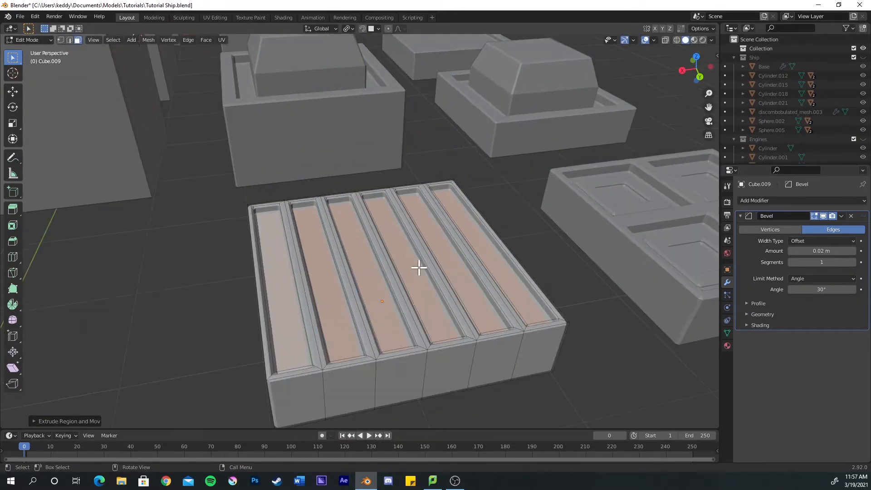
Inset the groove floors by about 0.01 m, extrude them slightly upward, and return to Object Mode
{"action": "key", "text": "i"}
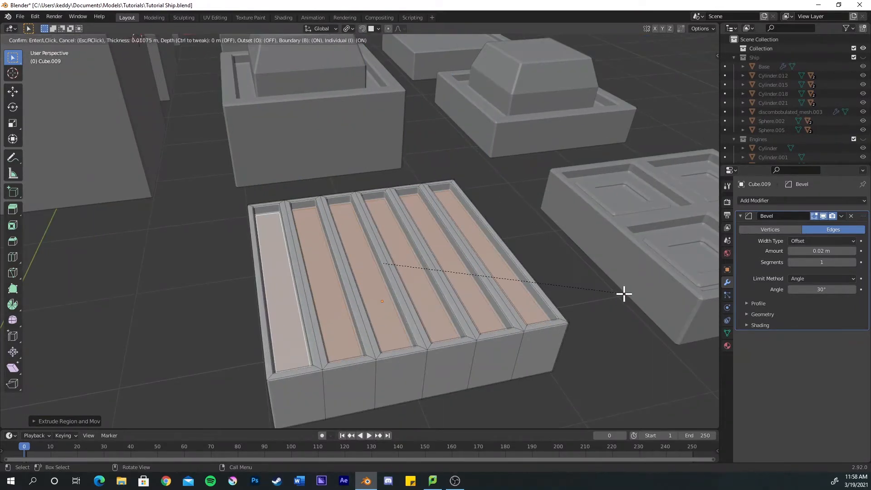
{"action": "left_click", "coordinate": [624, 294]}
{"action": "key", "text": "e"}
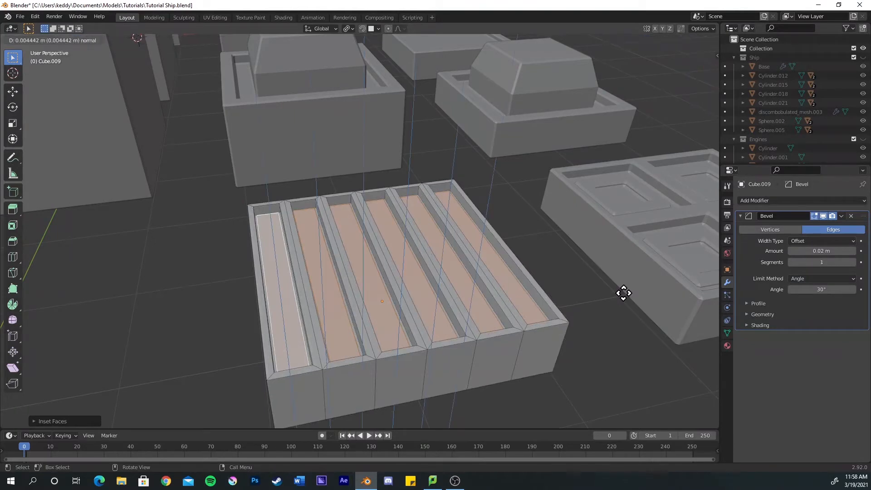
{"action": "left_click", "coordinate": [622, 292]}
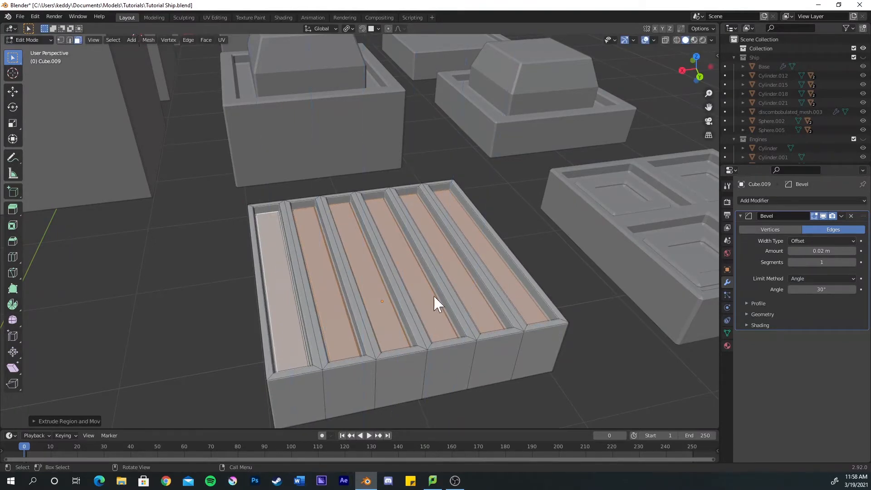
{"action": "key", "text": "Tab"}
{"action": "scroll", "coordinate": [300, 270], "scroll_direction": "down", "scroll_amount": 5}
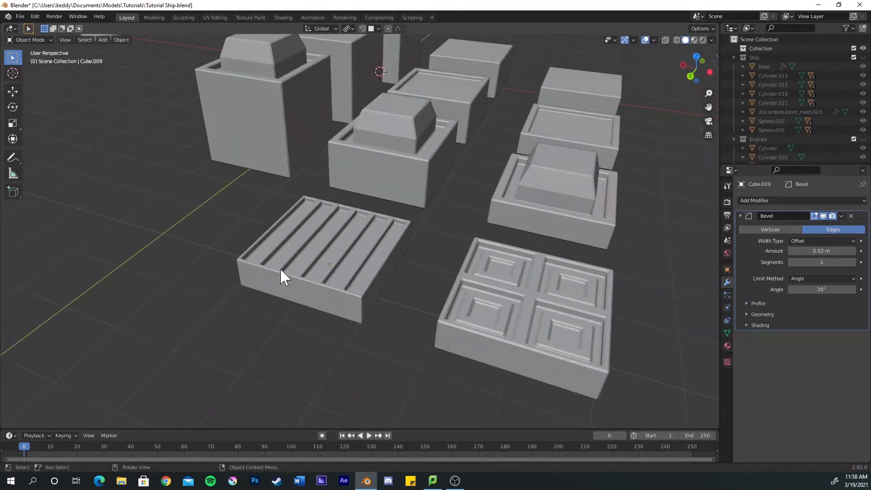
Select all the box variants together and move them along negative X, away from the cylinder
{"action": "middle_click_drag", "start_coordinate": [280, 268], "coordinate": [388, 281], "text": "alt"}
{"action": "scroll", "coordinate": [336, 237], "scroll_direction": "down", "scroll_amount": 1}
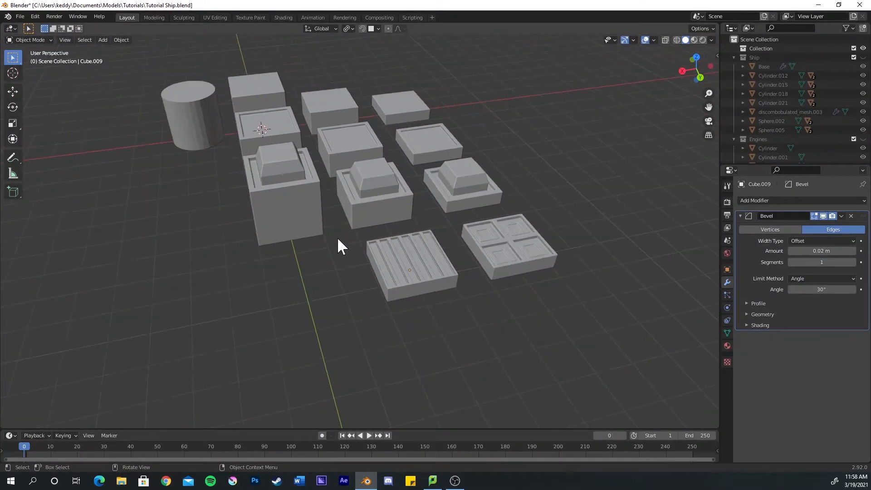
{"action": "middle_click_drag", "start_coordinate": [284, 222], "coordinate": [268, 177]}
{"action": "left_click_drag", "start_coordinate": [288, 70], "coordinate": [526, 323]}
{"action": "scroll", "coordinate": [480, 323], "scroll_direction": "down", "scroll_amount": 2}
{"action": "key", "text": "g"}
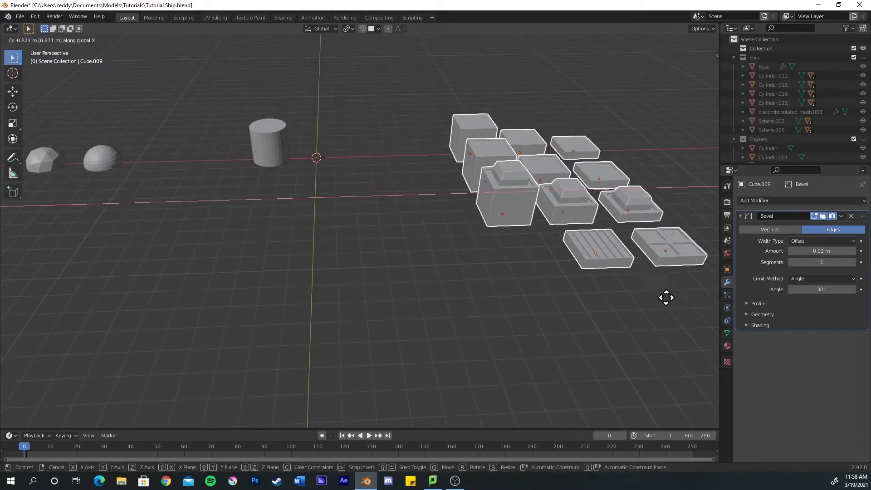
{"action": "left_click", "coordinate": [671, 297]}
Clear the cylinder's location to place it at the origin, and duplicate it twice along X toward the boxes
{"action": "left_click", "coordinate": [271, 151]}
{"action": "key", "text": "alt+g"}
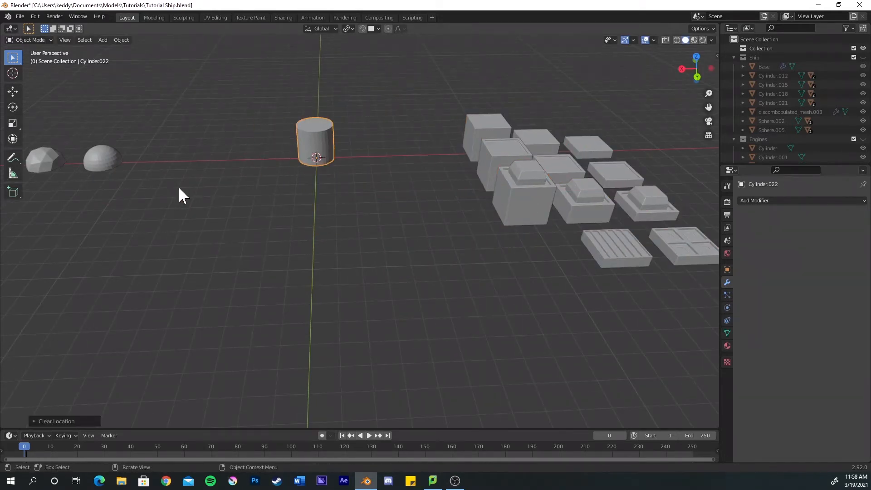
{"action": "middle_click_drag", "start_coordinate": [179, 193], "coordinate": [389, 292]}
{"action": "scroll", "coordinate": [337, 282], "scroll_direction": "up", "scroll_amount": 3}
{"action": "key", "text": "shift+d"}
{"action": "key", "text": "x"}
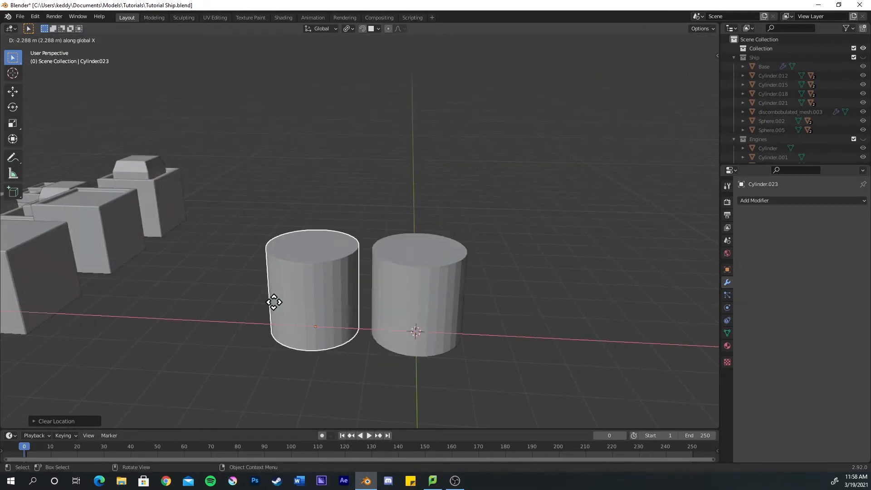
{"action": "left_click", "coordinate": [273, 303]}
{"action": "key", "text": "shift+d"}
{"action": "key", "text": "x"}
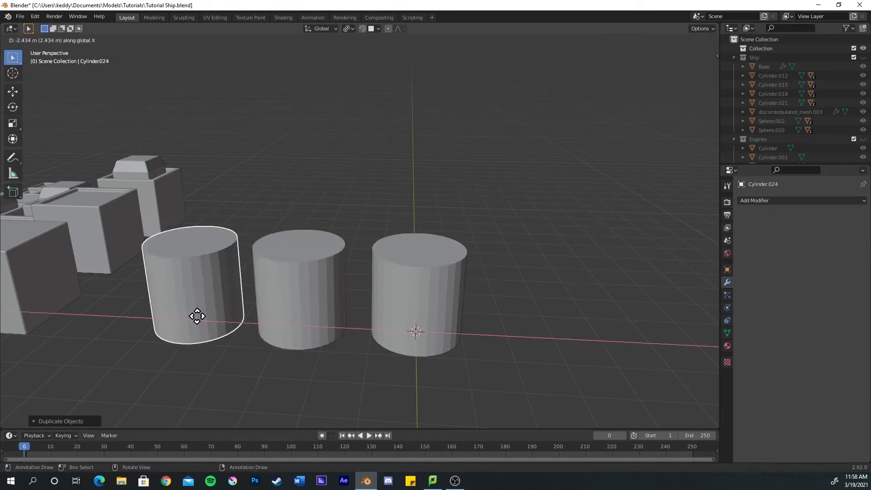
Scale the middle cylinder to 0.5 along Z
{"action": "middle_click_drag", "start_coordinate": [295, 311], "coordinate": [343, 280], "text": "shift"}
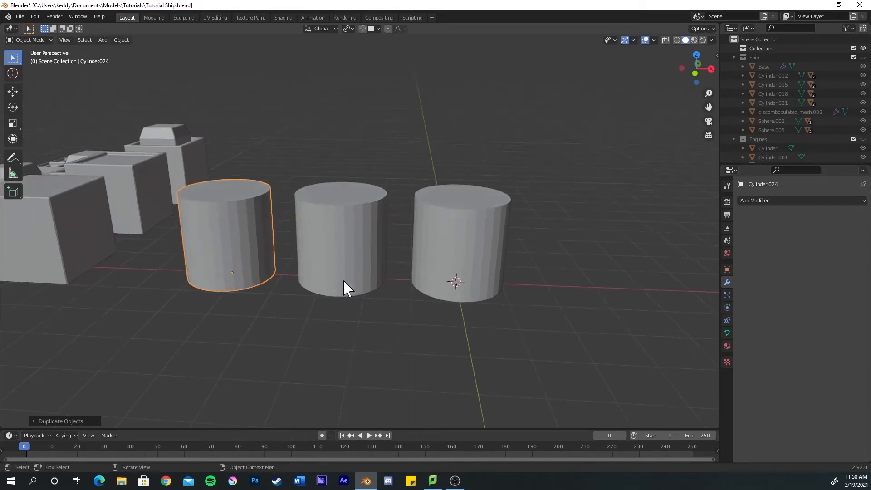
{"action": "left_click", "coordinate": [361, 237]}
{"action": "type", "text": "s"}
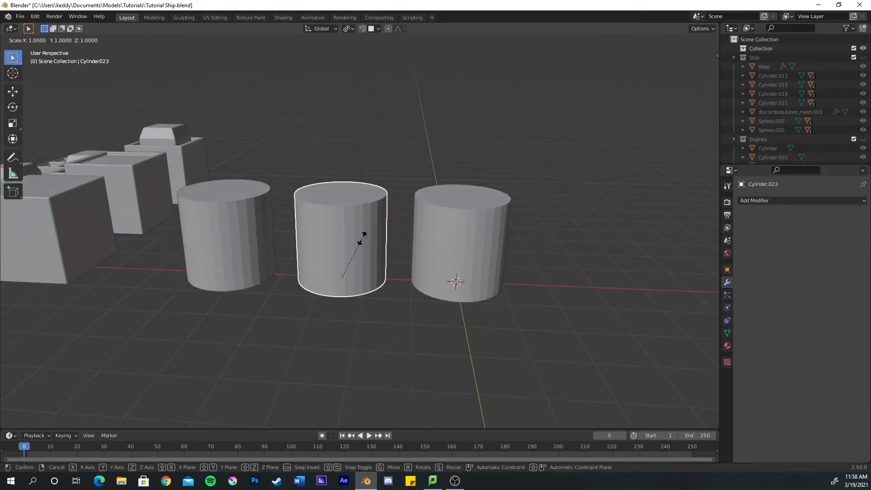
{"action": "type", "text": "z.5"}
{"action": "key", "text": "Return"}
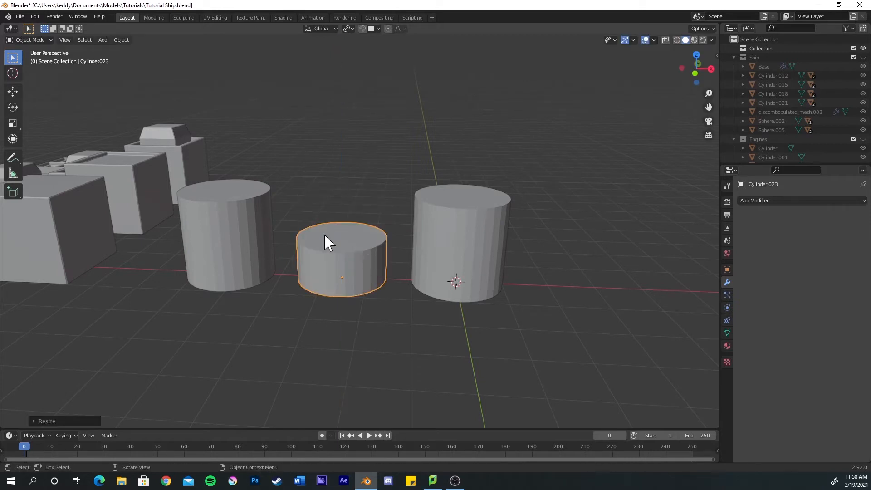
Scale the cylinder nearest the boxes along Z to about a quarter of its original height
{"action": "left_click", "coordinate": [234, 236]}
{"action": "type", "text": "sz."}
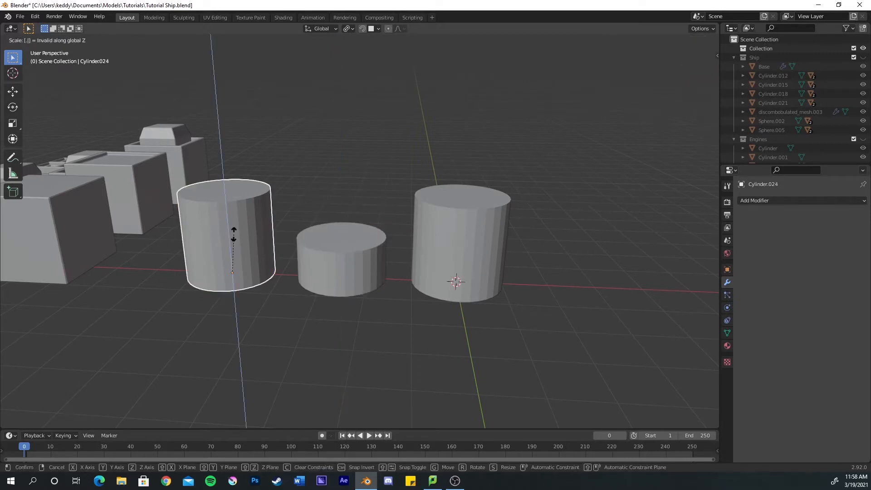
{"action": "type", "text": "5"}
{"action": "key", "text": "Return"}
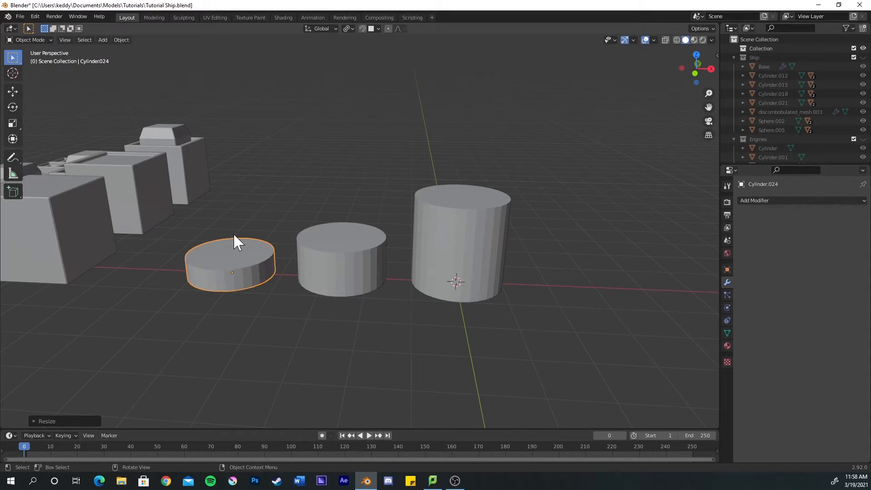
Apply the scale of the medium-height cylinder and of the shortest cylinder
{"action": "left_click", "coordinate": [320, 244]}
{"action": "key", "text": "ctrl+a"}
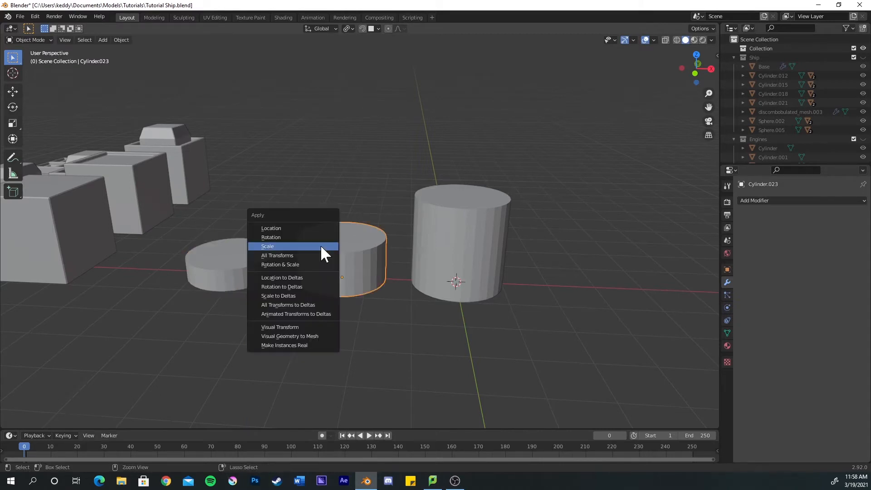
{"action": "left_click", "coordinate": [321, 245]}
{"action": "left_click", "coordinate": [203, 271]}
{"action": "key", "text": "ctrl+a"}
{"action": "left_click", "coordinate": [214, 266]}
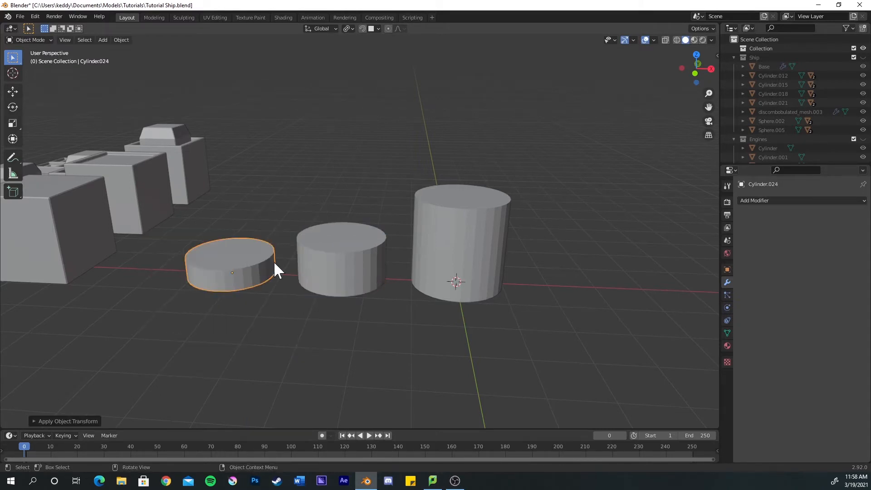
Shade the tall cylinder smooth and enable Auto Smooth at 30° for its normals
{"action": "left_click", "coordinate": [486, 227]}
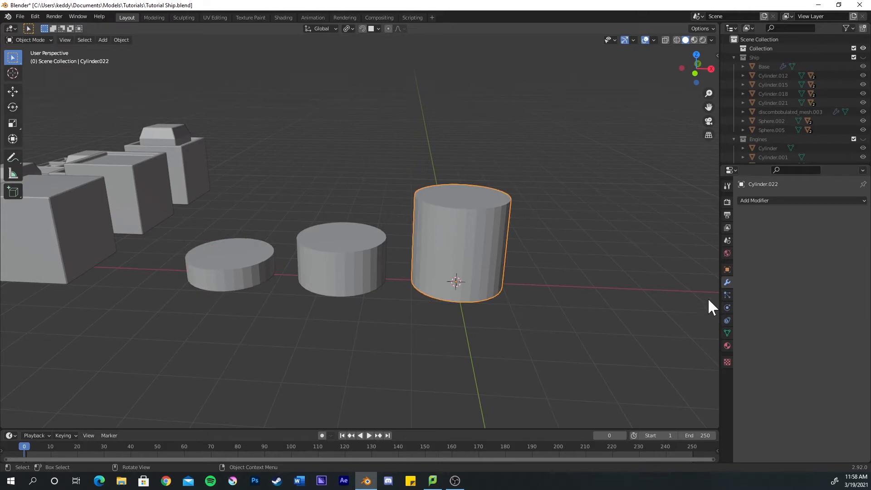
{"action": "left_click", "coordinate": [776, 204]}
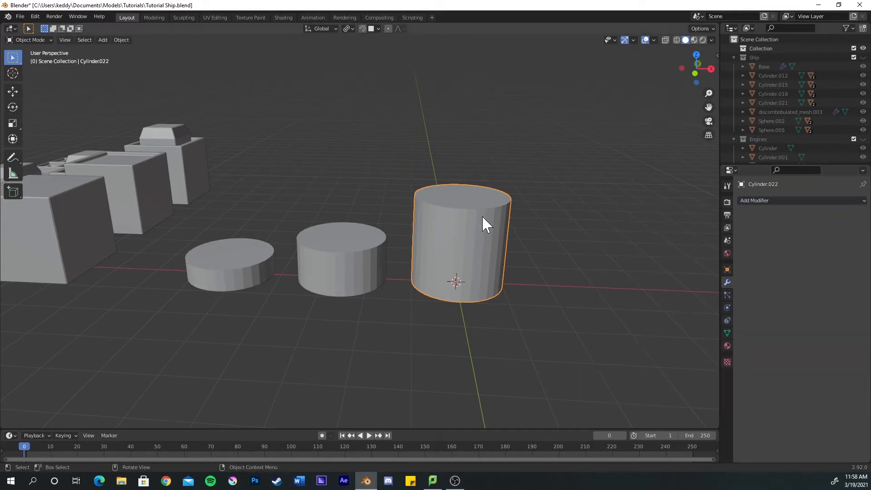
{"action": "middle_click_drag", "start_coordinate": [486, 213], "coordinate": [431, 218]}
{"action": "right_click", "coordinate": [415, 226]}
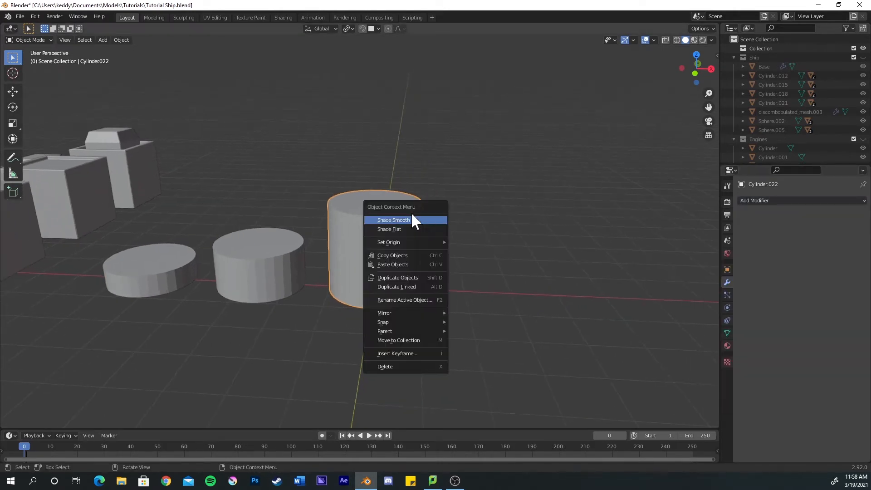
{"action": "left_click", "coordinate": [412, 220]}
{"action": "left_click", "coordinate": [727, 333]}
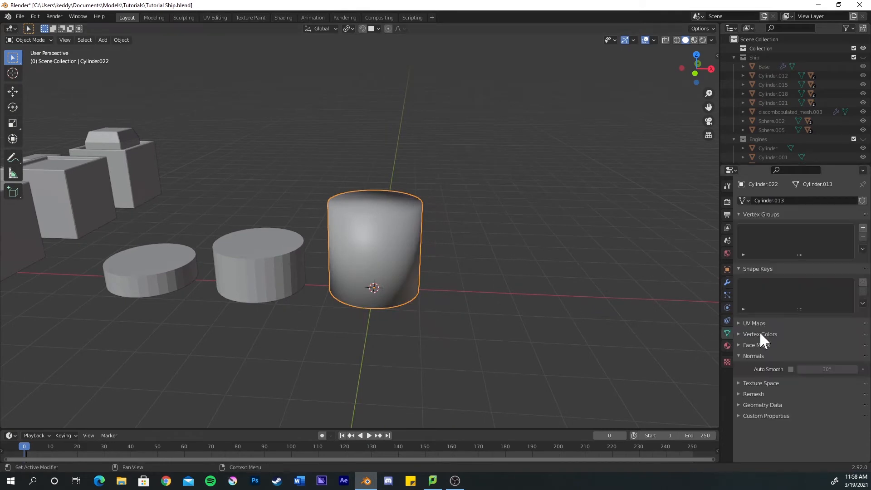
{"action": "left_click", "coordinate": [790, 369]}
Shade the medium and the shortest cylinder smooth, enabling Auto Smooth on each, and deselect everything
{"action": "left_click", "coordinate": [255, 262]}
{"action": "right_click", "coordinate": [255, 262]}
{"action": "left_click", "coordinate": [257, 262]}
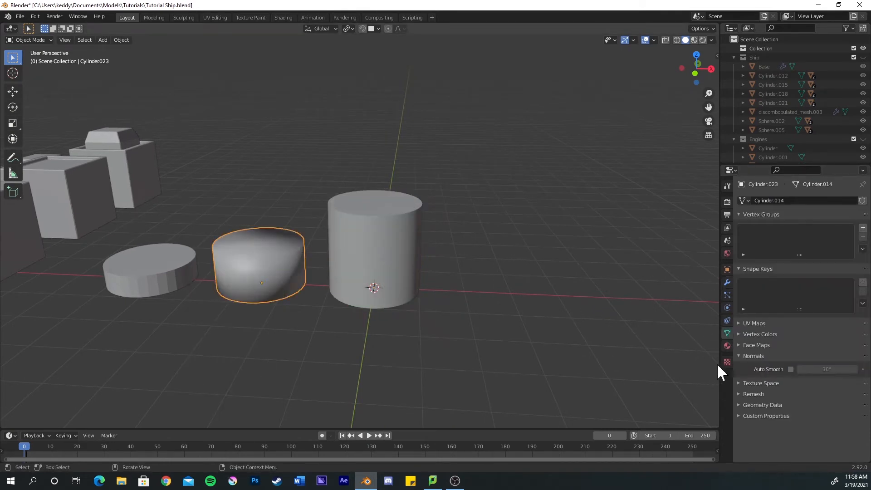
{"action": "left_click", "coordinate": [790, 369]}
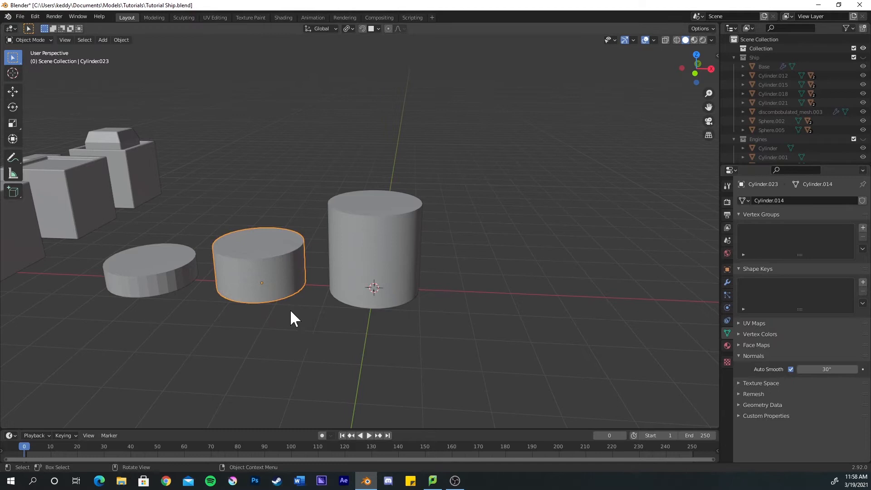
{"action": "left_click", "coordinate": [173, 276]}
{"action": "right_click", "coordinate": [172, 277]}
{"action": "left_click", "coordinate": [171, 278]}
{"action": "left_click", "coordinate": [791, 369]}
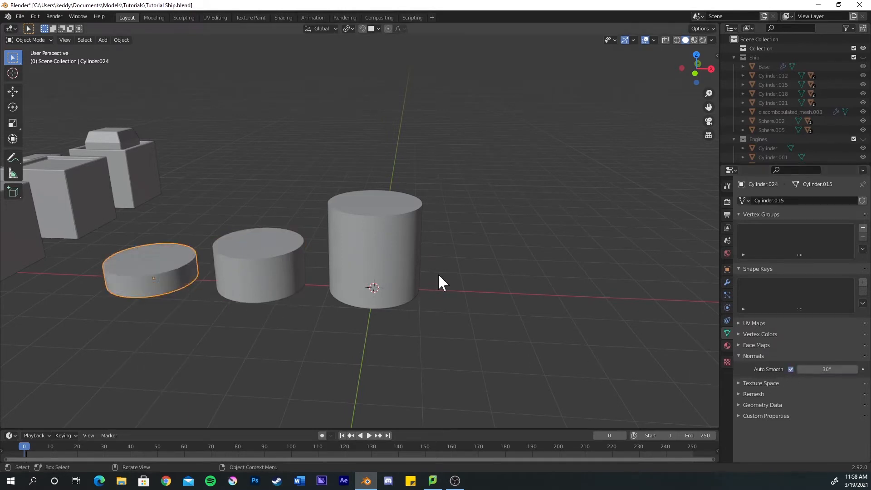
{"action": "left_click", "coordinate": [249, 196]}
Select all three cylinders and duplicate them along Y to form a second row
{"action": "middle_click_drag", "start_coordinate": [249, 196], "coordinate": [298, 229]}
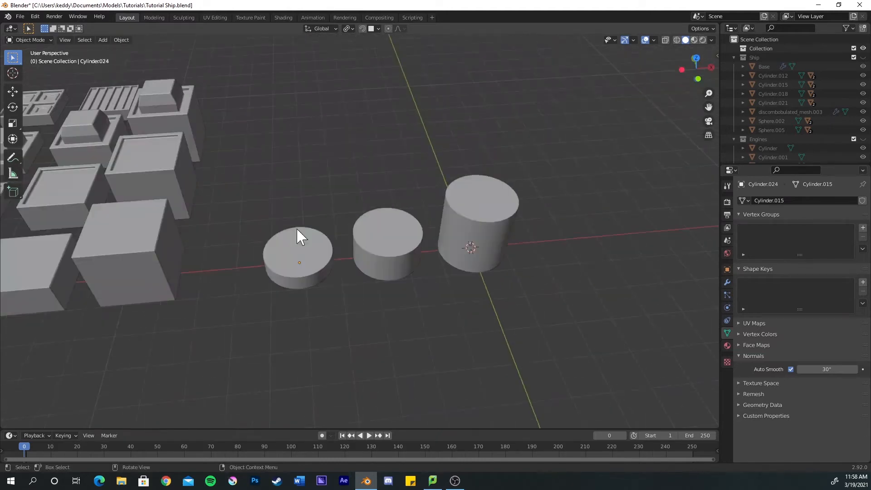
{"action": "left_click", "coordinate": [297, 252]}
{"action": "left_click", "coordinate": [377, 248], "text": "shift"}
{"action": "left_click", "coordinate": [467, 246], "text": "shift"}
{"action": "middle_click_drag", "start_coordinate": [467, 246], "coordinate": [303, 238]}
{"action": "key", "text": "shift+d"}
{"action": "key", "text": "y"}
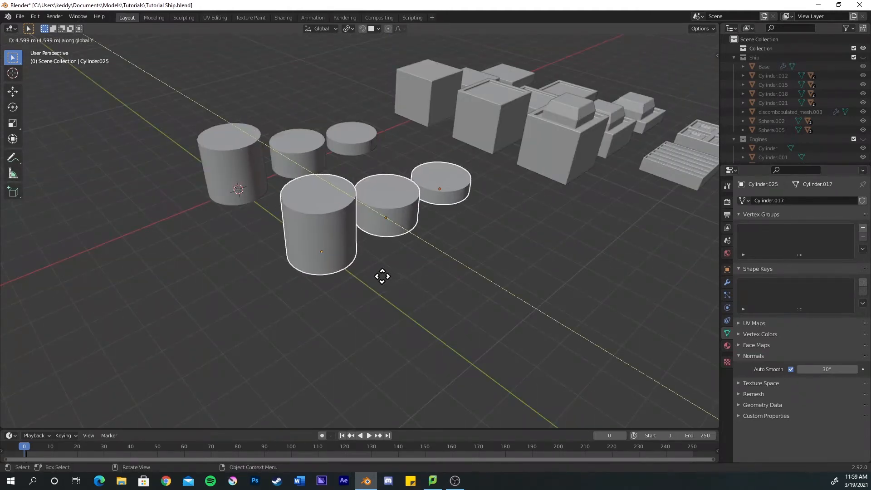
{"action": "left_click", "coordinate": [341, 264]}
Duplicate the row of three cylinders twice more along Y, giving four evenly spaced rows
{"action": "key", "text": "shift+d"}
{"action": "key", "text": "y"}
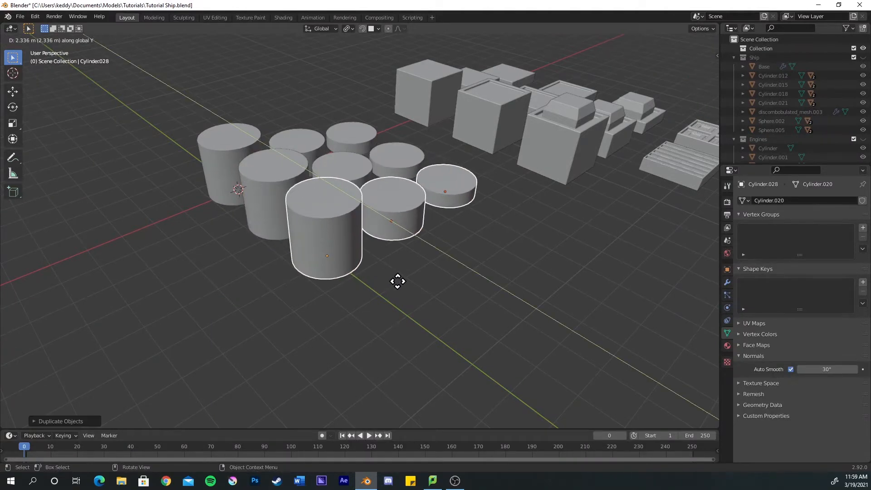
{"action": "left_click", "coordinate": [408, 288]}
{"action": "key", "text": "shift+d"}
{"action": "key", "text": "y"}
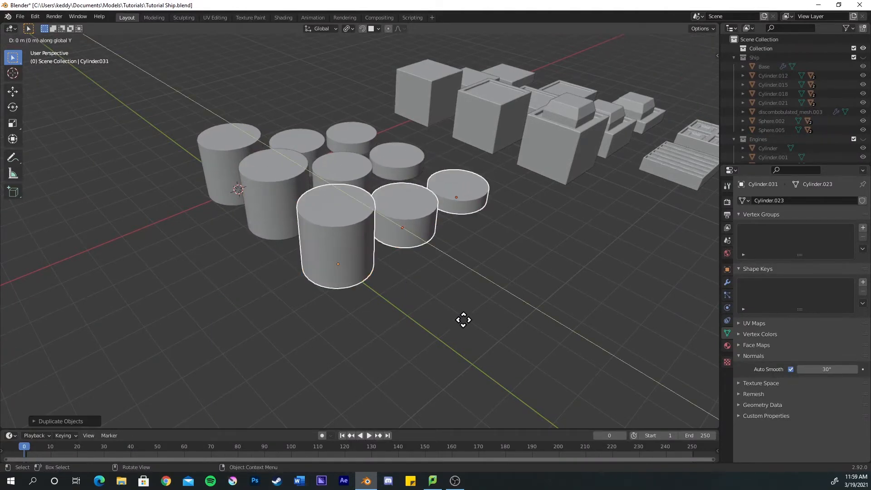
{"action": "left_click", "coordinate": [468, 324]}
Select the three cylinders of the second row and enter Edit Mode on them together
{"action": "middle_click_drag", "start_coordinate": [445, 309], "coordinate": [238, 337]}
{"action": "left_click", "coordinate": [486, 200]}
{"action": "middle_click_drag", "start_coordinate": [486, 200], "coordinate": [453, 184]}
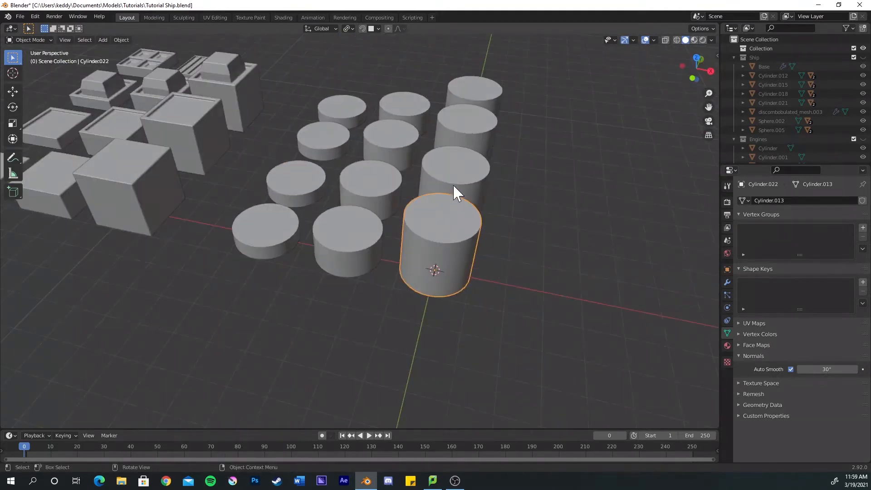
{"action": "left_click", "coordinate": [453, 184]}
{"action": "left_click", "coordinate": [360, 184], "text": "shift"}
{"action": "left_click", "coordinate": [323, 181], "text": "shift"}
{"action": "middle_click_drag", "start_coordinate": [334, 175], "coordinate": [268, 178]}
{"action": "key", "text": "Tab"}
{"action": "scroll", "coordinate": [340, 201], "scroll_direction": "up", "scroll_amount": 1}
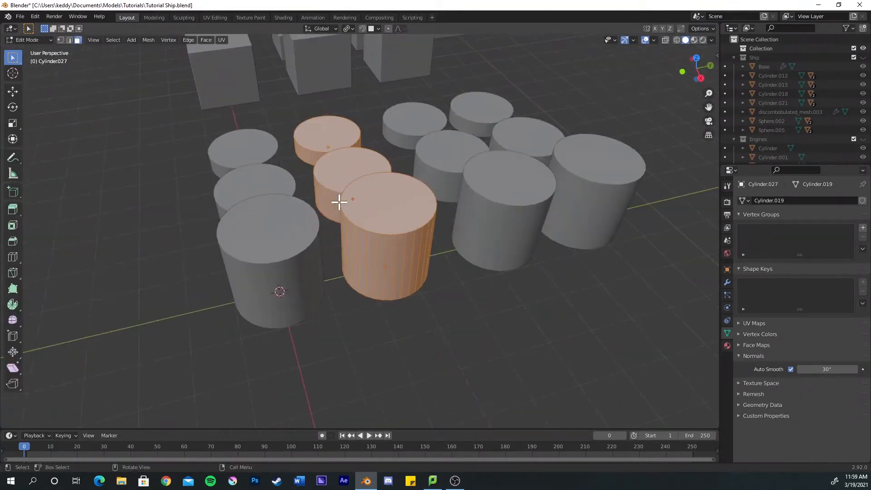
{"action": "middle_click_drag", "start_coordinate": [342, 206], "coordinate": [319, 233], "text": "shift"}
Inset the three cylinders' top faces by about 0.09 m, extrude them slightly downward, and return to Object Mode
{"action": "left_click", "coordinate": [332, 214]}
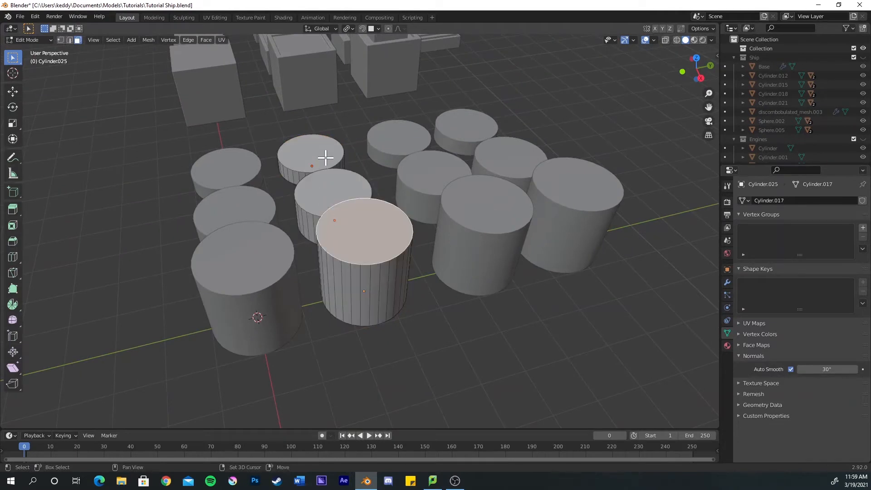
{"action": "left_click", "coordinate": [326, 194], "text": "shift"}
{"action": "left_click", "coordinate": [326, 159], "text": "shift"}
{"action": "middle_click_drag", "start_coordinate": [319, 189], "coordinate": [316, 196], "text": "shift"}
{"action": "scroll", "coordinate": [361, 199], "scroll_direction": "up", "scroll_amount": 1}
{"action": "key", "text": "i"}
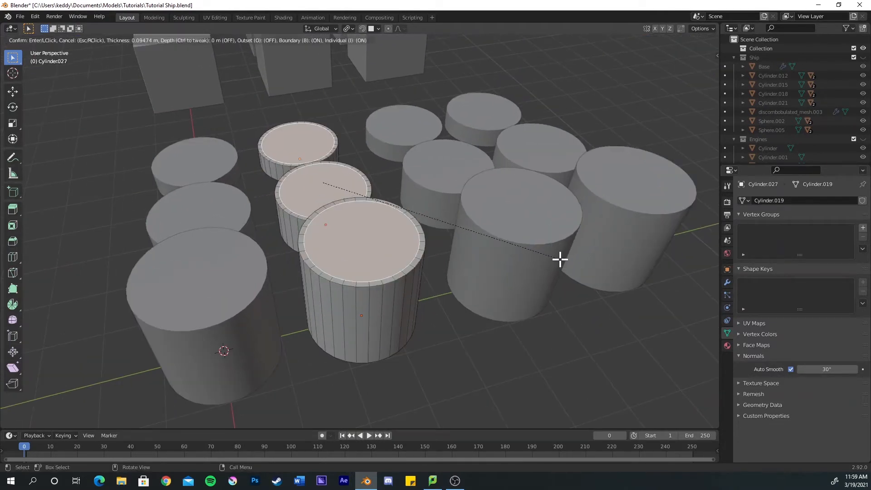
{"action": "left_click", "coordinate": [558, 259]}
{"action": "key", "text": "e"}
{"action": "left_click", "coordinate": [553, 253]}
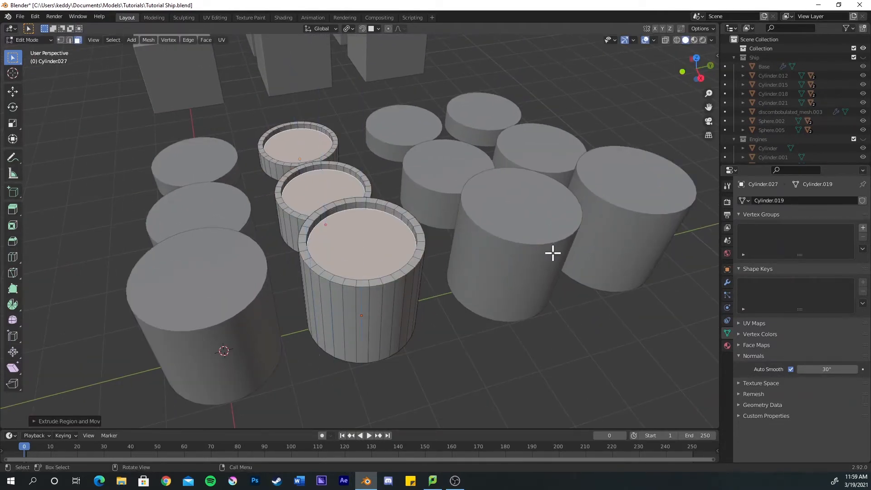
{"action": "key", "text": "Tab"}
Select all twelve cylinders across the four rows, with the tall cylinder of the last row as the active object
{"action": "left_click", "coordinate": [249, 266]}
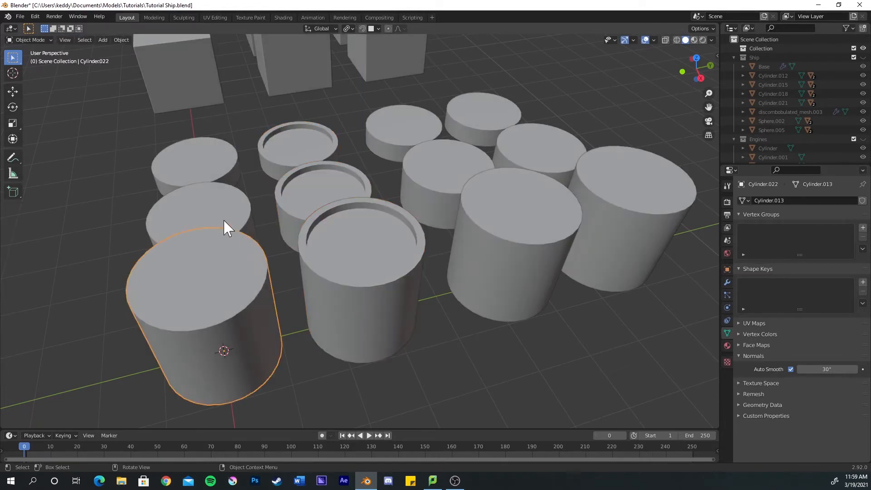
{"action": "left_click", "coordinate": [215, 189], "text": "shift"}
{"action": "left_click", "coordinate": [217, 167], "text": "shift"}
{"action": "left_click", "coordinate": [299, 152], "text": "shift"}
{"action": "left_click", "coordinate": [323, 196], "text": "shift"}
{"action": "left_click", "coordinate": [368, 260], "text": "shift"}
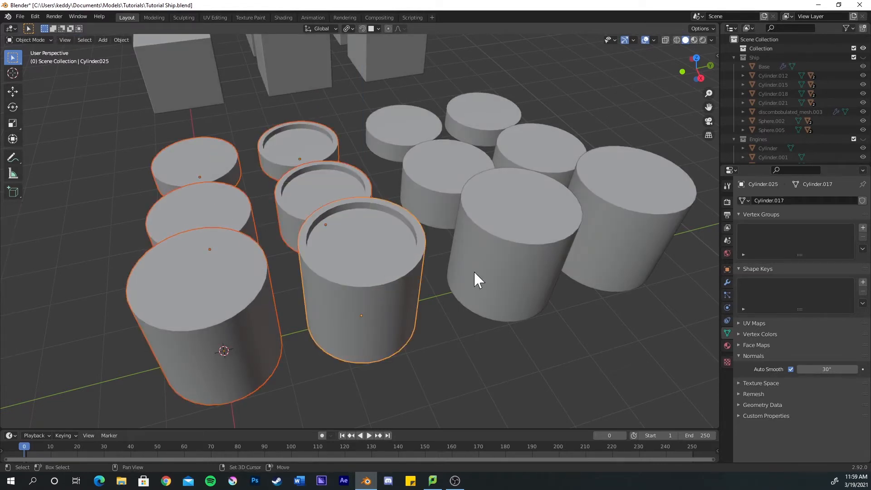
{"action": "left_click", "coordinate": [473, 271], "text": "shift"}
{"action": "left_click", "coordinate": [423, 185], "text": "shift"}
{"action": "left_click", "coordinate": [410, 136], "text": "shift"}
{"action": "left_click", "coordinate": [483, 120], "text": "shift"}
{"action": "left_click", "coordinate": [536, 156], "text": "shift"}
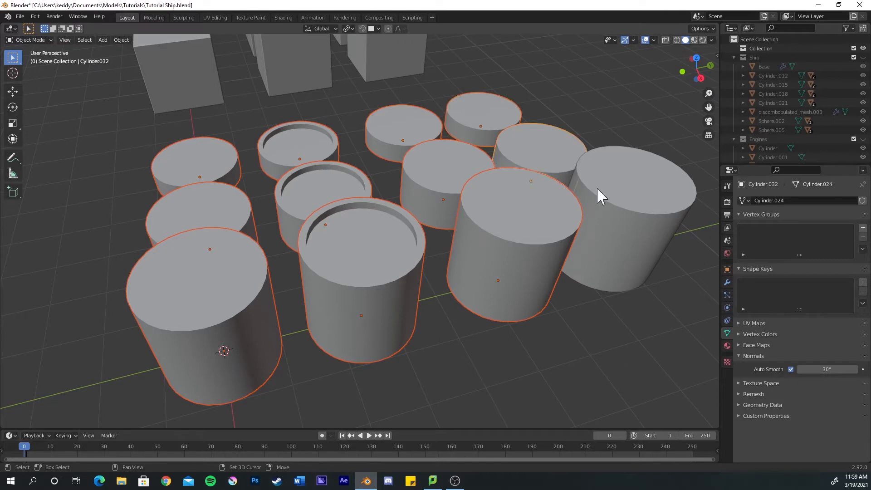
{"action": "left_click", "coordinate": [599, 192], "text": "shift"}
Add a Bevel modifier to the active tall cylinder and set its amount to 0.02 m
{"action": "left_click", "coordinate": [727, 282]}
{"action": "left_click", "coordinate": [783, 200]}
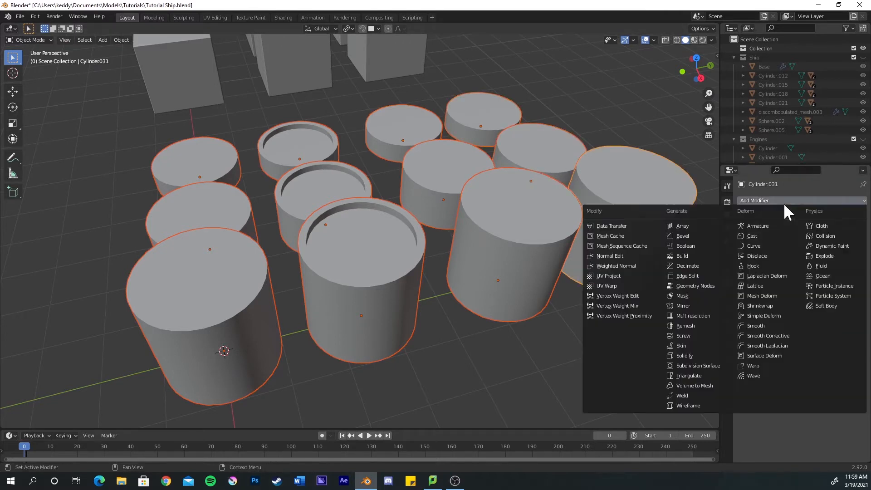
{"action": "left_click", "coordinate": [691, 237]}
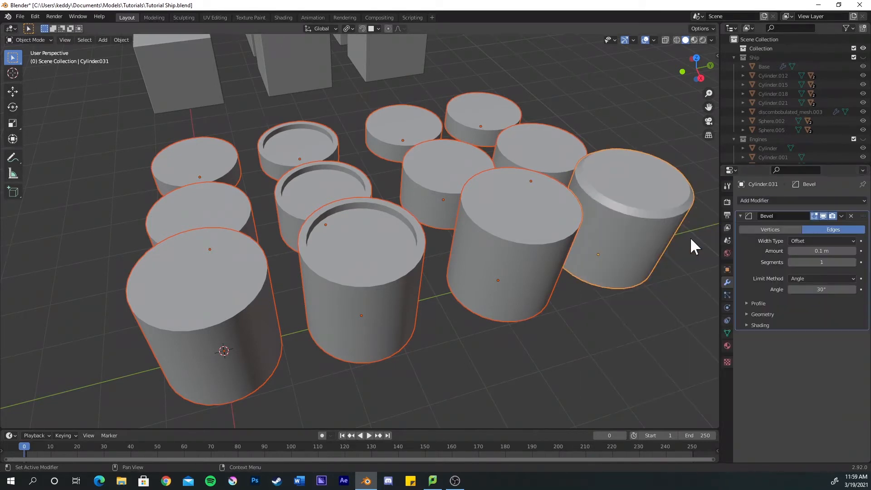
{"action": "left_click", "coordinate": [791, 251]}
{"action": "left_click", "coordinate": [791, 251]}
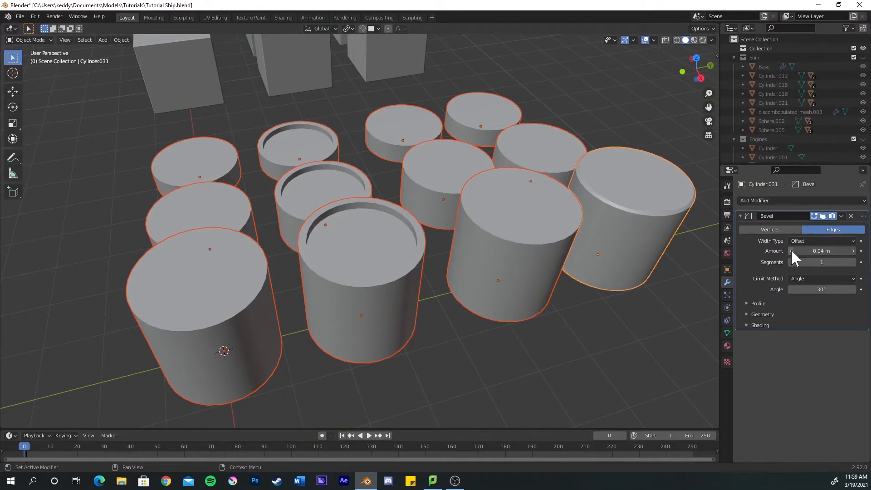
{"action": "left_click", "coordinate": [791, 251]}
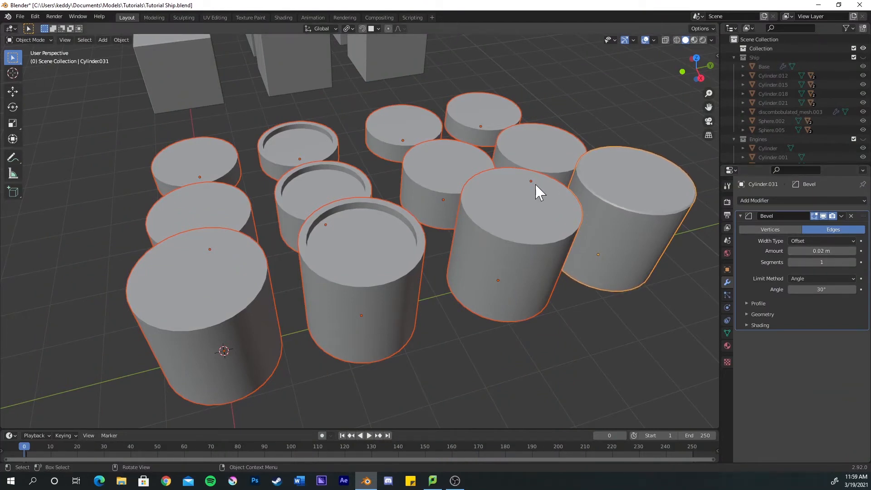
Link the active cylinder's modifiers to the other selected cylinders and clear the selection
{"action": "key", "text": "ctrl+l"}
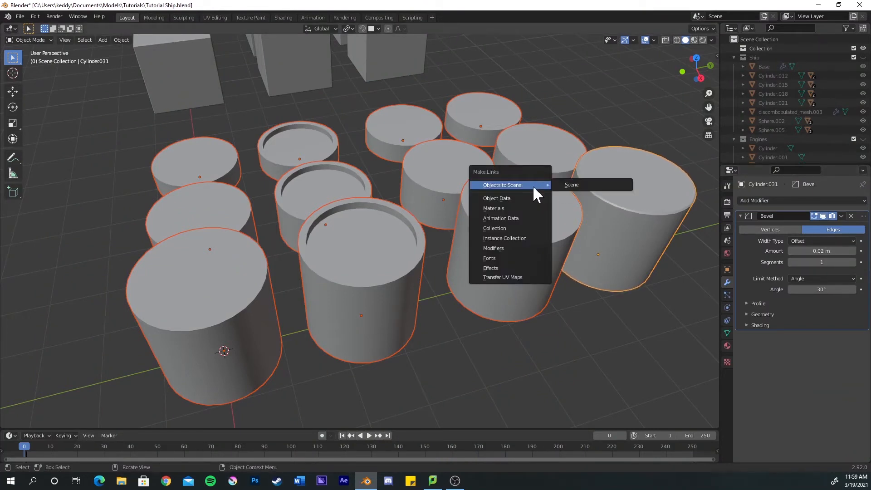
{"action": "left_click", "coordinate": [512, 248]}
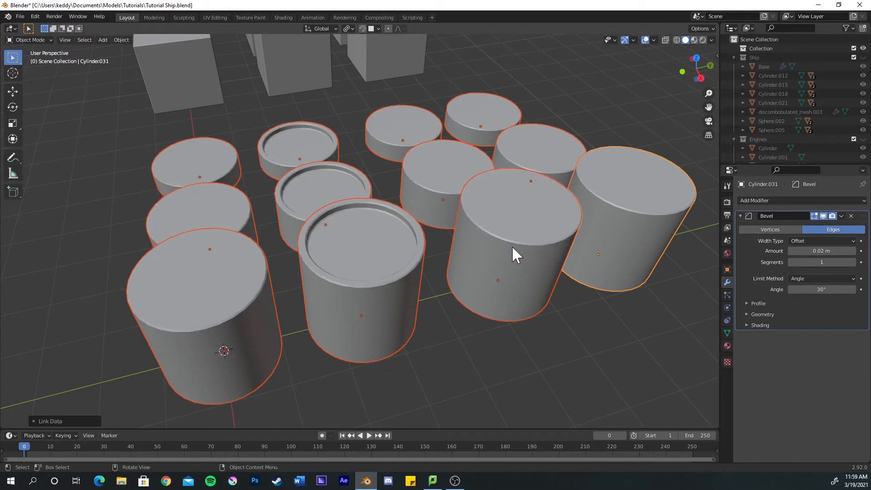
{"action": "left_click", "coordinate": [550, 96]}
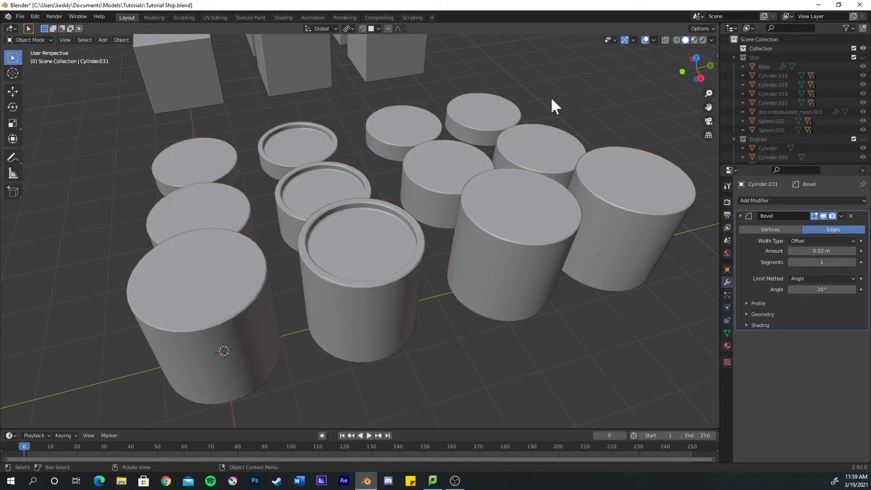
Check the beveled cylinders, leave nothing selected, and save the file
{"action": "left_click", "coordinate": [650, 223]}
{"action": "middle_click_drag", "start_coordinate": [556, 130], "coordinate": [693, 225]}
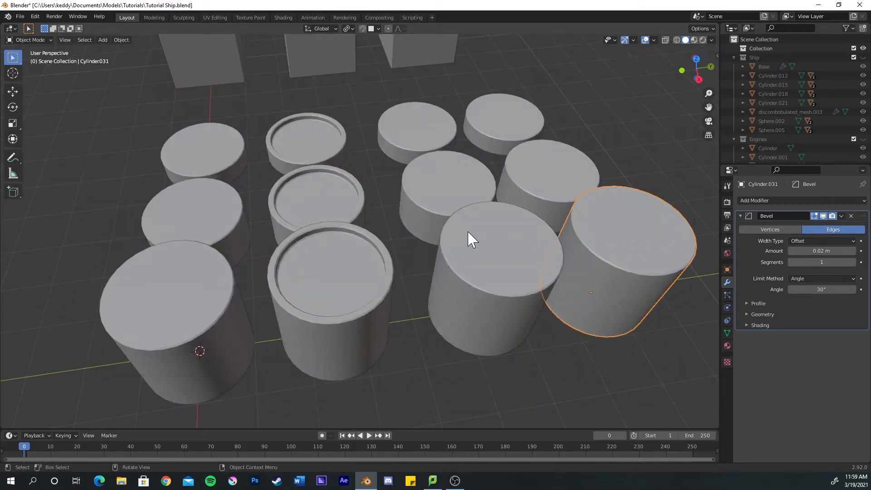
{"action": "left_click", "coordinate": [595, 136]}
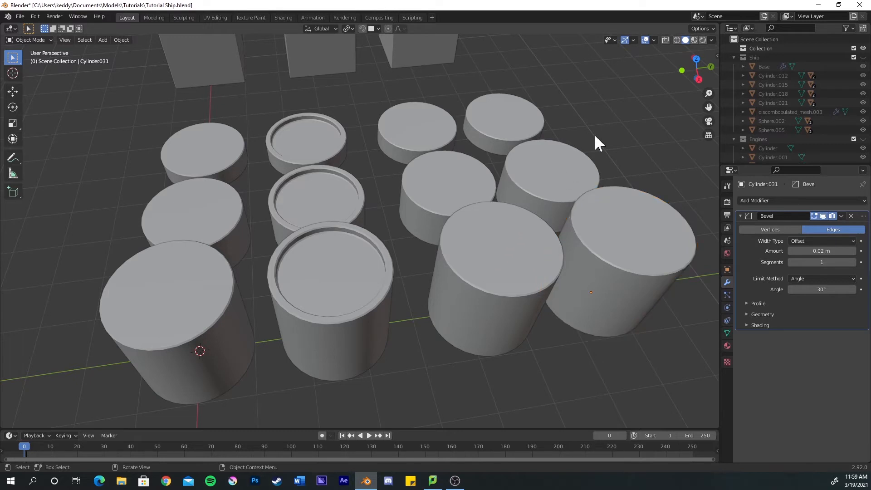
{"action": "key", "text": "ctrl+s"}
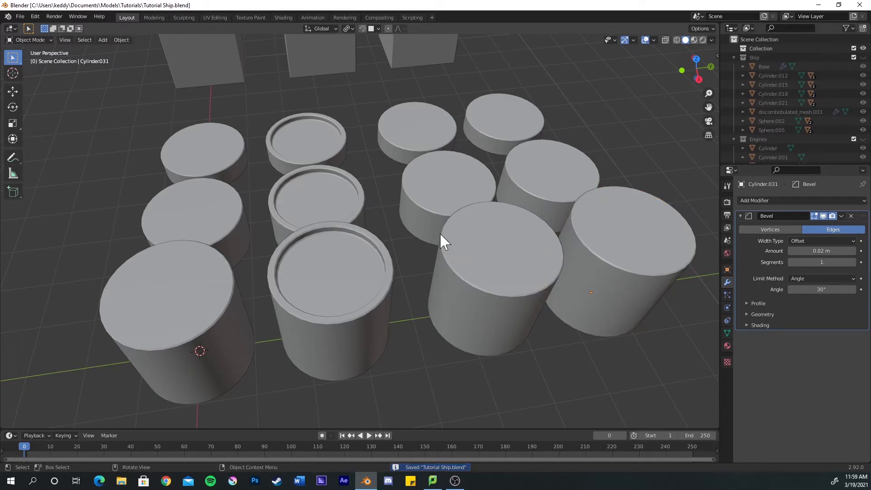
Select the cylinders of the third row and enter Edit Mode on them together
{"action": "left_click", "coordinate": [441, 236]}
{"action": "left_click", "coordinate": [433, 208], "text": "shift"}
{"action": "key", "text": "Tab"}
{"action": "middle_click_drag", "start_coordinate": [412, 156], "coordinate": [448, 236]}
Select the side face loops of the three third-row cylinders and inset the faces individually by about 0.06 m
{"action": "left_click", "coordinate": [363, 207], "text": "alt"}
{"action": "middle_click_drag", "start_coordinate": [385, 210], "coordinate": [453, 209]}
{"action": "left_click", "coordinate": [336, 211], "text": "alt+shift"}
{"action": "left_click", "coordinate": [472, 232], "text": "alt+shift"}
{"action": "scroll", "coordinate": [408, 218], "scroll_direction": "up", "scroll_amount": 3}
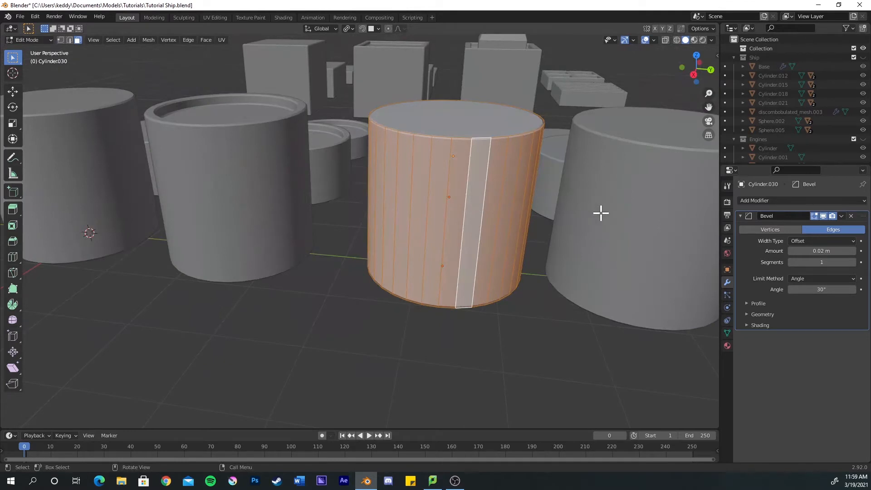
{"action": "key", "text": "i"}
{"action": "key", "text": "i"}
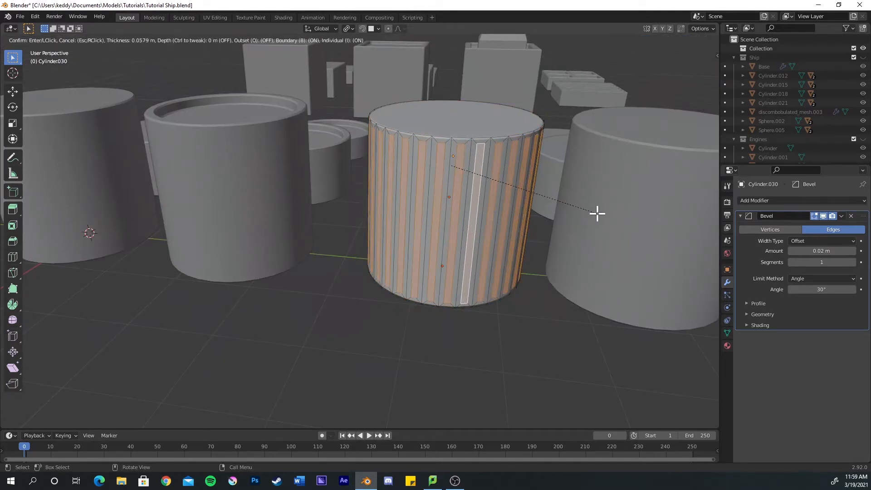
{"action": "left_click", "coordinate": [597, 213]}
Extrude the inset side faces about 0.11 m inward along their normals to form vertical grooves, and clear the object selection
{"action": "key", "text": "alt+e"}
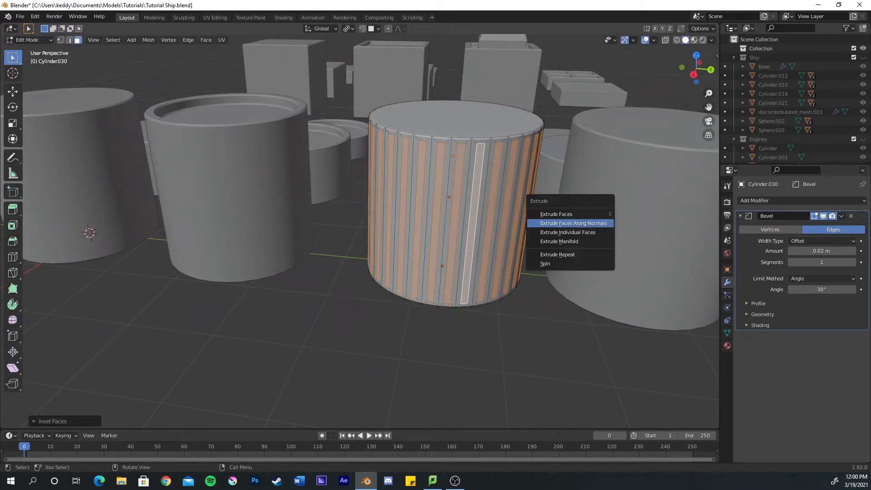
{"action": "left_click", "coordinate": [590, 223]}
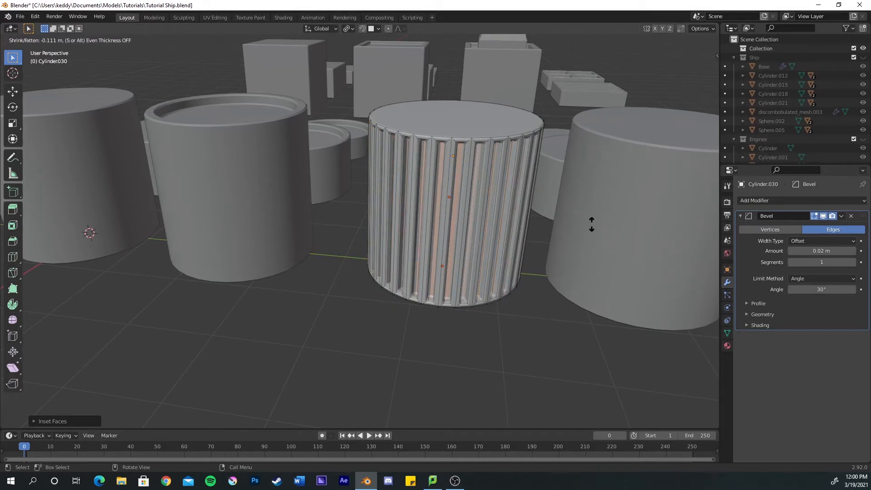
{"action": "left_click", "coordinate": [592, 224]}
{"action": "key", "text": "Tab"}
{"action": "left_click", "coordinate": [496, 335]}
{"action": "middle_click_drag", "start_coordinate": [496, 336], "coordinate": [411, 249]}
{"action": "key", "text": "Tab"}
{"action": "scroll", "coordinate": [396, 231], "scroll_direction": "up", "scroll_amount": 2}
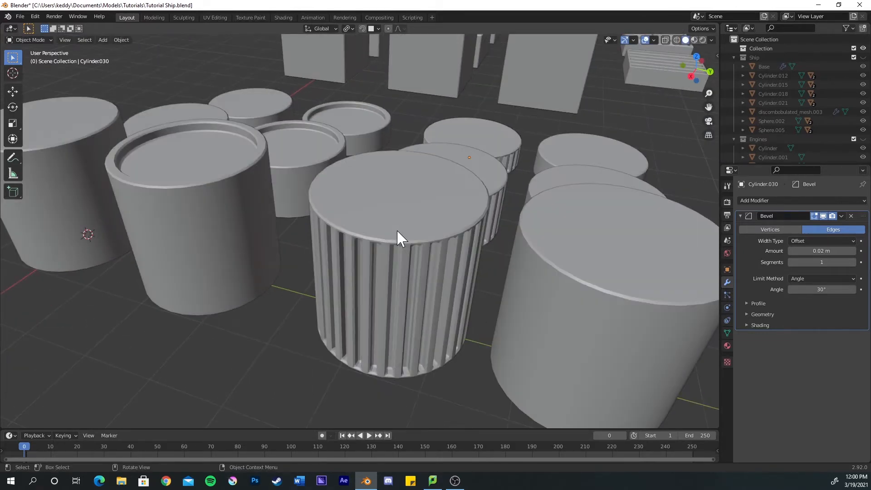
Inset the top faces of the three grooved cylinders by about 0.17 m and extrude them slightly upward
{"action": "key", "text": "Tab"}
{"action": "left_click", "coordinate": [487, 144], "text": "shift"}
{"action": "key", "text": "Tab"}
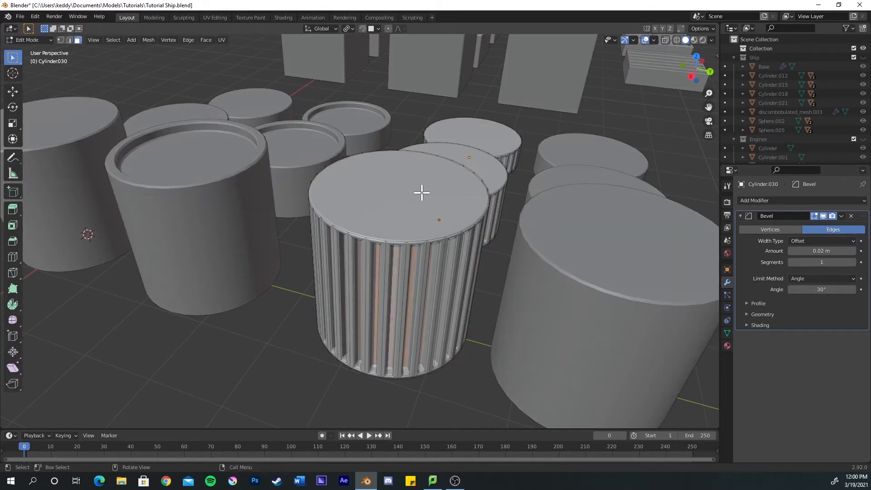
{"action": "left_click", "coordinate": [404, 197]}
{"action": "scroll", "coordinate": [459, 169], "scroll_direction": "up", "scroll_amount": 2}
{"action": "left_click", "coordinate": [458, 169], "text": "shift"}
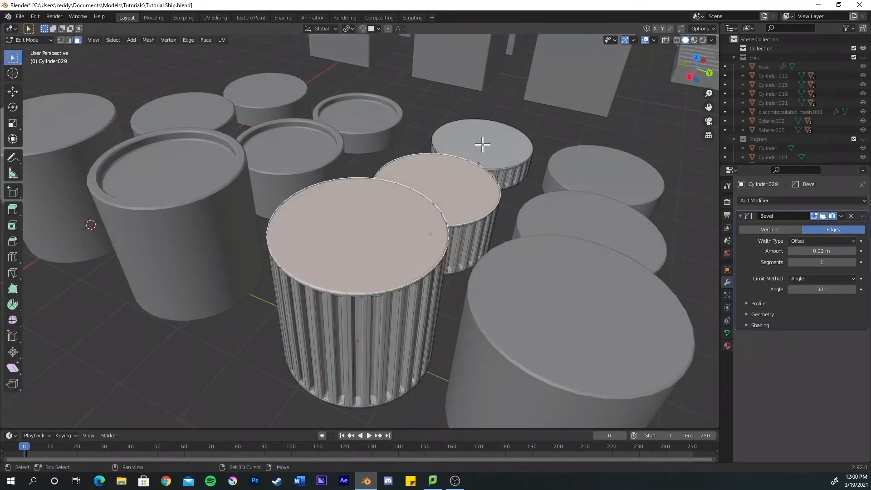
{"action": "left_click", "coordinate": [482, 143], "text": "shift"}
{"action": "key", "text": "i"}
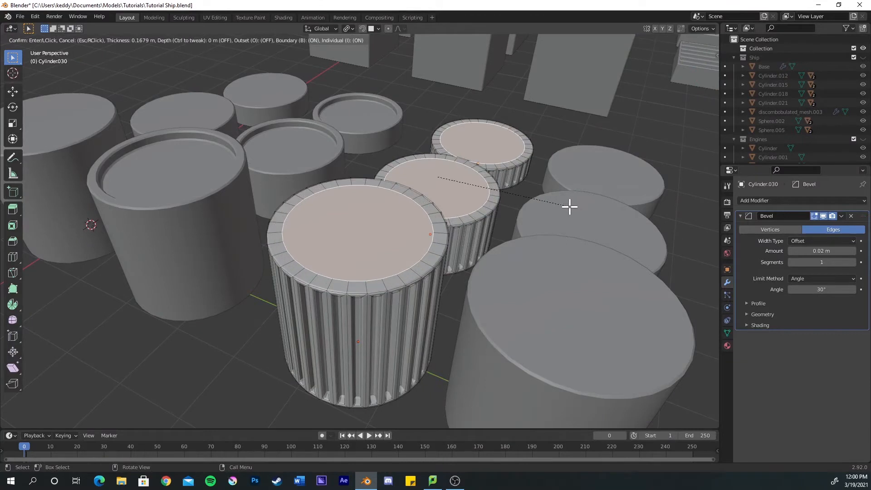
{"action": "left_click", "coordinate": [568, 208]}
{"action": "key", "text": "e"}
{"action": "left_click", "coordinate": [579, 197]}
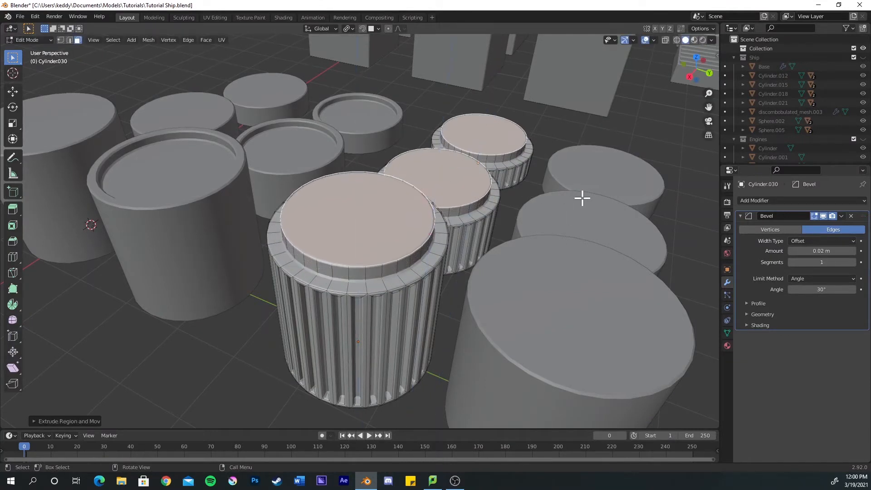
Inset the raised top faces and extrude them downward into a shallow circular recess
{"action": "key", "text": "i"}
{"action": "left_click", "coordinate": [583, 202]}
{"action": "key", "text": "e"}
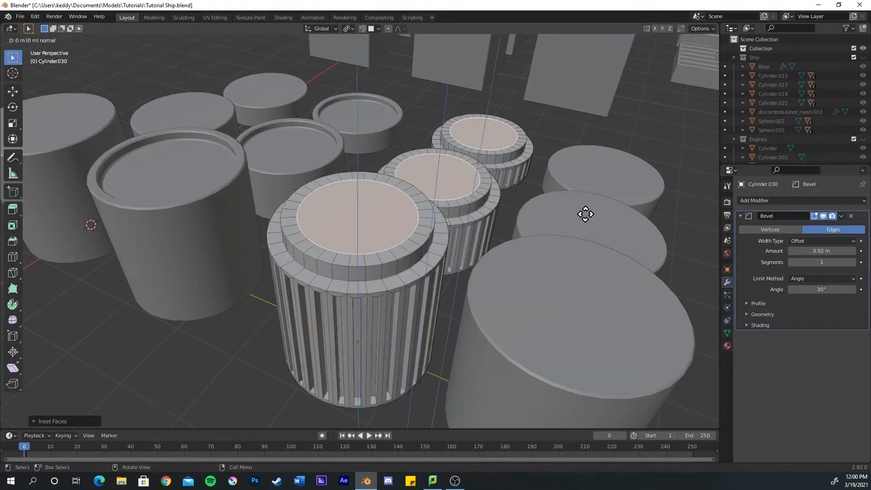
{"action": "left_click", "coordinate": [598, 206]}
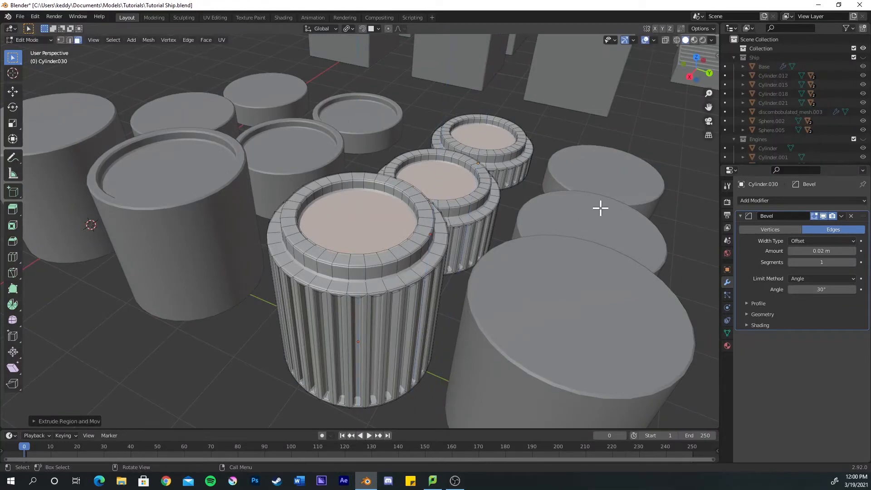
Inset the recessed faces, extrude them up about 0.21 m, and scale them down to taper the central knobs
{"action": "key", "text": "i"}
{"action": "left_click", "coordinate": [611, 213]}
{"action": "key", "text": "e"}
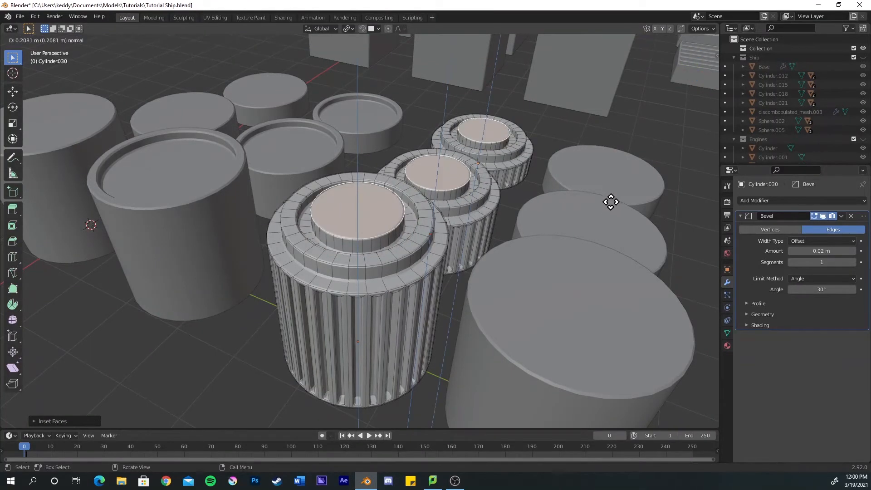
{"action": "left_click", "coordinate": [611, 201]}
{"action": "key", "text": "s"}
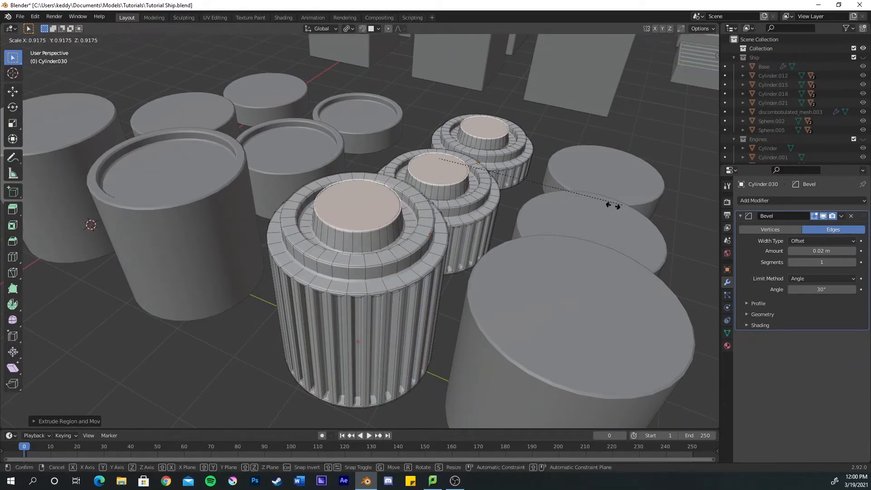
{"action": "left_click", "coordinate": [601, 204]}
Inset the tops of the central knobs, extrude them slightly downward, and return to Object Mode with nothing selected
{"action": "key", "text": "i"}
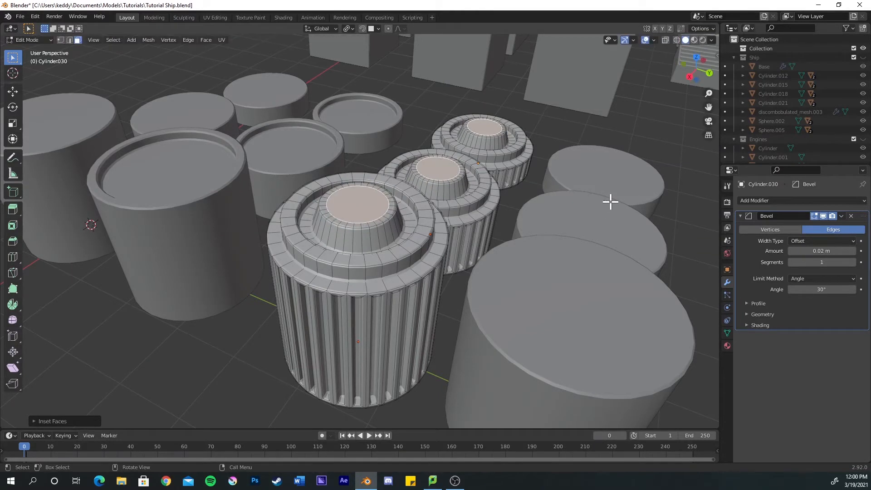
{"action": "left_click", "coordinate": [610, 204]}
{"action": "key", "text": "e"}
{"action": "left_click", "coordinate": [610, 208]}
{"action": "key", "text": "Tab"}
{"action": "scroll", "coordinate": [475, 225], "scroll_direction": "down", "scroll_amount": 4}
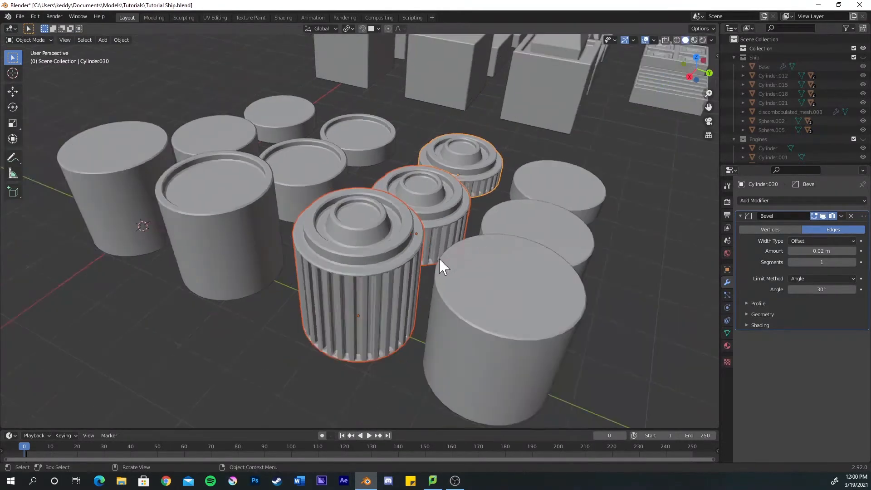
{"action": "left_click", "coordinate": [284, 346]}
{"action": "middle_click_drag", "start_coordinate": [307, 336], "coordinate": [351, 268]}
{"action": "middle_click_drag", "start_coordinate": [432, 173], "coordinate": [300, 292]}
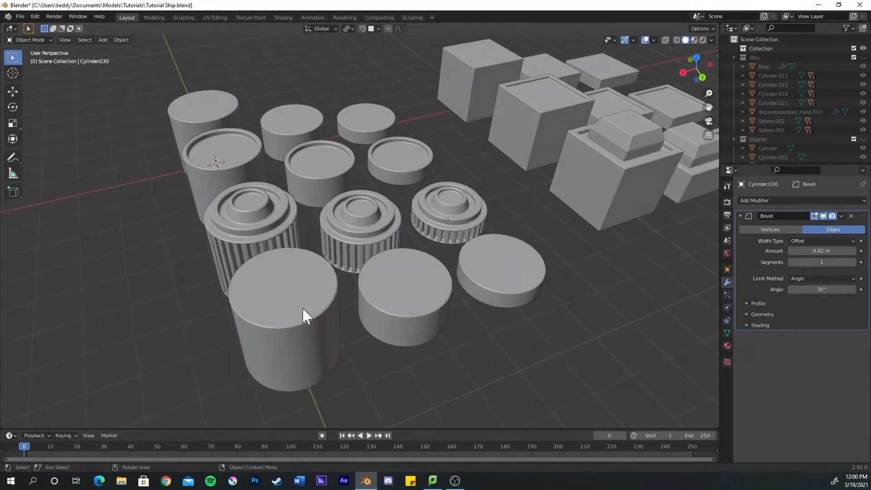
Select the three plain fourth-row cylinders and enter Edit Mode on them together
{"action": "left_click", "coordinate": [302, 308]}
{"action": "left_click", "coordinate": [429, 302], "text": "shift"}
{"action": "left_click", "coordinate": [478, 273], "text": "shift"}
{"action": "key", "text": "Tab"}
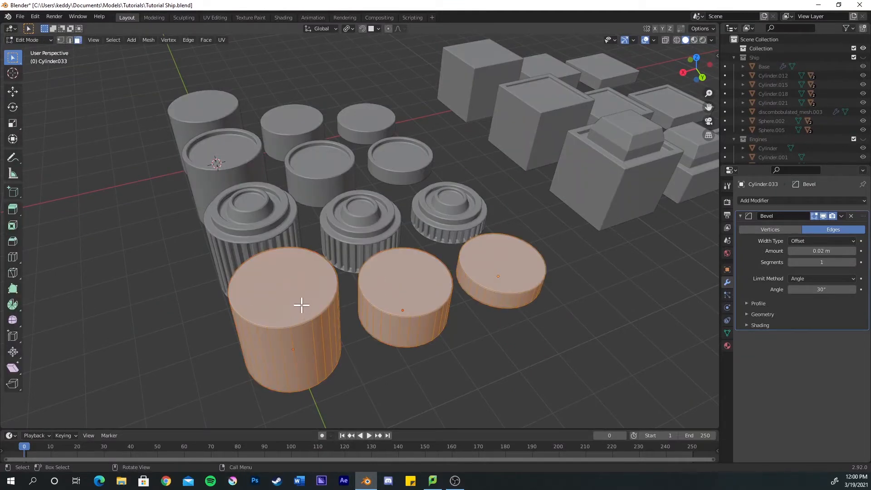
{"action": "middle_click_drag", "start_coordinate": [301, 305], "coordinate": [317, 316]}
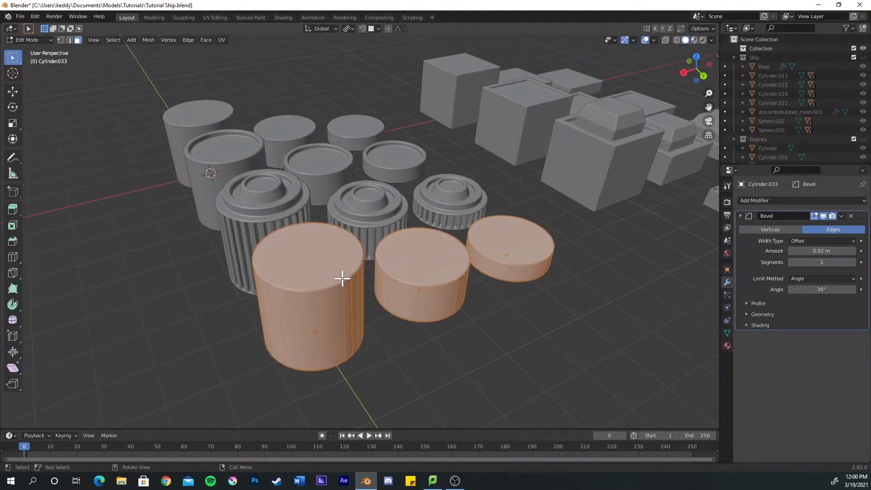
From the top view with X-ray on, select both the upper and lower cap faces of the three plain cylinders
{"action": "key", "text": "KP_7"}
{"action": "middle_click_drag", "start_coordinate": [393, 249], "coordinate": [304, 352], "text": "shift"}
{"action": "scroll", "coordinate": [331, 244], "scroll_direction": "up", "scroll_amount": 2}
{"action": "scroll", "coordinate": [331, 244], "scroll_direction": "up", "scroll_amount": 1}
{"action": "middle_click_drag", "start_coordinate": [371, 204], "coordinate": [327, 248], "text": "shift"}
{"action": "left_click", "coordinate": [341, 248]}
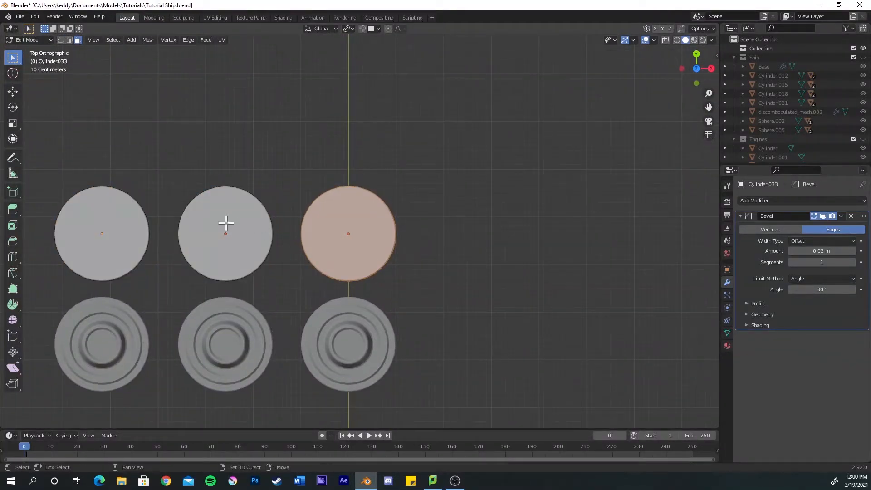
{"action": "left_click", "coordinate": [233, 243], "text": "shift"}
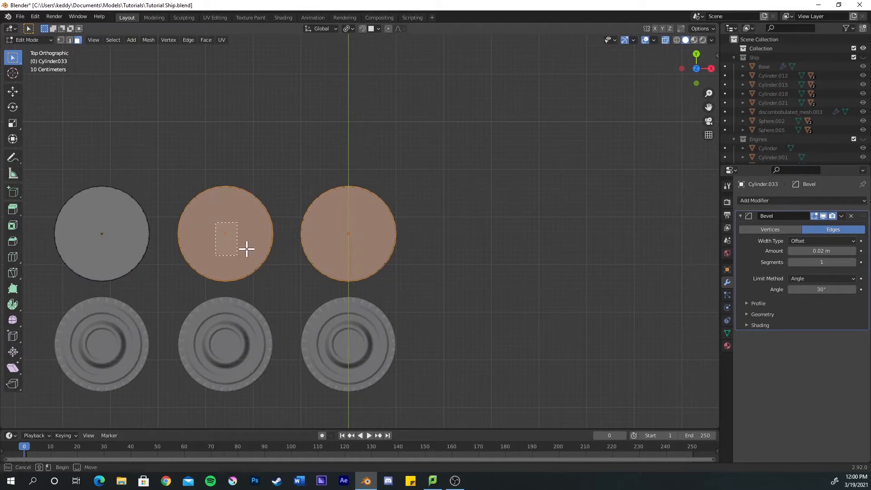
{"action": "left_click", "coordinate": [346, 245], "text": "shift"}
{"action": "left_click", "coordinate": [362, 245], "text": "shift"}
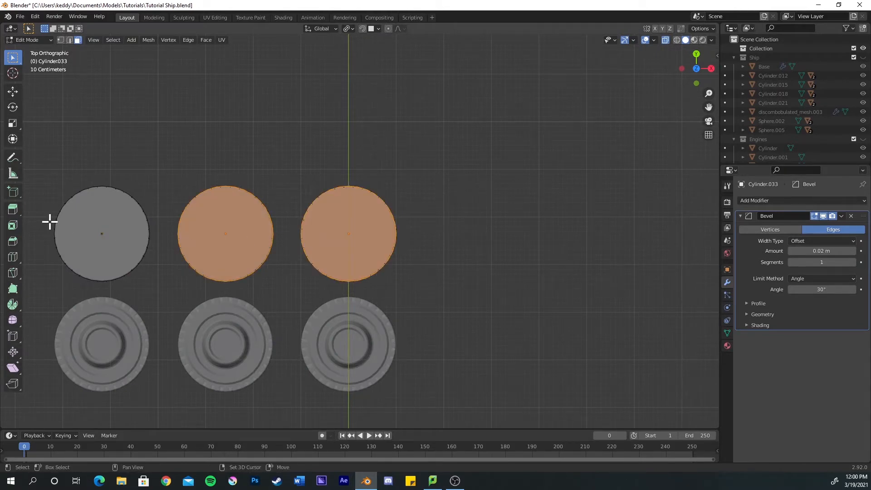
{"action": "left_click", "coordinate": [118, 244], "text": "shift"}
Inset the selected cap faces and join them with Bridge Edge Loops to hollow the three cylinders into tubes
{"action": "middle_click_drag", "start_coordinate": [145, 239], "coordinate": [326, 210]}
{"action": "key", "text": "i"}
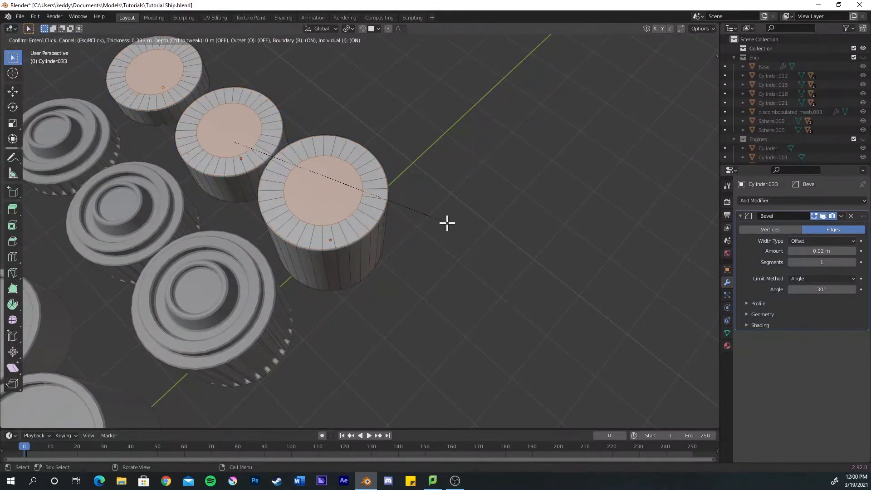
{"action": "left_click", "coordinate": [455, 222]}
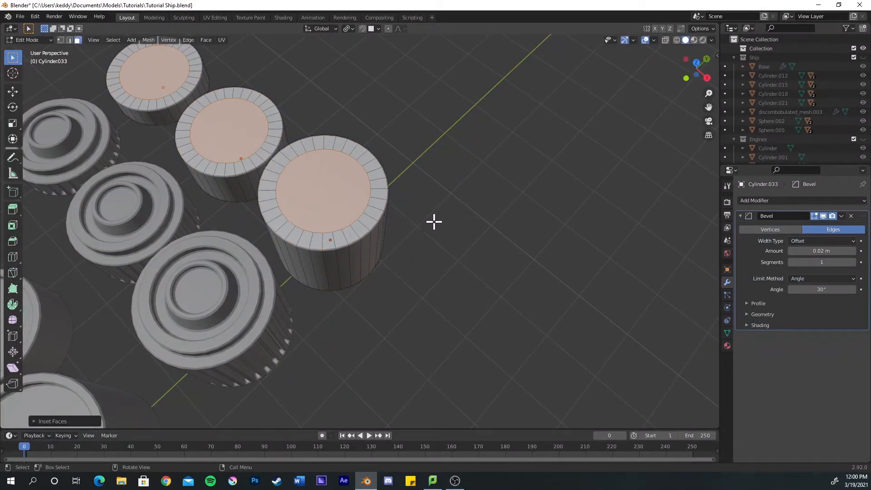
{"action": "key", "text": "F3"}
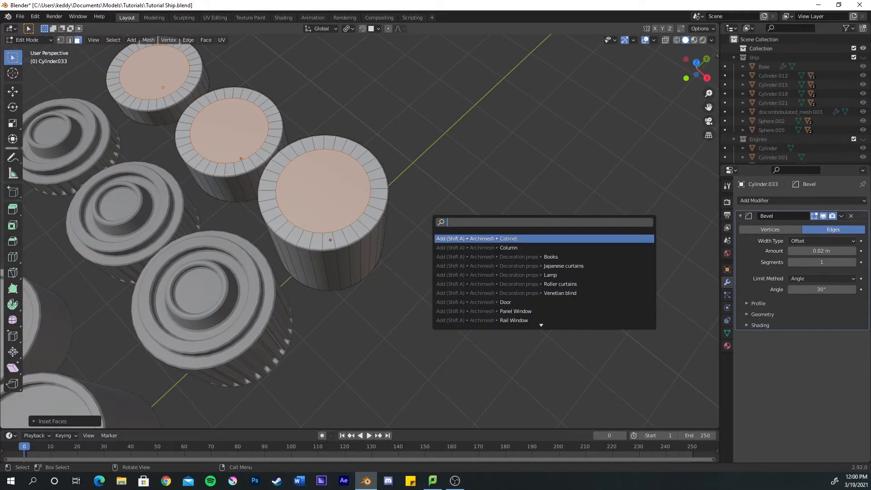
{"action": "type", "text": "bridge"}
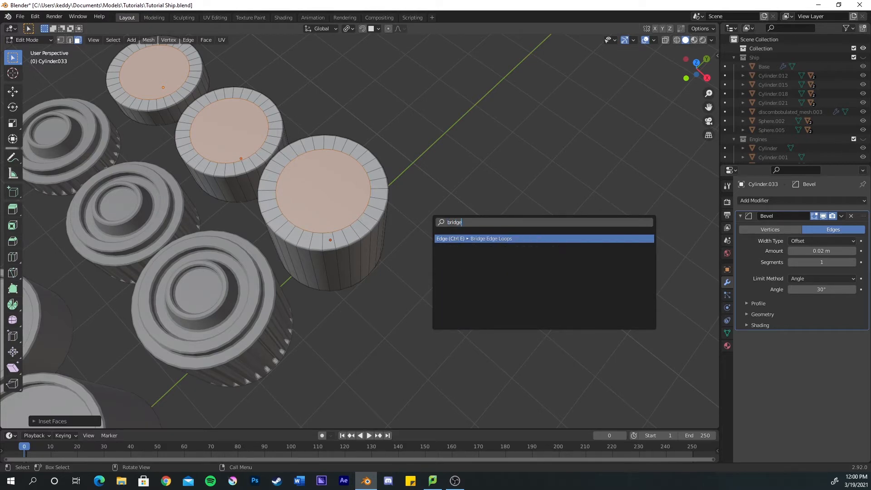
{"action": "left_click", "coordinate": [498, 237]}
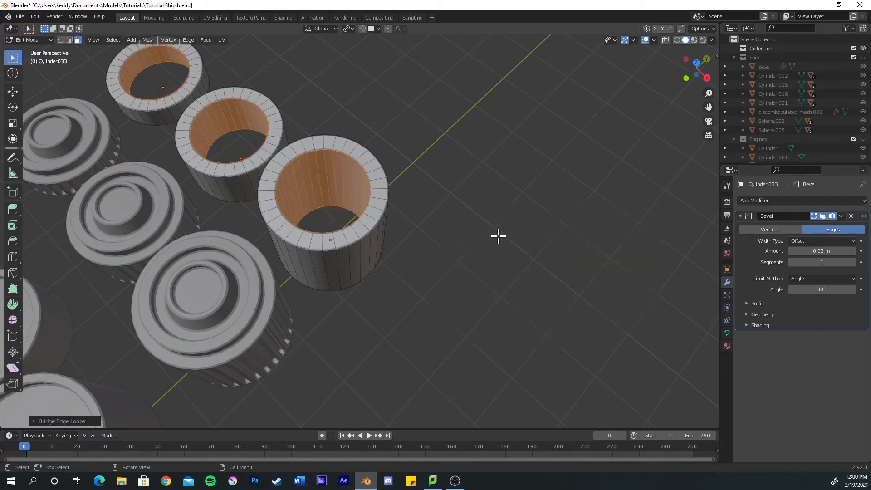
{"action": "key", "text": "Tab"}
{"action": "left_click", "coordinate": [443, 197]}
{"action": "middle_click_drag", "start_coordinate": [443, 197], "coordinate": [297, 228]}
{"action": "scroll", "coordinate": [297, 228], "scroll_direction": "down", "scroll_amount": 5}
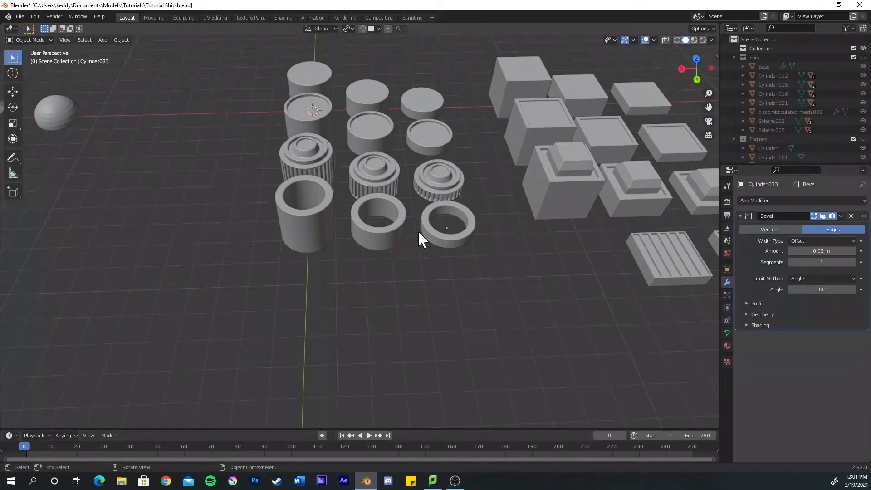
Select all twelve cylinder variants and move them along the X axis to the far side of the box variants
{"action": "left_click_drag", "start_coordinate": [278, 56], "coordinate": [455, 278]}
{"action": "middle_click_drag", "start_coordinate": [456, 278], "coordinate": [273, 303], "text": "shift"}
{"action": "scroll", "coordinate": [260, 306], "scroll_direction": "down", "scroll_amount": 3}
{"action": "key", "text": "g"}
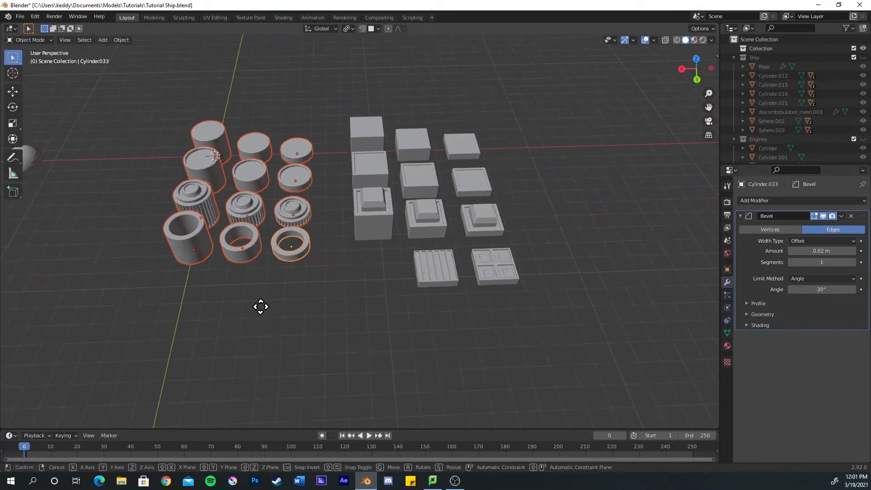
{"action": "key", "text": "x"}
{"action": "left_click", "coordinate": [585, 266]}
Select the smooth half sphere and clear its location so that it sits at the world origin
{"action": "middle_click_drag", "start_coordinate": [278, 246], "coordinate": [468, 255], "text": "shift"}
{"action": "left_click", "coordinate": [174, 166]}
{"action": "key", "text": "alt+g"}
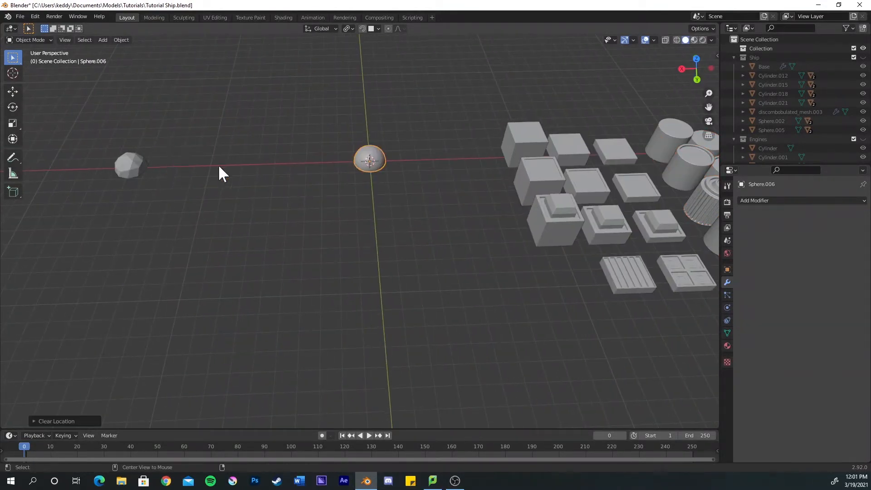
{"action": "scroll", "coordinate": [297, 168], "scroll_direction": "up", "scroll_amount": 3}
{"action": "middle_click_drag", "start_coordinate": [297, 168], "coordinate": [285, 271], "text": "shift"}
{"action": "scroll", "coordinate": [356, 233], "scroll_direction": "up", "scroll_amount": 2}
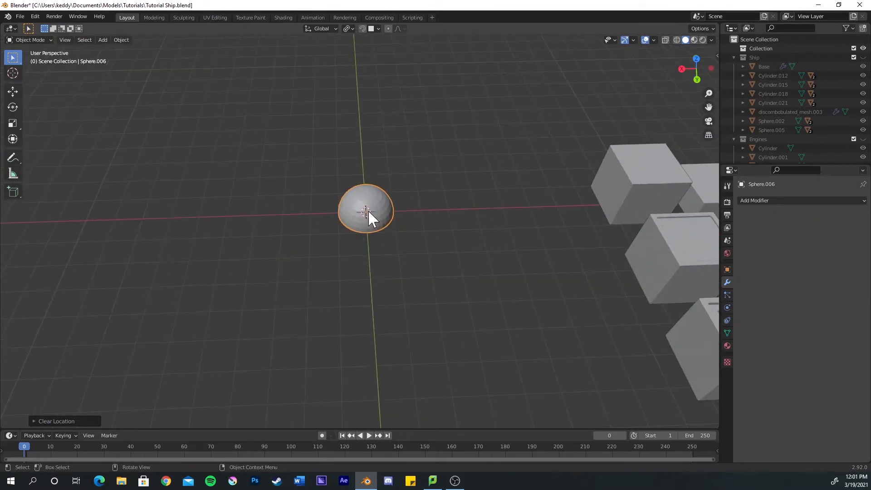
{"action": "scroll", "coordinate": [369, 217], "scroll_direction": "up", "scroll_amount": 2}
{"action": "middle_click_drag", "start_coordinate": [375, 213], "coordinate": [291, 202]}
{"action": "middle_click_drag", "start_coordinate": [291, 203], "coordinate": [425, 257], "text": "shift"}
{"action": "scroll", "coordinate": [454, 263], "scroll_direction": "down", "scroll_amount": 1}
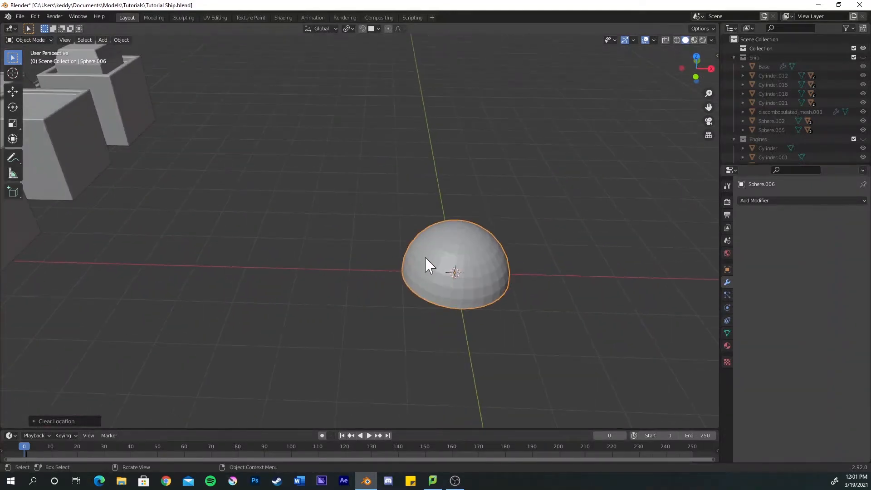
Duplicate the half sphere twice in the negative X direction, with offsets of about 2.4 m and 2.6 m
{"action": "key", "text": "shift+d"}
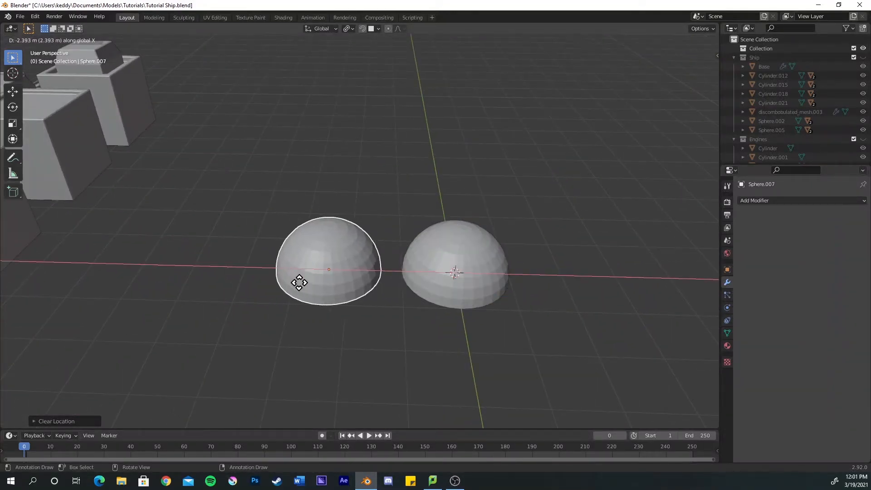
{"action": "left_click", "coordinate": [299, 282]}
{"action": "scroll", "coordinate": [360, 281], "scroll_direction": "up", "scroll_amount": 1}
{"action": "key", "text": "shift+d"}
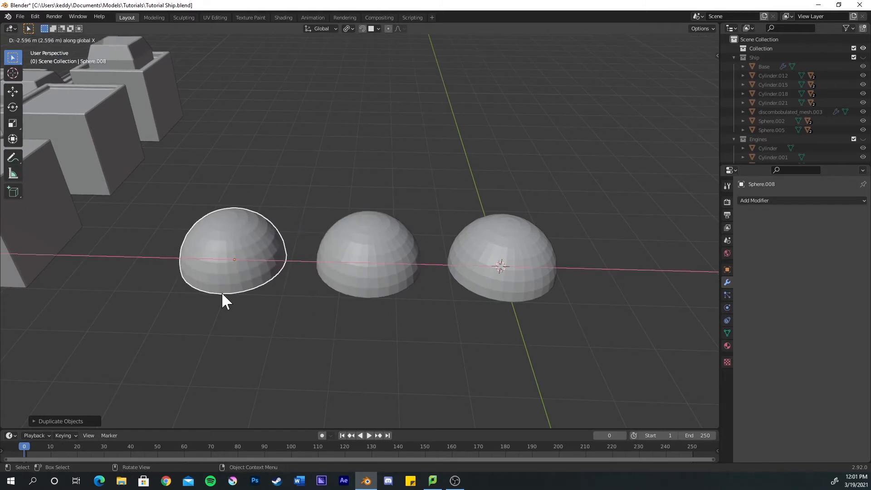
{"action": "left_click", "coordinate": [222, 294]}
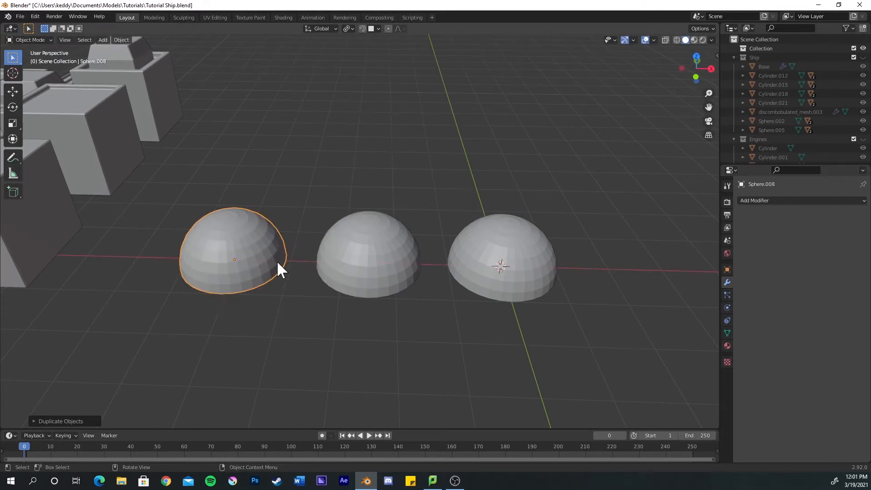
{"action": "scroll", "coordinate": [278, 264], "scroll_direction": "down", "scroll_amount": 1}
{"action": "middle_click_drag", "start_coordinate": [319, 273], "coordinate": [213, 155]}
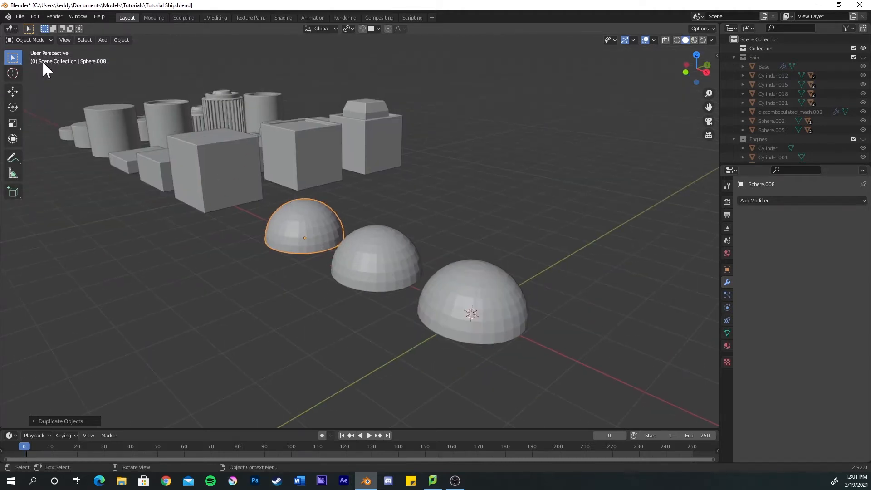
{"action": "middle_click_drag", "start_coordinate": [402, 243], "coordinate": [284, 252]}
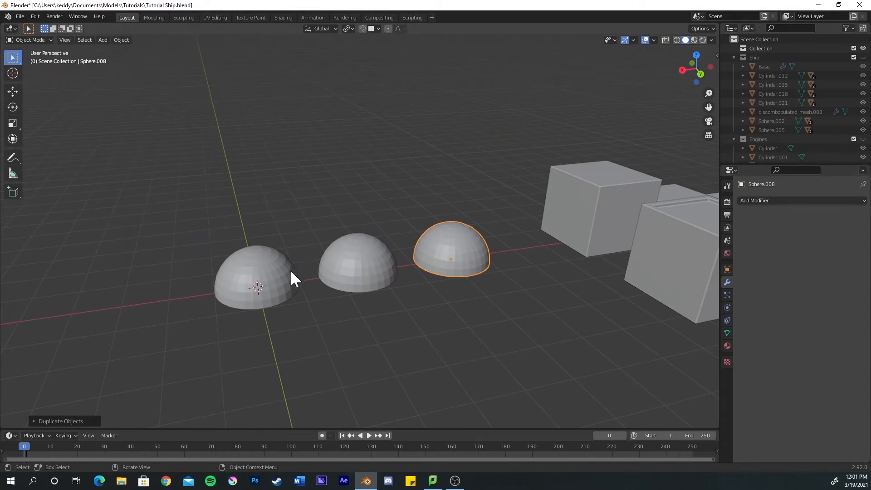
{"action": "left_click", "coordinate": [291, 272]}
{"action": "right_click", "coordinate": [291, 271]}
{"action": "left_click", "coordinate": [291, 271]}
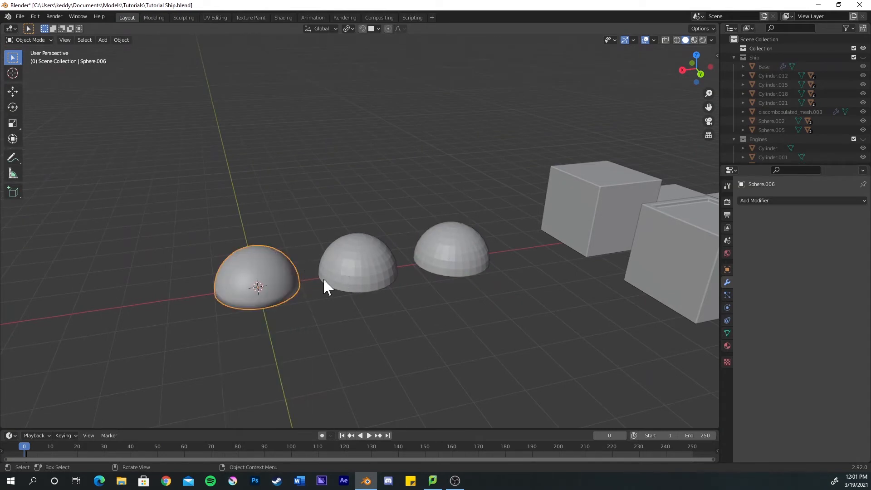
{"action": "key", "text": "ctrl+z"}
Shade the two duplicated half spheres smooth, leaving the original at the world origin flat-shaded
{"action": "left_click", "coordinate": [376, 260]}
{"action": "right_click", "coordinate": [373, 261]}
{"action": "left_click", "coordinate": [373, 262]}
{"action": "left_click", "coordinate": [459, 255]}
{"action": "right_click", "coordinate": [459, 256]}
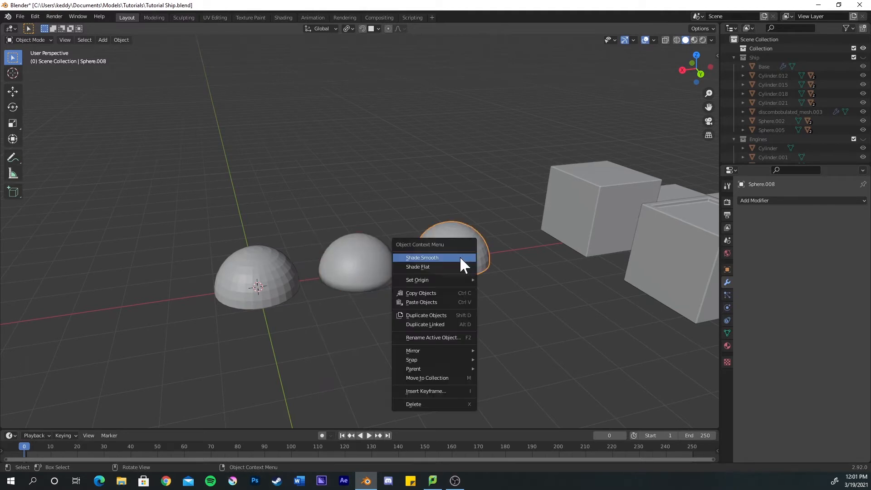
{"action": "left_click", "coordinate": [460, 258]}
Enable Auto Smooth at 30° in the mesh normals of both smooth-shaded half spheres
{"action": "left_click", "coordinate": [391, 265]}
{"action": "left_click", "coordinate": [727, 333]}
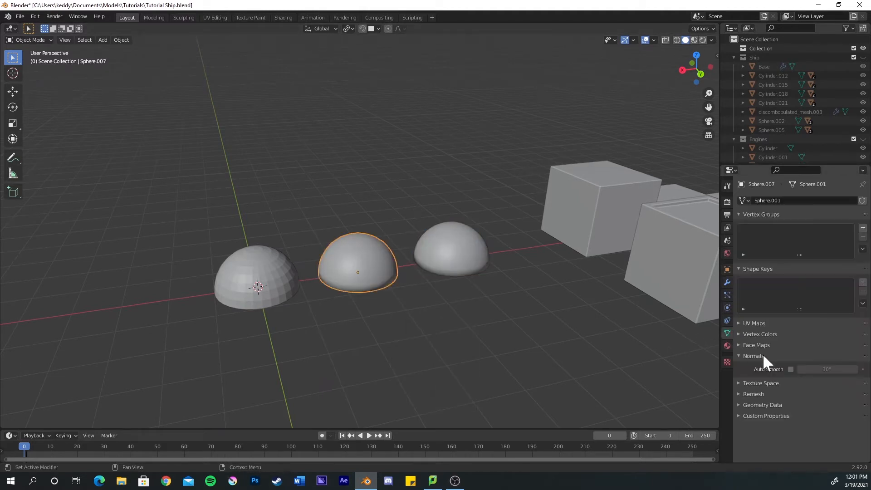
{"action": "left_click", "coordinate": [790, 369]}
{"action": "left_click", "coordinate": [454, 254]}
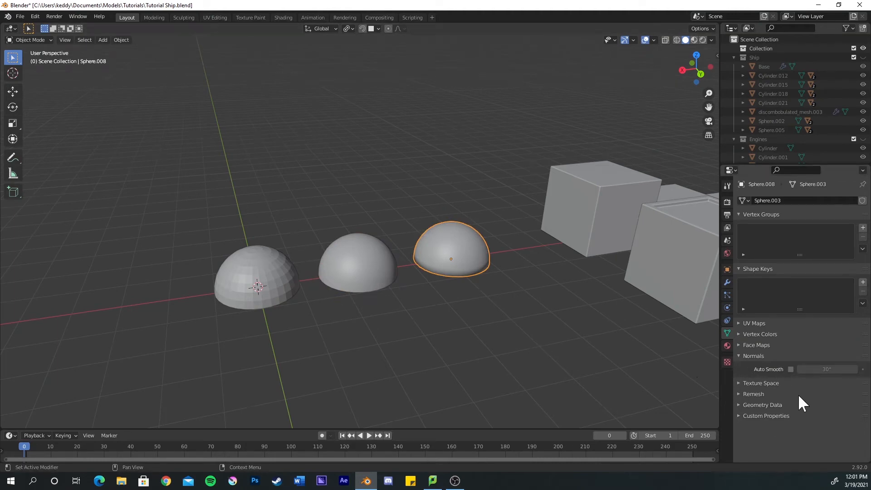
{"action": "middle_click_drag", "start_coordinate": [321, 225], "coordinate": [291, 186]}
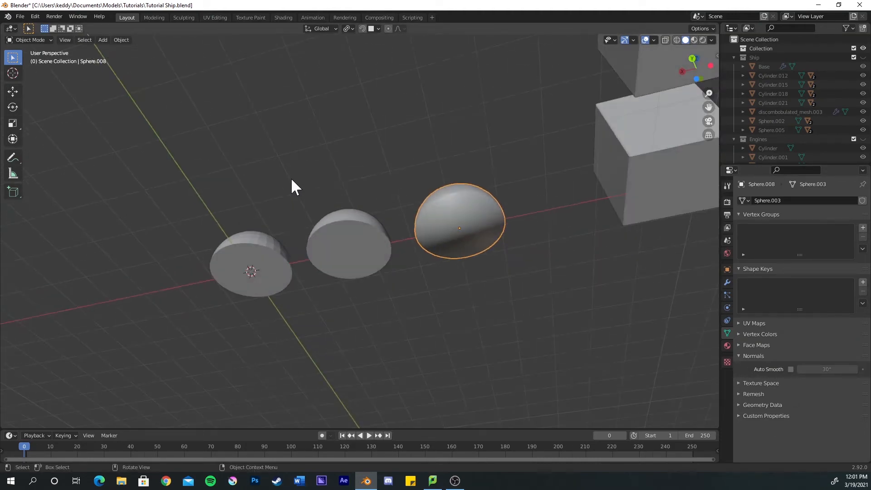
{"action": "left_click", "coordinate": [790, 369]}
Select the ring of faces around the middle half sphere's pole and move it down along Z to form a recess
{"action": "middle_click_drag", "start_coordinate": [260, 191], "coordinate": [511, 252]}
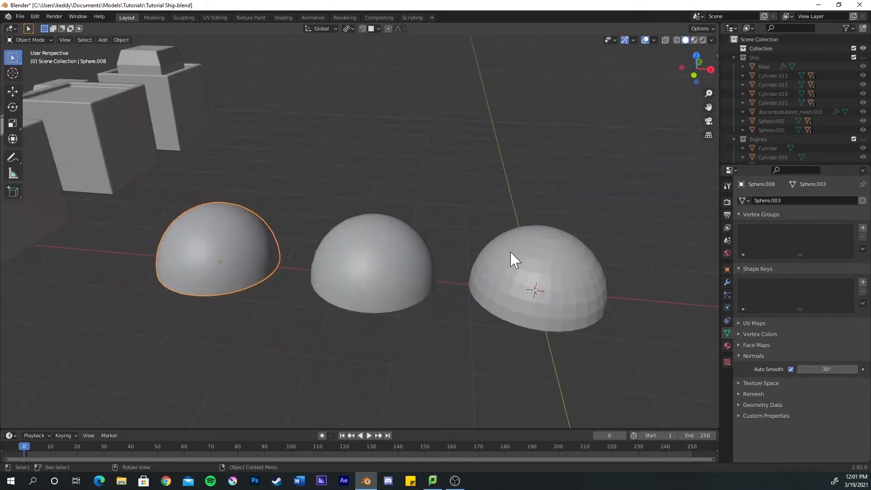
{"action": "left_click", "coordinate": [356, 259]}
{"action": "key", "text": "Tab"}
{"action": "middle_click_drag", "start_coordinate": [362, 247], "coordinate": [346, 275]}
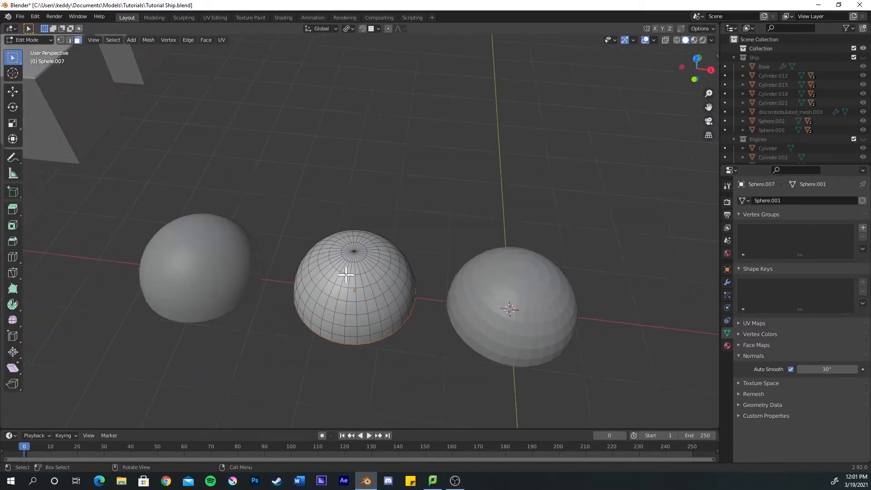
{"action": "scroll", "coordinate": [346, 275], "scroll_direction": "up", "scroll_amount": 4}
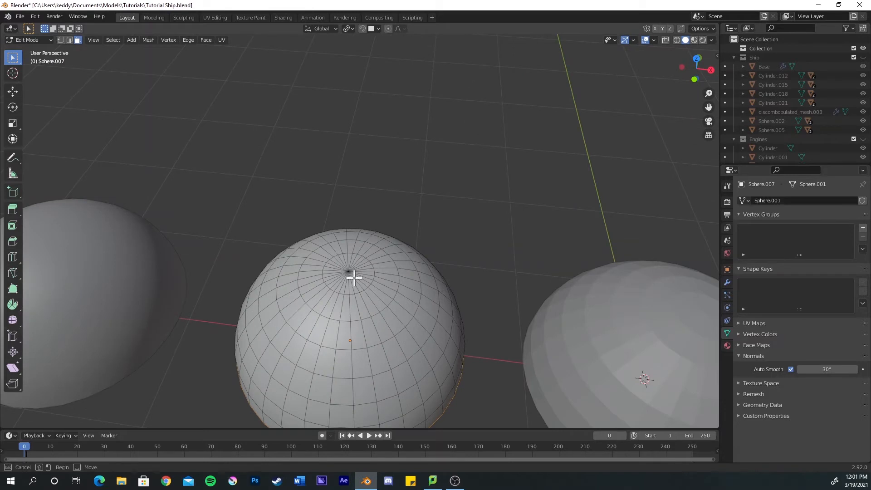
{"action": "left_click", "coordinate": [342, 288], "text": "alt"}
{"action": "middle_click_drag", "start_coordinate": [355, 281], "coordinate": [346, 258]}
{"action": "key", "text": "g"}
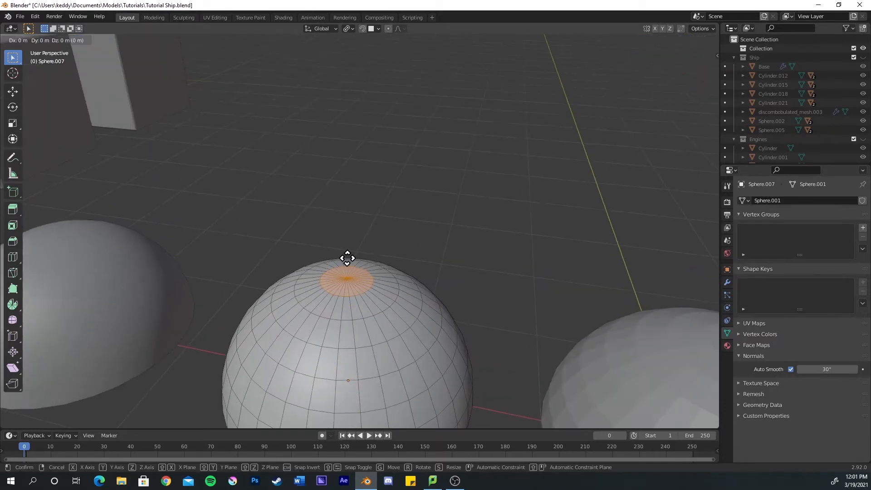
{"action": "key", "text": "z"}
{"action": "left_click", "coordinate": [346, 286]}
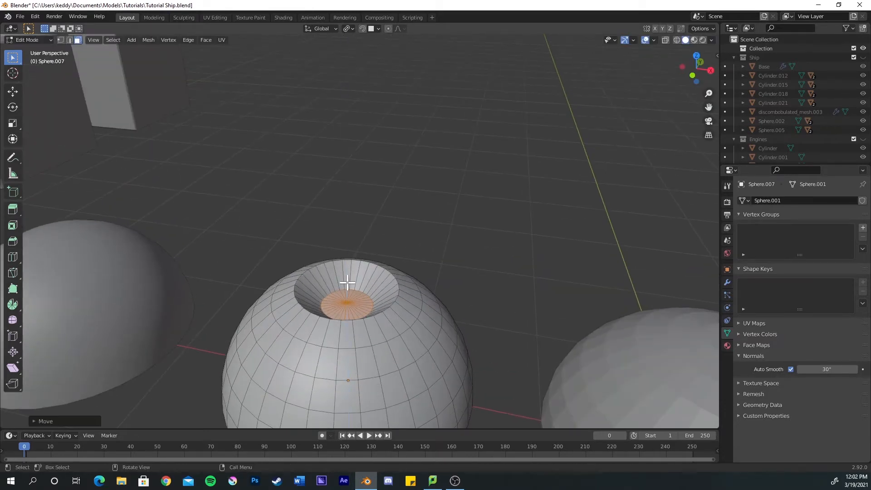
Bevel the edge loop around the recess rim of the middle half sphere with a single segment
{"action": "left_click", "coordinate": [296, 301], "text": "alt"}
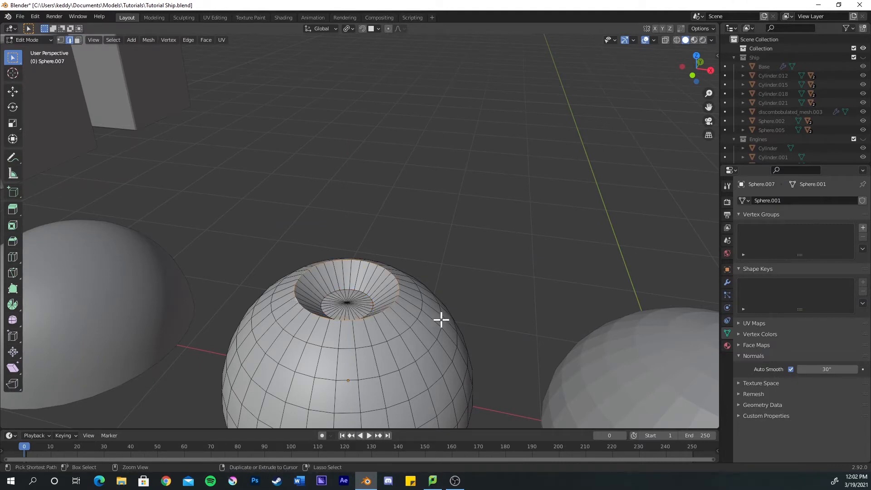
{"action": "key", "text": "ctrl+b"}
{"action": "scroll", "coordinate": [473, 325], "scroll_direction": "up", "scroll_amount": 1}
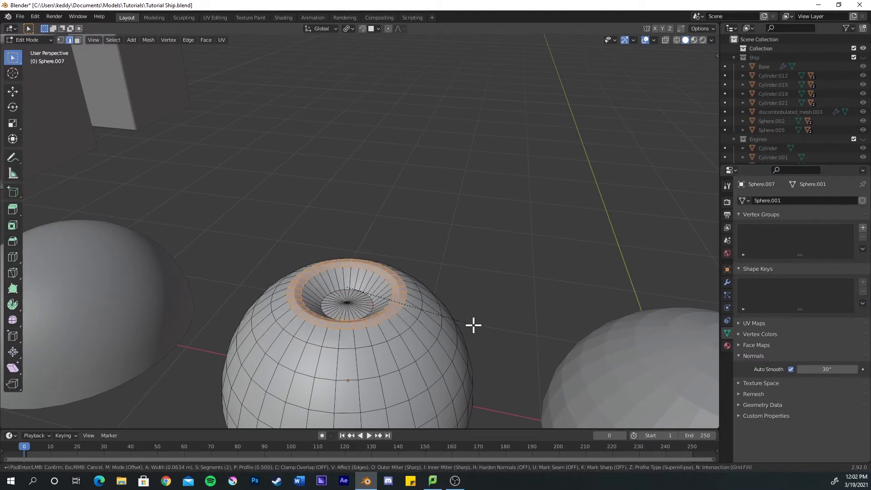
{"action": "scroll", "coordinate": [477, 325], "scroll_direction": "down", "scroll_amount": 1}
{"action": "left_click", "coordinate": [477, 325]}
{"action": "key", "text": "Tab"}
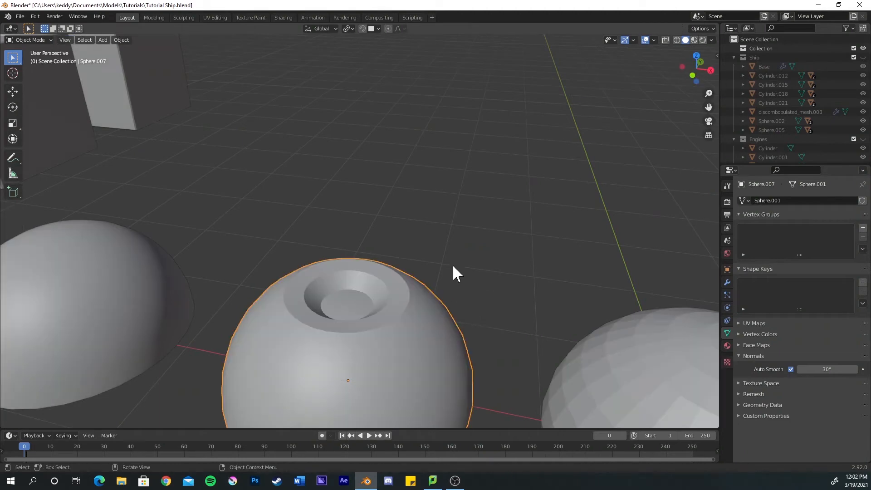
{"action": "left_click", "coordinate": [454, 252]}
Select two separate horizontal face loops around the middle half sphere's side and inset them by about 0.03 m
{"action": "middle_click_drag", "start_coordinate": [454, 252], "coordinate": [385, 259]}
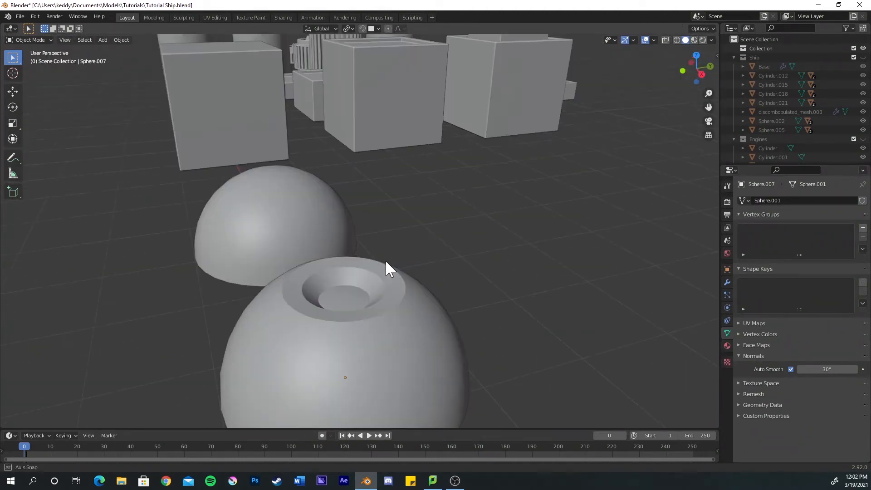
{"action": "left_click", "coordinate": [317, 350]}
{"action": "key", "text": "Tab"}
{"action": "middle_click_drag", "start_coordinate": [354, 290], "coordinate": [360, 317]}
{"action": "key", "text": "3"}
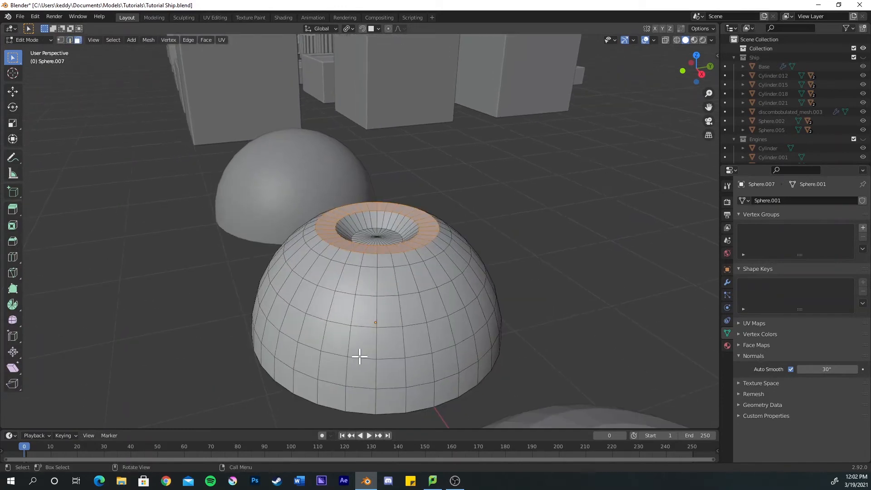
{"action": "left_click", "coordinate": [371, 368], "text": "alt"}
{"action": "left_click", "coordinate": [366, 311], "text": "alt+shift"}
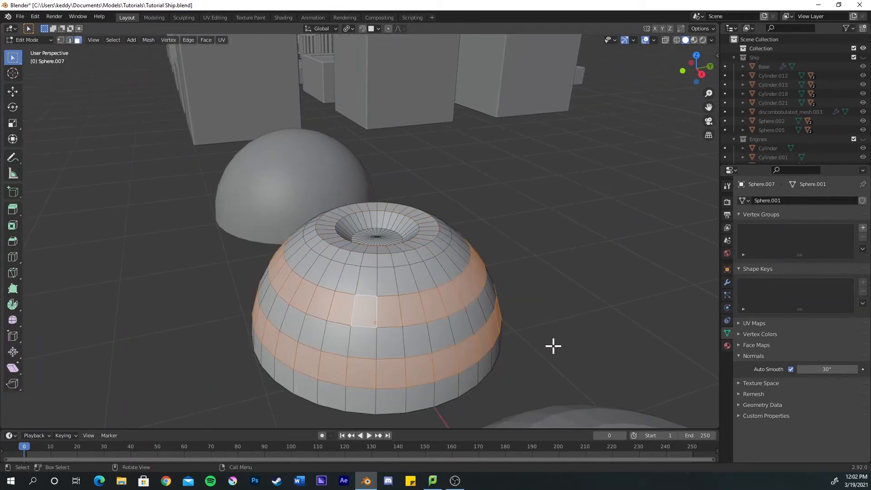
{"action": "key", "text": "i"}
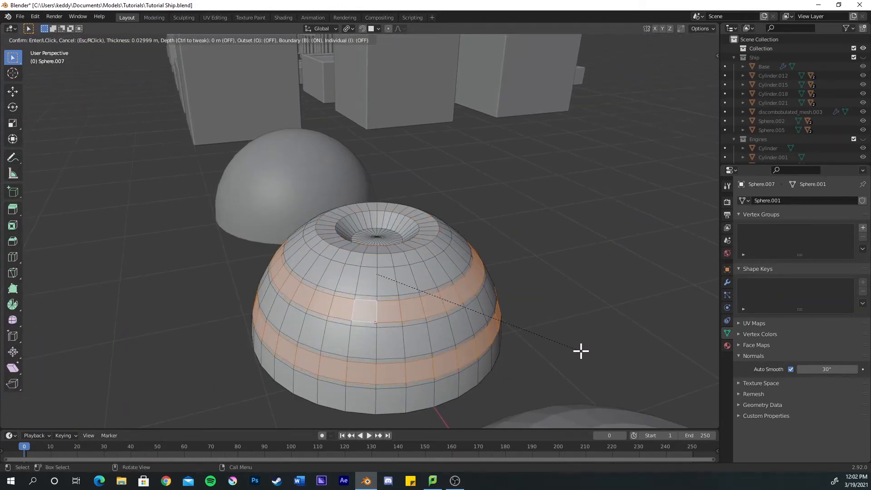
{"action": "left_click", "coordinate": [580, 350]}
Extrude the two inset face bands along their normals to cut grooves around the middle half sphere
{"action": "key", "text": "alt+e"}
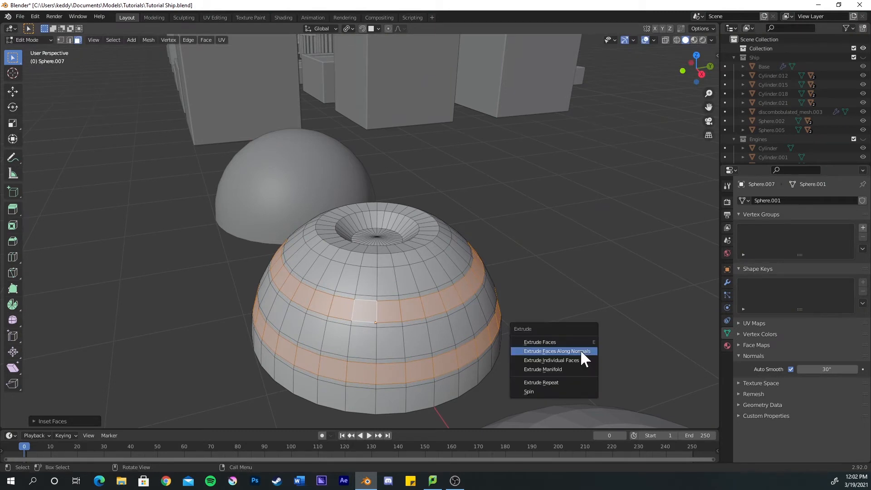
{"action": "left_click", "coordinate": [580, 350]}
{"action": "left_click", "coordinate": [580, 354]}
{"action": "key", "text": "Tab"}
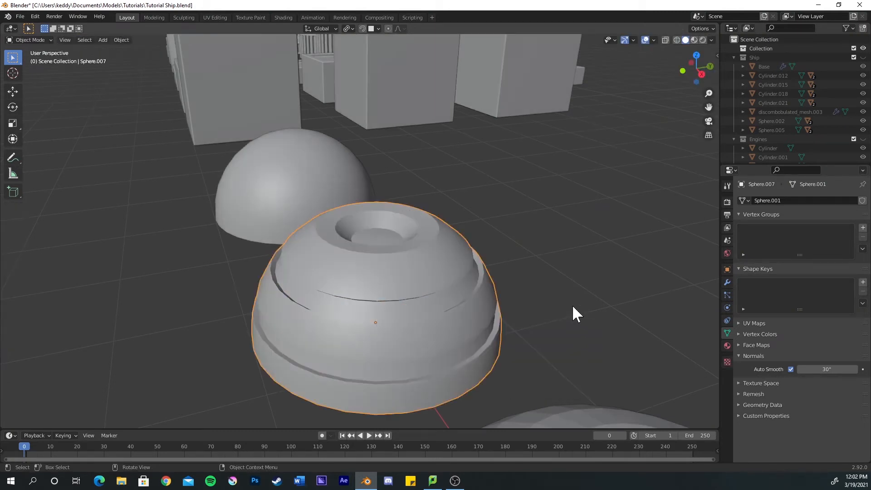
Select the five lower face loops of the plain smooth half sphere and inset every face individually
{"action": "middle_click_drag", "start_coordinate": [574, 310], "coordinate": [336, 278]}
{"action": "middle_click_drag", "start_coordinate": [519, 284], "coordinate": [479, 253]}
{"action": "left_click", "coordinate": [421, 234]}
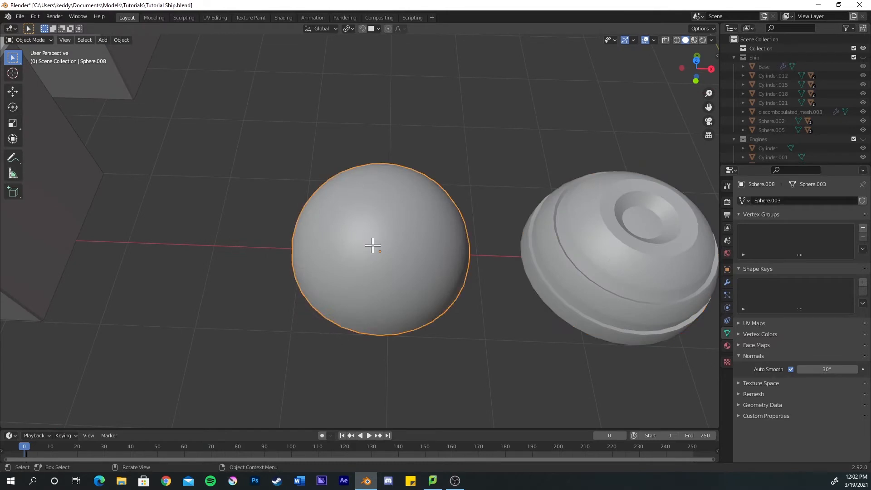
{"action": "key", "text": "Tab"}
{"action": "middle_click_drag", "start_coordinate": [372, 245], "coordinate": [415, 270]}
{"action": "scroll", "coordinate": [386, 214], "scroll_direction": "up", "scroll_amount": 2}
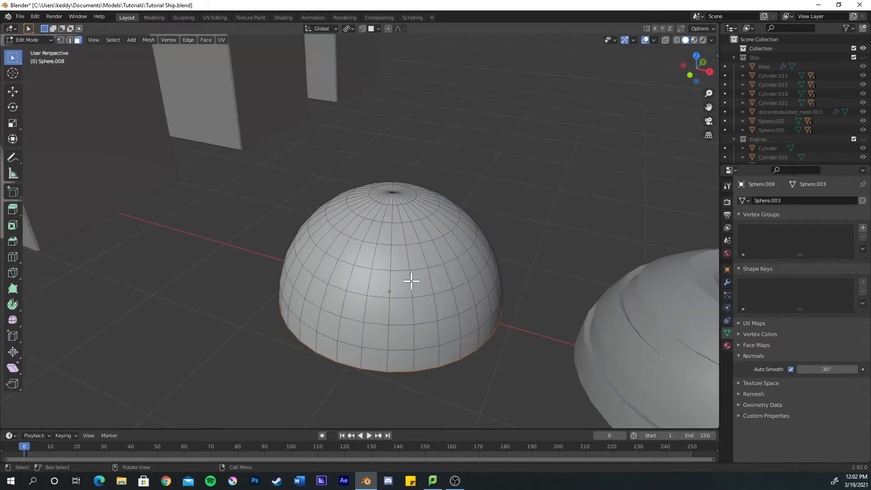
{"action": "left_click", "coordinate": [407, 259], "text": "alt"}
{"action": "left_click", "coordinate": [407, 286], "text": "alt+shift"}
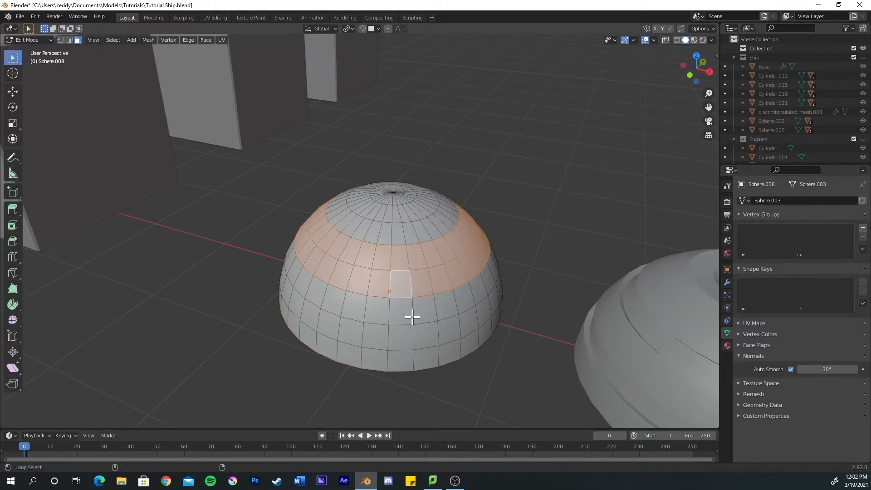
{"action": "left_click", "coordinate": [412, 316], "text": "alt+shift"}
{"action": "left_click", "coordinate": [418, 343], "text": "alt+shift"}
{"action": "left_click", "coordinate": [416, 361], "text": "alt+shift"}
{"action": "middle_click_drag", "start_coordinate": [424, 356], "coordinate": [391, 316]}
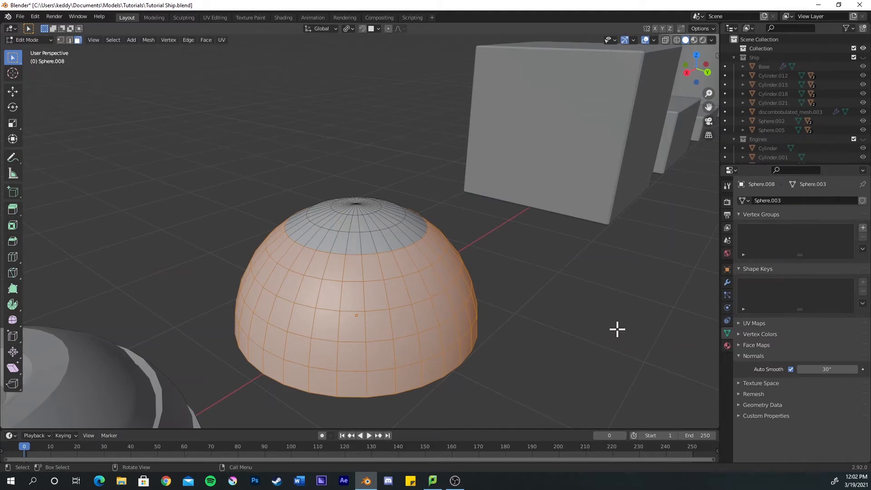
{"action": "key", "text": "i"}
{"action": "key", "text": "i"}
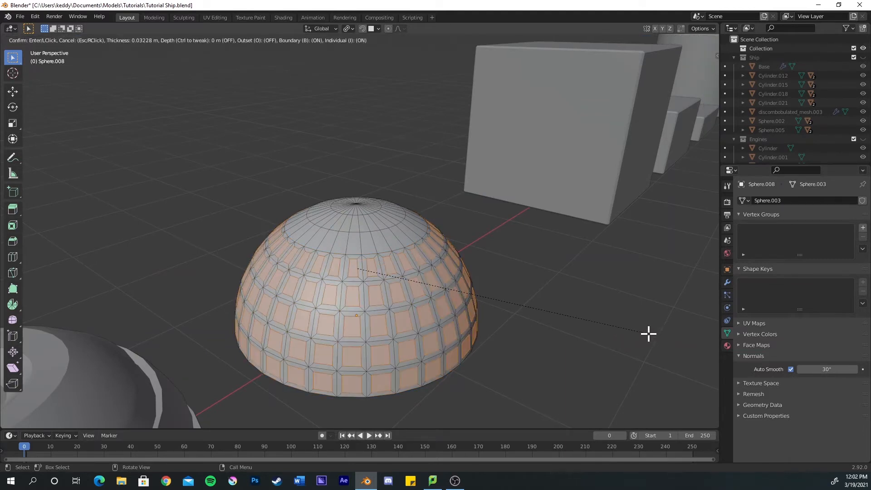
{"action": "left_click", "coordinate": [650, 333]}
Extrude the individually inset faces inward along their normals by about 0.022 m to form recessed panels
{"action": "key", "text": "alt+e"}
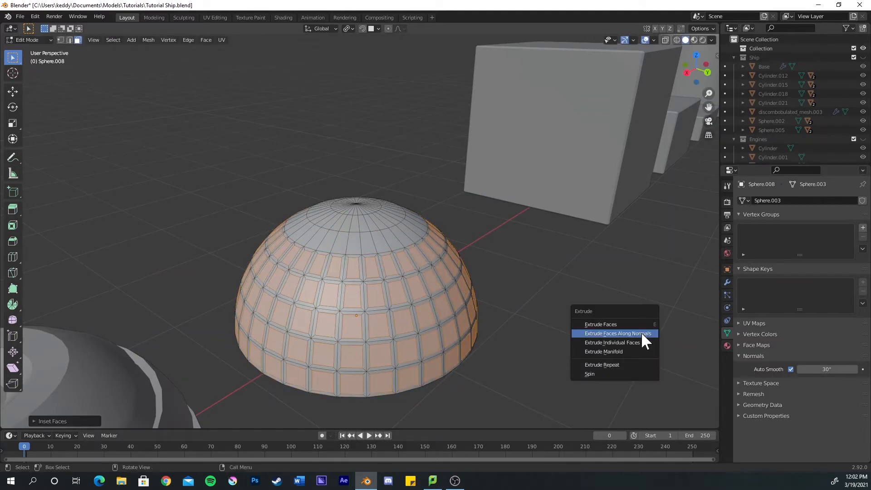
{"action": "left_click", "coordinate": [641, 335]}
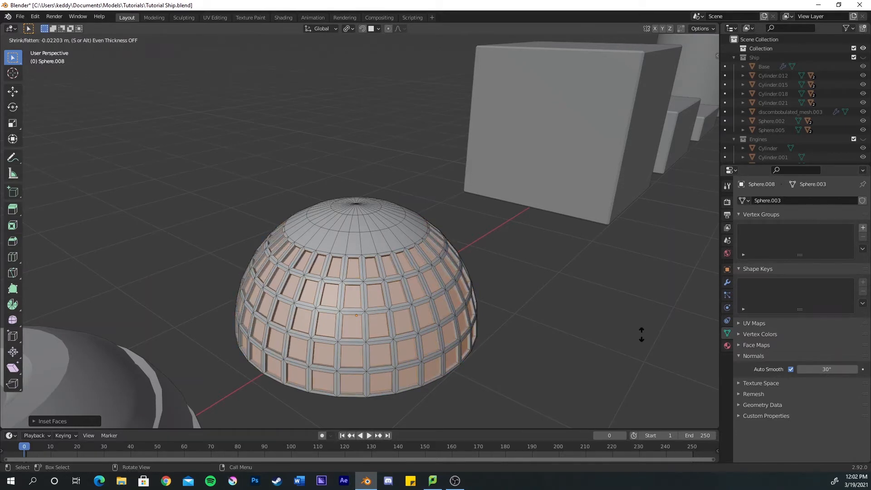
{"action": "left_click", "coordinate": [641, 334]}
{"action": "key", "text": "Tab"}
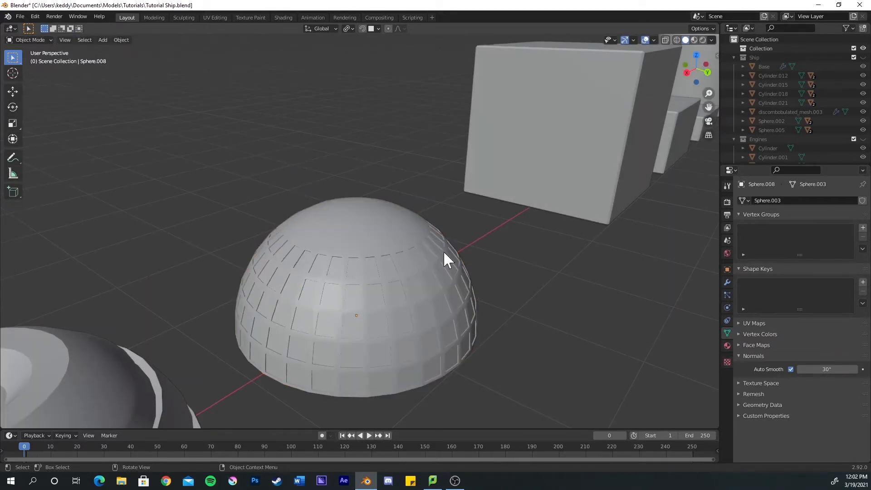
Duplicate the flat-shaded half sphere at the world origin and place the copy beside it in the positive X direction
{"action": "middle_click_drag", "start_coordinate": [444, 252], "coordinate": [235, 246]}
{"action": "left_click", "coordinate": [387, 271]}
{"action": "left_click", "coordinate": [236, 249]}
{"action": "scroll", "coordinate": [269, 267], "scroll_direction": "down", "scroll_amount": 2}
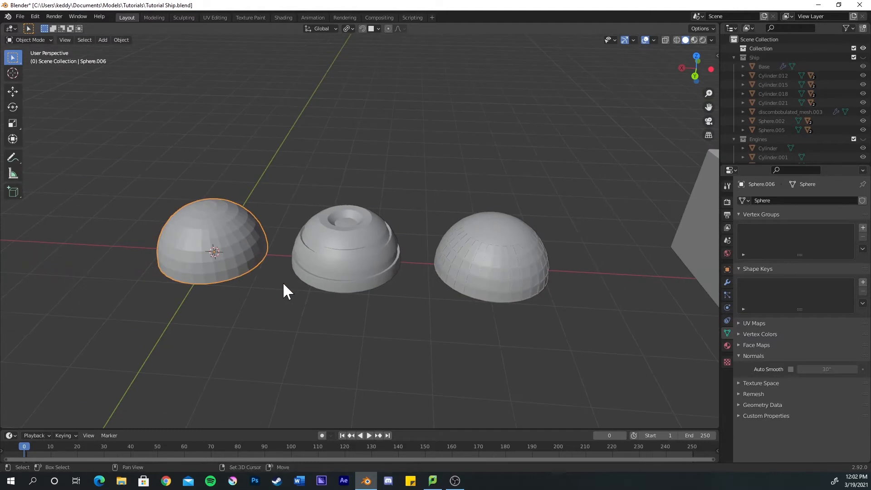
{"action": "middle_click_drag", "start_coordinate": [284, 285], "coordinate": [361, 290], "text": "shift"}
{"action": "key", "text": "shift+d"}
{"action": "left_click", "coordinate": [198, 239]}
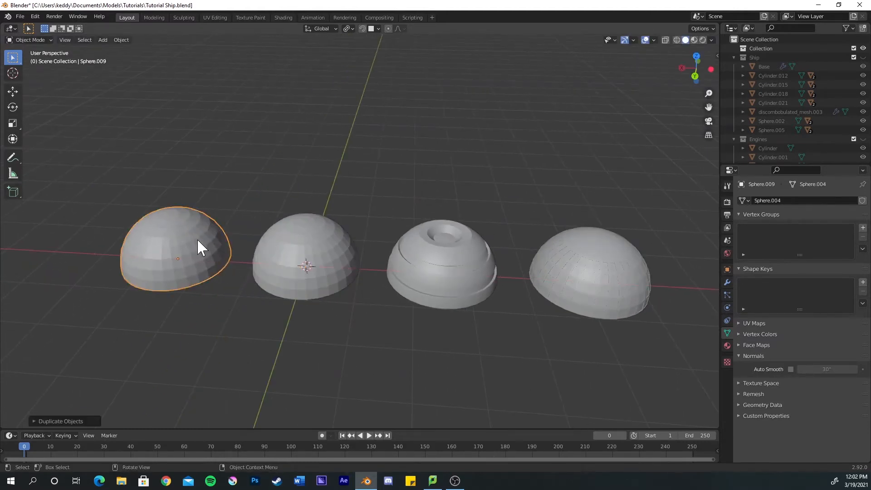
Shade the new half sphere copy smooth and enable Auto Smooth at 30° for it
{"action": "right_click", "coordinate": [175, 244]}
{"action": "left_click", "coordinate": [173, 244]}
{"action": "right_click", "coordinate": [174, 244]}
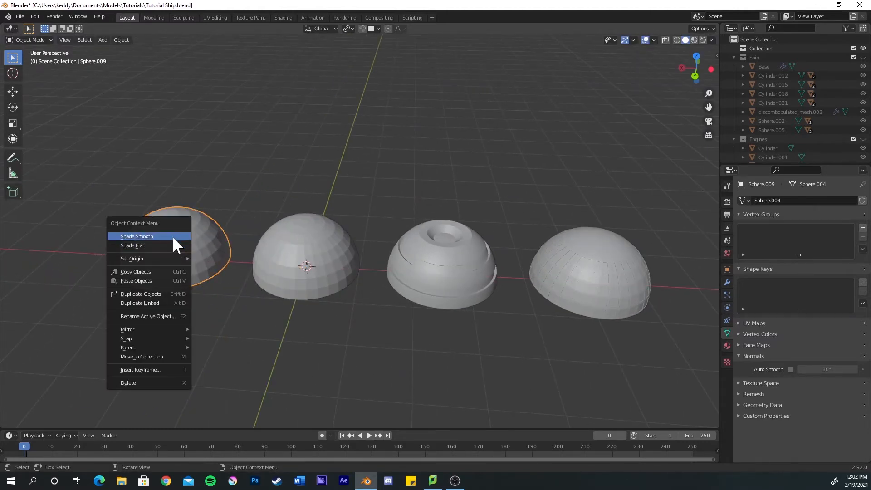
{"action": "left_click", "coordinate": [173, 236]}
{"action": "left_click", "coordinate": [791, 369]}
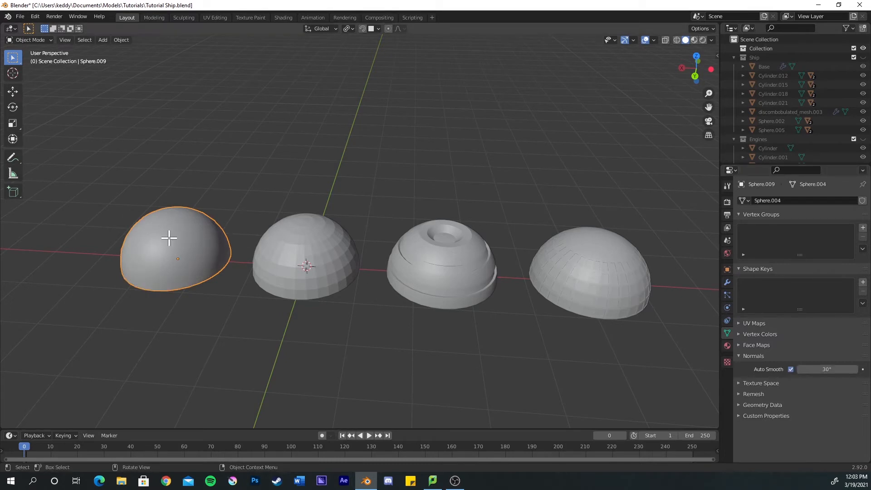
Select all face rings below the top cap on the smooth plain dome at the end of the row in Edit Mode
{"action": "key", "text": "Tab"}
{"action": "middle_click_drag", "start_coordinate": [169, 237], "coordinate": [200, 284]}
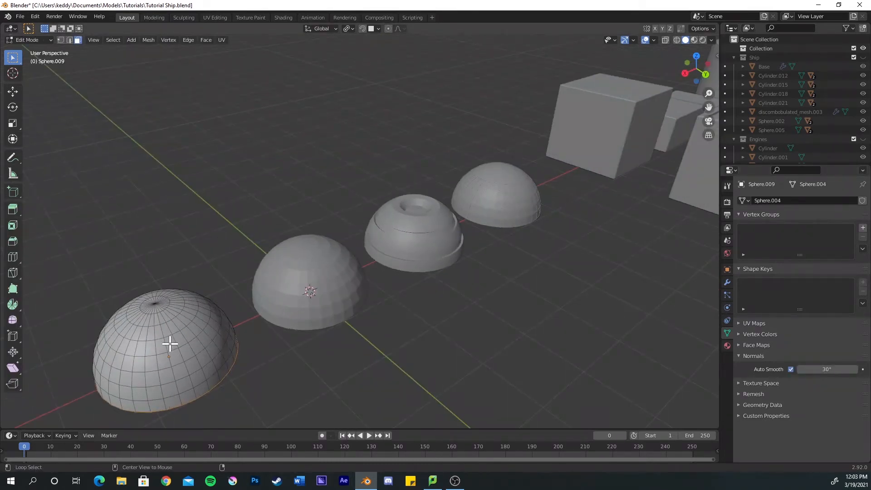
{"action": "left_click", "coordinate": [166, 350], "text": "alt"}
{"action": "left_click", "coordinate": [167, 364], "text": "alt+shift"}
{"action": "left_click", "coordinate": [175, 379], "text": "alt+shift"}
{"action": "left_click", "coordinate": [180, 394], "text": "alt+shift"}
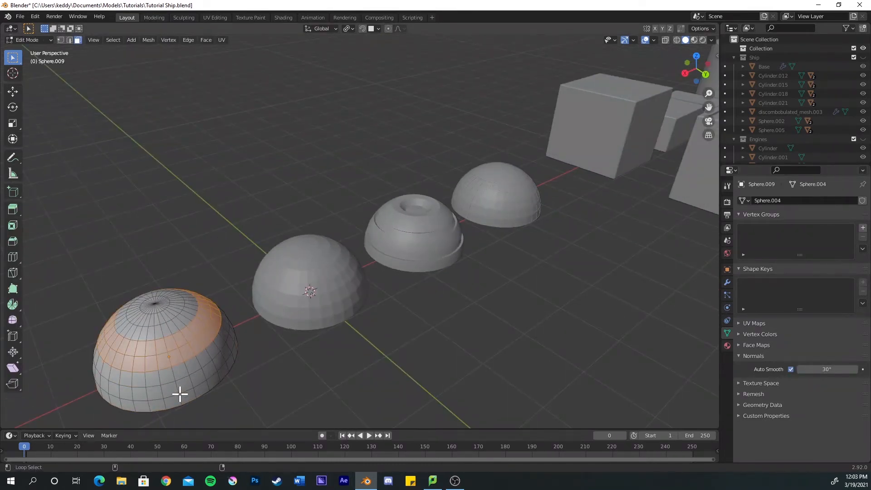
{"action": "left_click", "coordinate": [178, 384], "text": "alt+shift"}
{"action": "left_click", "coordinate": [178, 391], "text": "alt+shift"}
{"action": "left_click", "coordinate": [183, 384], "text": "alt+shift"}
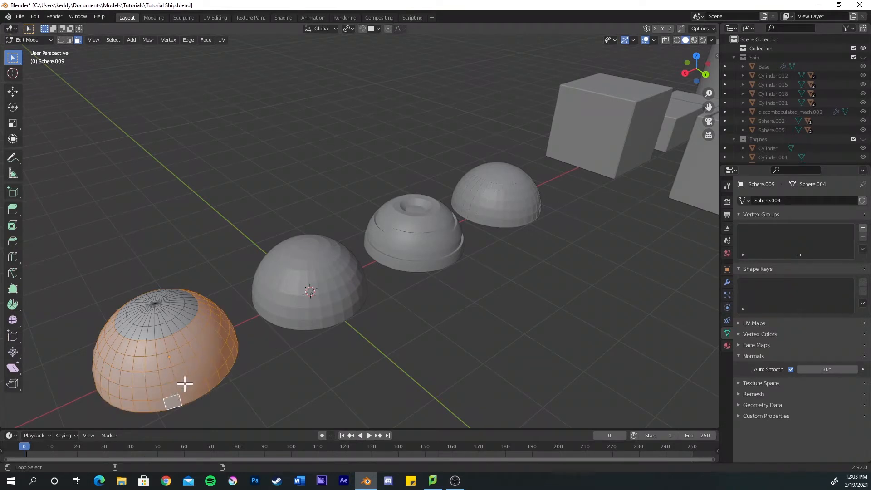
Inset the selected dome faces individually with a thickness of about 0.022 m
{"action": "middle_click_drag", "start_coordinate": [185, 383], "coordinate": [254, 355]}
{"action": "key", "text": "i"}
{"action": "key", "text": "i"}
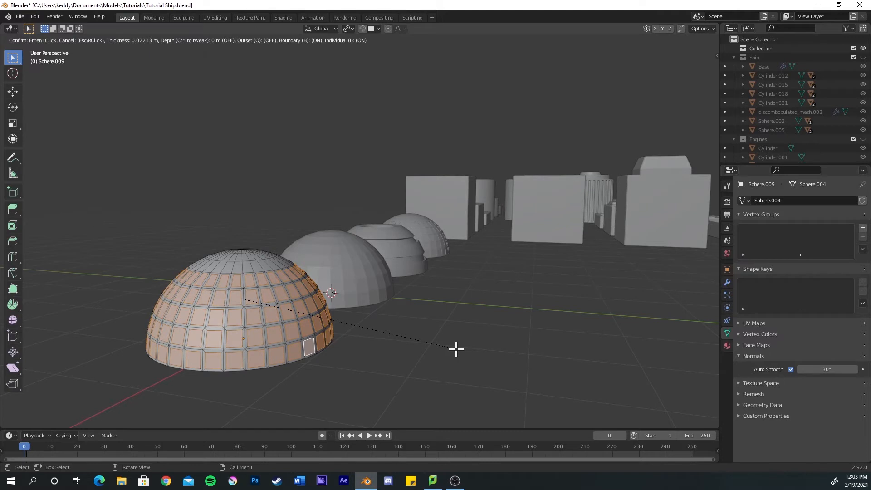
{"action": "left_click", "coordinate": [456, 349]}
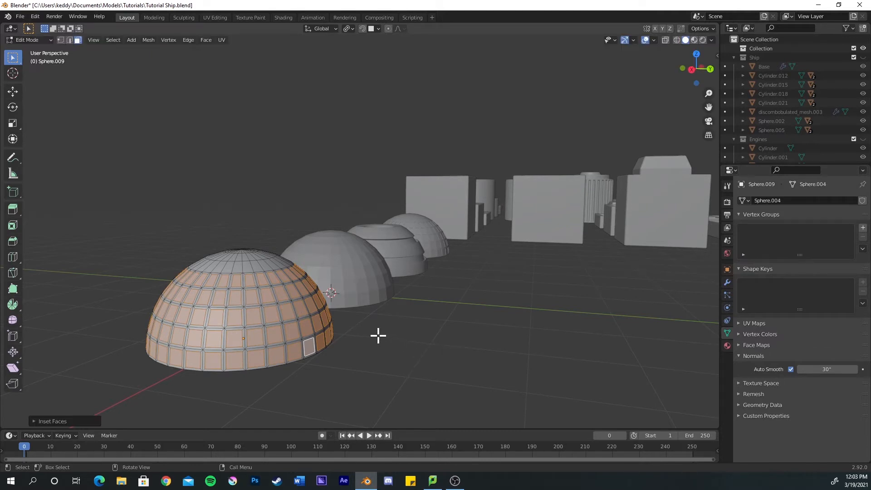
Extrude the inset dome panels along their normals by about 0.01 m and return to Object Mode with nothing selected
{"action": "middle_click_drag", "start_coordinate": [378, 336], "coordinate": [384, 338]}
{"action": "key", "text": "alt+e"}
{"action": "left_click", "coordinate": [386, 337]}
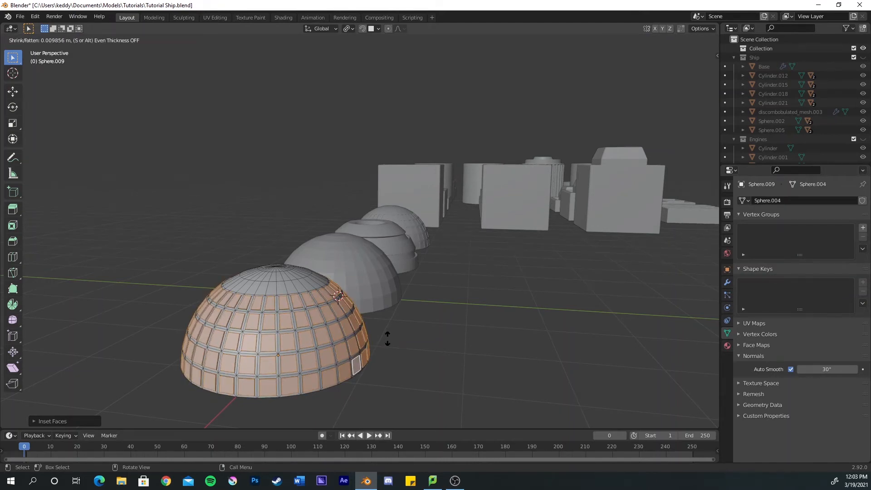
{"action": "left_click", "coordinate": [388, 338]}
{"action": "key", "text": "Tab"}
{"action": "left_click", "coordinate": [439, 327]}
{"action": "middle_click_drag", "start_coordinate": [439, 328], "coordinate": [390, 319]}
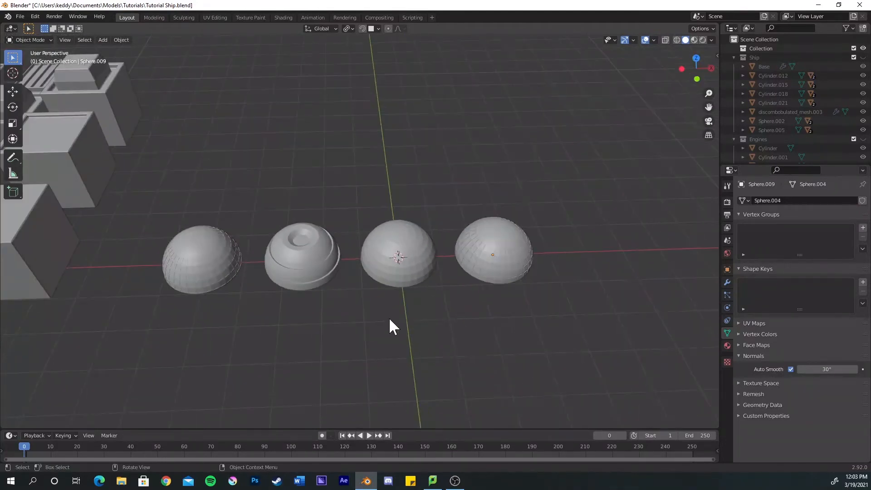
Extrude the faceted dome's small top cap upward into a neck and taper the neck by scaling down its end
{"action": "left_click", "coordinate": [398, 277]}
{"action": "middle_click_drag", "start_coordinate": [320, 277], "coordinate": [326, 300]}
{"action": "scroll", "coordinate": [329, 299], "scroll_direction": "up", "scroll_amount": 1}
{"action": "key", "text": "Tab"}
{"action": "scroll", "coordinate": [314, 284], "scroll_direction": "up", "scroll_amount": 1}
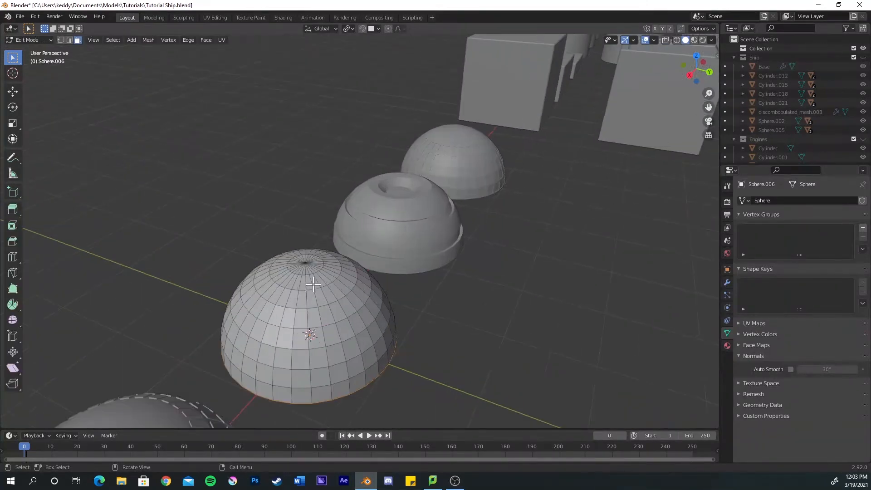
{"action": "scroll", "coordinate": [298, 261], "scroll_direction": "up", "scroll_amount": 1}
{"action": "key", "text": "b"}
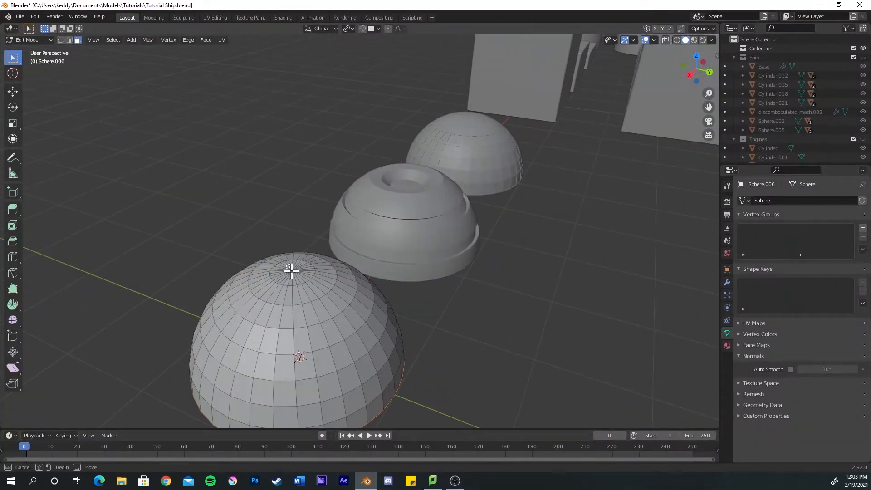
{"action": "left_click_drag", "start_coordinate": [298, 274], "coordinate": [291, 278]}
{"action": "key", "text": "e"}
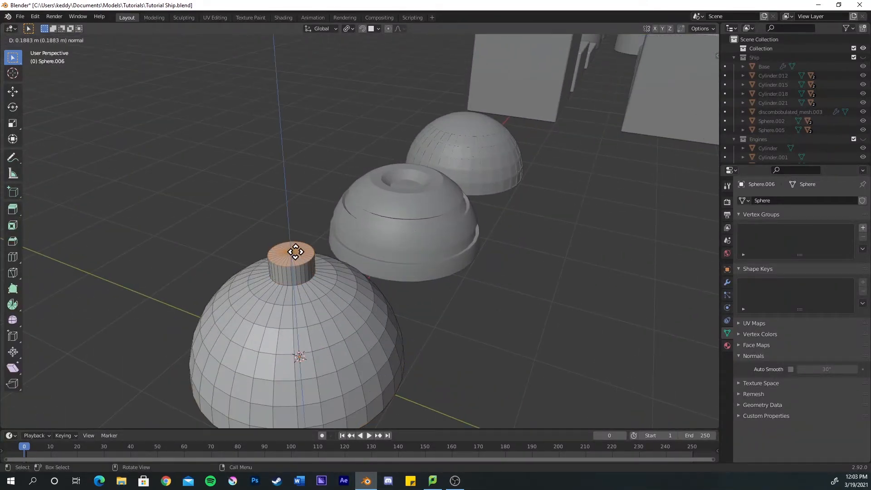
{"action": "left_click", "coordinate": [320, 240]}
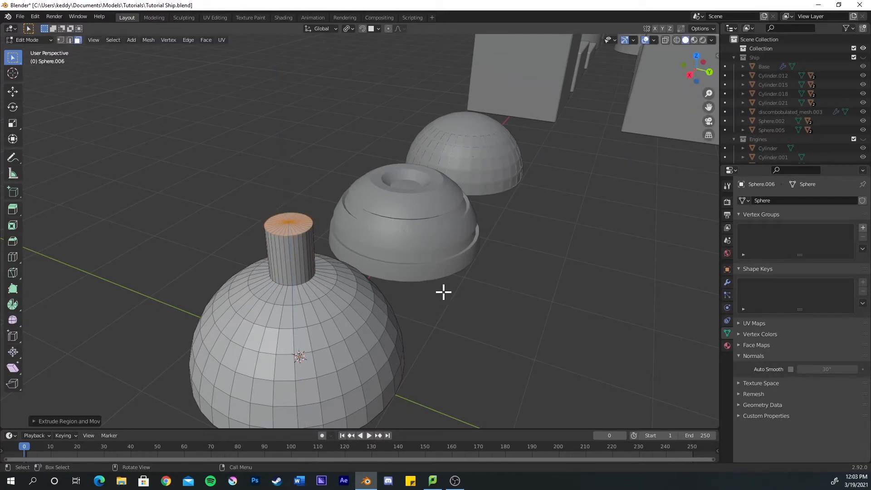
{"action": "key", "text": "s"}
{"action": "left_click", "coordinate": [408, 281]}
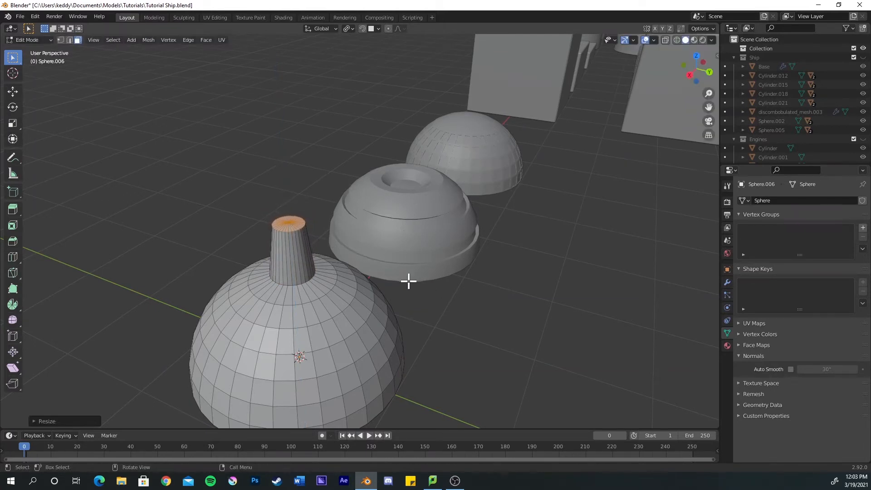
Inset the neck's top faces by about 0.06 m, extrude them inward to hollow the tip, and return to Object Mode
{"action": "key", "text": "i"}
{"action": "right_click", "coordinate": [482, 280]}
{"action": "key", "text": "i"}
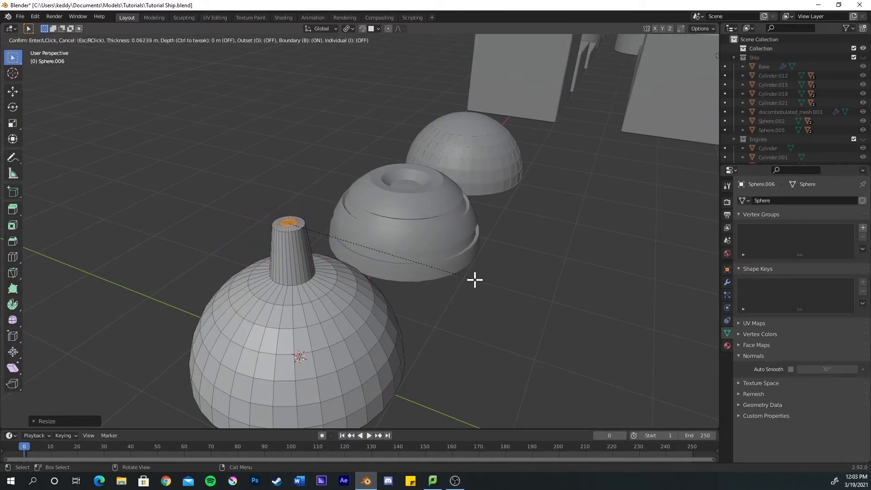
{"action": "left_click", "coordinate": [474, 280]}
{"action": "key", "text": "e"}
{"action": "left_click", "coordinate": [474, 300]}
{"action": "key", "text": "Tab"}
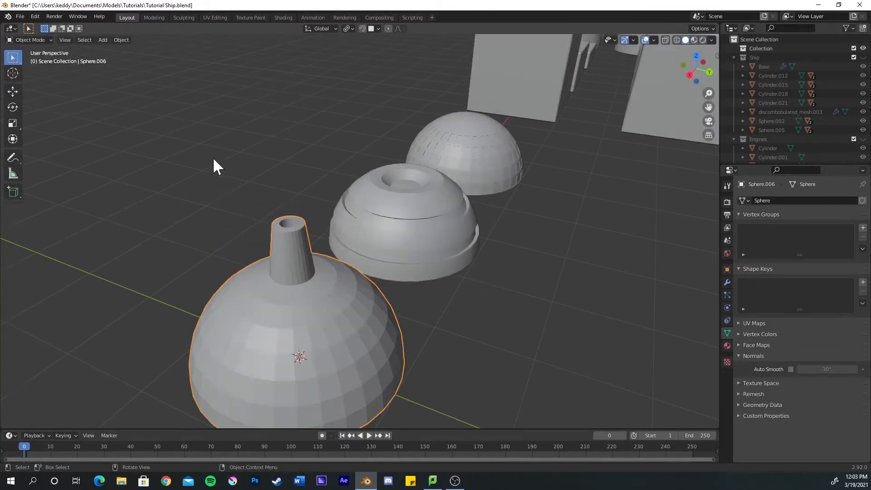
{"action": "left_click", "coordinate": [213, 159]}
{"action": "scroll", "coordinate": [254, 208], "scroll_direction": "down", "scroll_amount": 2}
{"action": "left_click", "coordinate": [320, 257]}
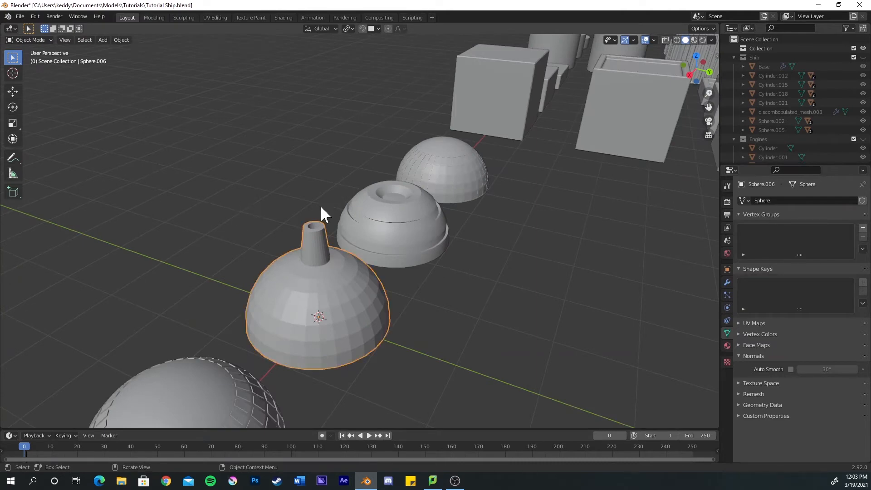
{"action": "left_click", "coordinate": [313, 204]}
Select the four domes and move them together within the XY plane to the rear row beside the box greebles
{"action": "middle_click_drag", "start_coordinate": [306, 206], "coordinate": [381, 206]}
{"action": "scroll", "coordinate": [443, 250], "scroll_direction": "down", "scroll_amount": 5}
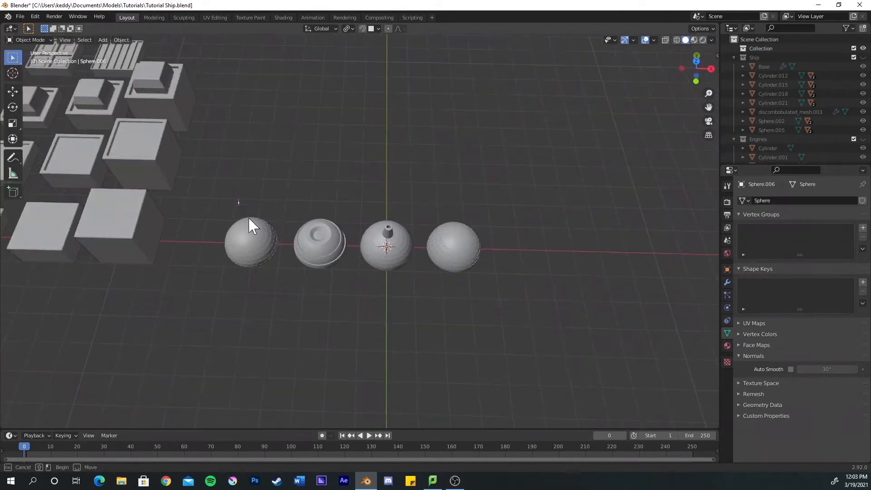
{"action": "left_click_drag", "start_coordinate": [248, 219], "coordinate": [448, 288]}
{"action": "scroll", "coordinate": [401, 277], "scroll_direction": "down", "scroll_amount": 3}
{"action": "middle_click_drag", "start_coordinate": [401, 276], "coordinate": [450, 301], "text": "shift"}
{"action": "key", "text": "g"}
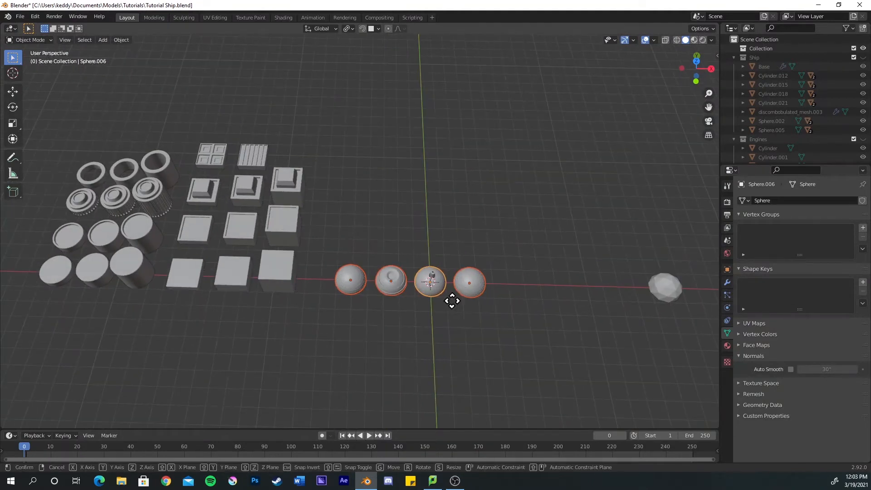
{"action": "key", "text": "shift+x"}
{"action": "key", "text": "shift+z"}
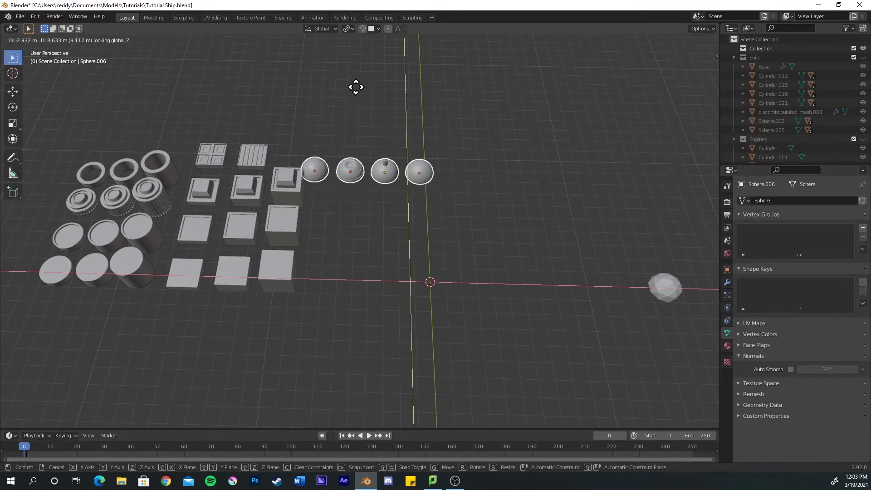
{"action": "left_click", "coordinate": [342, 89]}
Clear the icosphere's location so that it sits at the world origin
{"action": "left_click", "coordinate": [661, 300]}
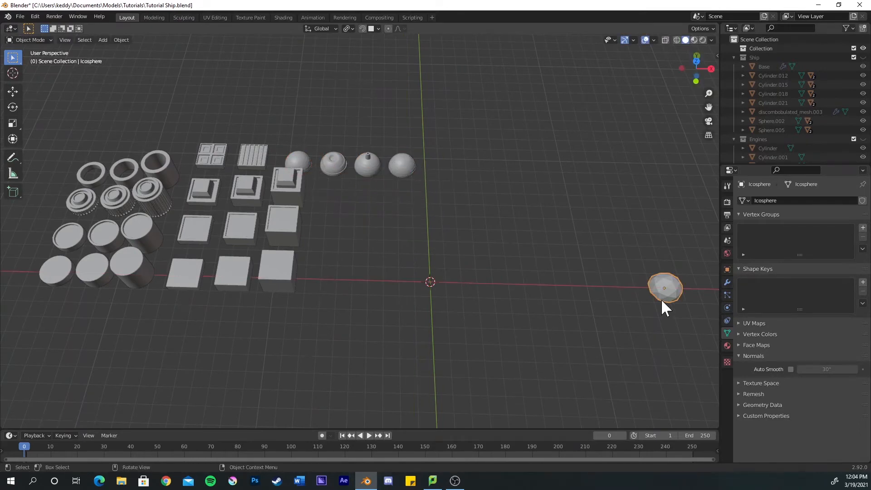
{"action": "key", "text": "alt+g"}
{"action": "middle_click_drag", "start_coordinate": [508, 304], "coordinate": [443, 247]}
{"action": "middle_click_drag", "start_coordinate": [371, 282], "coordinate": [356, 257]}
{"action": "scroll", "coordinate": [433, 300], "scroll_direction": "up", "scroll_amount": 4}
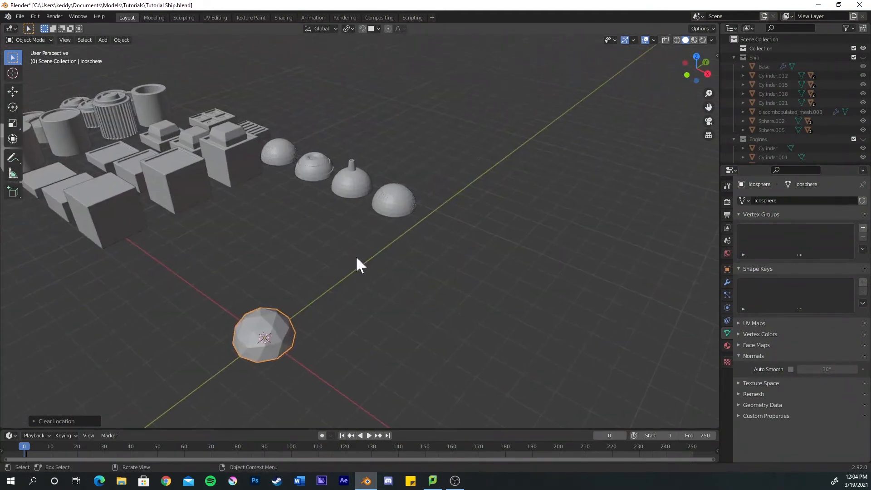
Move the icosphere about 9 m along Y and about 0.8 m along X to the end of the dome row
{"action": "key", "text": "g"}
{"action": "key", "text": "y"}
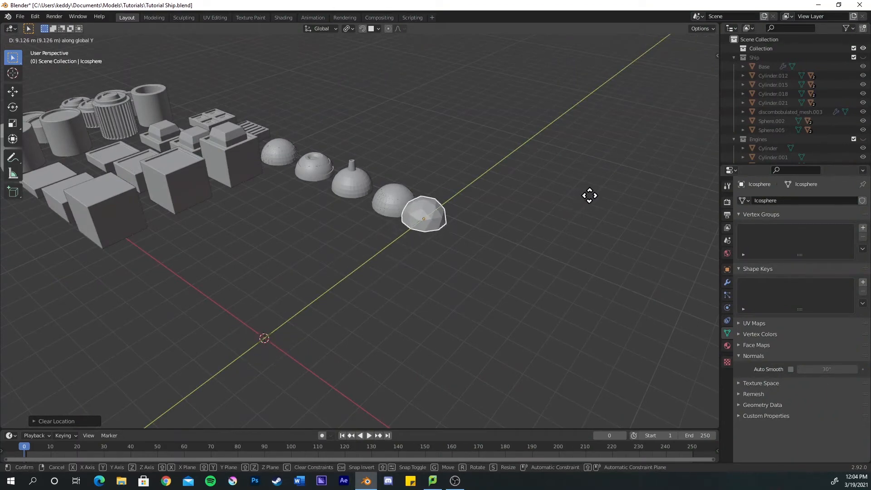
{"action": "left_click", "coordinate": [584, 199]}
{"action": "key", "text": "g"}
{"action": "key", "text": "x"}
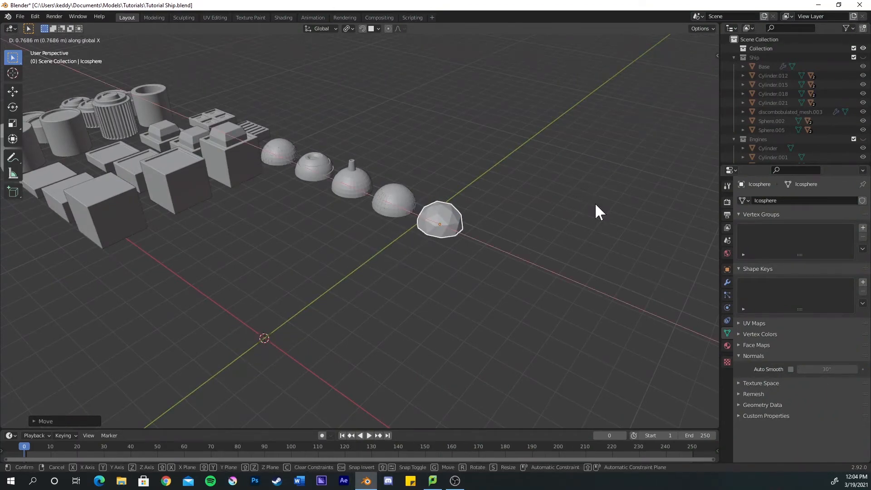
{"action": "left_click", "coordinate": [595, 204]}
Review the whole set of greeble objects and locate the Greebles collection in the scene hierarchy
{"action": "left_click", "coordinate": [278, 205]}
{"action": "middle_click_drag", "start_coordinate": [278, 206], "coordinate": [318, 216]}
{"action": "key", "text": "a"}
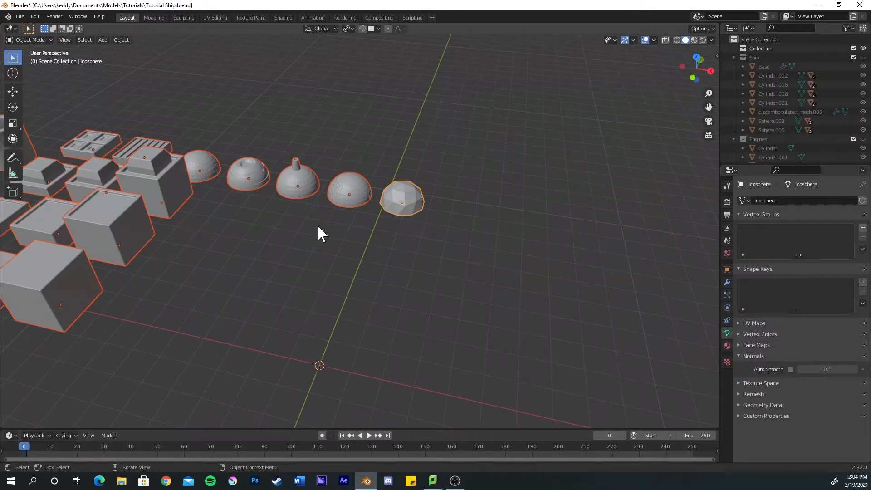
{"action": "left_click", "coordinate": [318, 226]}
{"action": "scroll", "coordinate": [297, 230], "scroll_direction": "down", "scroll_amount": 2}
{"action": "scroll", "coordinate": [272, 200], "scroll_direction": "down", "scroll_amount": 1}
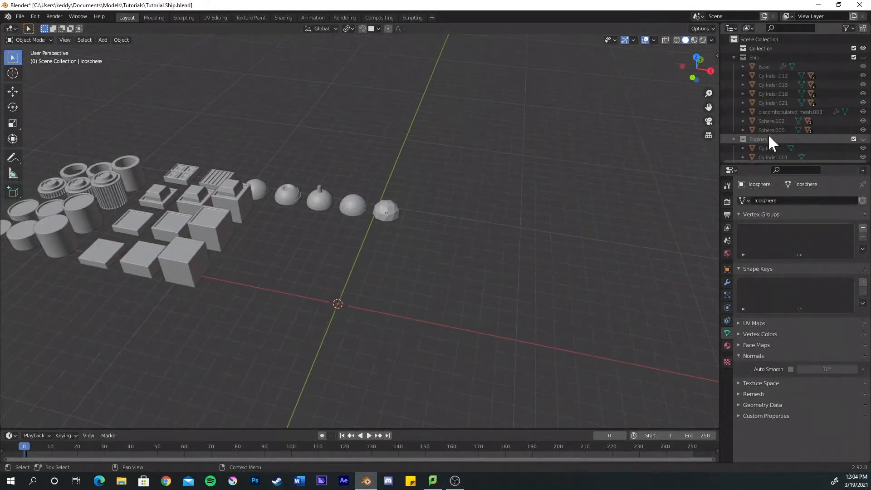
{"action": "scroll", "coordinate": [769, 135], "scroll_direction": "down", "scroll_amount": 2}
{"action": "mouse_move", "coordinate": [868, 83]}
{"action": "left_mouse_down"}
{"action": "mouse_move", "coordinate": [867, 129]}
{"action": "mouse_move", "coordinate": [869, 97]}
{"action": "left_mouse_up"}
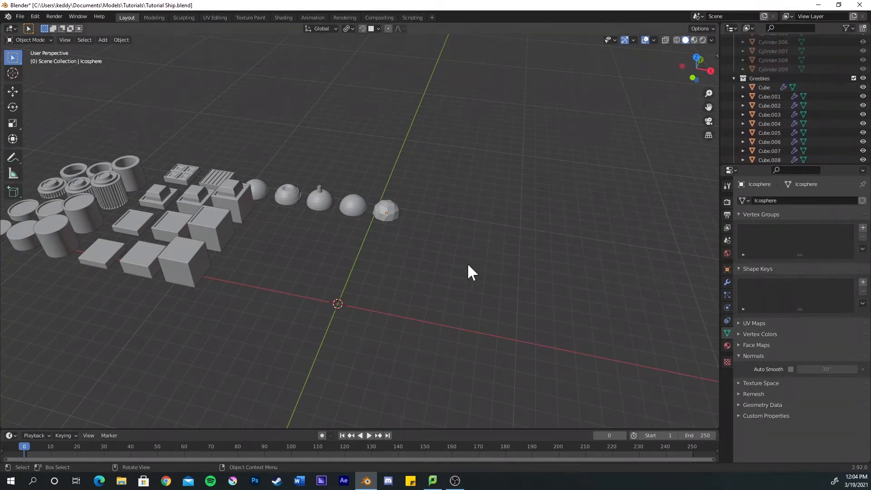
Add a mesh plane at the world origin in the free area beside the greebles
{"action": "middle_click_drag", "start_coordinate": [467, 270], "coordinate": [409, 234]}
{"action": "key", "text": "shift+a"}
{"action": "mouse_move", "coordinate": [385, 234]}
{"action": "left_click", "coordinate": [447, 233]}
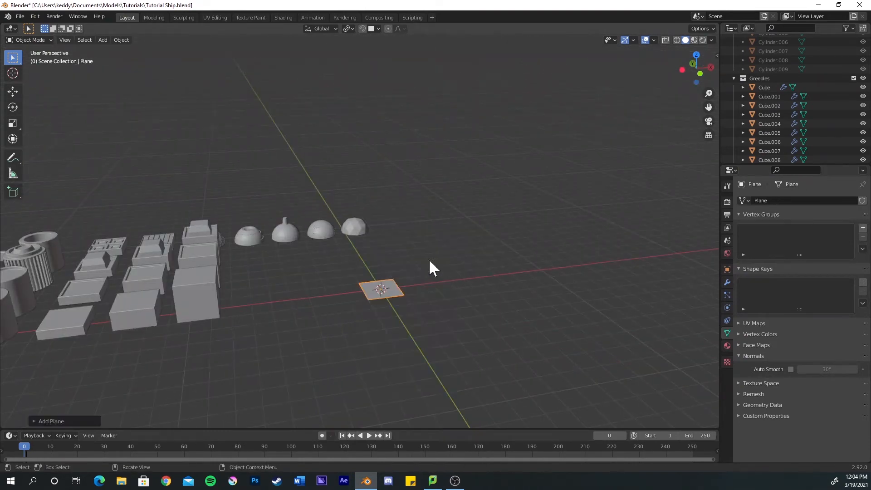
Scale the plane up evenly to several times its size and apply its scale
{"action": "middle_click_drag", "start_coordinate": [431, 295], "coordinate": [424, 295]}
{"action": "key", "text": "s"}
{"action": "left_click", "coordinate": [607, 295]}
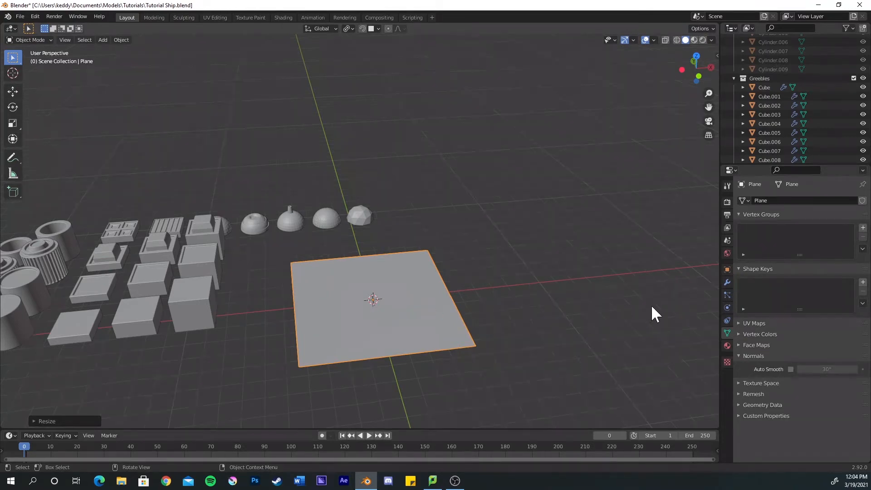
{"action": "key", "text": "ctrl+a"}
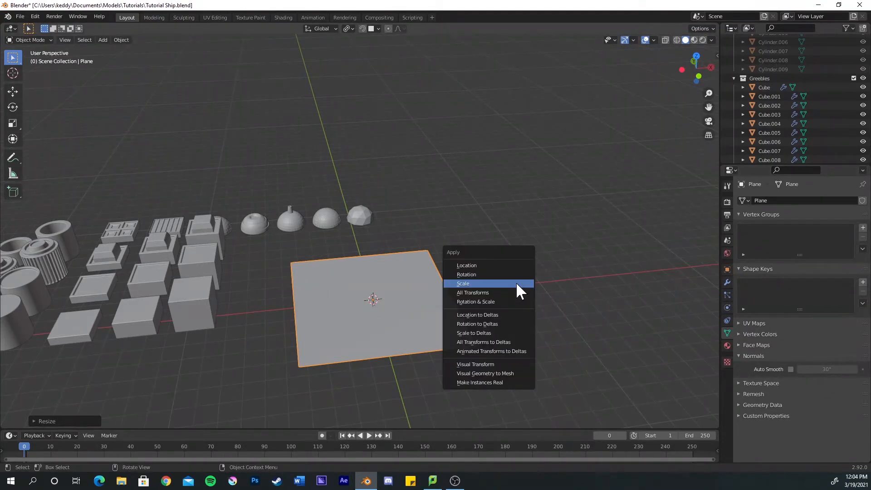
{"action": "left_click", "coordinate": [488, 283]}
Add a particle system to the plane and set its type to Hair
{"action": "left_click", "coordinate": [727, 282]}
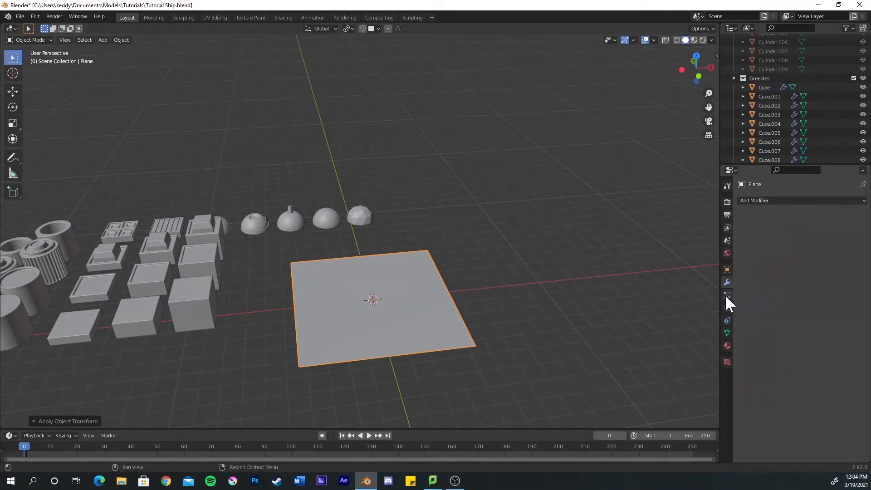
{"action": "left_click", "coordinate": [726, 295]}
{"action": "left_click", "coordinate": [863, 201]}
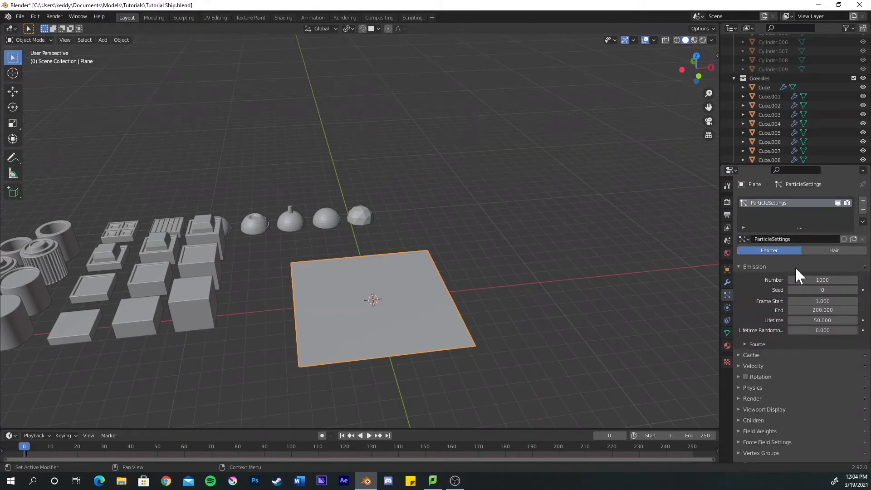
{"action": "left_click", "coordinate": [828, 249]}
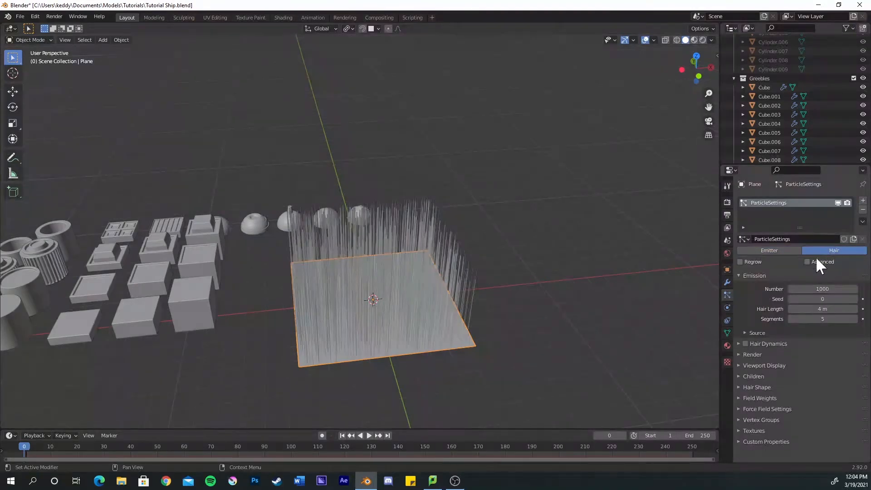
{"action": "left_click", "coordinate": [772, 249]}
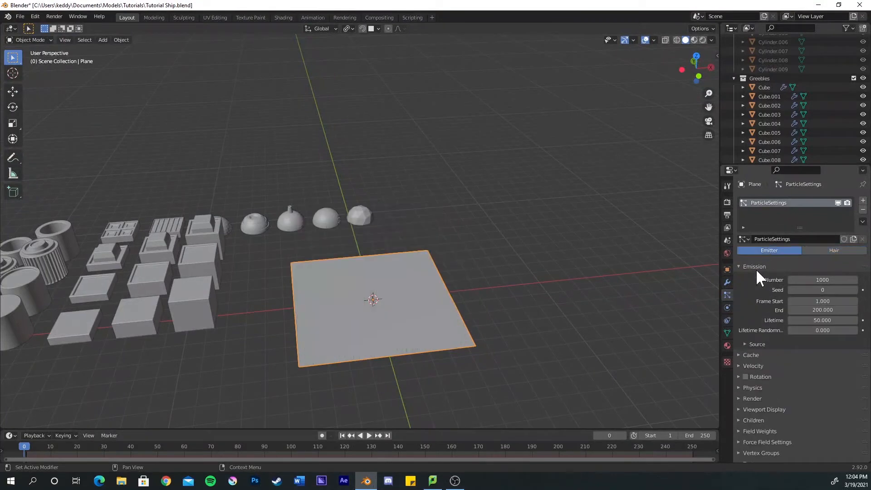
{"action": "left_click", "coordinate": [833, 251]}
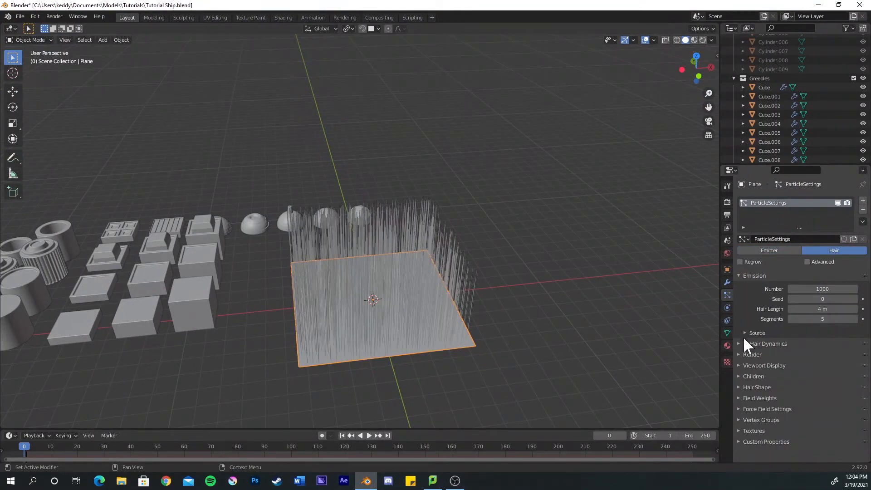
Set the plane's hair particles to render as a Collection and assign Greebles as the instance collection
{"action": "left_click", "coordinate": [739, 353]}
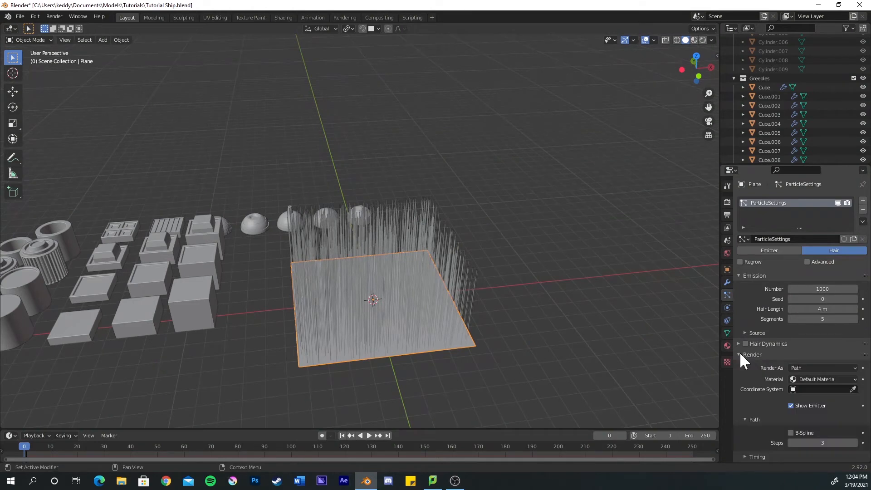
{"action": "left_click", "coordinate": [809, 366]}
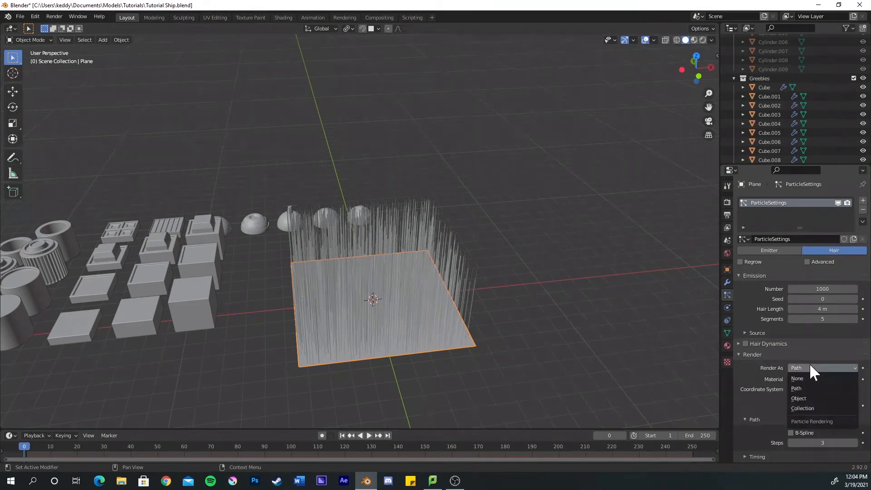
{"action": "left_click", "coordinate": [813, 408]}
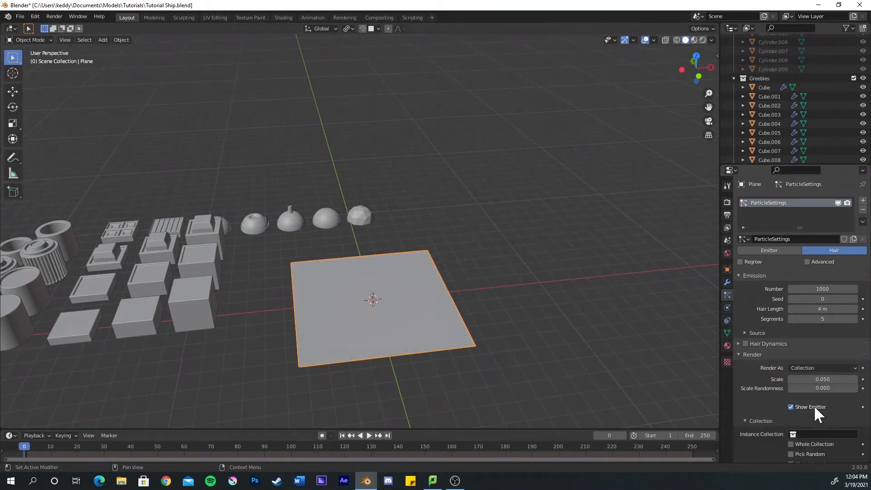
{"action": "middle_click_drag", "start_coordinate": [521, 316], "coordinate": [474, 288]}
{"action": "left_click", "coordinate": [815, 431]}
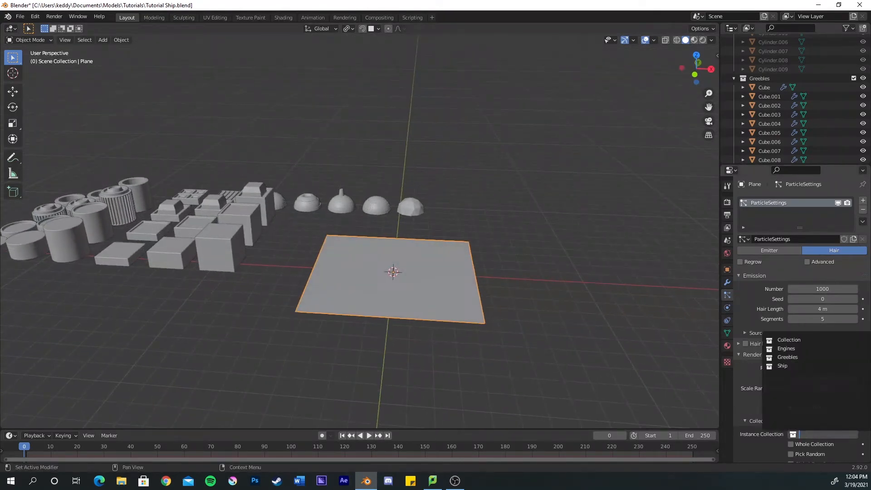
{"action": "left_click", "coordinate": [787, 357]}
{"action": "scroll", "coordinate": [522, 288], "scroll_direction": "up", "scroll_amount": 2}
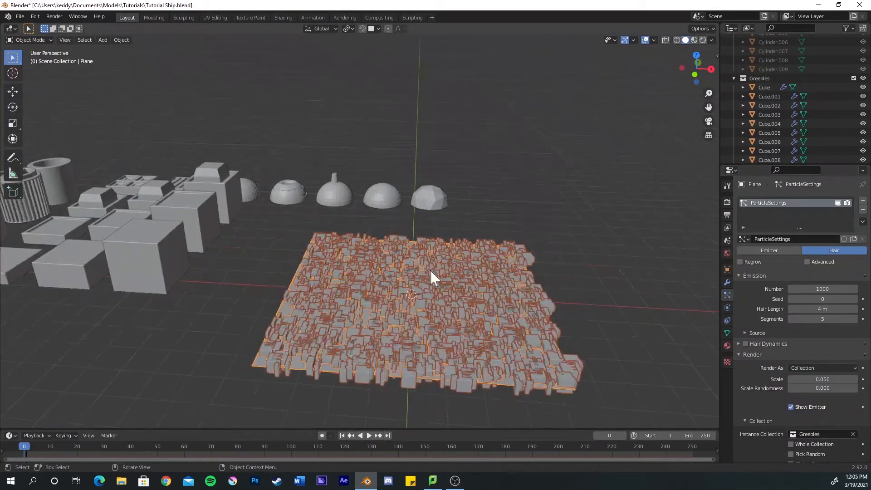
Rotate all the greeble objects about the global X axis to tip them onto their sides and apply their rotation
{"action": "middle_click_drag", "start_coordinate": [430, 268], "coordinate": [154, 181]}
{"action": "scroll", "coordinate": [154, 181], "scroll_direction": "down", "scroll_amount": 1}
{"action": "left_click_drag", "start_coordinate": [82, 144], "coordinate": [408, 265]}
{"action": "left_click_drag", "start_coordinate": [409, 172], "coordinate": [572, 216], "text": "shift"}
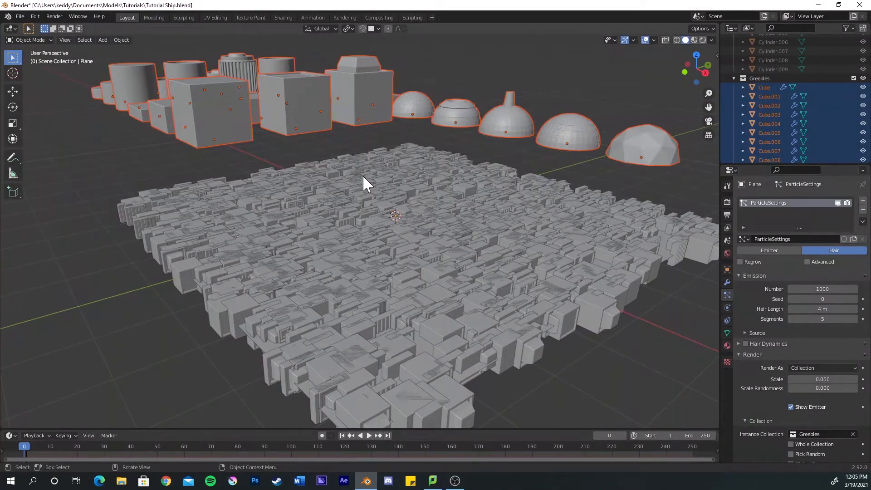
{"action": "key", "text": "r"}
{"action": "key", "text": "x"}
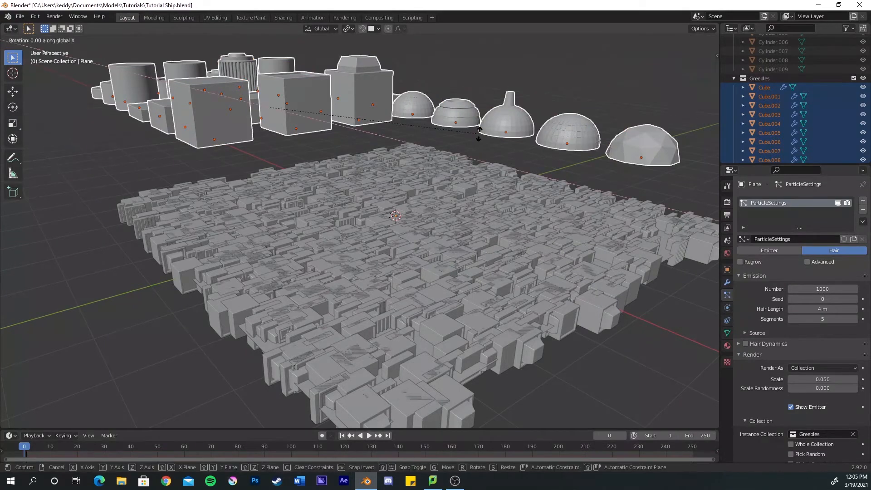
{"action": "left_click", "coordinate": [507, 133]}
{"action": "key", "text": "ctrl+a"}
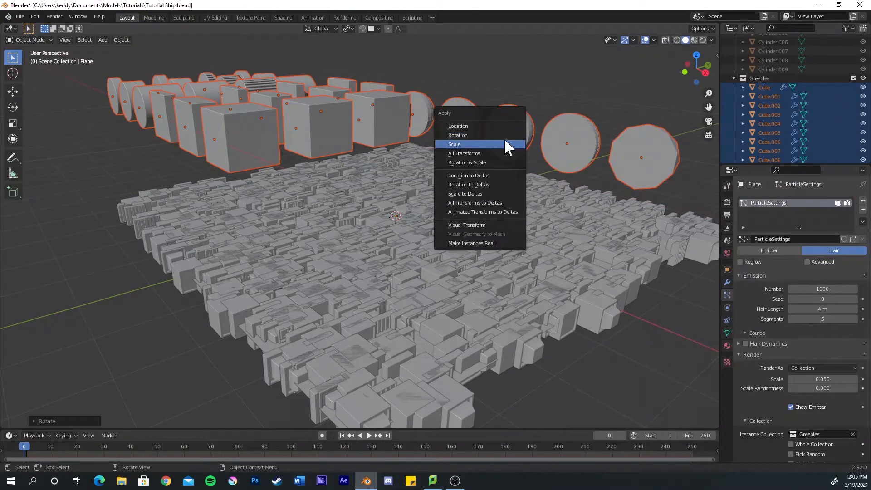
{"action": "left_click", "coordinate": [502, 135]}
Examine the orientation of the greebles scattered on the plane and look through the particle render options
{"action": "middle_click_drag", "start_coordinate": [360, 245], "coordinate": [351, 226]}
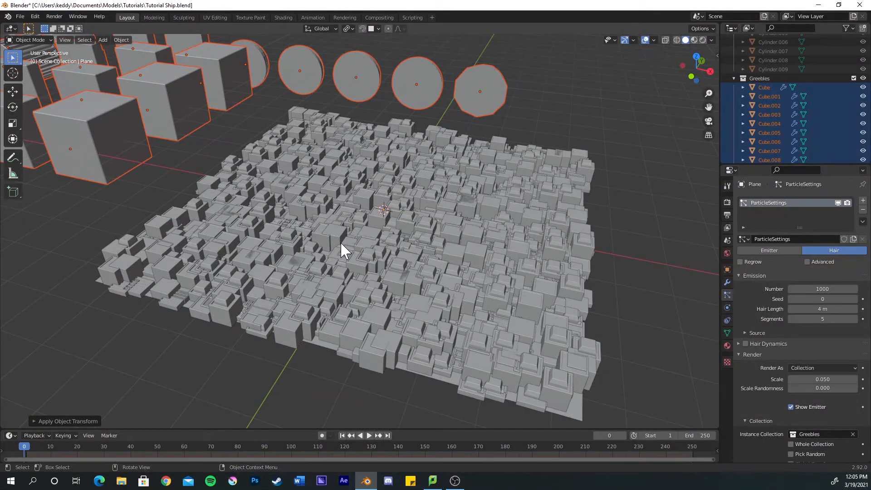
{"action": "scroll", "coordinate": [517, 236], "scroll_direction": "down", "scroll_amount": 2}
{"action": "middle_click_drag", "start_coordinate": [461, 218], "coordinate": [231, 153]}
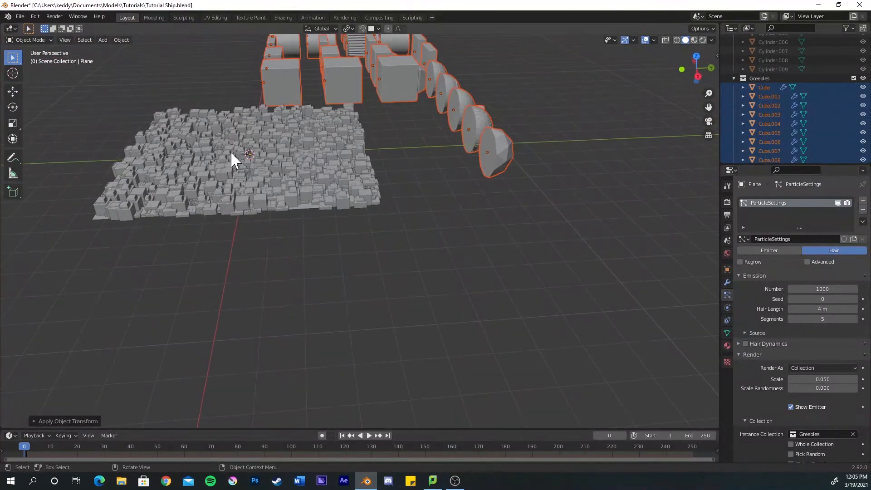
{"action": "middle_click_drag", "start_coordinate": [256, 198], "coordinate": [327, 184]}
{"action": "scroll", "coordinate": [812, 345], "scroll_direction": "down", "scroll_amount": 6}
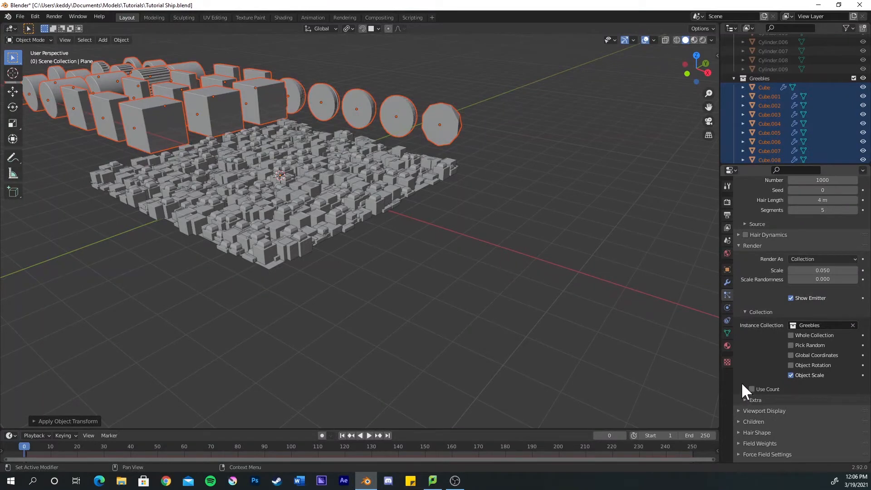
{"action": "left_click", "coordinate": [745, 395]}
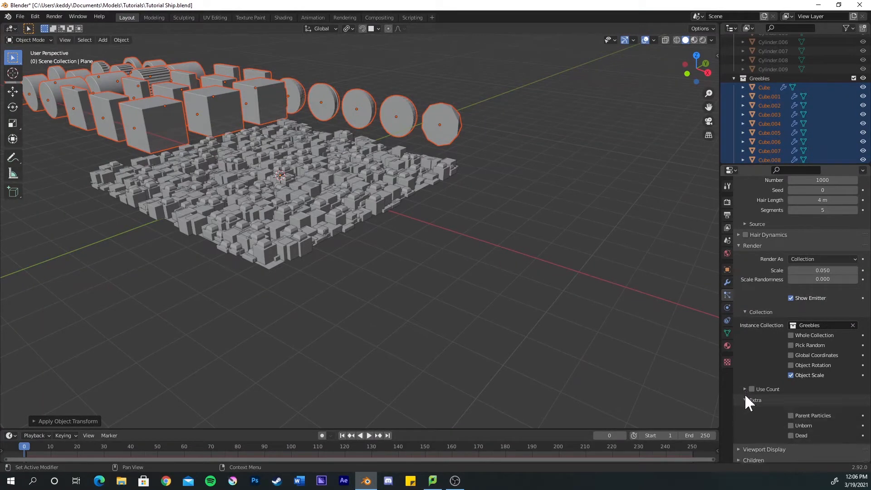
{"action": "left_click", "coordinate": [744, 395]}
{"action": "scroll", "coordinate": [746, 372], "scroll_direction": "down", "scroll_amount": 1}
{"action": "scroll", "coordinate": [746, 370], "scroll_direction": "down", "scroll_amount": 1}
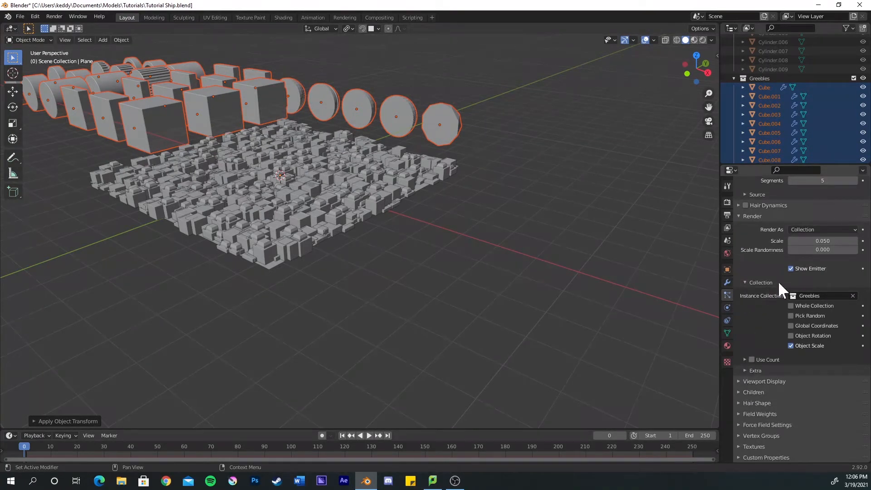
Set the particle emission number to 200
{"action": "scroll", "coordinate": [781, 279], "scroll_direction": "up", "scroll_amount": 2}
{"action": "scroll", "coordinate": [812, 279], "scroll_direction": "up", "scroll_amount": 2}
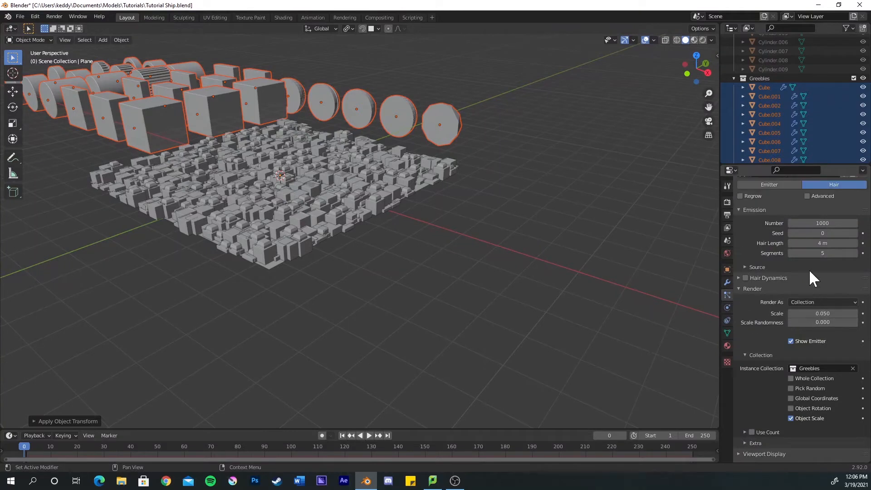
{"action": "left_click", "coordinate": [816, 223]}
{"action": "key", "text": "Return"}
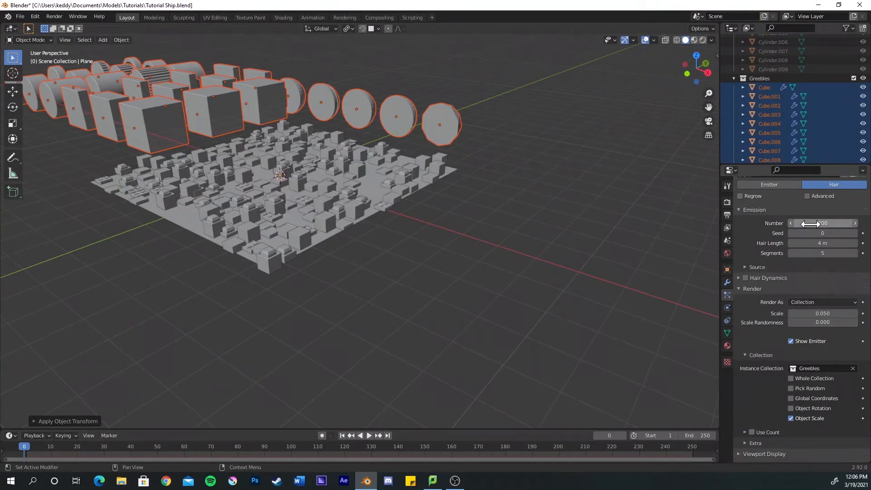
{"action": "mouse_move", "coordinate": [322, 228]}
{"action": "middle_mouse_down"}
{"action": "mouse_move", "coordinate": [344, 253]}
{"action": "mouse_move", "coordinate": [370, 253]}
{"action": "mouse_move", "coordinate": [388, 239]}
{"action": "mouse_move", "coordinate": [373, 237]}
{"action": "mouse_move", "coordinate": [340, 272]}
{"action": "mouse_move", "coordinate": [307, 272]}
{"action": "mouse_move", "coordinate": [311, 203]}
{"action": "mouse_move", "coordinate": [319, 219]}
{"action": "middle_mouse_up"}
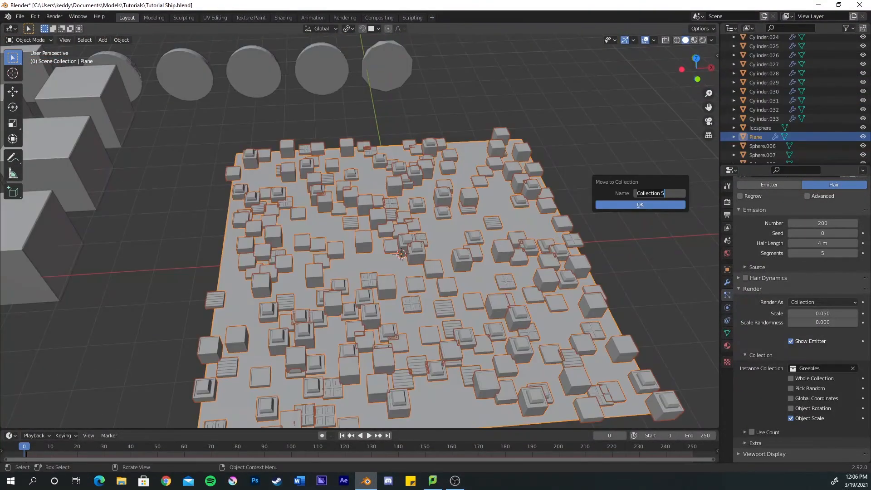
Move the plane into a new collection named Emitter and deselect it
{"action": "type", "text": "Emitter"}
{"action": "key", "text": "Return"}
{"action": "key", "text": "Return"}
{"action": "left_click", "coordinate": [621, 160]}
{"action": "middle_click_drag", "start_coordinate": [622, 161], "coordinate": [502, 208]}
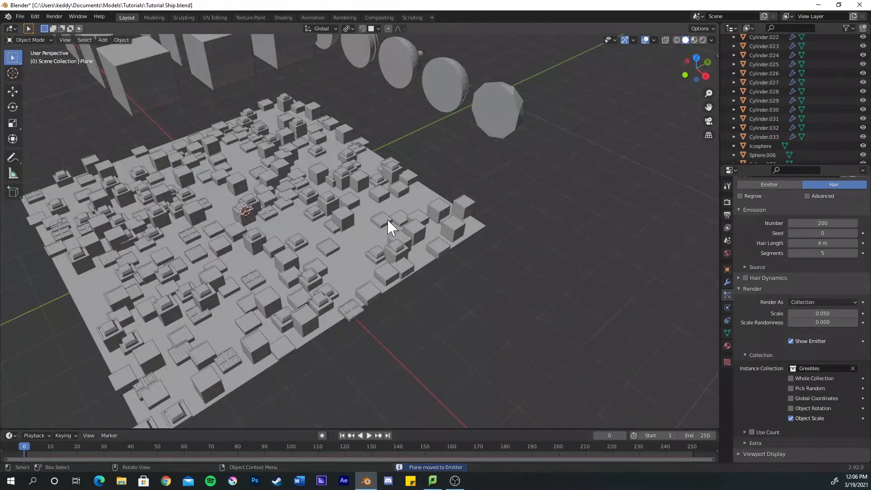
Select the emitter plane and try enabling Use Count for its Greebles collection instances
{"action": "left_click", "coordinate": [515, 117]}
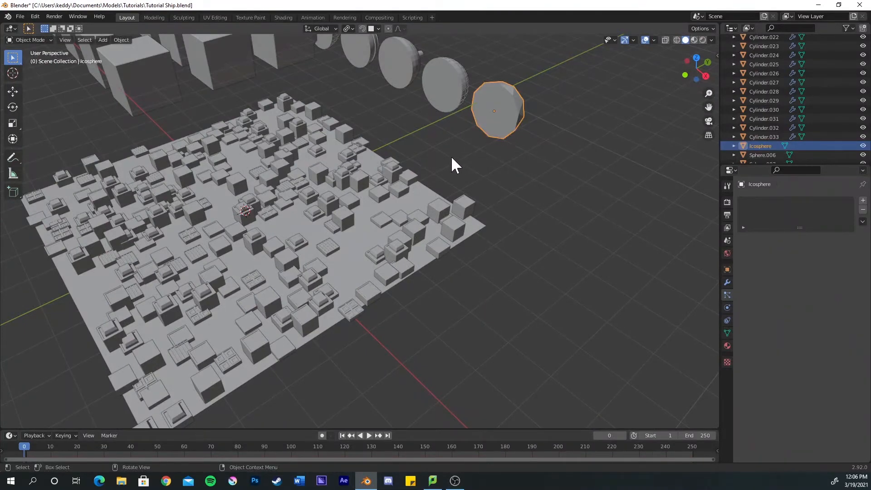
{"action": "scroll", "coordinate": [451, 156], "scroll_direction": "down", "scroll_amount": 1}
{"action": "middle_click_drag", "start_coordinate": [365, 204], "coordinate": [387, 235], "text": "shift"}
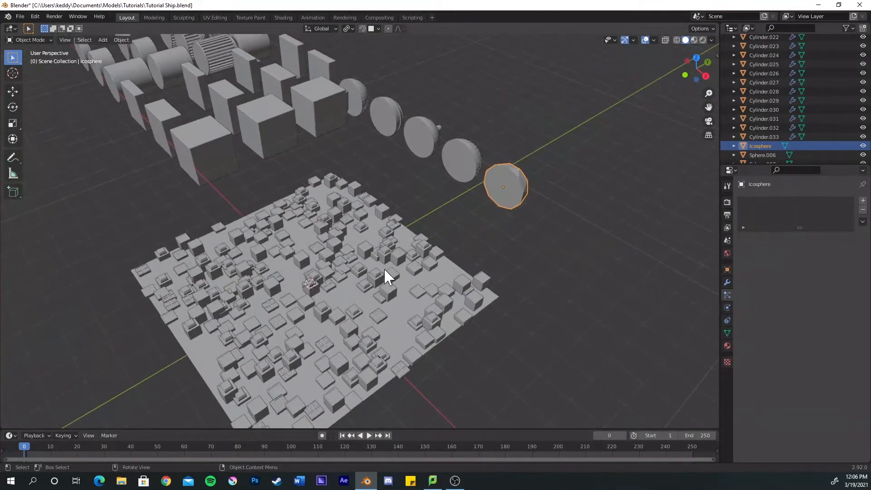
{"action": "scroll", "coordinate": [384, 268], "scroll_direction": "up", "scroll_amount": 1}
{"action": "scroll", "coordinate": [538, 183], "scroll_direction": "up", "scroll_amount": 1}
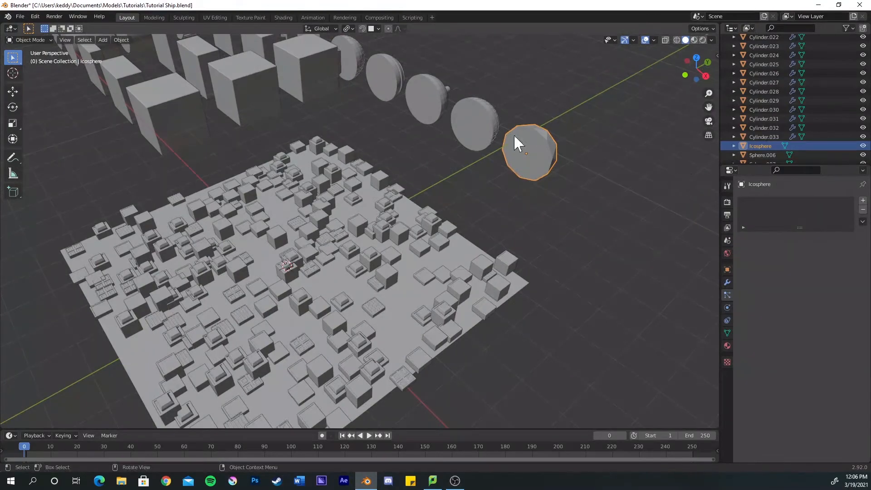
{"action": "left_click", "coordinate": [384, 303]}
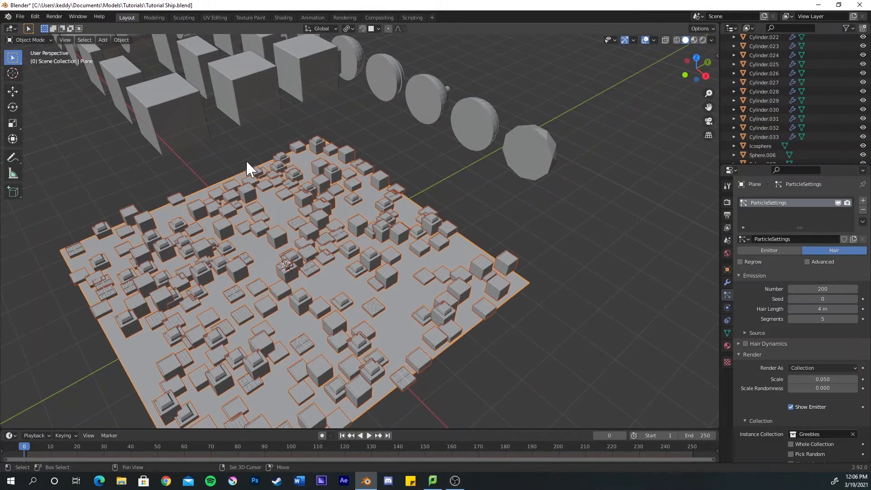
{"action": "middle_click_drag", "start_coordinate": [246, 160], "coordinate": [374, 213]}
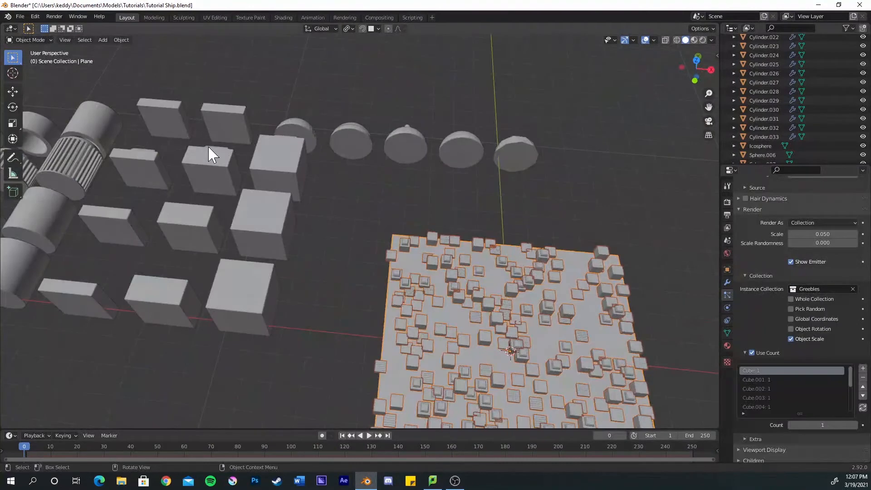
Select all the cylinder and dome greebles and move them to the Greebles collection
{"action": "middle_click_drag", "start_coordinate": [210, 152], "coordinate": [156, 140]}
{"action": "left_click_drag", "start_coordinate": [155, 135], "coordinate": [293, 335]}
{"action": "middle_click_drag", "start_coordinate": [358, 266], "coordinate": [272, 360], "text": "shift"}
{"action": "left_click_drag", "start_coordinate": [233, 196], "coordinate": [385, 229]}
{"action": "left_click_drag", "start_coordinate": [355, 199], "coordinate": [570, 260]}
{"action": "key", "text": "m"}
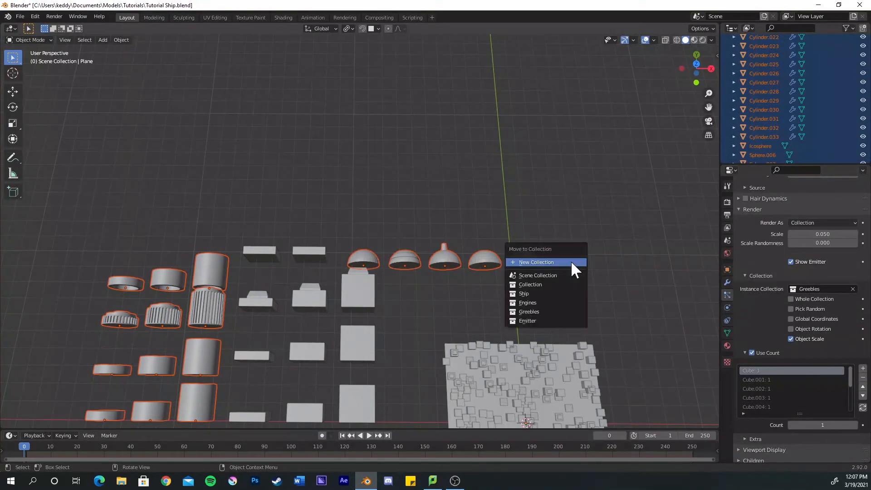
{"action": "left_click", "coordinate": [540, 310]}
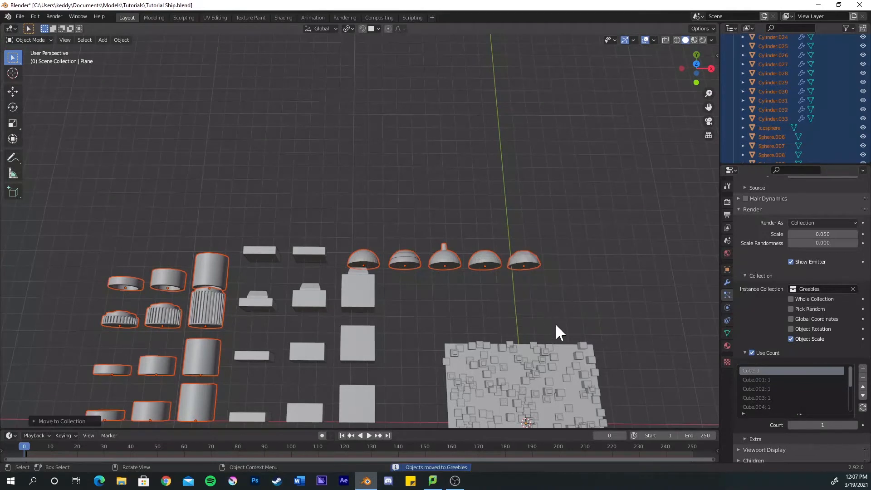
{"action": "middle_click_drag", "start_coordinate": [555, 323], "coordinate": [449, 171], "text": "shift"}
{"action": "scroll", "coordinate": [764, 109], "scroll_direction": "down", "scroll_amount": 10}
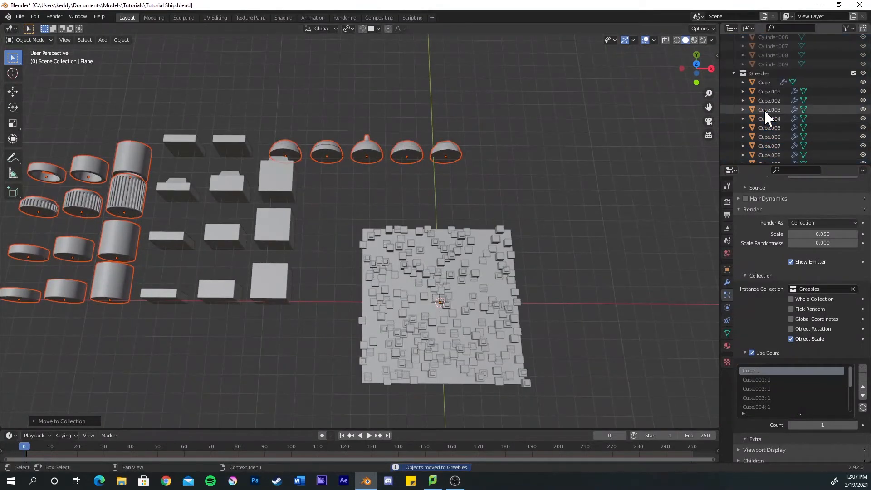
Turn off Use Count in the emitter plane's particle settings and deselect the plane
{"action": "middle_click_drag", "start_coordinate": [591, 181], "coordinate": [420, 240]}
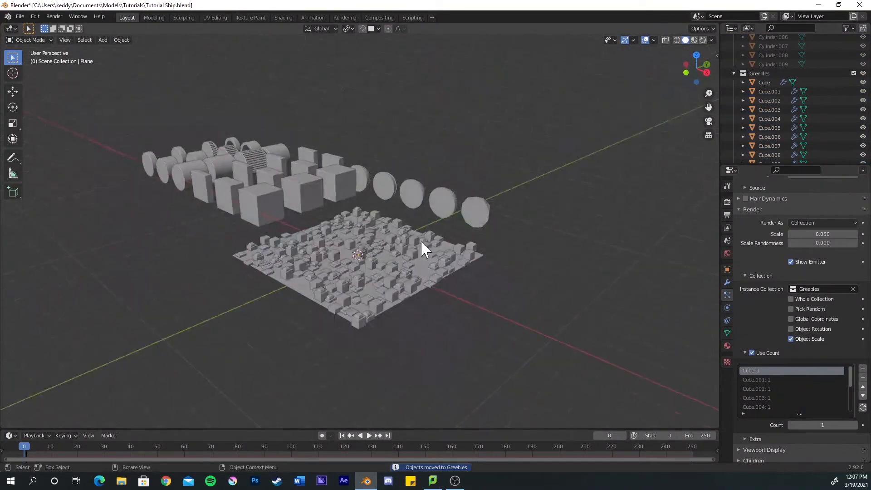
{"action": "left_click", "coordinate": [415, 260]}
{"action": "scroll", "coordinate": [395, 279], "scroll_direction": "up", "scroll_amount": 2}
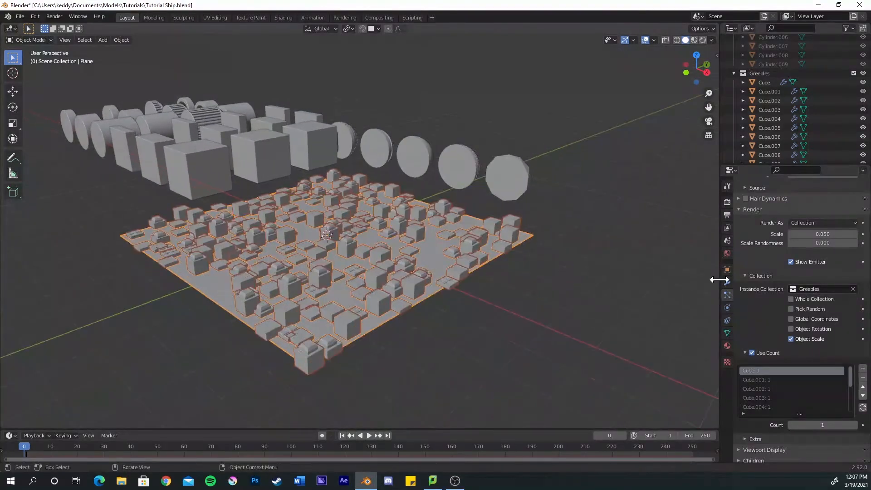
{"action": "left_click", "coordinate": [752, 352]}
{"action": "left_click", "coordinate": [744, 352]}
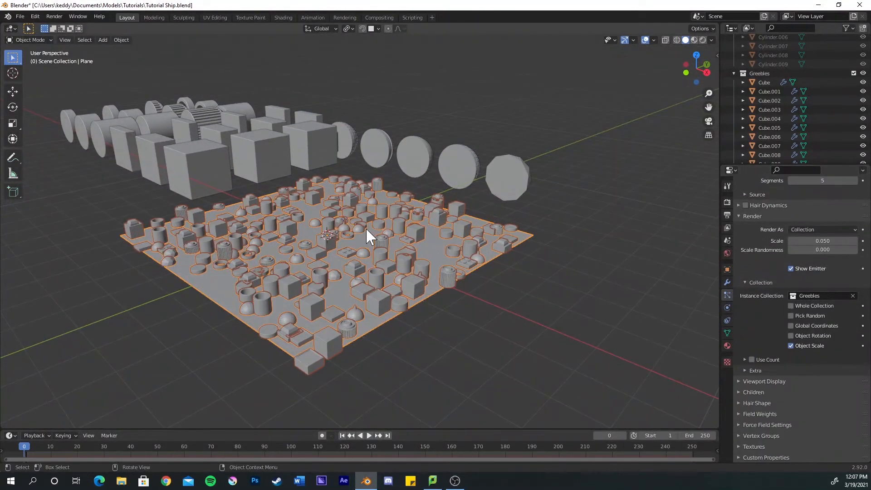
{"action": "middle_click_drag", "start_coordinate": [366, 228], "coordinate": [568, 160]}
{"action": "left_click", "coordinate": [585, 161]}
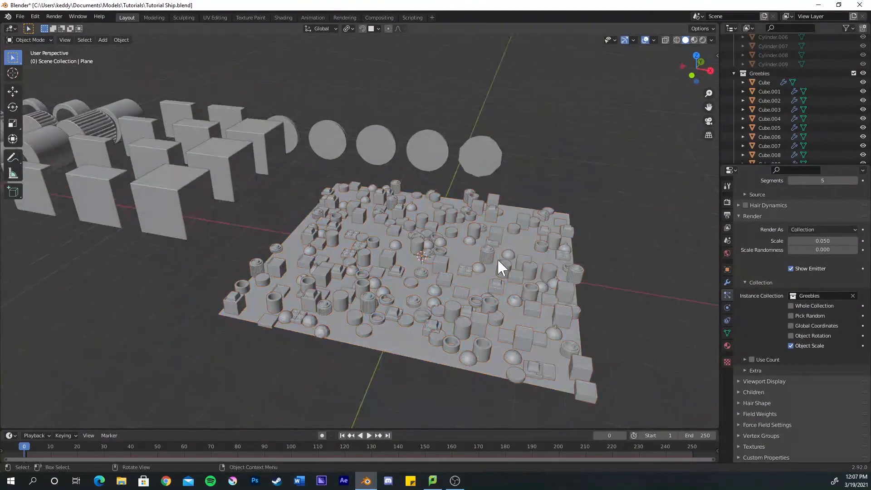
Set the particle emission number to 500 and check the denser greeble scatter on the plane
{"action": "scroll", "coordinate": [488, 261], "scroll_direction": "up", "scroll_amount": 2}
{"action": "middle_click_drag", "start_coordinate": [424, 240], "coordinate": [368, 214]}
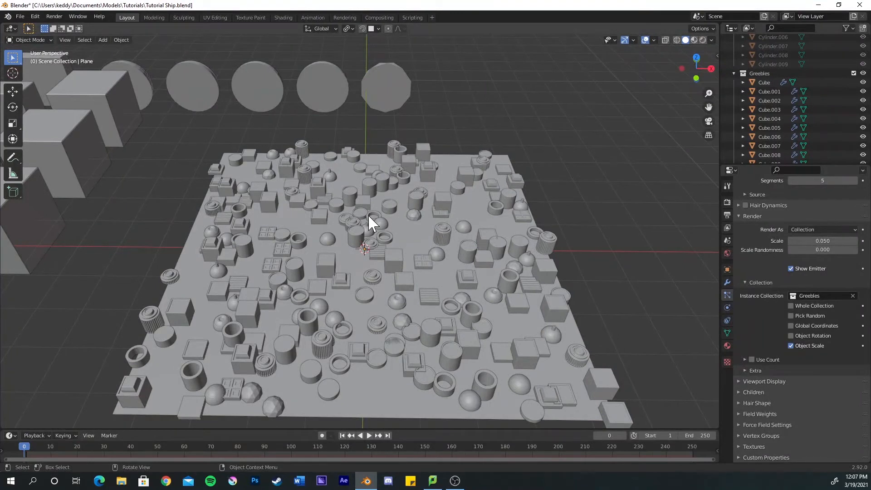
{"action": "scroll", "coordinate": [366, 222], "scroll_direction": "down", "scroll_amount": 2}
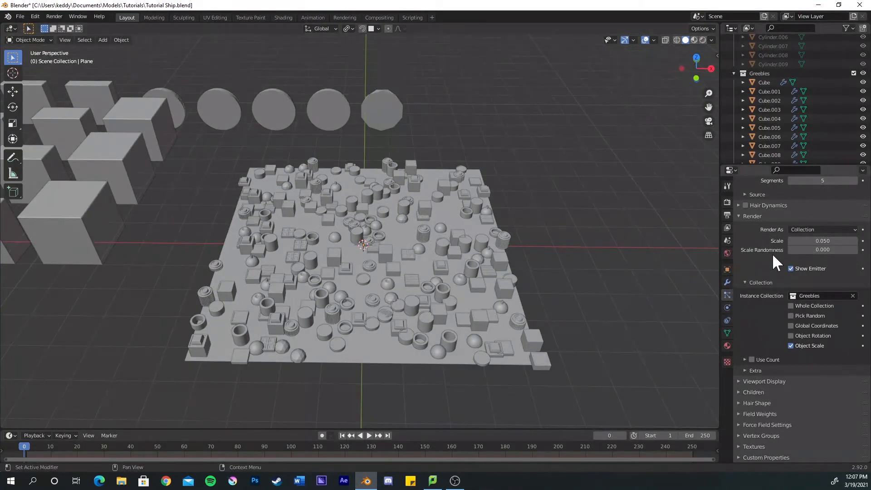
{"action": "scroll", "coordinate": [772, 253], "scroll_direction": "up", "scroll_amount": 5}
{"action": "left_click", "coordinate": [823, 240]}
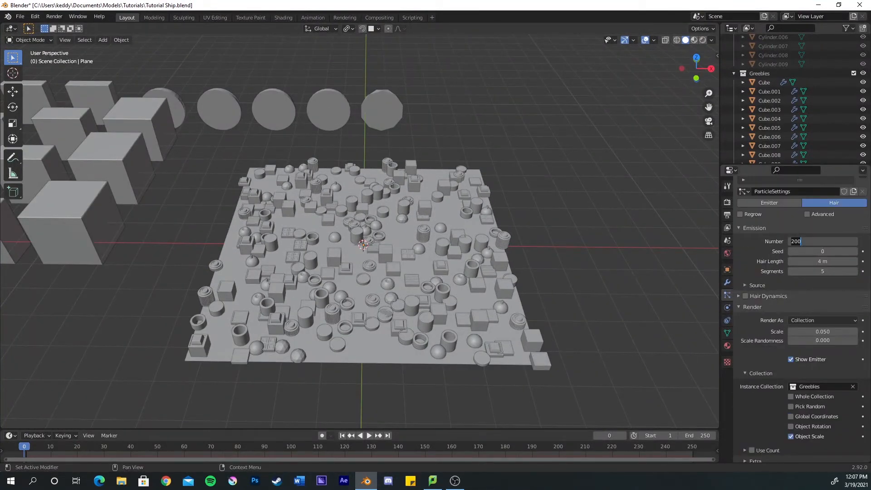
{"action": "key", "text": "Return"}
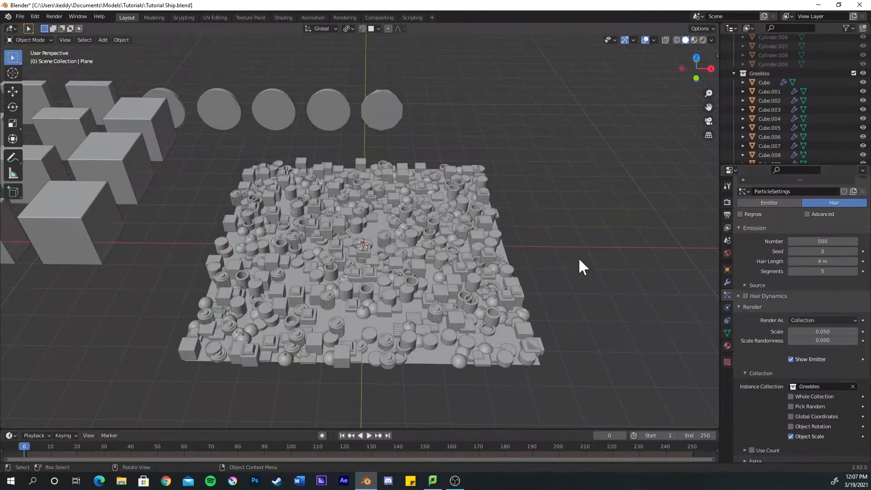
{"action": "middle_click_drag", "start_coordinate": [473, 197], "coordinate": [380, 241]}
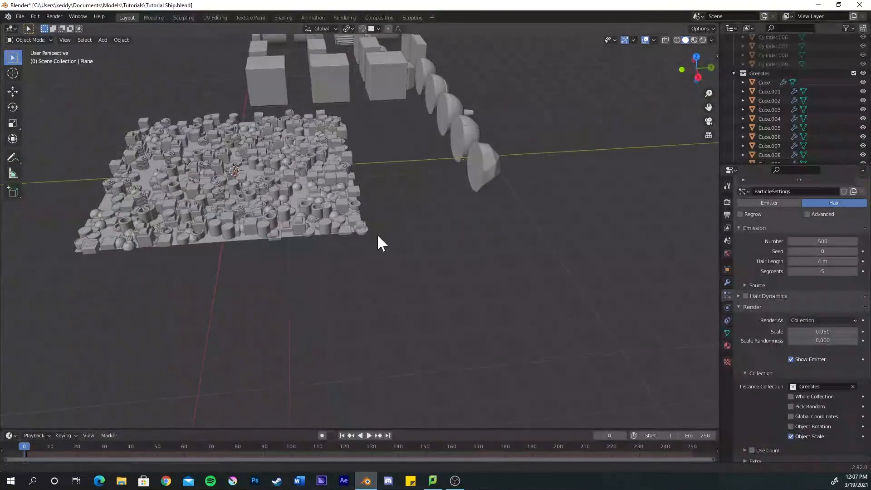
{"action": "scroll", "coordinate": [303, 229], "scroll_direction": "up", "scroll_amount": 2}
{"action": "middle_click_drag", "start_coordinate": [287, 231], "coordinate": [347, 235]}
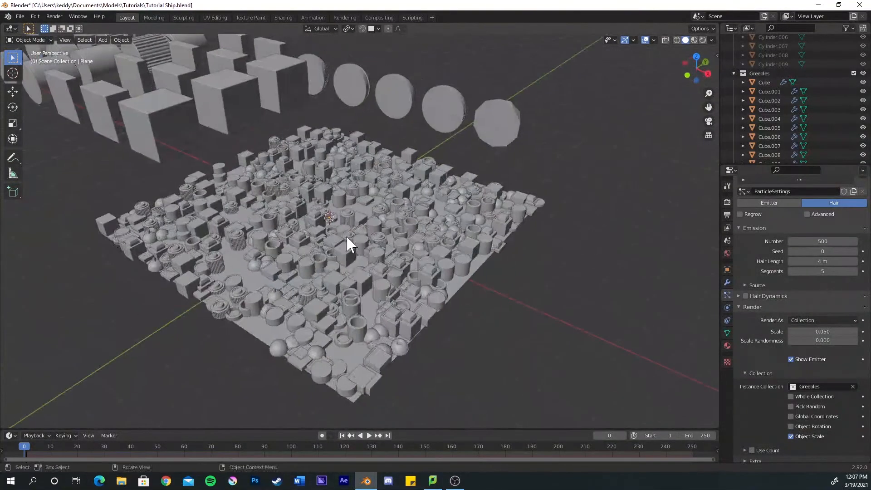
Enable Use Count for the plane's Greebles instances, add two extra Cube entries to the count list and select Cube.001
{"action": "scroll", "coordinate": [767, 331], "scroll_direction": "down", "scroll_amount": 5}
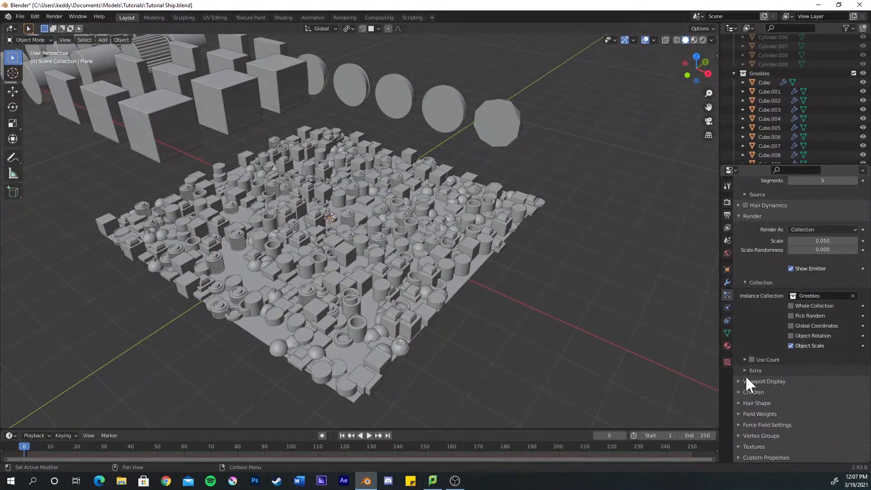
{"action": "left_click", "coordinate": [755, 357]}
{"action": "left_click", "coordinate": [744, 360]}
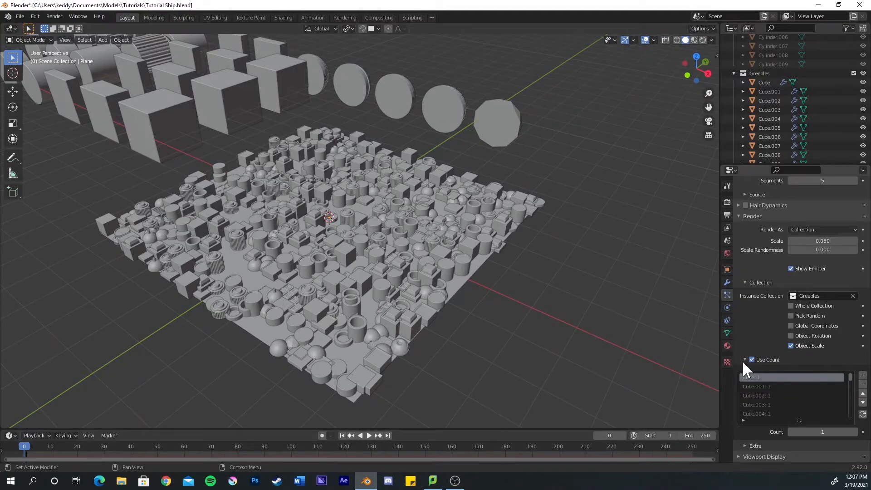
{"action": "middle_click_drag", "start_coordinate": [395, 317], "coordinate": [388, 279]}
{"action": "scroll", "coordinate": [388, 277], "scroll_direction": "up", "scroll_amount": 6}
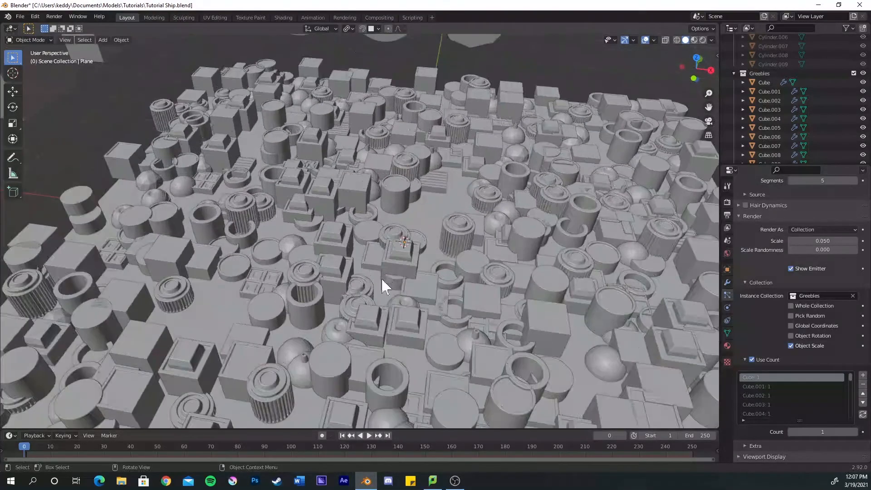
{"action": "left_click", "coordinate": [864, 375]}
{"action": "left_click", "coordinate": [864, 375]}
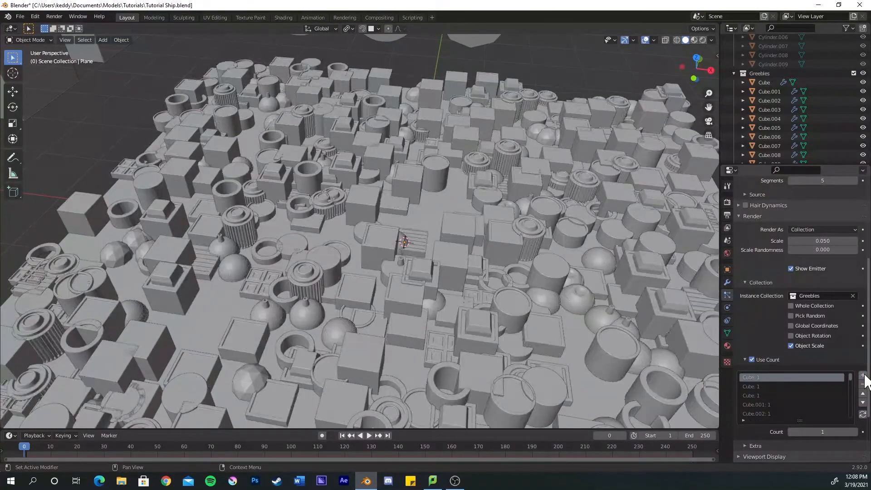
{"action": "scroll", "coordinate": [787, 399], "scroll_direction": "down", "scroll_amount": 1}
{"action": "left_click", "coordinate": [771, 395]}
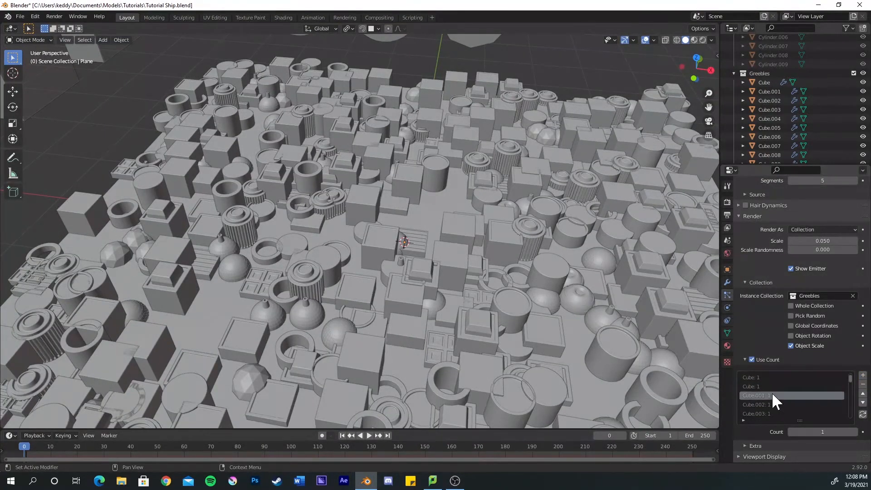
Rename the plain medium-depth box (Cube.001) as Cube Short
{"action": "scroll", "coordinate": [297, 238], "scroll_direction": "down", "scroll_amount": 5}
{"action": "scroll", "coordinate": [168, 162], "scroll_direction": "down", "scroll_amount": 3}
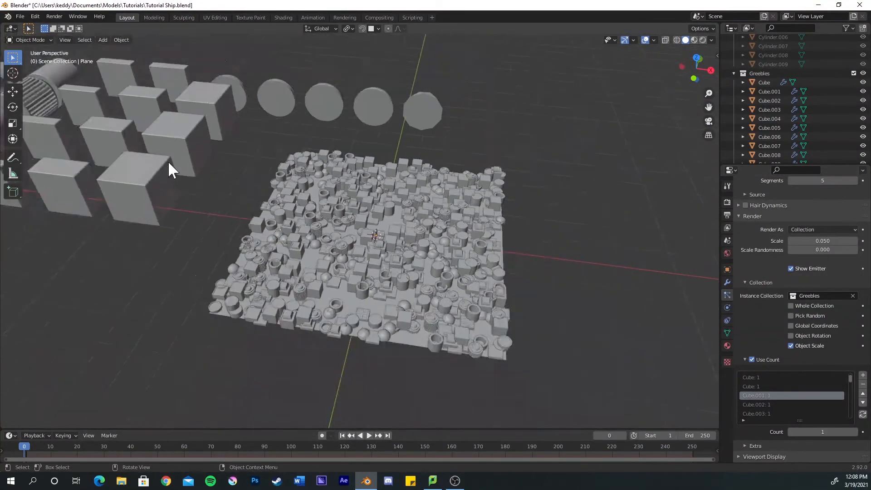
{"action": "middle_click_drag", "start_coordinate": [266, 243], "coordinate": [350, 279], "text": "shift"}
{"action": "middle_click_drag", "start_coordinate": [201, 211], "coordinate": [376, 250]}
{"action": "left_click", "coordinate": [380, 258]}
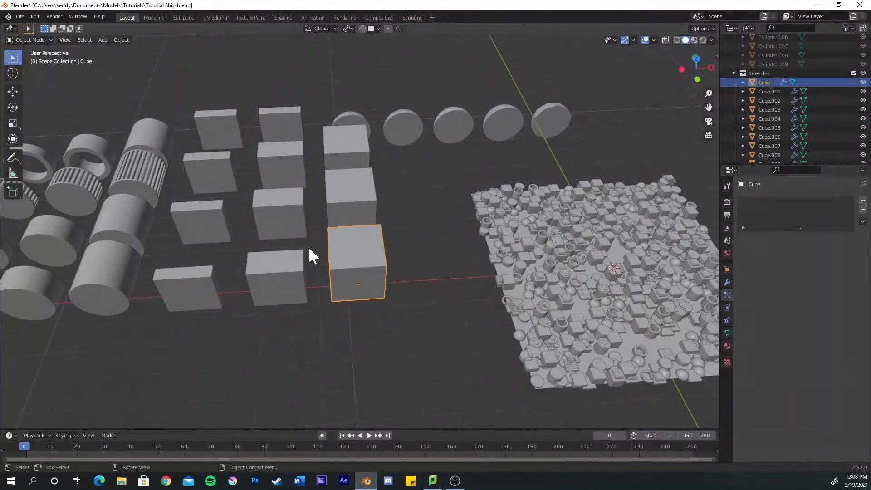
{"action": "middle_click_drag", "start_coordinate": [311, 253], "coordinate": [325, 133]}
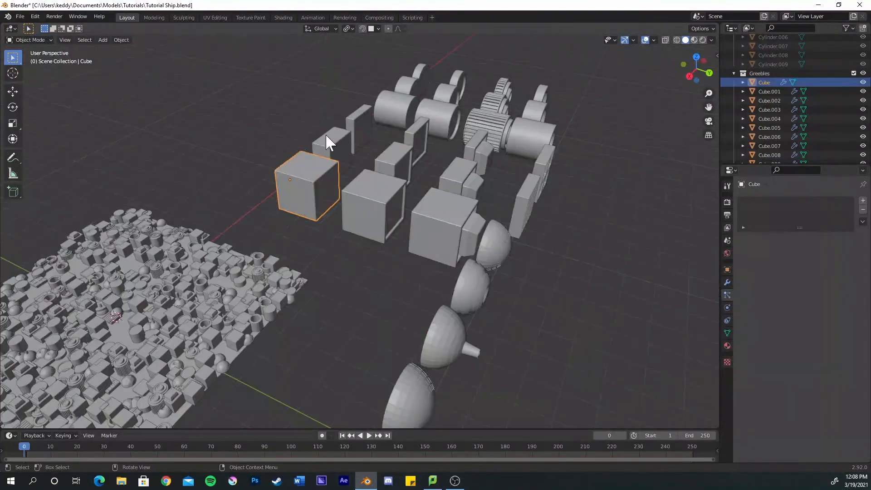
{"action": "left_click", "coordinate": [326, 135]}
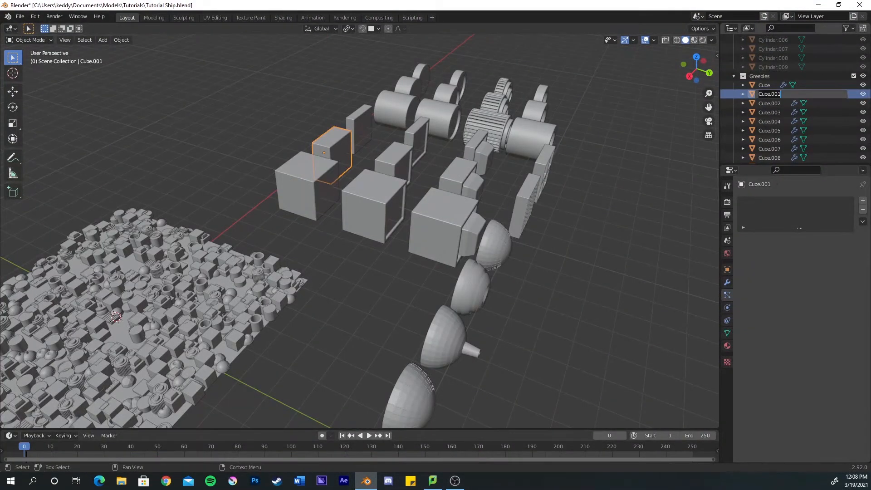
{"action": "left_click", "coordinate": [727, 270]}
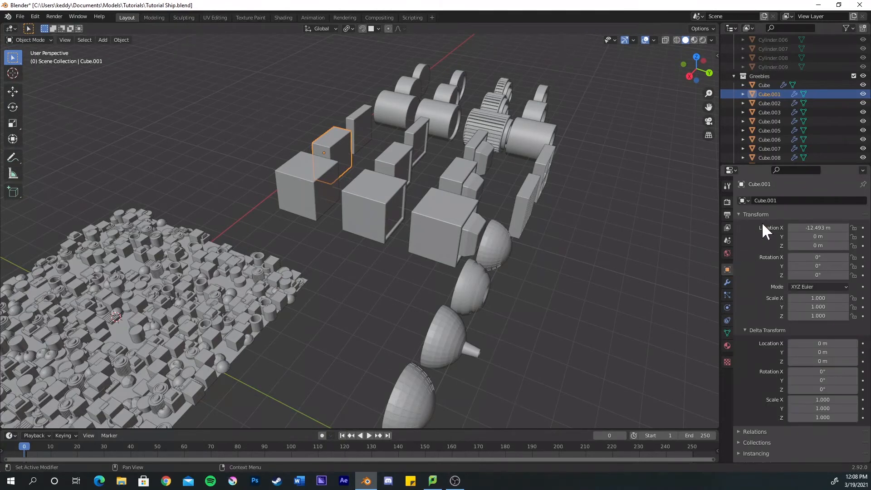
{"action": "left_click", "coordinate": [782, 200]}
{"action": "type", "text": "Cu"}
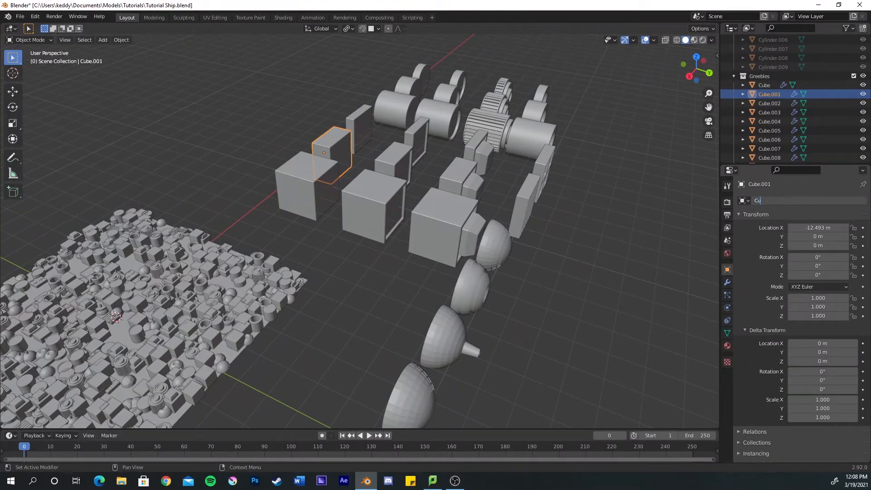
{"action": "type", "text": "be Short"}
{"action": "key", "text": "Return"}
Rename the thinnest plain box (Cube.002) as Cube Tiny
{"action": "left_click", "coordinate": [368, 117]}
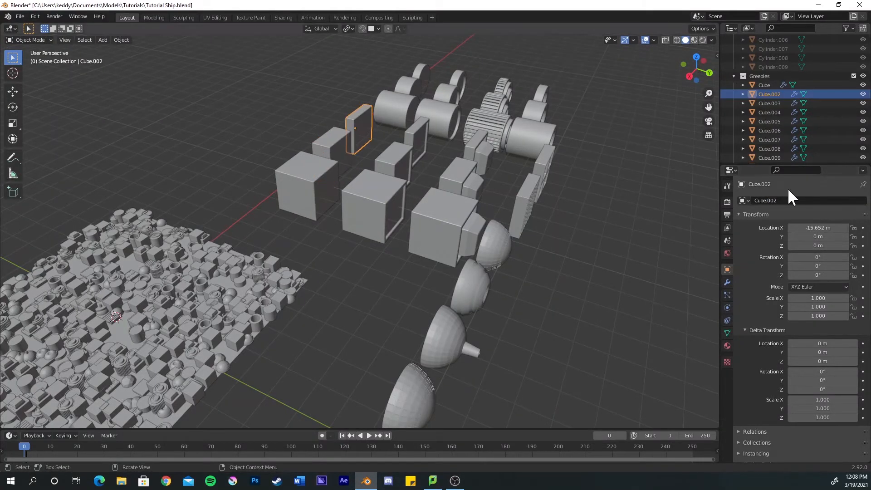
{"action": "left_click", "coordinate": [790, 200]}
{"action": "type", "text": "Cube"}
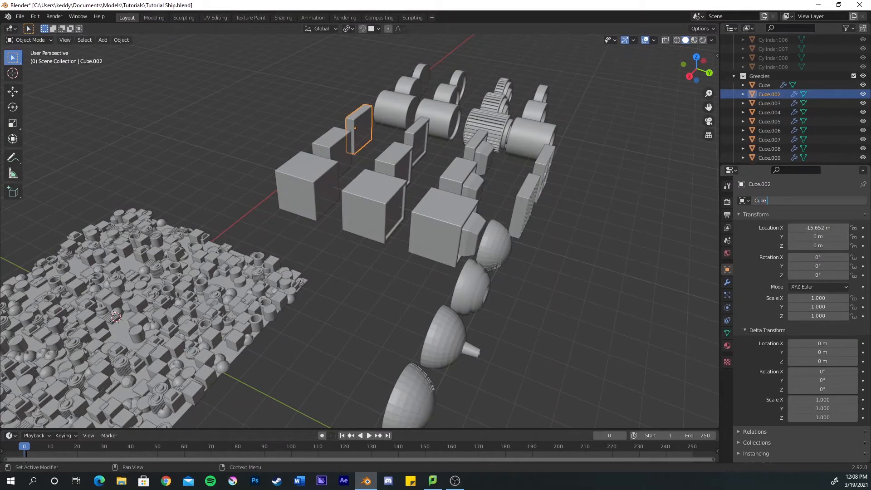
{"action": "type", "text": " Tiny"}
{"action": "key", "text": "Return"}
Rename the full-depth box with the inset face (Cube.003) as Cube Inset
{"action": "left_click", "coordinate": [371, 196]}
{"action": "left_click", "coordinate": [789, 200]}
{"action": "type", "text": "Buce"}
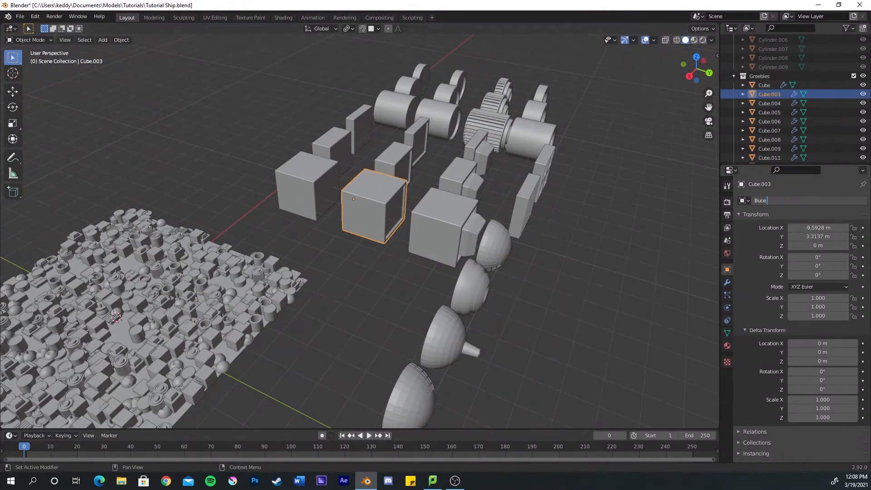
{"action": "key", "text": "Return"}
Rename the medium-depth inset box as Cube Inset Small and the thinnest inset box as Cube Inset Tiny
{"action": "middle_click_drag", "start_coordinate": [512, 202], "coordinate": [352, 205]}
{"action": "left_click", "coordinate": [352, 205]}
{"action": "left_click", "coordinate": [790, 200]}
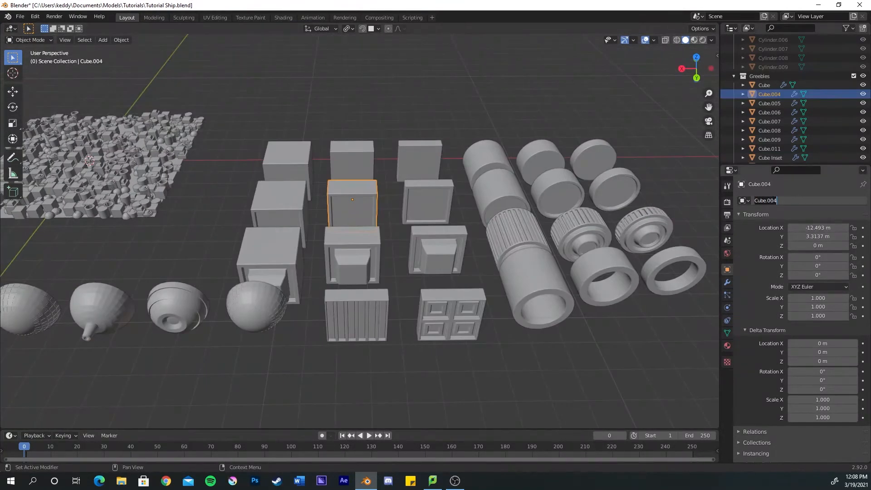
{"action": "type", "text": "Cube Inset Small"}
{"action": "key", "text": "Return"}
{"action": "left_click", "coordinate": [428, 203]}
{"action": "left_click", "coordinate": [788, 200]}
{"action": "type", "text": "Cube Inset Tiny"}
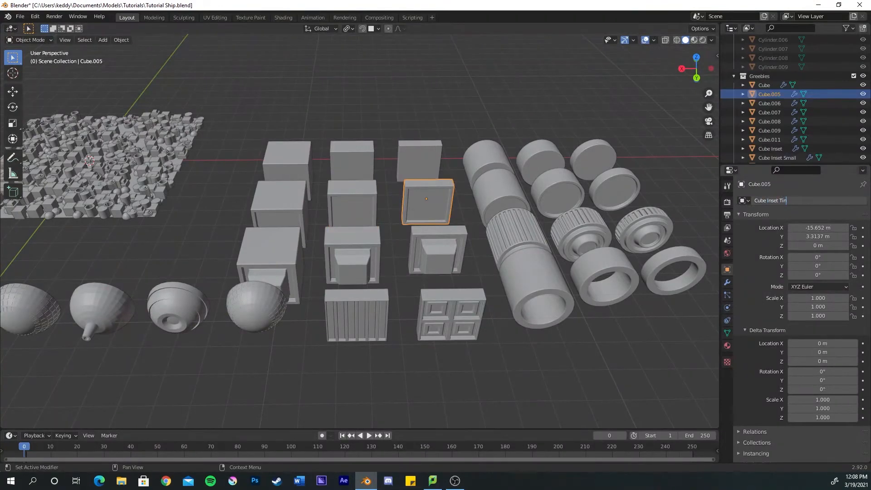
{"action": "key", "text": "Return"}
Rename the full-depth box with the protruding block as Cube Extude
{"action": "left_click", "coordinate": [277, 254]}
{"action": "left_click", "coordinate": [774, 201]}
{"action": "type", "text": "Cube Extude"}
{"action": "key", "text": "Return"}
Rename the medium-depth box with the protruding block as Cube Extrude Small and the thinnest one as Cube Extrude Tiny
{"action": "left_click", "coordinate": [352, 254]}
{"action": "left_click", "coordinate": [775, 201]}
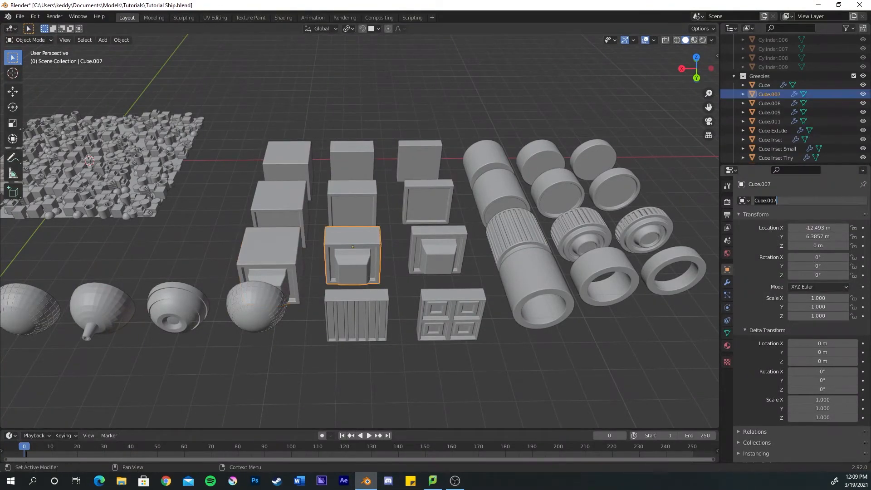
{"action": "type", "text": "Cube Extrude Small"}
{"action": "key", "text": "Return"}
{"action": "left_click", "coordinate": [414, 262]}
{"action": "left_click", "coordinate": [775, 201]}
{"action": "type", "text": "Cube Extrude Tiny"}
{"action": "key", "text": "Return"}
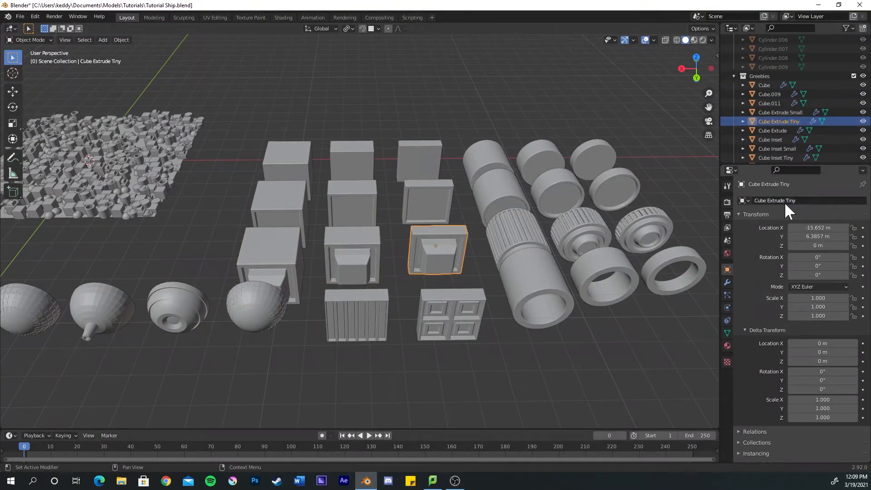
Rename the box with vertical grooves and name the four-panel box Quad Shape
{"action": "left_click", "coordinate": [356, 315]}
{"action": "left_click", "coordinate": [775, 201]}
{"action": "type", "text": "Cube Short"}
{"action": "key", "text": "Return"}
{"action": "left_click", "coordinate": [451, 313]}
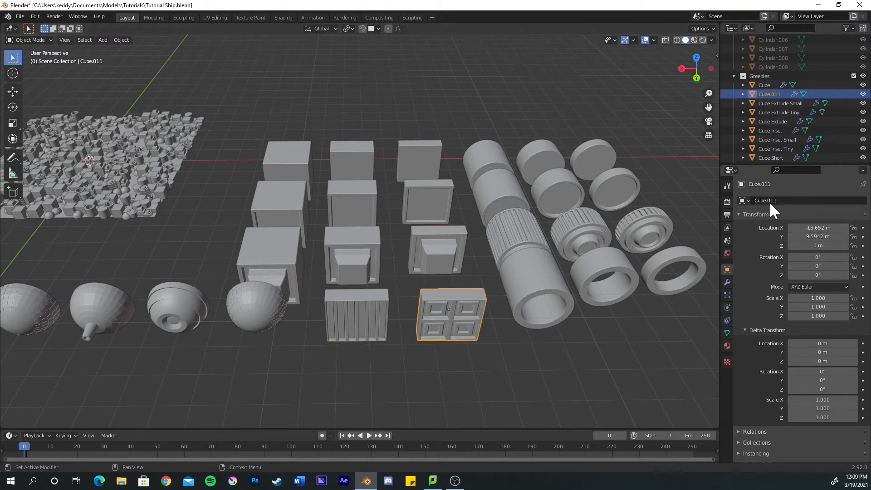
{"action": "left_click", "coordinate": [775, 201]}
{"action": "type", "text": "Quad Shape"}
{"action": "key", "text": "Return"}
Rename the medium-length plain cylinder as Cylinder Small and the shortest plain cylinder as Cylinder Tiny
{"action": "middle_click_drag", "start_coordinate": [245, 297], "coordinate": [458, 317]}
{"action": "left_click", "coordinate": [363, 236]}
{"action": "left_click", "coordinate": [775, 201]}
{"action": "left_click", "coordinate": [303, 261]}
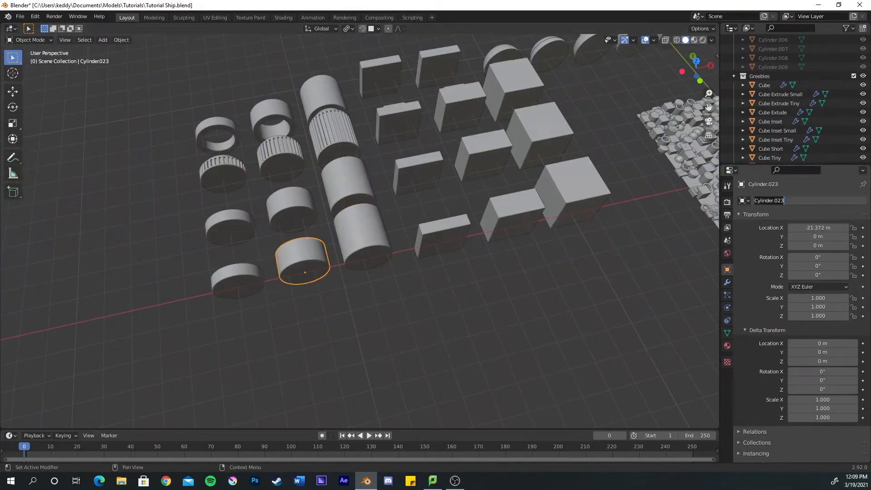
{"action": "type", "text": "Cylinder Small"}
{"action": "key", "text": "Return"}
{"action": "left_click", "coordinate": [238, 281]}
{"action": "left_click", "coordinate": [784, 201]}
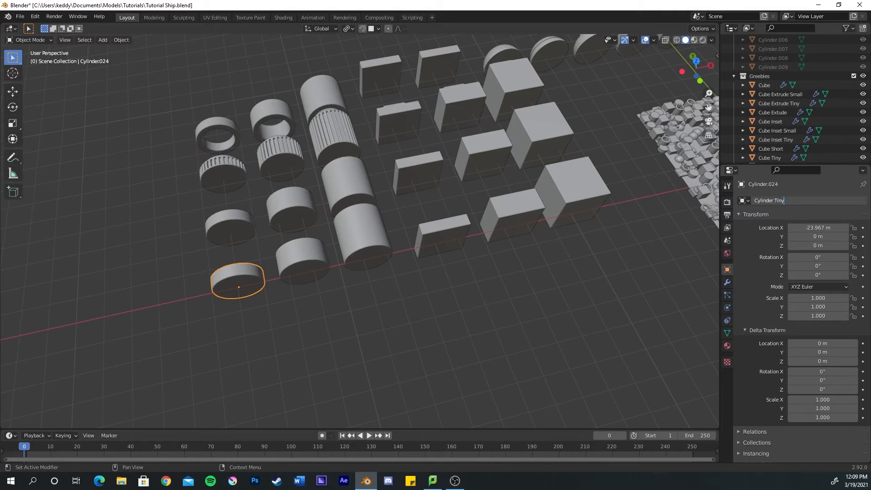
{"action": "key", "text": "Return"}
Rename the shortest cylinder with the inset face (Cylinder.027) as Cylinder Tiny Inset
{"action": "left_click", "coordinate": [230, 227]}
{"action": "left_click", "coordinate": [784, 201]}
{"action": "key", "text": "Escape"}
{"action": "middle_click_drag", "start_coordinate": [151, 306], "coordinate": [294, 259]}
{"action": "left_click", "coordinate": [792, 201]}
{"action": "type", "text": "Cylinder "}
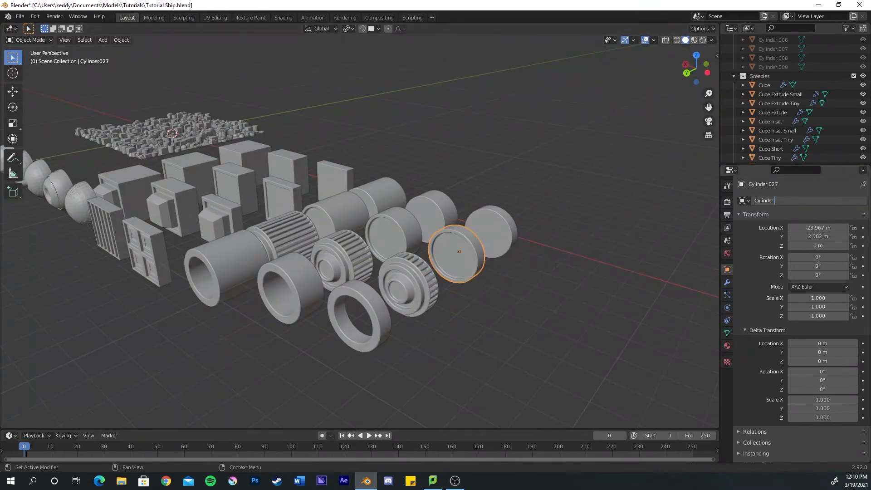
{"action": "type", "text": "Tiny Inset"}
{"action": "key", "text": "Return"}
Name the medium-length inset cylinder Cylinder Small Inset and the longest inset cylinder Cylinder Inset
{"action": "left_click", "coordinate": [345, 214]}
{"action": "left_click", "coordinate": [785, 200]}
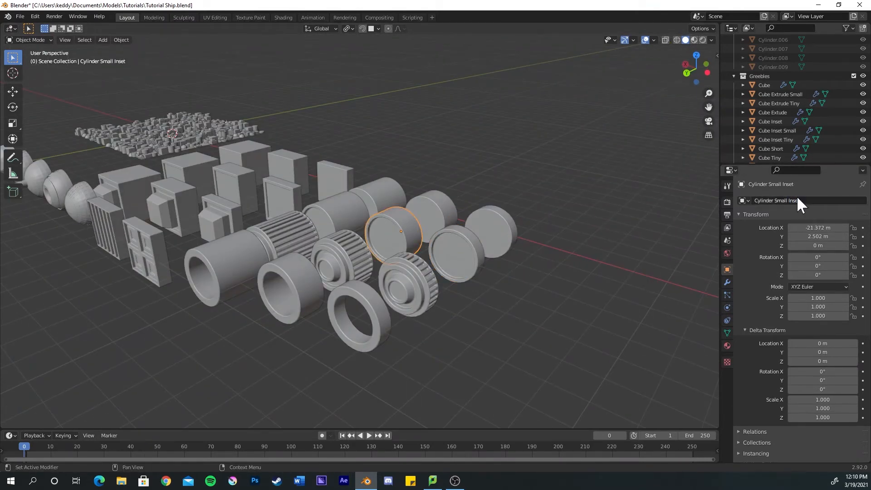
{"action": "key", "text": "BackSpace"}
{"action": "key", "text": "BackSpace"}
{"action": "key", "text": "BackSpace"}
{"action": "key", "text": "BackSpace"}
{"action": "type", "text": "Inset"}
{"action": "key", "text": "Return"}
Rename the longest ridged cylinder (Cylinder.028) as Cylinder Grid Inset
{"action": "left_click", "coordinate": [286, 232]}
{"action": "left_click", "coordinate": [788, 200]}
{"action": "key", "text": "Right"}
{"action": "key", "text": "BackSpace"}
{"action": "key", "text": "BackSpace"}
{"action": "key", "text": "BackSpace"}
{"action": "key", "text": "BackSpace"}
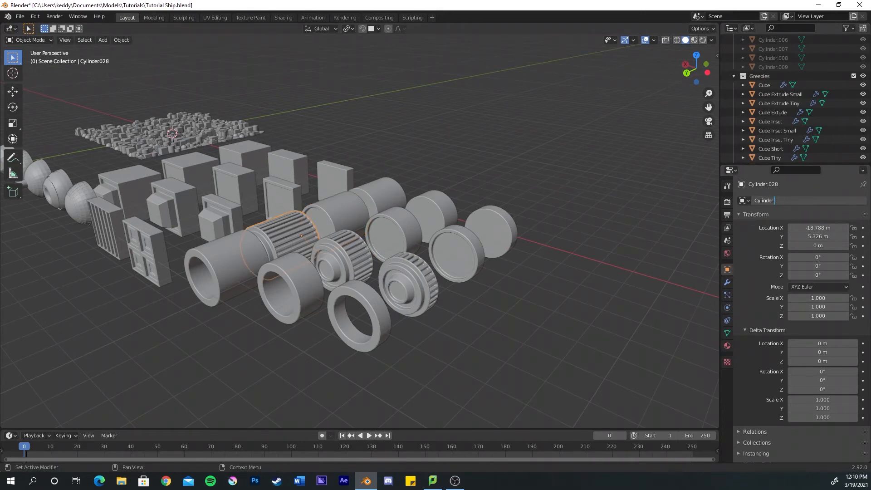
{"action": "type", "text": "Grid Inset"}
{"action": "key", "text": "Return"}
Rename the two shorter ridged cylinders as grid insets, using Cylinder Grid Inset Small for the medium-length one
{"action": "left_click", "coordinate": [408, 283]}
{"action": "left_click", "coordinate": [785, 203]}
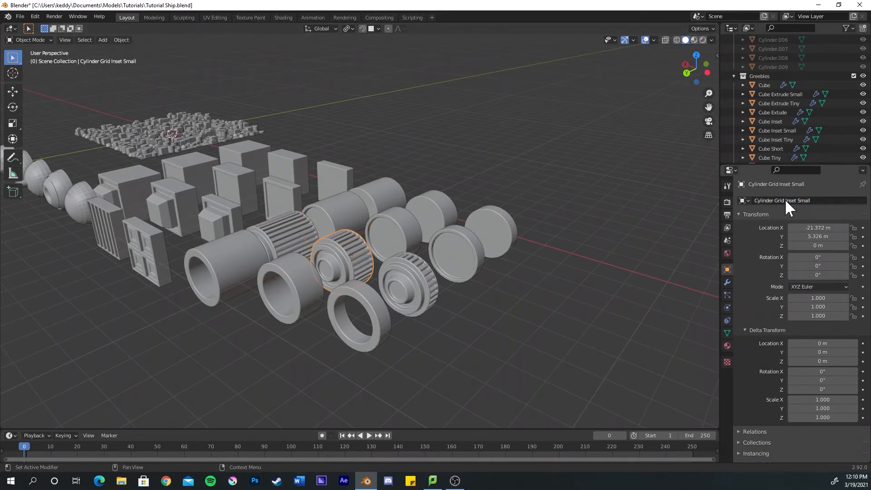
{"action": "type", "text": "Grid Inset"}
{"action": "key", "text": "Return"}
Rename the longest hollow cylinder and name the medium-length hollow one Cylinder Hole Small
{"action": "left_click", "coordinate": [292, 272]}
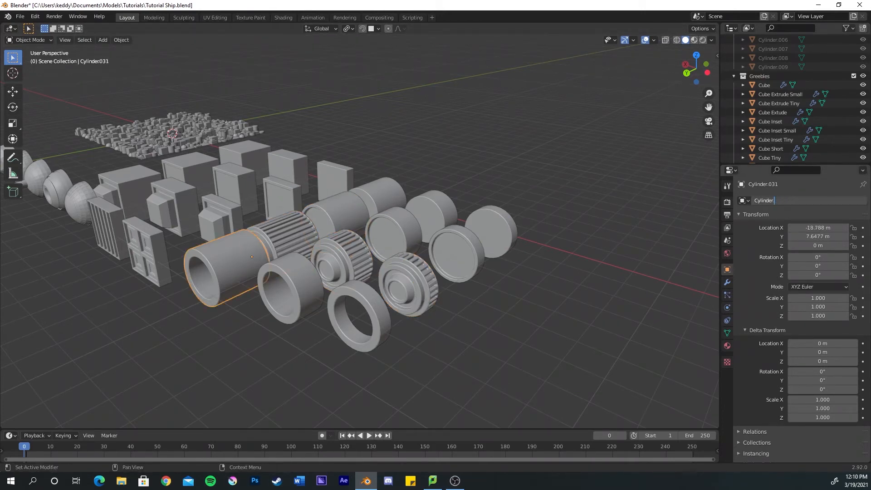
{"action": "left_click", "coordinate": [785, 200]}
{"action": "key", "text": "Right"}
{"action": "key", "text": "BackSpace"}
{"action": "key", "text": "BackSpace"}
{"action": "type", "text": "Hole Small"}
{"action": "key", "text": "Return"}
Rename the shortest hollow cylinder (Cylinder.033) as Cylinder Hole Tiny
{"action": "left_click", "coordinate": [358, 318]}
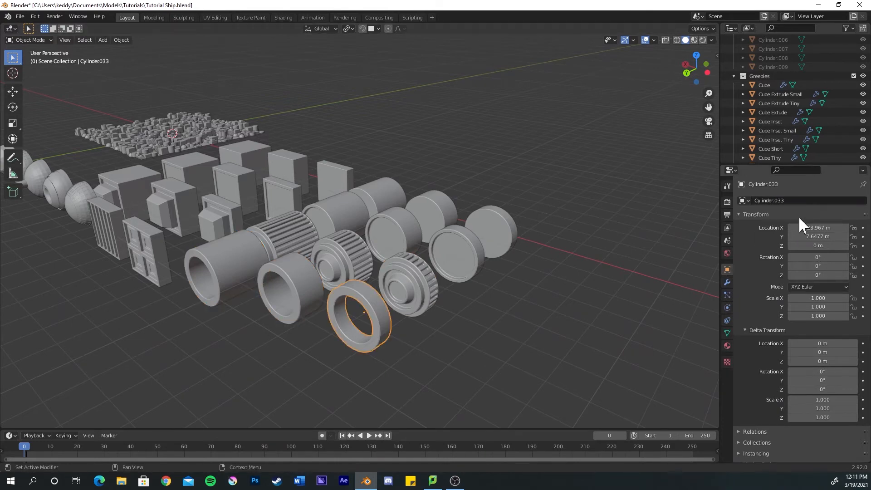
{"action": "left_click", "coordinate": [785, 201]}
{"action": "key", "text": "Right"}
{"action": "key", "text": "BackSpace"}
{"action": "key", "text": "BackSpace"}
{"action": "key", "text": "BackSpace"}
{"action": "key", "text": "BackSpace"}
{"action": "type", "text": "Hole Tiny"}
{"action": "key", "text": "Return"}
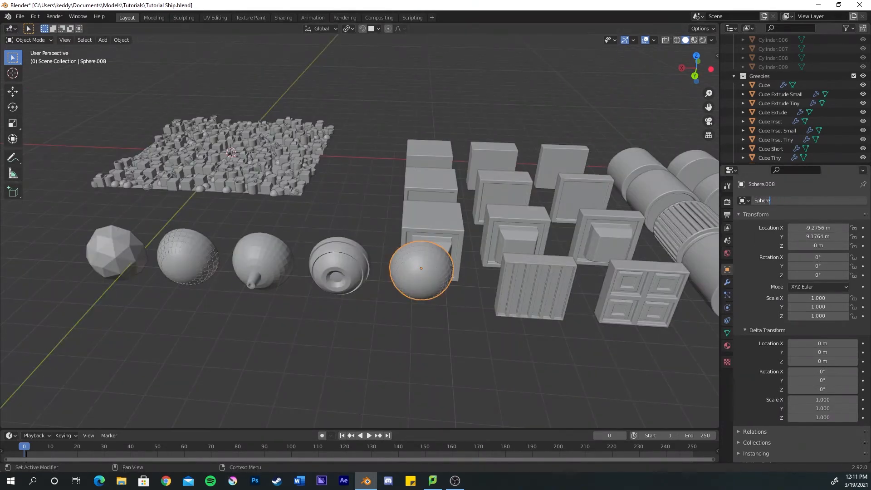
Rename the smooth dome and the ringed dome, replacing the number suffixes after Sphere
{"action": "left_click", "coordinate": [187, 256]}
{"action": "left_click", "coordinate": [339, 265]}
{"action": "left_click", "coordinate": [785, 200]}
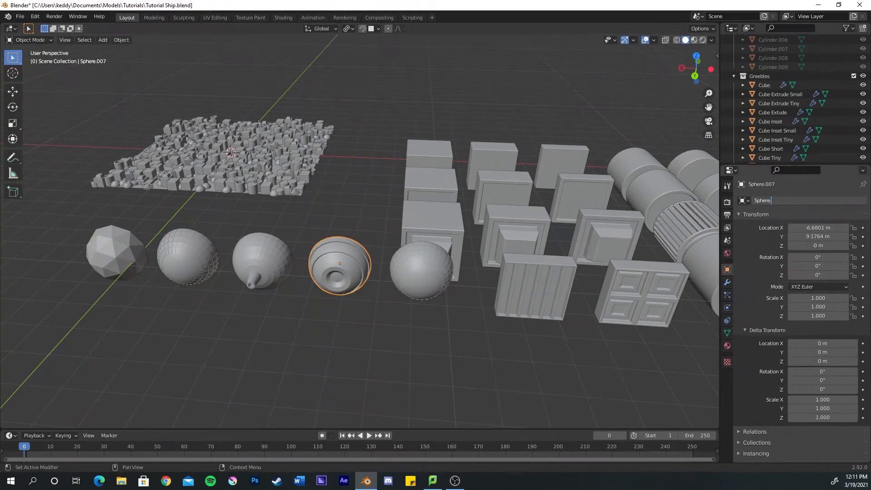
{"action": "key", "text": "Return"}
Rename the dome with the protruding tip (Sphere.006), replacing the number suffix after Sphere
{"action": "left_click", "coordinate": [264, 261]}
{"action": "left_click", "coordinate": [785, 201]}
{"action": "key", "text": "Right"}
{"action": "key", "text": "BackSpace"}
{"action": "key", "text": "BackSpace"}
{"action": "key", "text": "BackSpace"}
{"action": "key", "text": "BackSpace"}
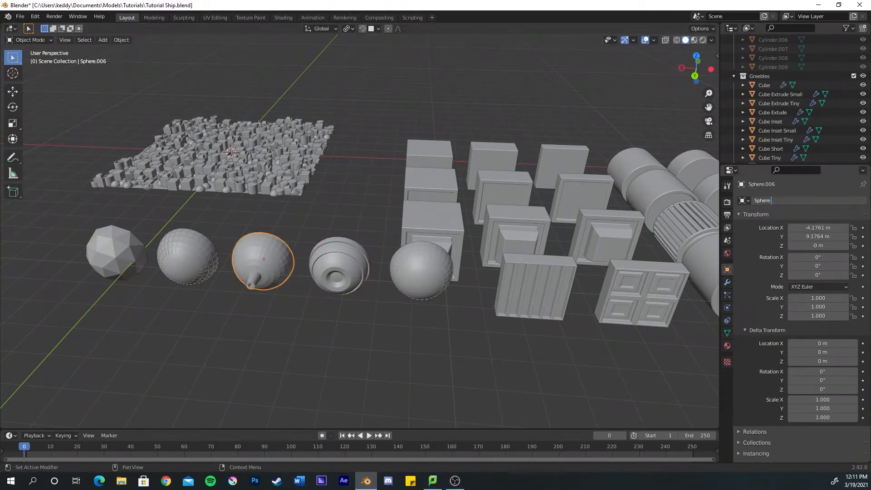
{"action": "key", "text": "Return"}
Check the icosphere dome's name and save the Tutorial Ship file
{"action": "left_click", "coordinate": [116, 252]}
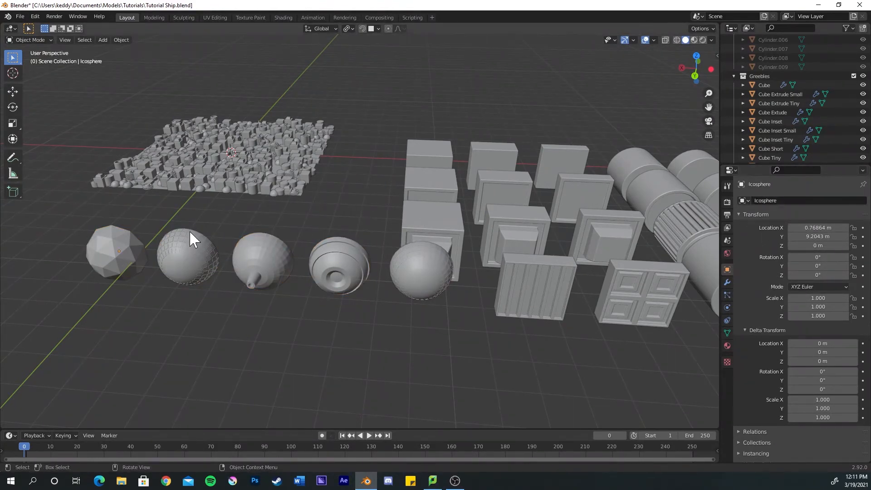
{"action": "middle_click_drag", "start_coordinate": [191, 232], "coordinate": [340, 233]}
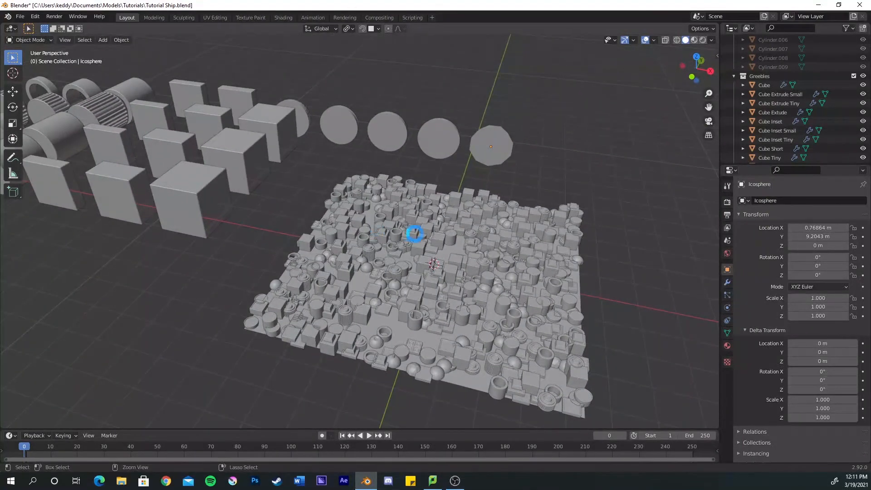
{"action": "key", "text": "ctrl+s"}
Add another Cube Tiny entry to the Use Count list of the emitter plane's hair particle system
{"action": "middle_click_drag", "start_coordinate": [537, 249], "coordinate": [409, 274]}
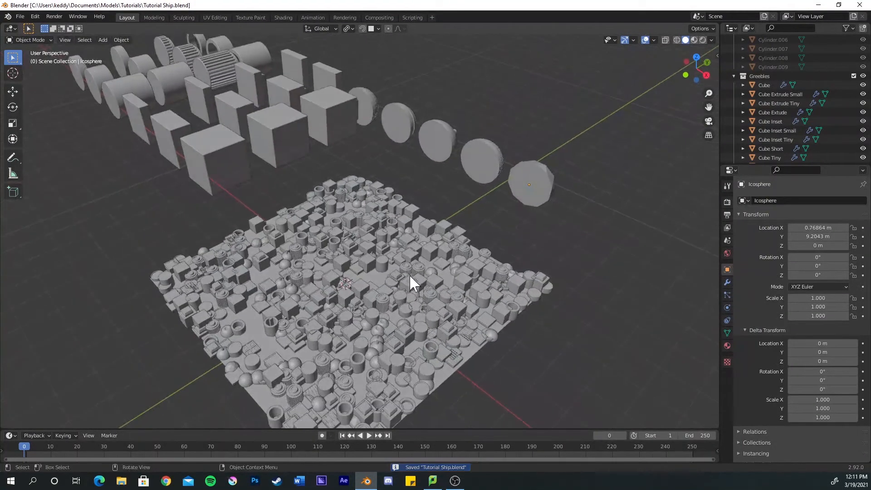
{"action": "left_click", "coordinate": [366, 281]}
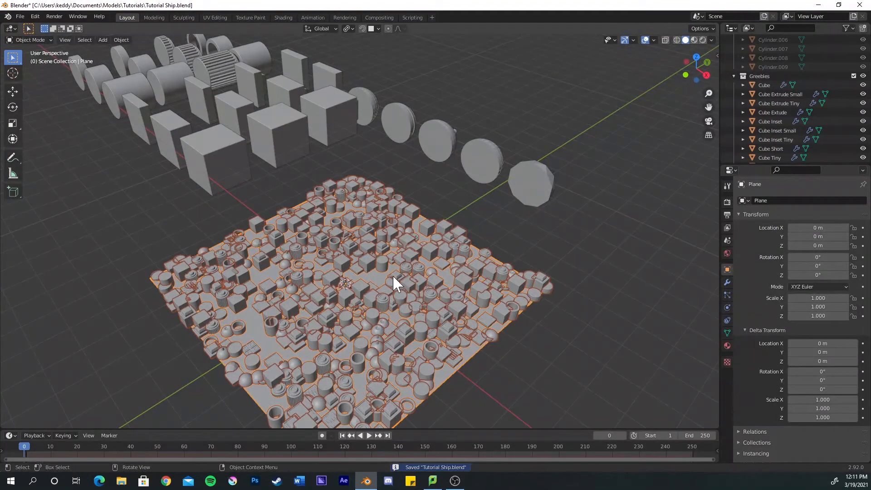
{"action": "left_click", "coordinate": [727, 294]}
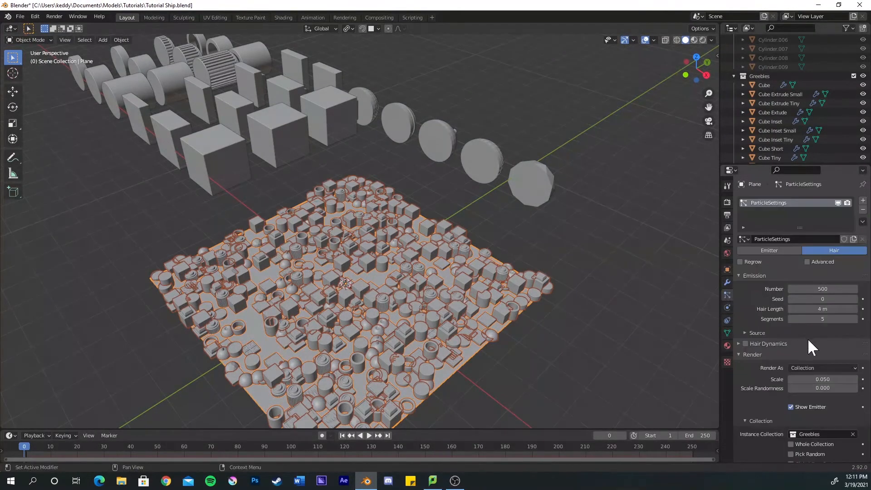
{"action": "scroll", "coordinate": [799, 349], "scroll_direction": "down", "scroll_amount": 6}
{"action": "scroll", "coordinate": [817, 381], "scroll_direction": "down", "scroll_amount": 2}
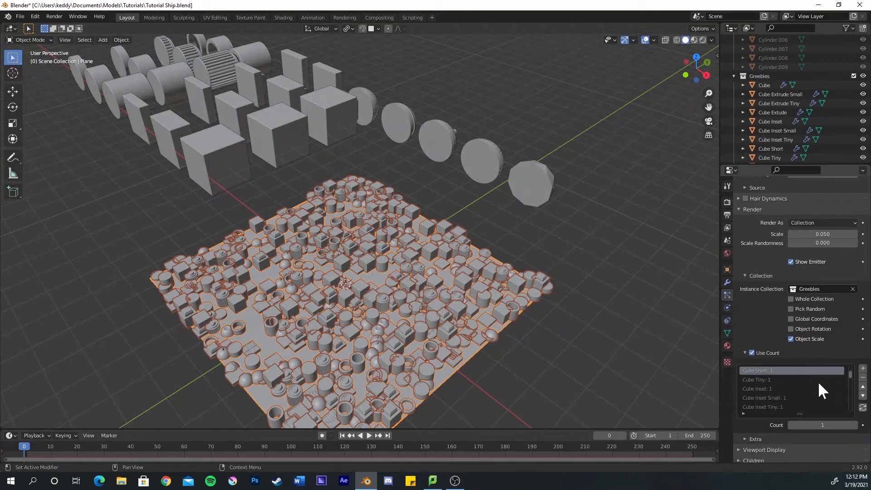
{"action": "left_click", "coordinate": [814, 381]}
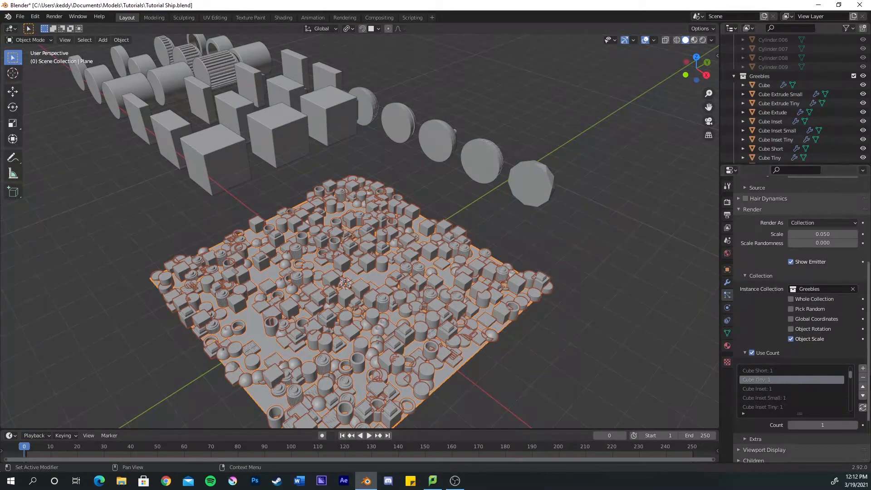
{"action": "left_click", "coordinate": [863, 368]}
Add two more Cube Short entries to the particle system's Use Count list
{"action": "scroll", "coordinate": [788, 377], "scroll_direction": "up", "scroll_amount": 3}
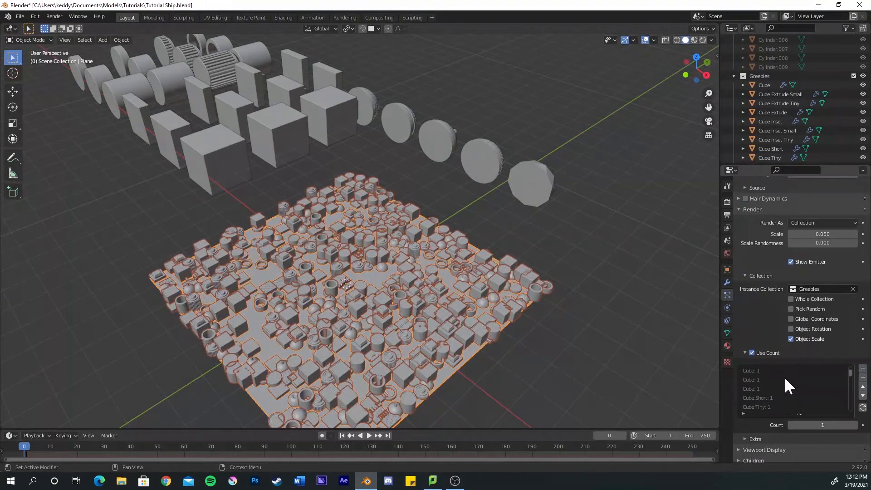
{"action": "left_click", "coordinate": [765, 398]}
{"action": "left_click", "coordinate": [863, 369]}
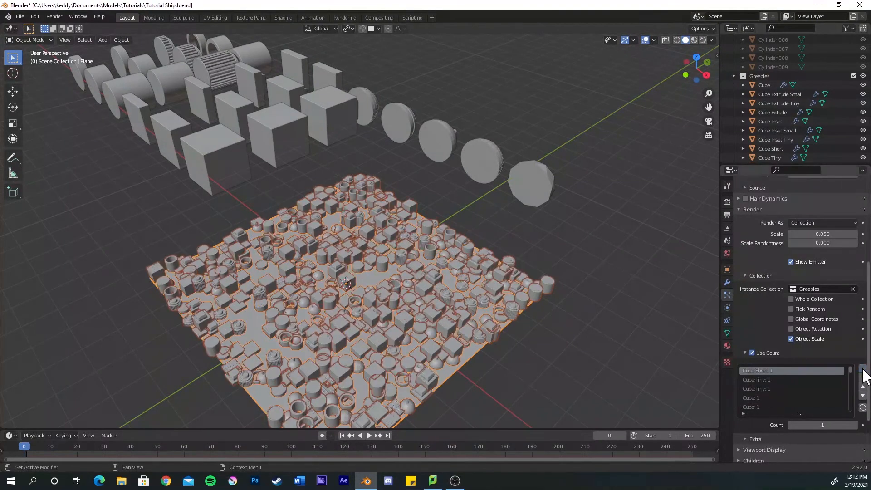
{"action": "left_click", "coordinate": [863, 368]}
Add one extra Quad Shape entry and one extra Solar Panel entry to the Use Count list
{"action": "scroll", "coordinate": [767, 397], "scroll_direction": "down", "scroll_amount": 2}
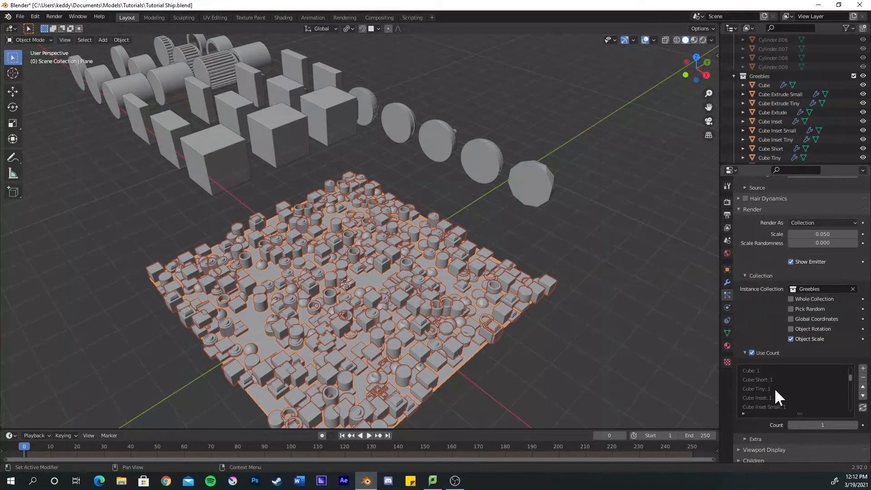
{"action": "scroll", "coordinate": [793, 399], "scroll_direction": "down", "scroll_amount": 5}
{"action": "left_click", "coordinate": [762, 399]}
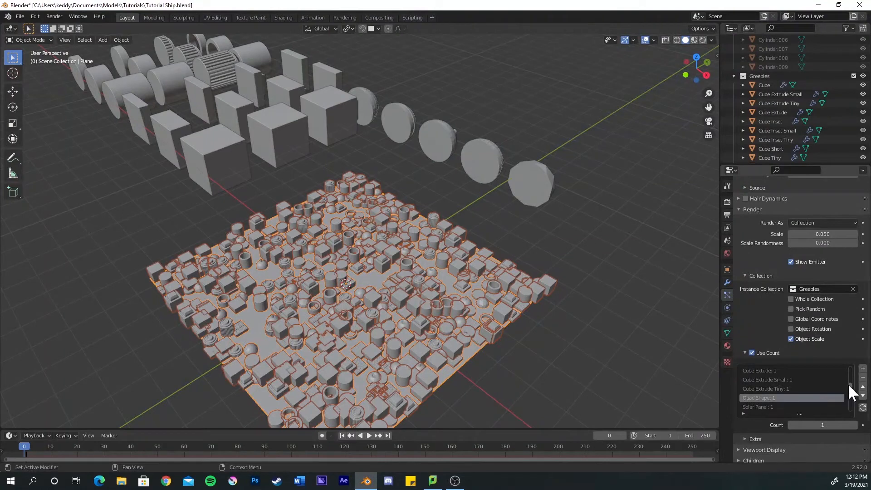
{"action": "left_click", "coordinate": [863, 369]}
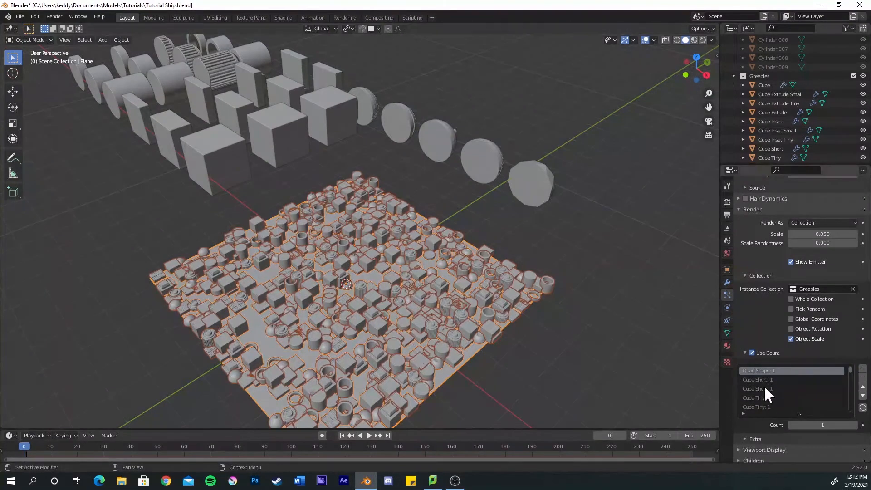
{"action": "scroll", "coordinate": [769, 385], "scroll_direction": "down", "scroll_amount": 1}
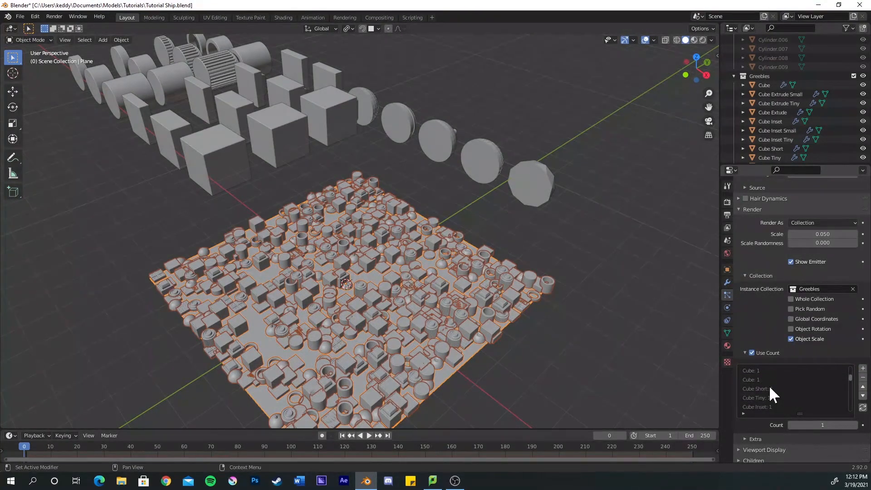
{"action": "scroll", "coordinate": [769, 385], "scroll_direction": "down", "scroll_amount": 4}
{"action": "left_click", "coordinate": [766, 388]}
{"action": "left_click", "coordinate": [862, 369]}
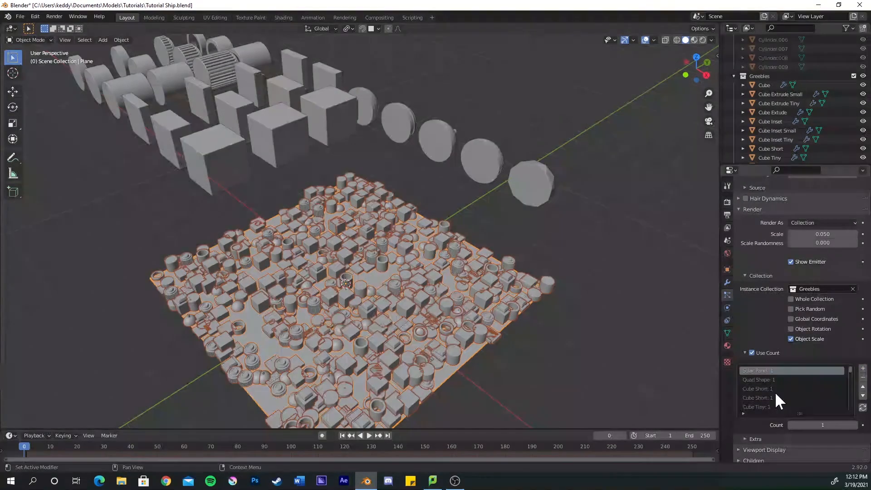
Move the added Solar Panel entry down the Use Count list to just below Cube Extude
{"action": "scroll", "coordinate": [776, 394], "scroll_direction": "down", "scroll_amount": 3}
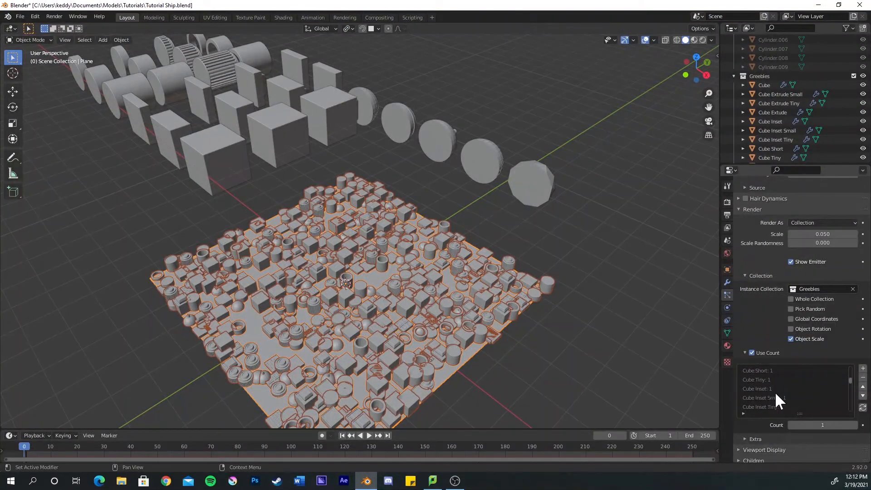
{"action": "scroll", "coordinate": [775, 391], "scroll_direction": "down", "scroll_amount": 5}
{"action": "left_click", "coordinate": [862, 394]}
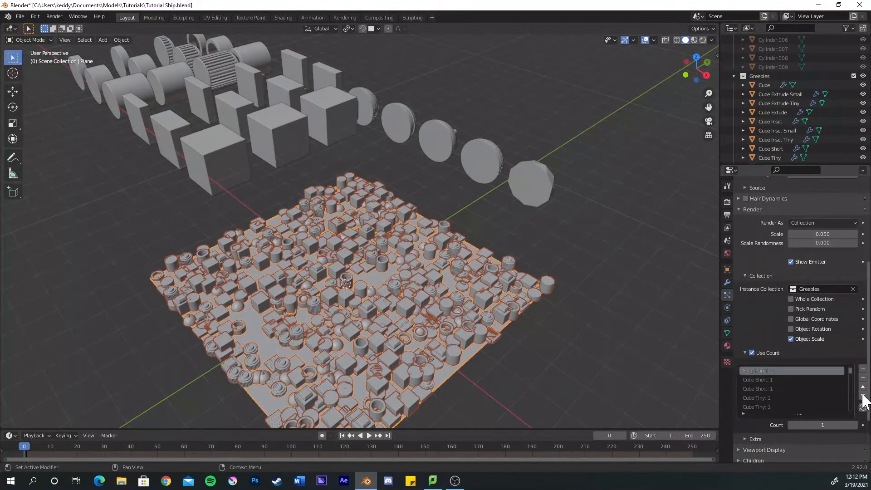
{"action": "left_click", "coordinate": [863, 395]}
{"action": "left_click", "coordinate": [862, 394]}
{"action": "left_click", "coordinate": [863, 394]}
{"action": "left_click", "coordinate": [863, 395]}
{"action": "left_click", "coordinate": [863, 395]}
{"action": "left_click", "coordinate": [863, 394]}
{"action": "left_click", "coordinate": [863, 395]}
{"action": "left_click", "coordinate": [862, 394]}
{"action": "left_click", "coordinate": [862, 395]}
{"action": "left_click", "coordinate": [862, 394]}
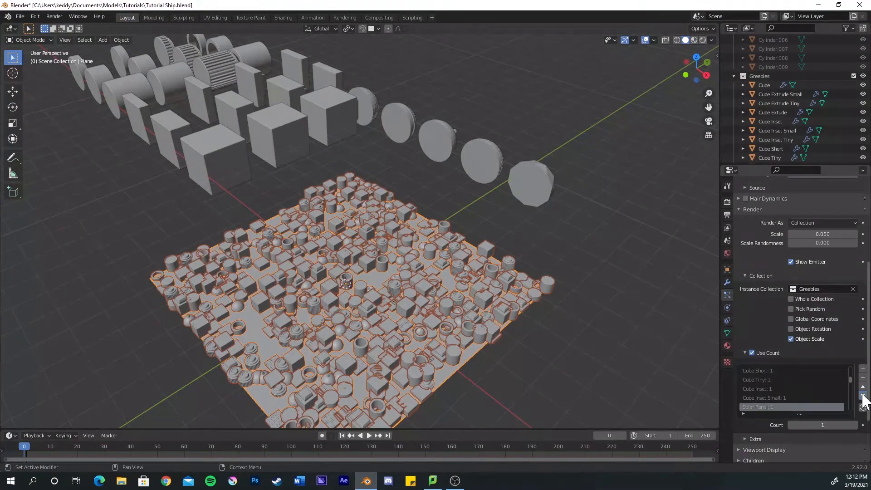
{"action": "left_click", "coordinate": [862, 395]}
{"action": "left_click", "coordinate": [862, 395]}
{"action": "scroll", "coordinate": [785, 392], "scroll_direction": "down", "scroll_amount": 3}
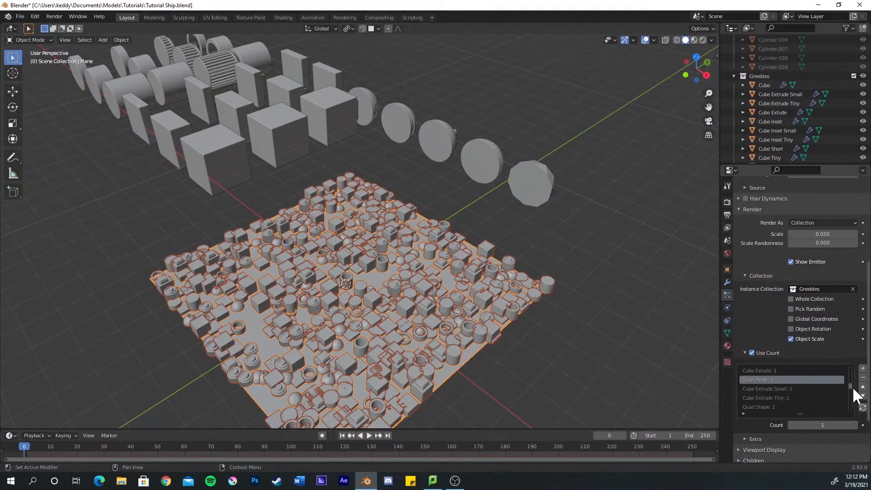
{"action": "left_click_drag", "start_coordinate": [851, 386], "coordinate": [855, 415]}
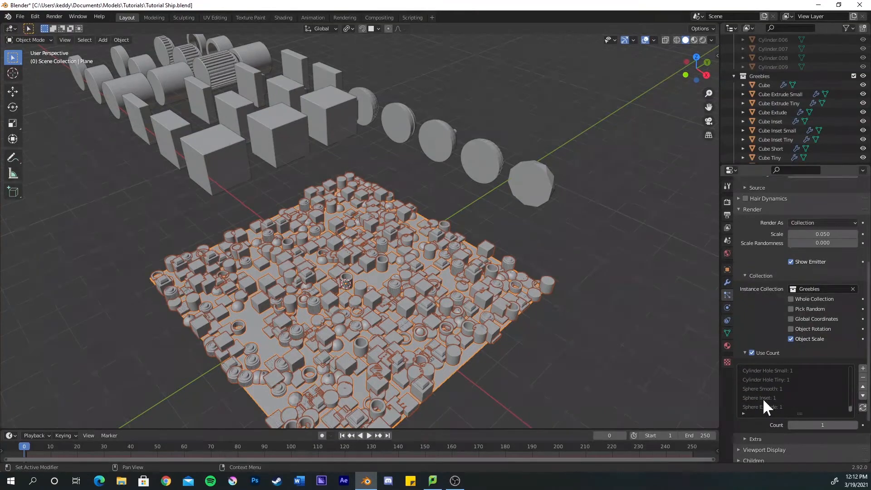
Delete the greeble-covered emitter plane at the world origin
{"action": "left_click", "coordinate": [526, 349]}
{"action": "middle_click_drag", "start_coordinate": [449, 338], "coordinate": [462, 304]}
{"action": "left_click", "coordinate": [463, 279]}
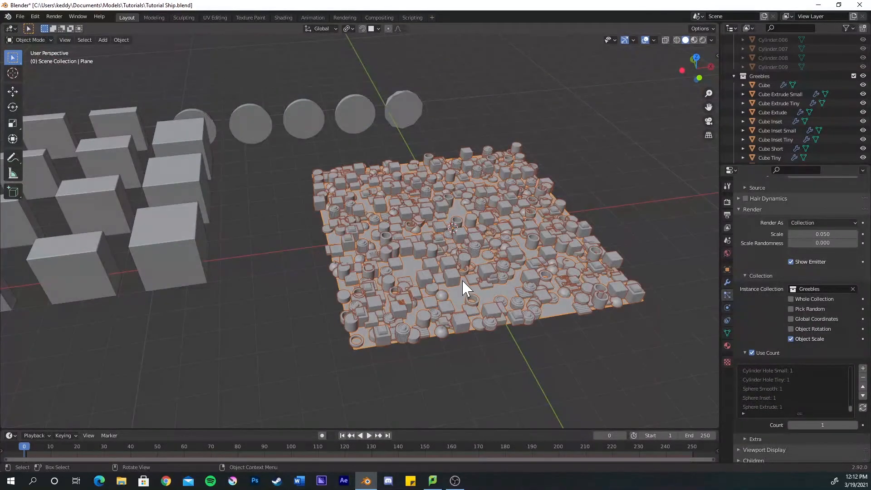
{"action": "key", "text": "Delete"}
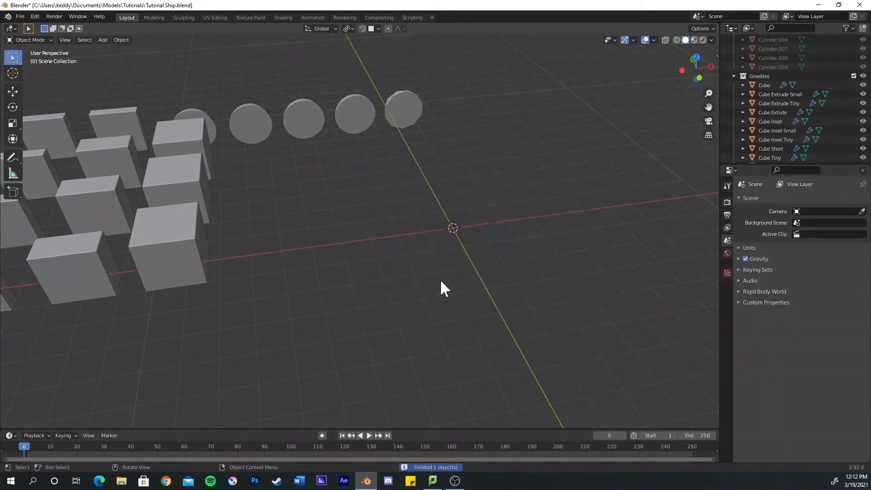
Select all the modelled greeble objects and hide them
{"action": "middle_click_drag", "start_coordinate": [441, 282], "coordinate": [346, 265]}
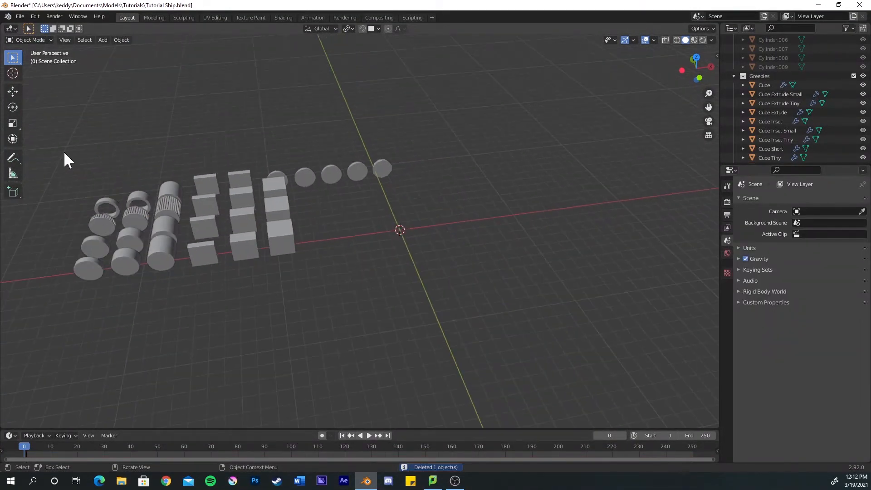
{"action": "left_click_drag", "start_coordinate": [64, 150], "coordinate": [456, 293]}
{"action": "scroll", "coordinate": [425, 296], "scroll_direction": "down", "scroll_amount": 3}
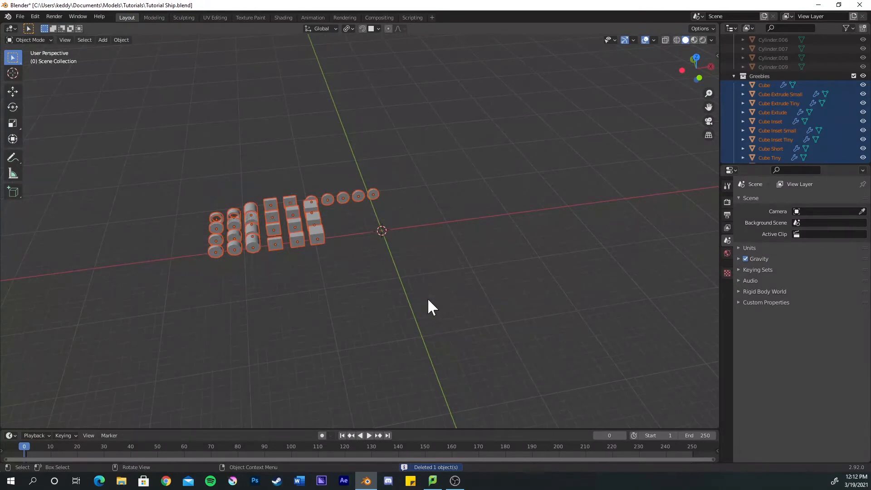
{"action": "key", "text": "h"}
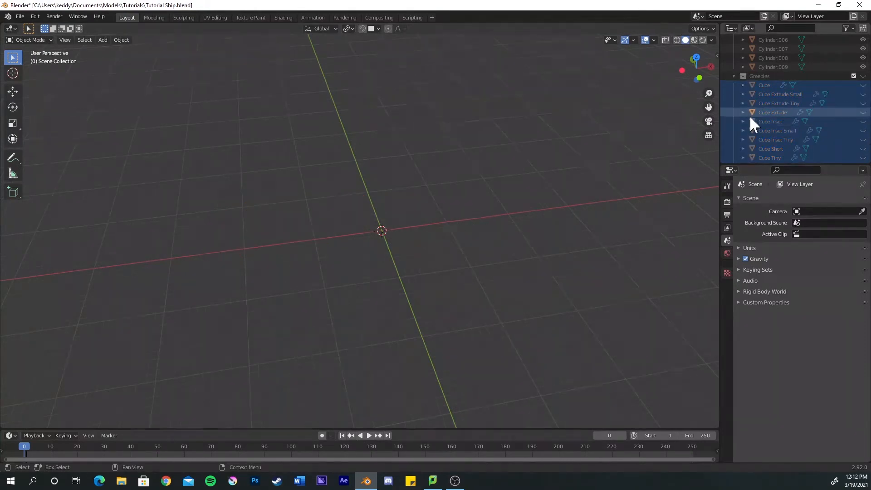
Unhide the Ship collection and open the Base hull in Edit Mode
{"action": "scroll", "coordinate": [749, 115], "scroll_direction": "up", "scroll_amount": 10}
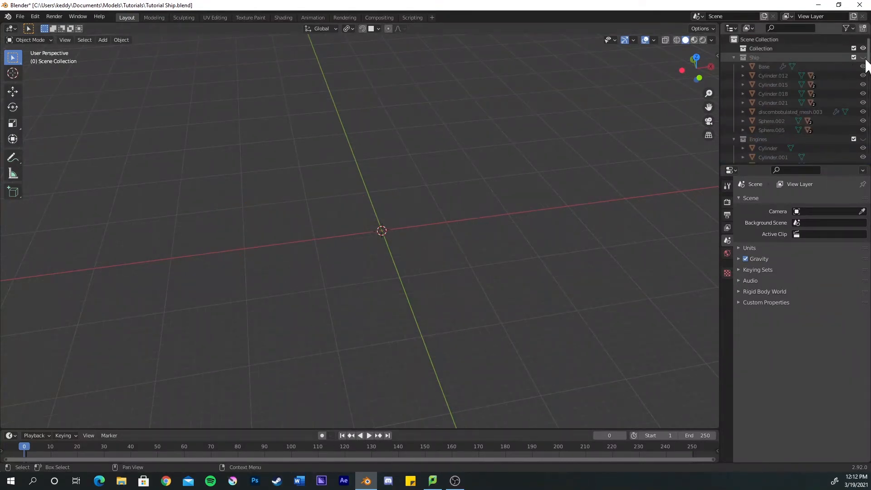
{"action": "left_click", "coordinate": [863, 57]}
{"action": "middle_click_drag", "start_coordinate": [364, 255], "coordinate": [418, 215]}
{"action": "scroll", "coordinate": [432, 234], "scroll_direction": "up", "scroll_amount": 4}
{"action": "scroll", "coordinate": [467, 234], "scroll_direction": "up", "scroll_amount": 3}
{"action": "left_click", "coordinate": [458, 196]}
{"action": "key", "text": "Tab"}
{"action": "scroll", "coordinate": [402, 221], "scroll_direction": "up", "scroll_amount": 2}
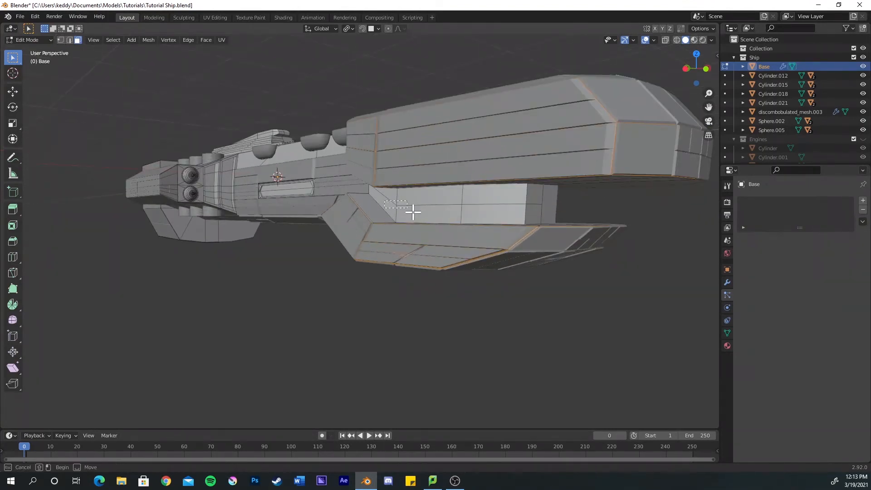
Duplicate the recessed side faces between the lower and upper hull, plus the adjoining underside faces, in place and separate them into a new object
{"action": "left_click", "coordinate": [435, 206]}
{"action": "left_click", "coordinate": [482, 210], "text": "shift"}
{"action": "left_click", "coordinate": [497, 212], "text": "shift"}
{"action": "middle_click_drag", "start_coordinate": [497, 212], "coordinate": [400, 157]}
{"action": "left_click", "coordinate": [540, 188], "text": "shift"}
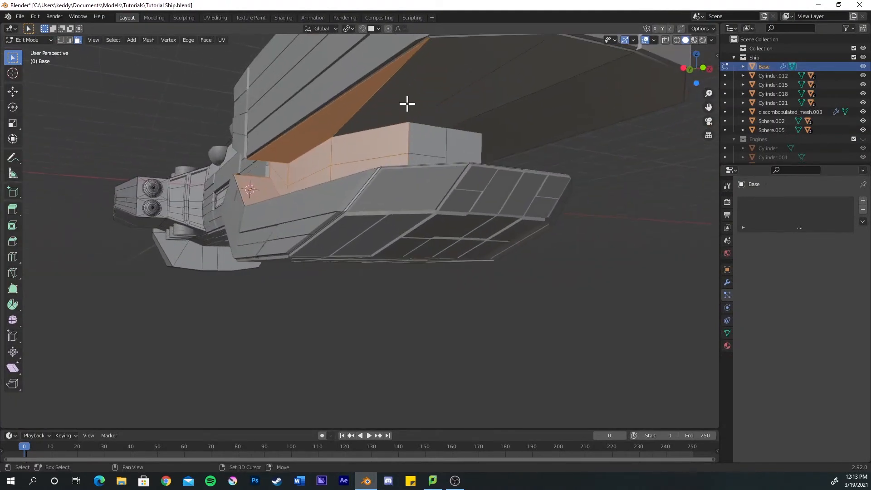
{"action": "left_click_drag", "start_coordinate": [402, 91], "coordinate": [417, 159], "text": "shift"}
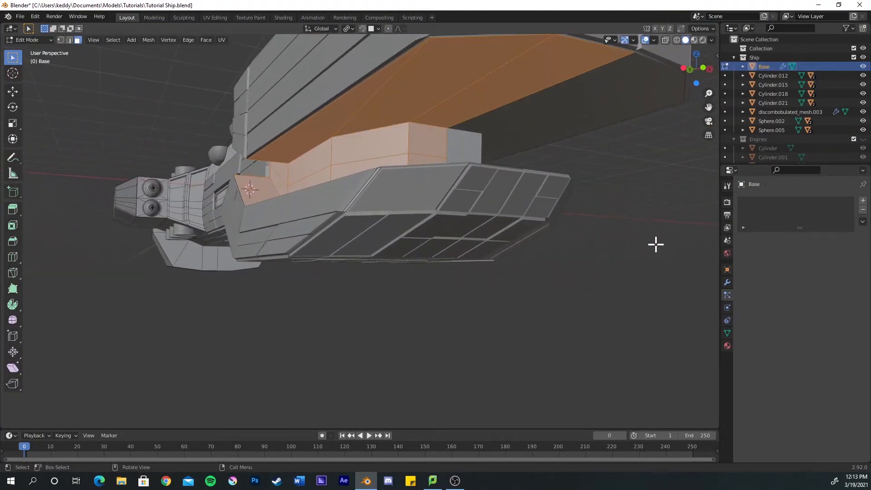
{"action": "right_click", "coordinate": [454, 177]}
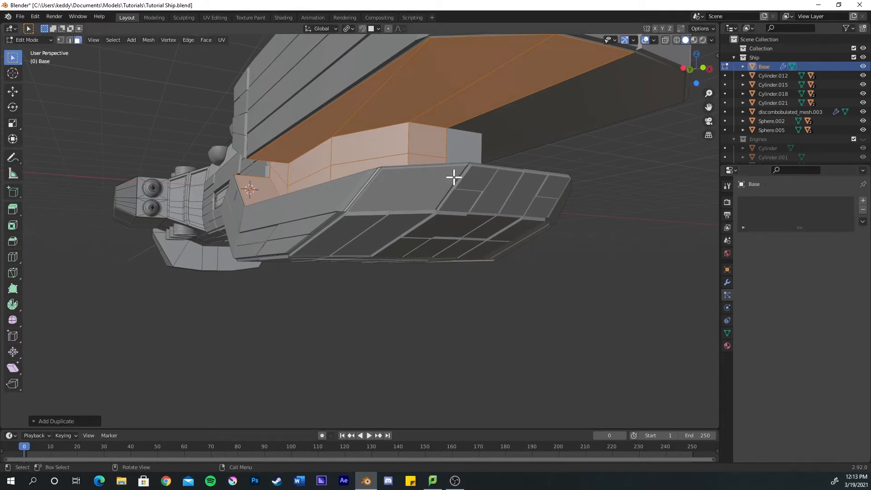
{"action": "key", "text": "p"}
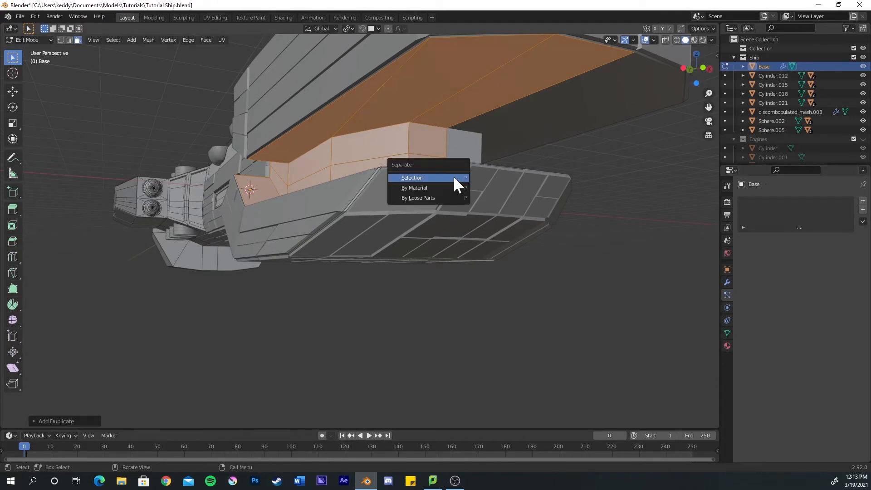
{"action": "left_click", "coordinate": [453, 177]}
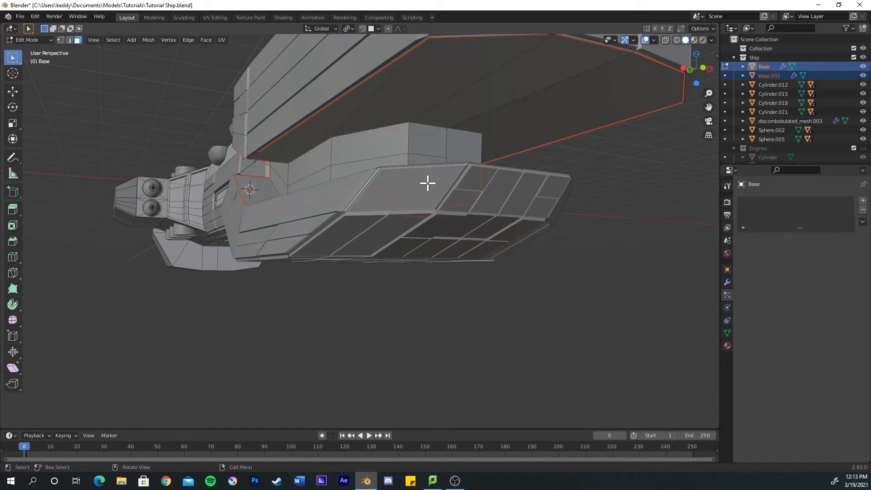
Add a particle system to the separated hull faces (Base.001) and assign the existing ParticleSettings to it
{"action": "left_click", "coordinate": [442, 109]}
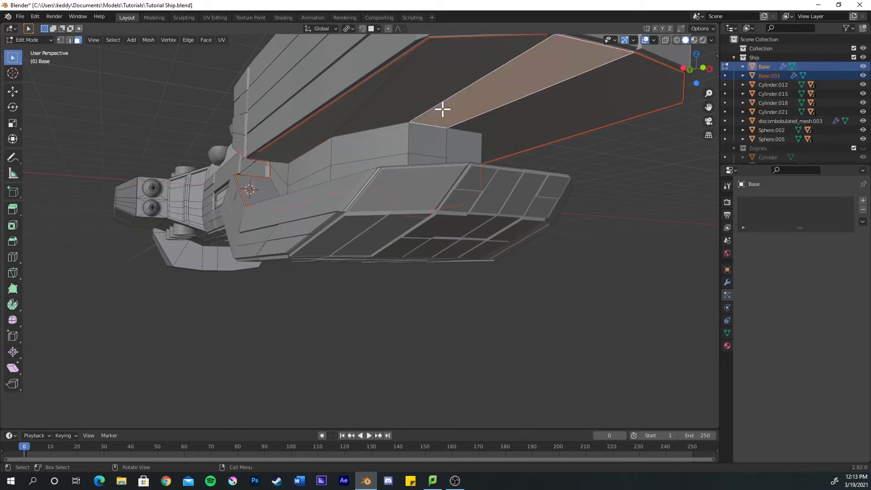
{"action": "key", "text": "Tab"}
{"action": "left_click", "coordinate": [442, 107]}
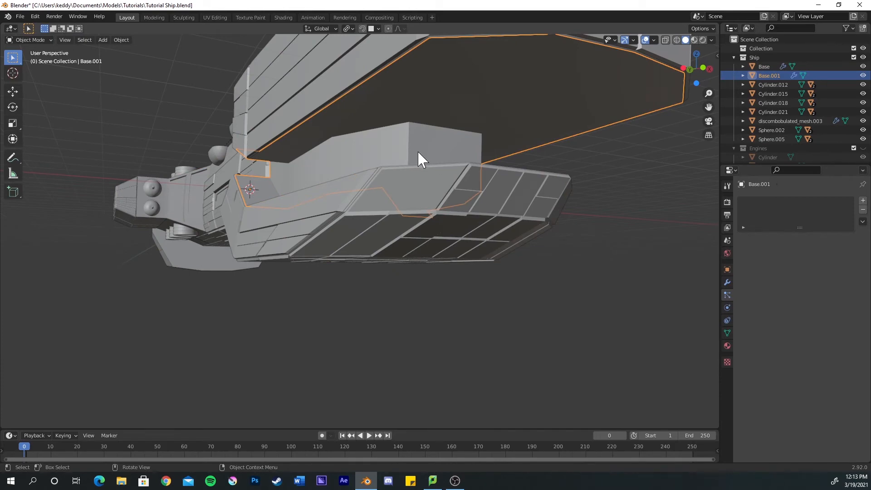
{"action": "middle_click_drag", "start_coordinate": [417, 150], "coordinate": [434, 165]}
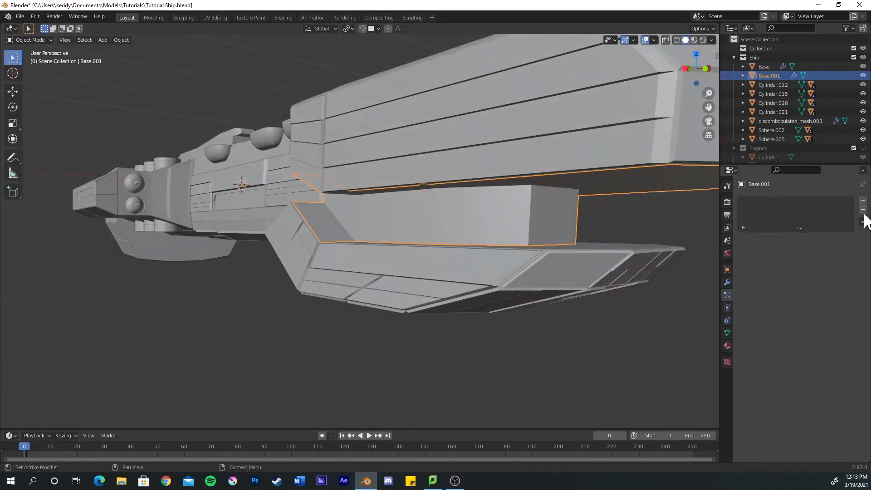
{"action": "left_click", "coordinate": [863, 200]}
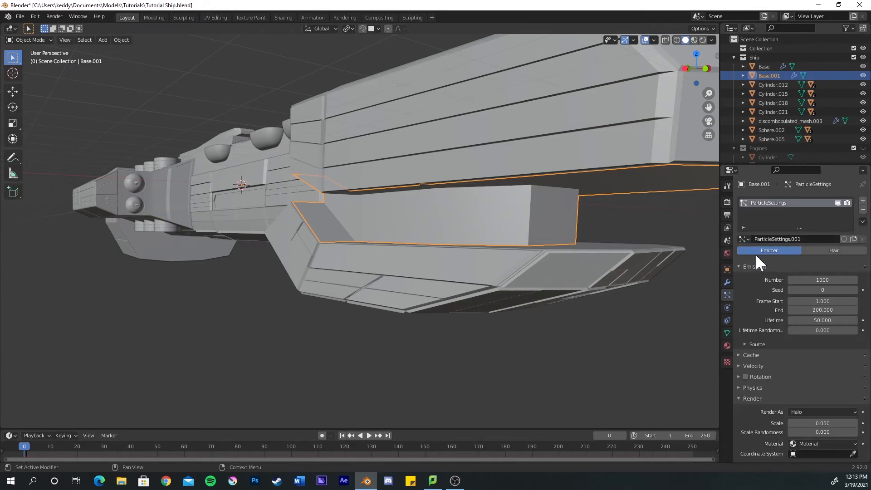
{"action": "left_click", "coordinate": [744, 239]}
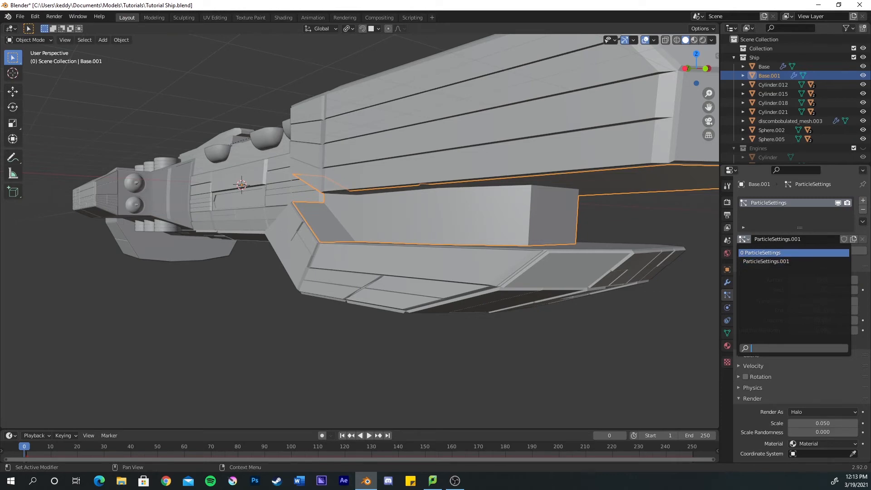
{"action": "left_click", "coordinate": [755, 256]}
{"action": "middle_click_drag", "start_coordinate": [594, 241], "coordinate": [530, 248]}
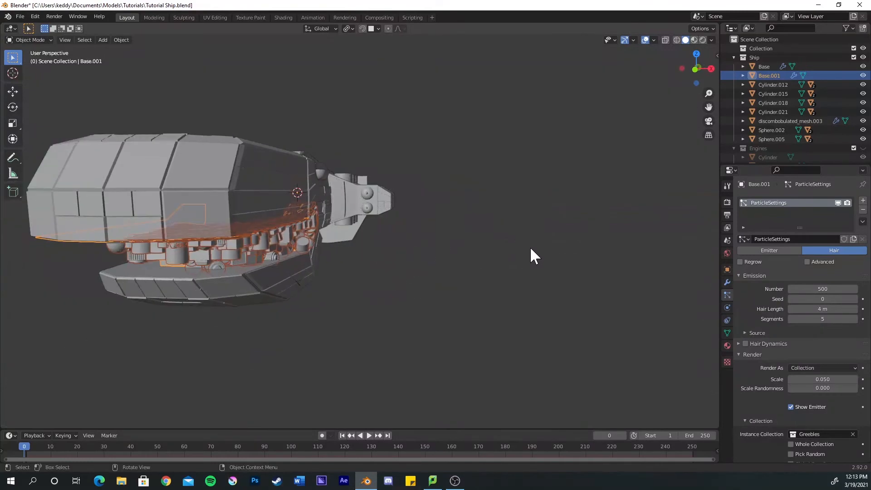
Apply the Mirror modifier on the separated hull faces so the greebles also cover the mirrored side
{"action": "left_click", "coordinate": [727, 282]}
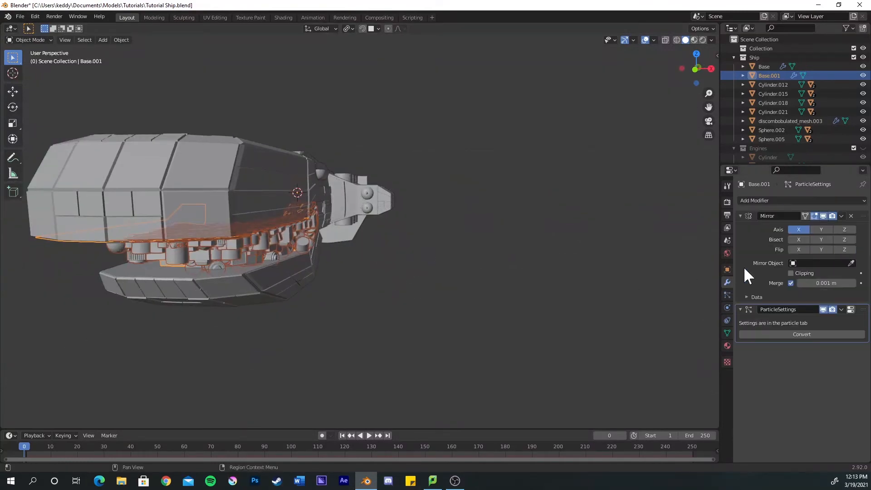
{"action": "left_click", "coordinate": [842, 216]}
{"action": "left_click", "coordinate": [821, 226]}
{"action": "middle_click_drag", "start_coordinate": [683, 228], "coordinate": [563, 246]}
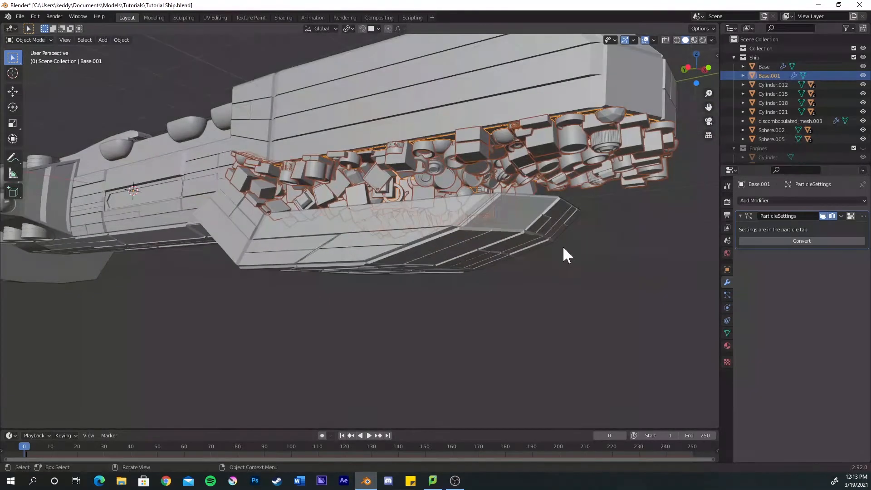
{"action": "scroll", "coordinate": [559, 238], "scroll_direction": "up", "scroll_amount": 2}
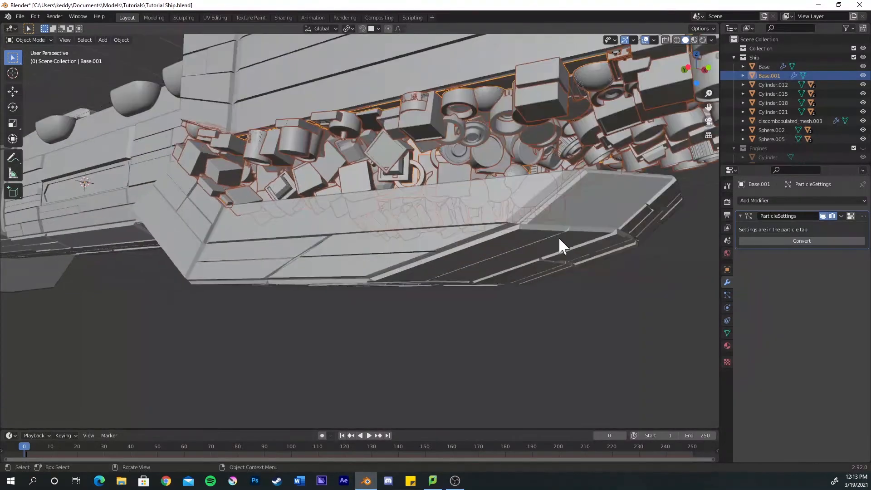
Set the Scale Randomness of the hair particles to 1.000
{"action": "left_click", "coordinate": [727, 296]}
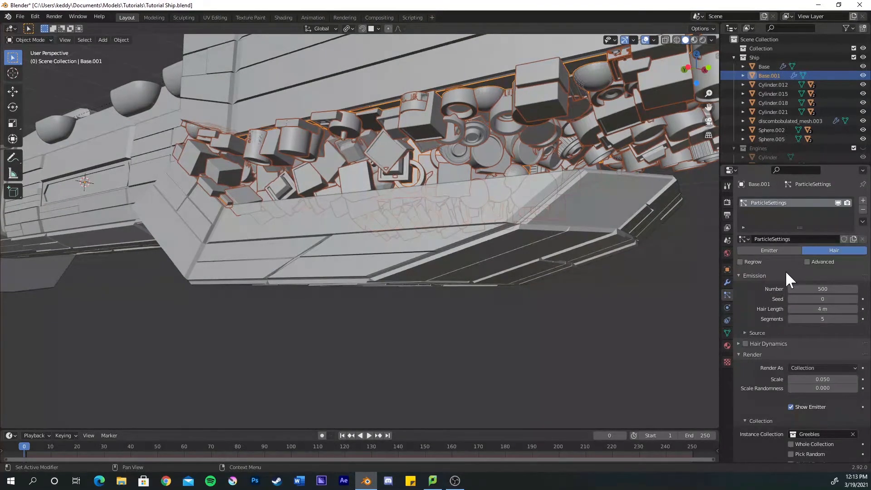
{"action": "scroll", "coordinate": [804, 263], "scroll_direction": "down", "scroll_amount": 5}
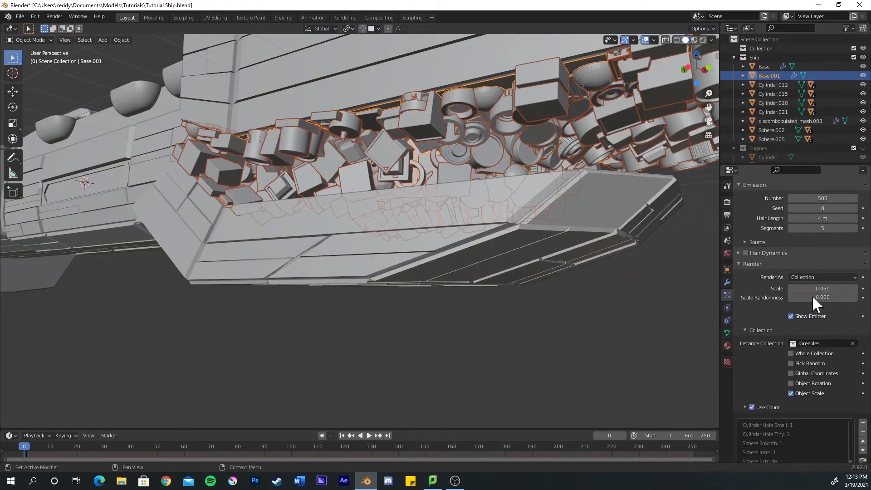
{"action": "left_click_drag", "start_coordinate": [816, 297], "coordinate": [830, 302]}
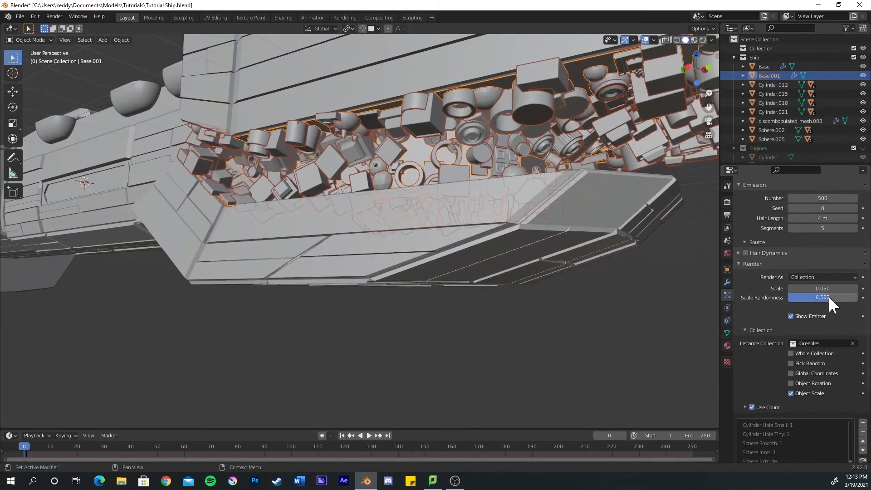
{"action": "left_click", "coordinate": [829, 298]}
{"action": "key", "text": "Return"}
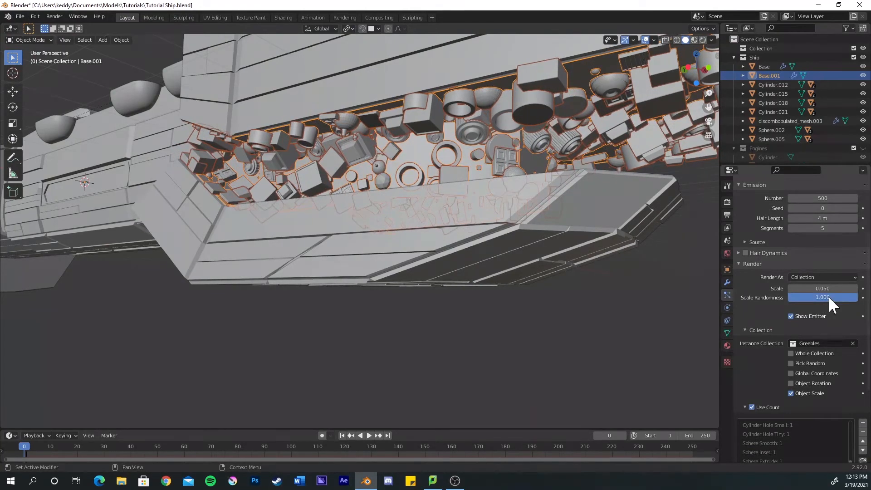
Try a particle render scale of 0.01, and set it to 0.03 instead
{"action": "left_click", "coordinate": [817, 288]}
{"action": "type", "text": ".01"}
{"action": "key", "text": "Return"}
{"action": "left_click", "coordinate": [825, 289]}
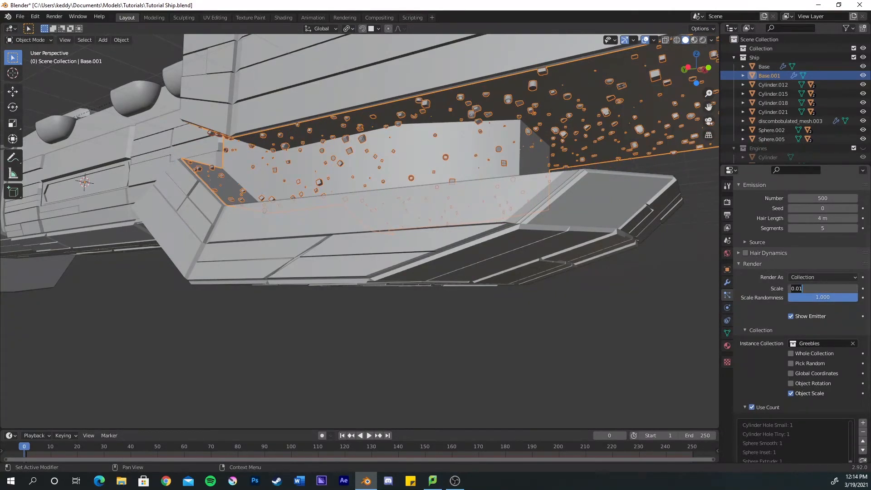
{"action": "type", "text": ".03"}
{"action": "key", "text": "Return"}
{"action": "middle_click_drag", "start_coordinate": [644, 249], "coordinate": [389, 175]}
{"action": "scroll", "coordinate": [773, 227], "scroll_direction": "up", "scroll_amount": 3}
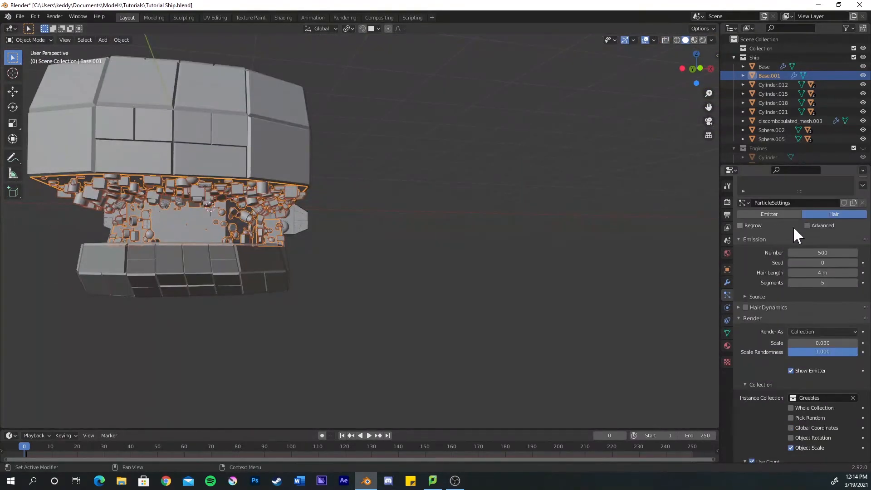
Try an emission number of 100, and raise it to 1000
{"action": "scroll", "coordinate": [797, 235], "scroll_direction": "up", "scroll_amount": 1}
{"action": "left_click", "coordinate": [812, 270]}
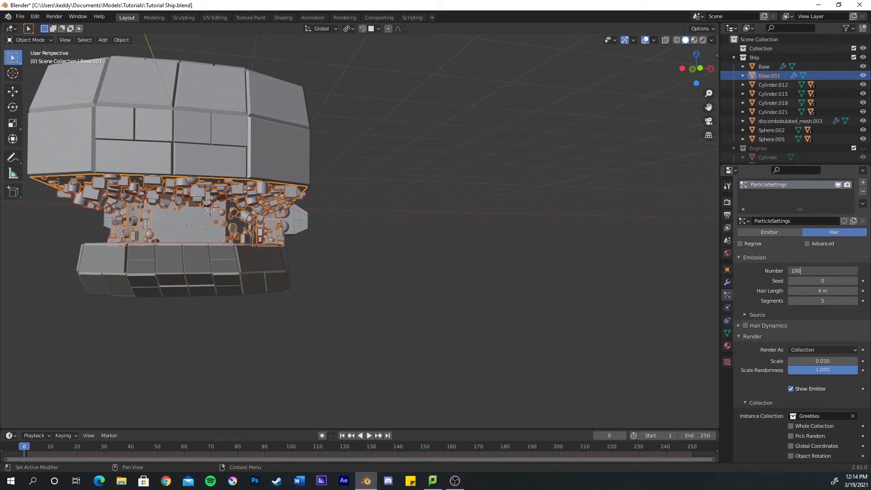
{"action": "key", "text": "Return"}
{"action": "middle_click_drag", "start_coordinate": [331, 282], "coordinate": [381, 277]}
{"action": "left_click", "coordinate": [789, 273]}
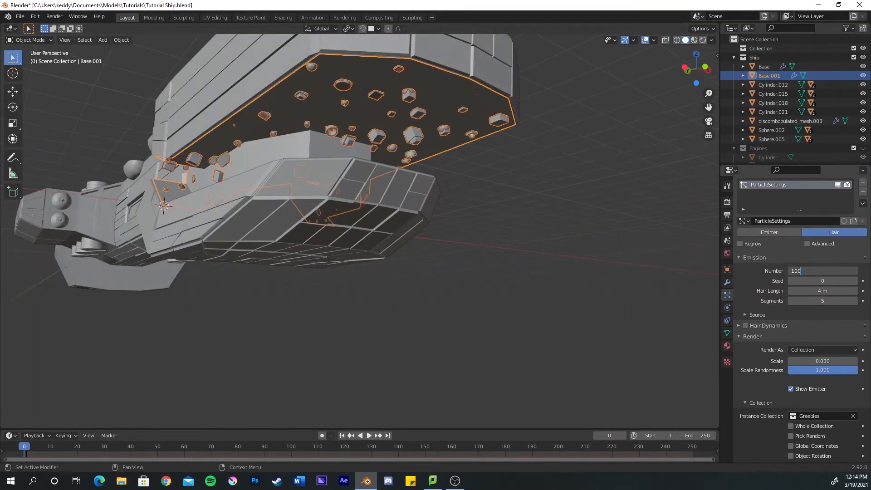
{"action": "type", "text": "1000"}
{"action": "key", "text": "Return"}
Add two evenly spaced loop cuts around the underside faces of Base.001 in Edit Mode
{"action": "middle_click_drag", "start_coordinate": [332, 141], "coordinate": [363, 153]}
{"action": "key", "text": "Tab"}
{"action": "key", "text": "ctrl+r"}
{"action": "scroll", "coordinate": [324, 107], "scroll_direction": "up", "scroll_amount": 1}
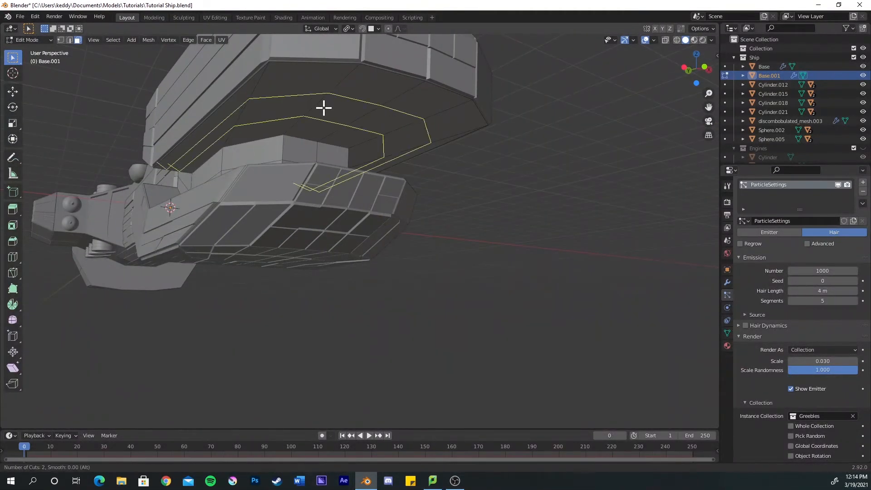
{"action": "left_click", "coordinate": [323, 107]}
{"action": "right_click", "coordinate": [323, 108]}
{"action": "middle_click_drag", "start_coordinate": [323, 108], "coordinate": [302, 152]}
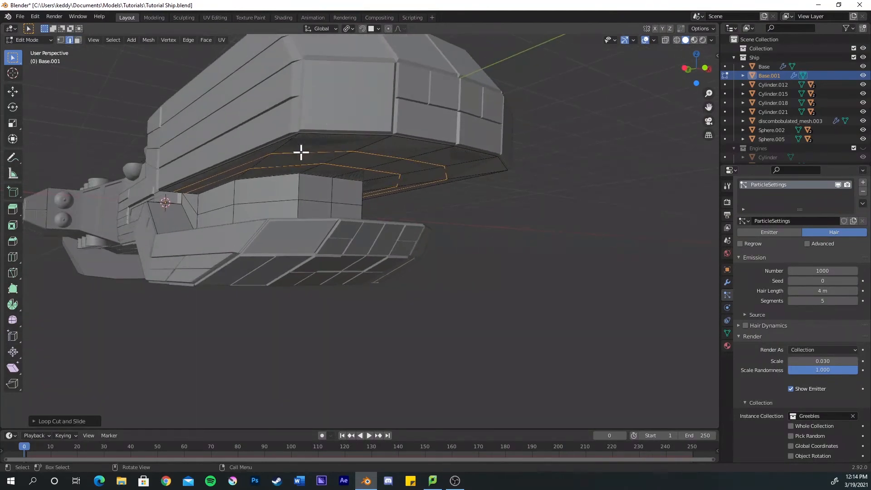
Add further vertical loop cuts through the wide sections of the recessed side faces, running on across the underside
{"action": "key", "text": "ctrl+r"}
{"action": "middle_click_drag", "start_coordinate": [276, 192], "coordinate": [258, 213]}
{"action": "scroll", "coordinate": [315, 214], "scroll_direction": "up", "scroll_amount": 1}
{"action": "left_click", "coordinate": [316, 213]}
{"action": "right_click", "coordinate": [320, 214]}
{"action": "key", "text": "ctrl+r"}
{"action": "scroll", "coordinate": [185, 214], "scroll_direction": "up", "scroll_amount": 1}
{"action": "left_click", "coordinate": [185, 215]}
{"action": "right_click", "coordinate": [191, 215]}
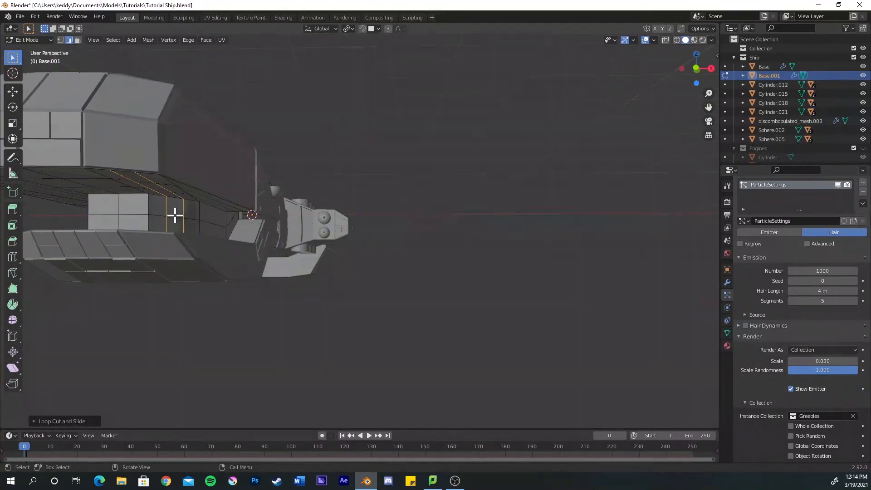
{"action": "middle_click_drag", "start_coordinate": [175, 215], "coordinate": [197, 216]}
Check the greeble distribution in Object Mode and add another vertical loop cut near the outer end of the recessed side faces
{"action": "key", "text": "Tab"}
{"action": "left_click", "coordinate": [363, 203]}
{"action": "middle_click_drag", "start_coordinate": [363, 203], "coordinate": [315, 196]}
{"action": "key", "text": "Tab"}
{"action": "key", "text": "ctrl+r"}
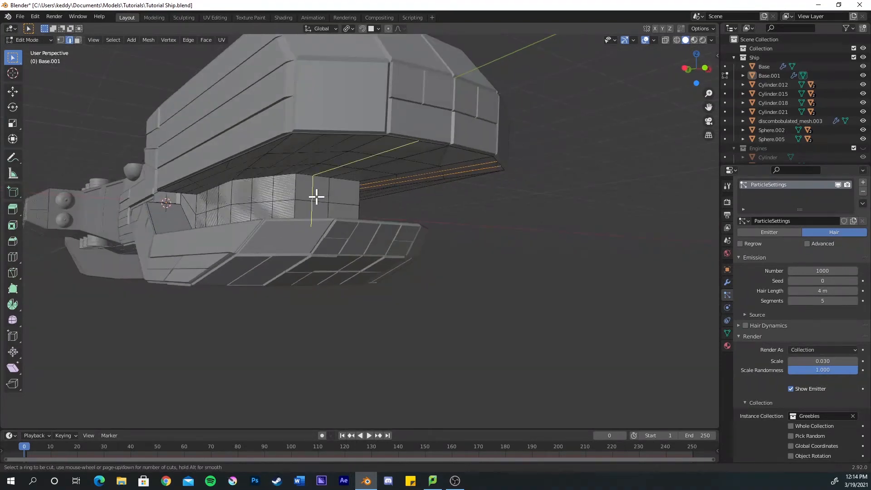
{"action": "left_click", "coordinate": [333, 196]}
{"action": "right_click", "coordinate": [333, 196]}
Add centred horizontal loop cuts through the upper and lower halves of the recessed side faces and return to Object Mode
{"action": "key", "text": "ctrl+r"}
{"action": "left_click", "coordinate": [339, 199]}
{"action": "right_click", "coordinate": [338, 199]}
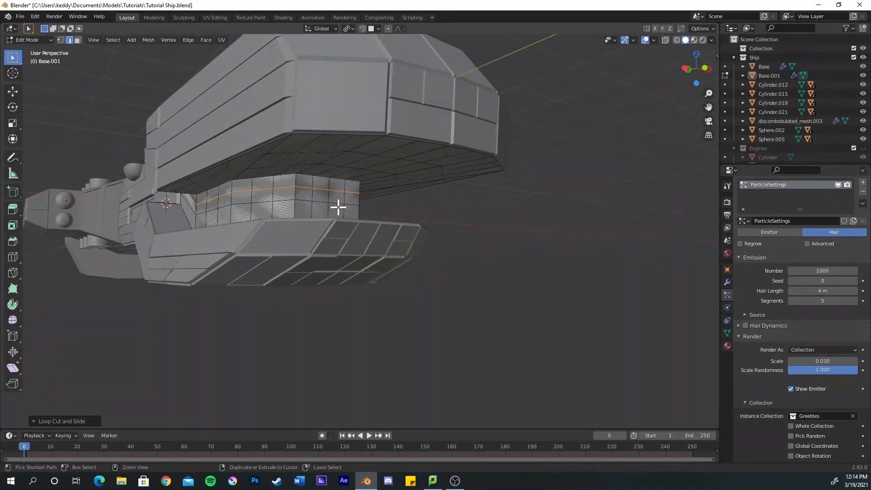
{"action": "key", "text": "ctrl+r"}
{"action": "left_click", "coordinate": [335, 211]}
{"action": "right_click", "coordinate": [334, 211]}
{"action": "middle_click_drag", "start_coordinate": [338, 214], "coordinate": [311, 227]}
{"action": "key", "text": "Tab"}
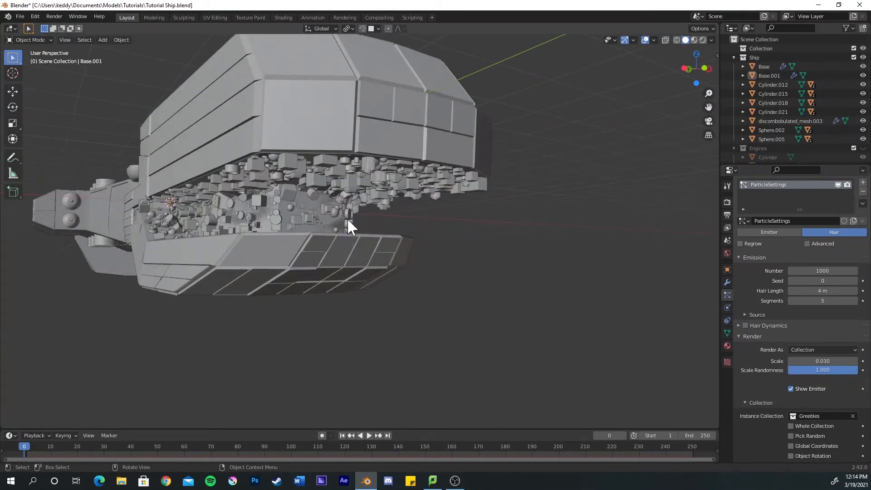
Enable the Advanced hair options, turn on particle Rotation and set its Orientation Axis to Normal
{"action": "left_click", "coordinate": [752, 243]}
{"action": "left_click", "coordinate": [807, 243]}
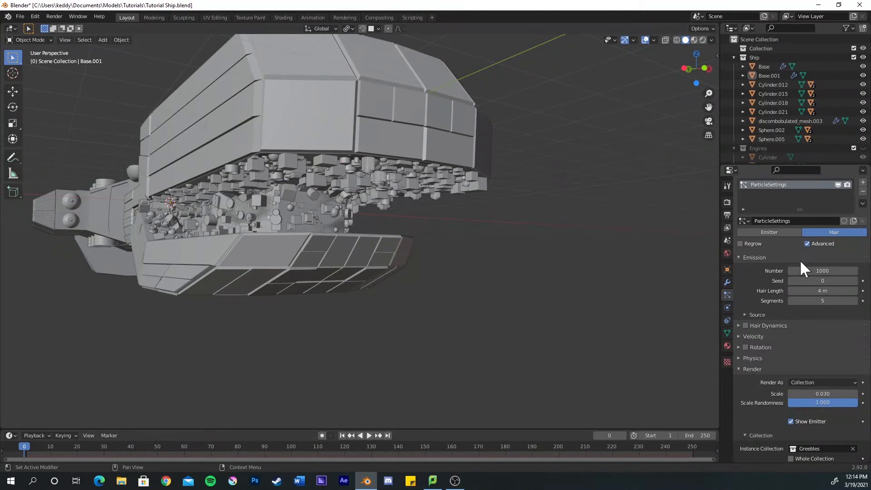
{"action": "left_click", "coordinate": [742, 345]}
{"action": "left_click", "coordinate": [745, 347]}
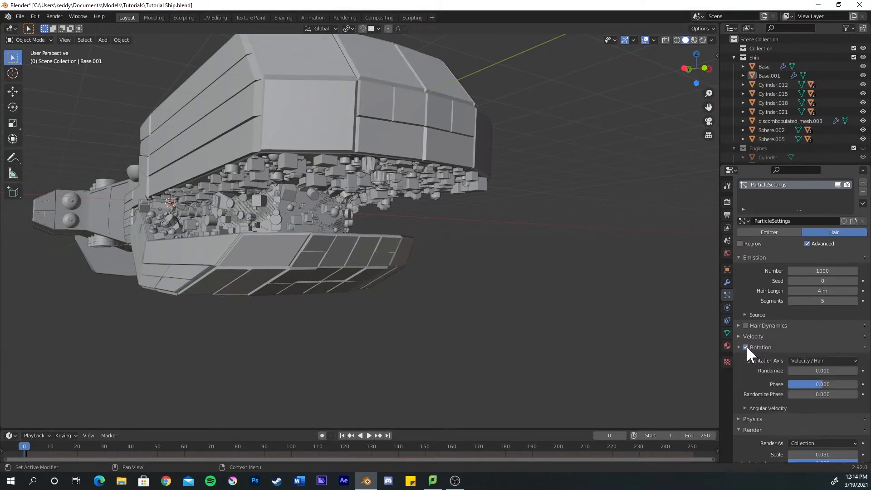
{"action": "left_click", "coordinate": [809, 360]}
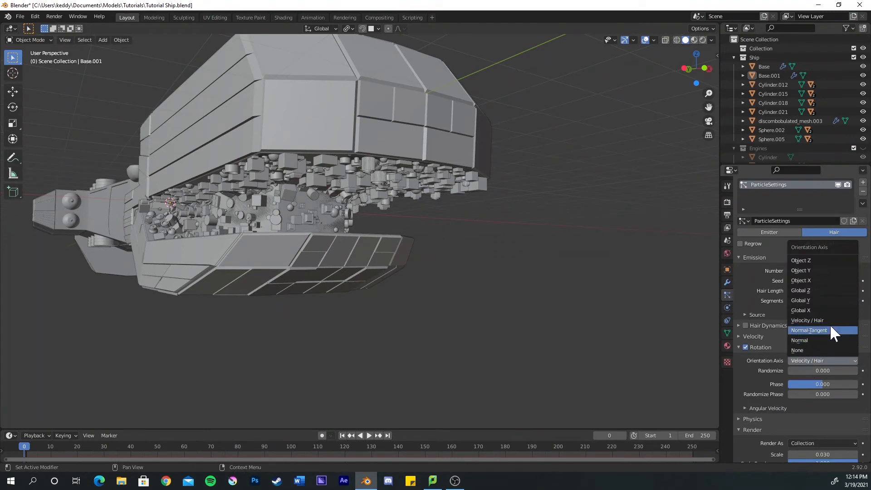
{"action": "left_click", "coordinate": [816, 340]}
{"action": "middle_click_drag", "start_coordinate": [345, 221], "coordinate": [331, 209]}
{"action": "scroll", "coordinate": [369, 208], "scroll_direction": "up", "scroll_amount": 5}
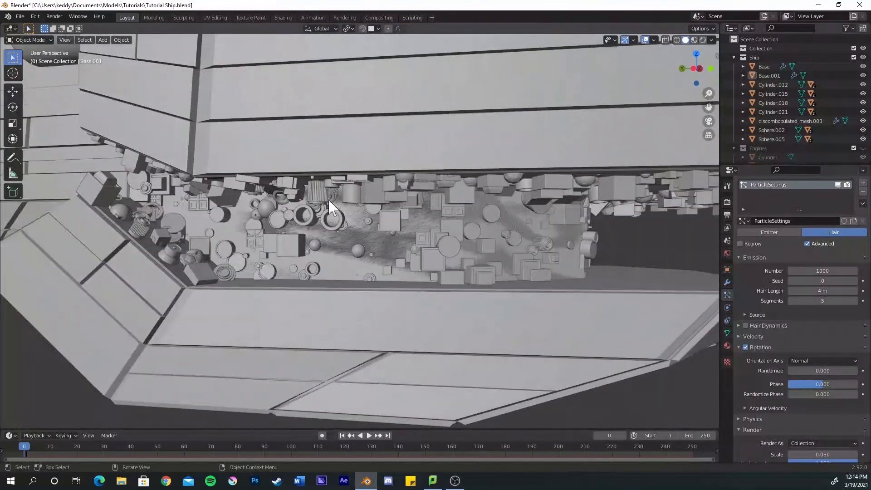
{"action": "mouse_move", "coordinate": [417, 220]}
{"action": "middle_mouse_down"}
{"action": "mouse_move", "coordinate": [349, 221]}
{"action": "mouse_move", "coordinate": [329, 209]}
{"action": "mouse_move", "coordinate": [402, 202]}
{"action": "mouse_move", "coordinate": [474, 219]}
{"action": "mouse_move", "coordinate": [421, 206]}
{"action": "mouse_move", "coordinate": [428, 208]}
{"action": "middle_mouse_up"}
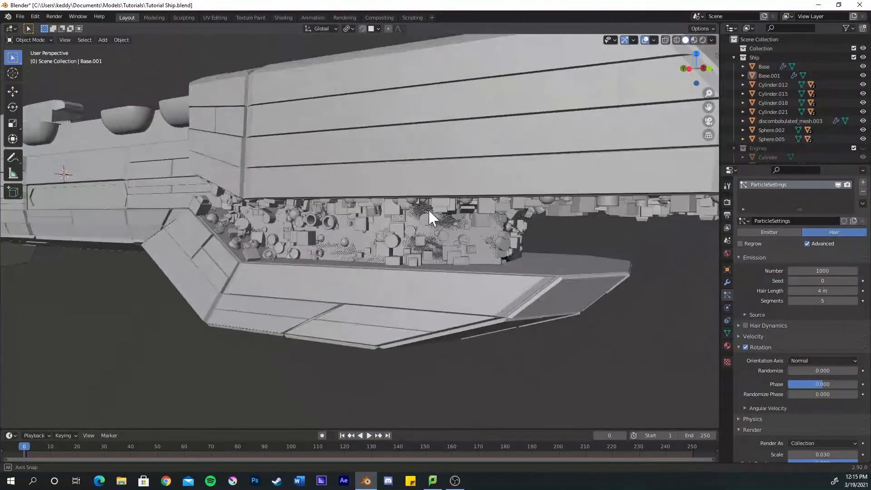
Delete the angled faces at the inner end of the recess and the adjoining underside face loops from Base.001
{"action": "key", "text": "Tab"}
{"action": "scroll", "coordinate": [321, 219], "scroll_direction": "up", "scroll_amount": 2}
{"action": "key", "text": "3"}
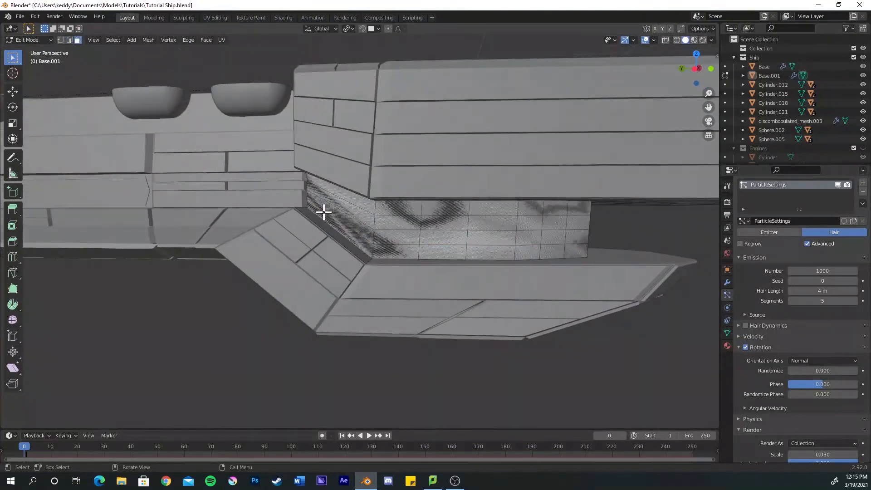
{"action": "left_click", "coordinate": [336, 245], "text": "alt"}
{"action": "middle_click_drag", "start_coordinate": [336, 245], "coordinate": [347, 217]}
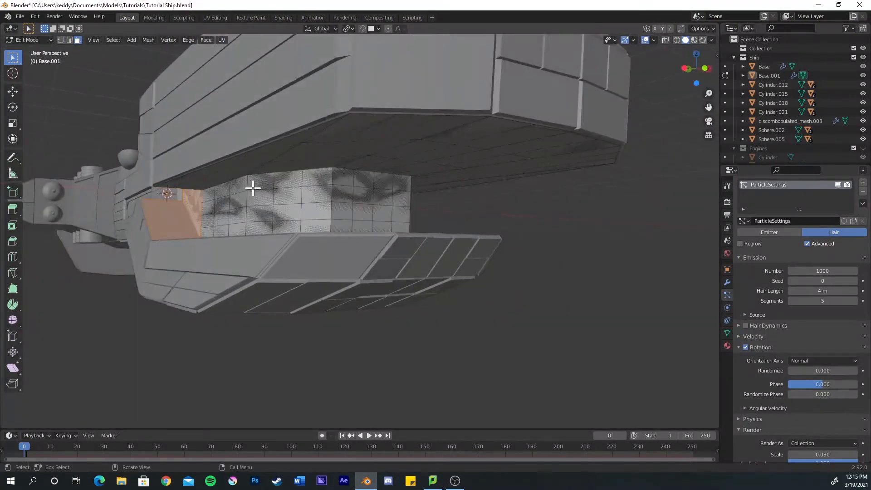
{"action": "middle_click_drag", "start_coordinate": [252, 187], "coordinate": [232, 121]}
{"action": "left_click", "coordinate": [238, 134], "text": "alt+shift"}
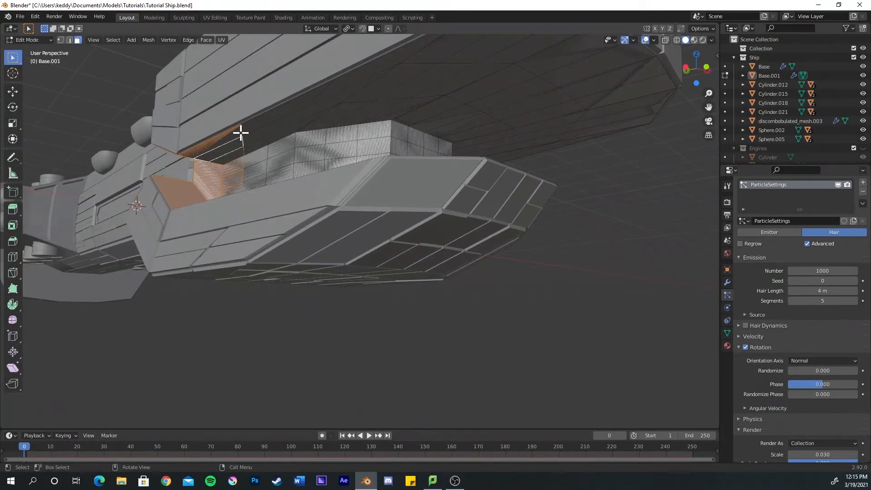
{"action": "left_click", "coordinate": [240, 133], "text": "alt+shift"}
{"action": "left_click", "coordinate": [241, 132], "text": "alt+shift"}
{"action": "middle_click_drag", "start_coordinate": [312, 136], "coordinate": [301, 158]}
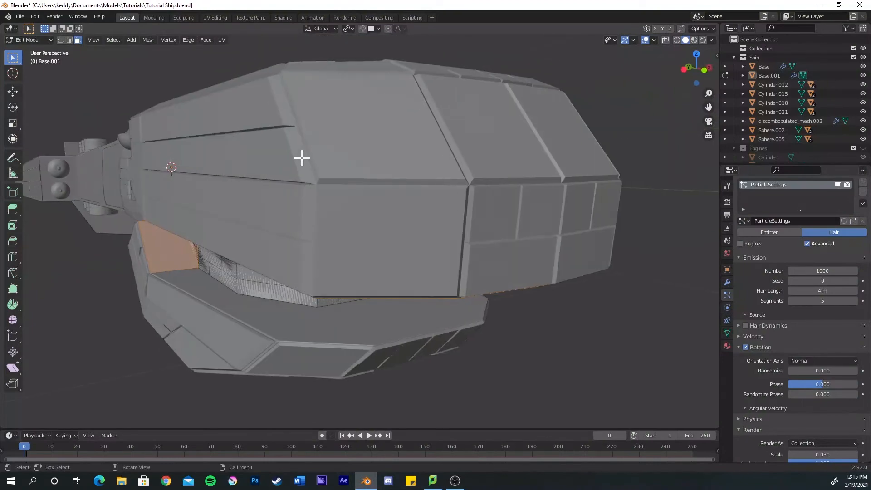
{"action": "right_click", "coordinate": [302, 158]}
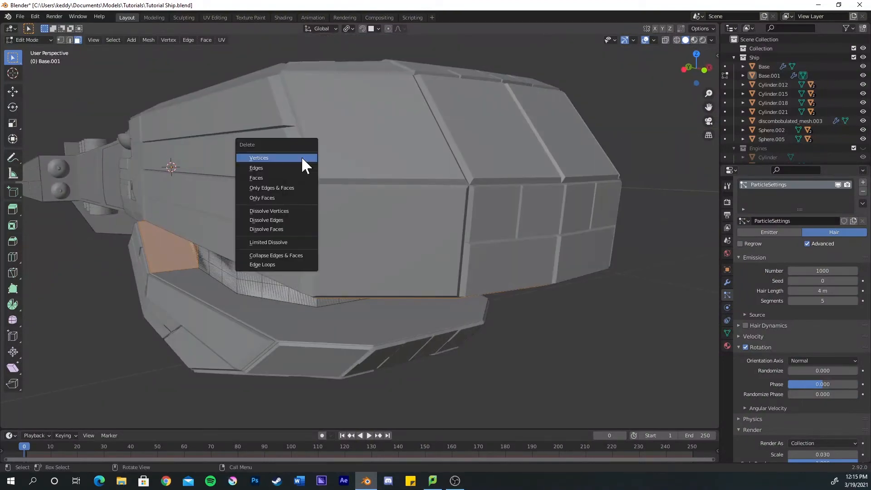
{"action": "left_click", "coordinate": [282, 176]}
{"action": "middle_click_drag", "start_coordinate": [235, 240], "coordinate": [260, 245]}
{"action": "key", "text": "Tab"}
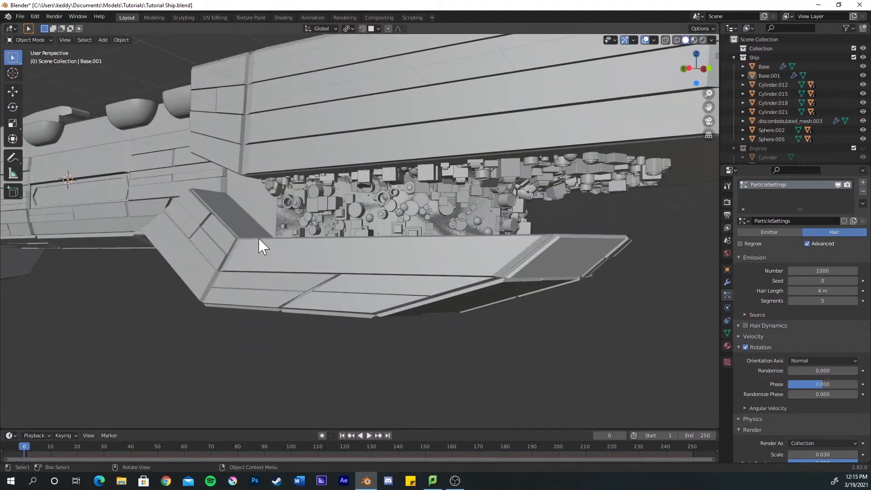
Add a loop cut near the upper edge of the recessed side faces and another along the innermost underside faces
{"action": "middle_click_drag", "start_coordinate": [389, 252], "coordinate": [308, 161]}
{"action": "key", "text": "Tab"}
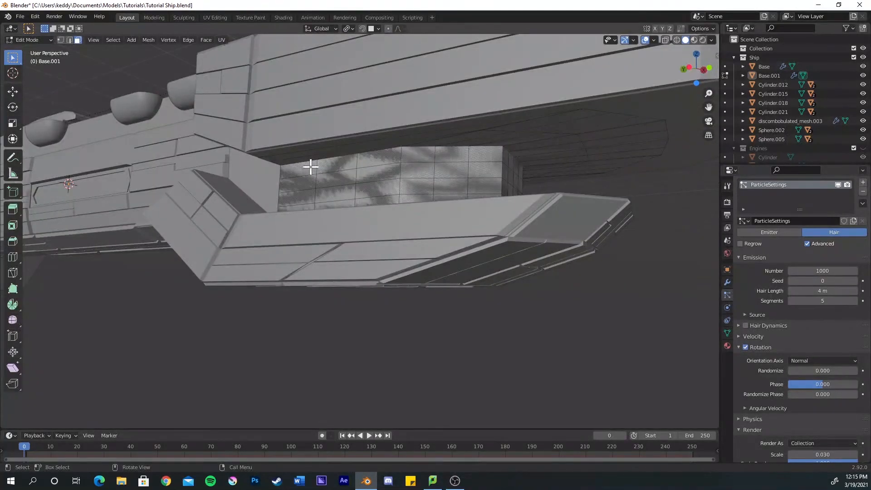
{"action": "key", "text": "ctrl+r"}
{"action": "left_click", "coordinate": [343, 166]}
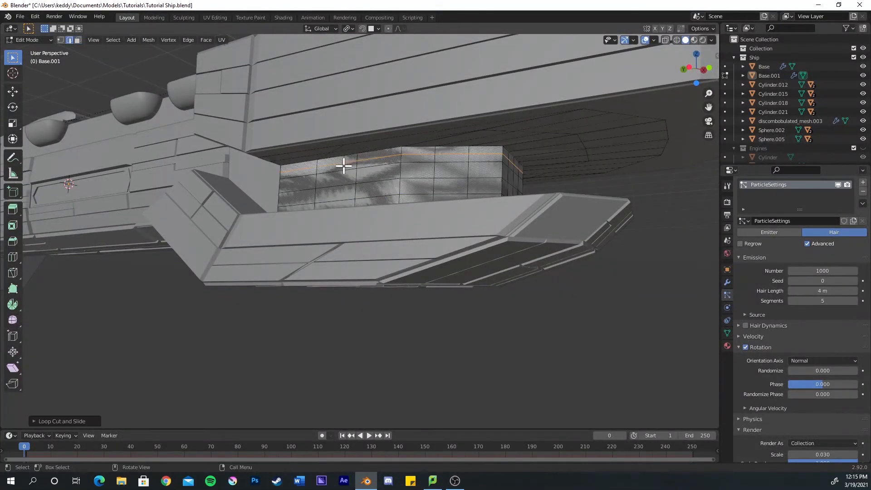
{"action": "key", "text": "3"}
{"action": "middle_click_drag", "start_coordinate": [338, 155], "coordinate": [320, 142]}
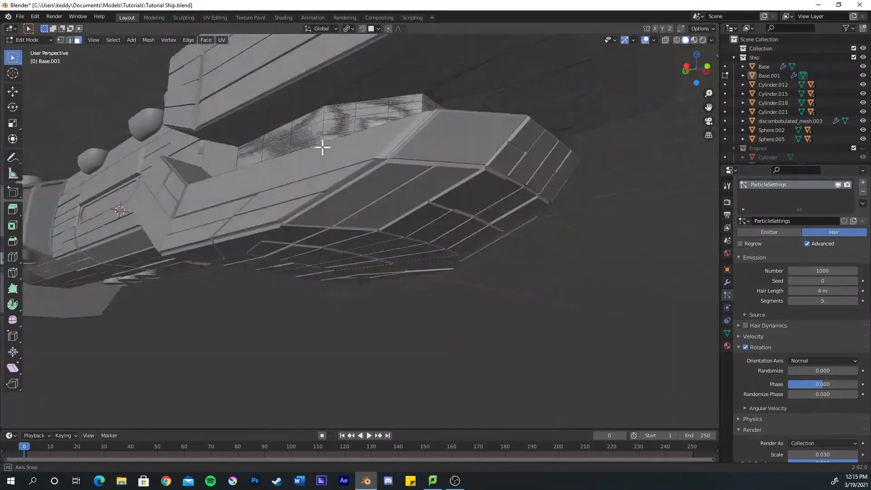
{"action": "key", "text": "ctrl+r"}
{"action": "left_click", "coordinate": [262, 132]}
{"action": "right_click", "coordinate": [262, 132]}
Delete the narrow face loops on both sides of the seam between the recessed side faces and the underside
{"action": "key", "text": "3"}
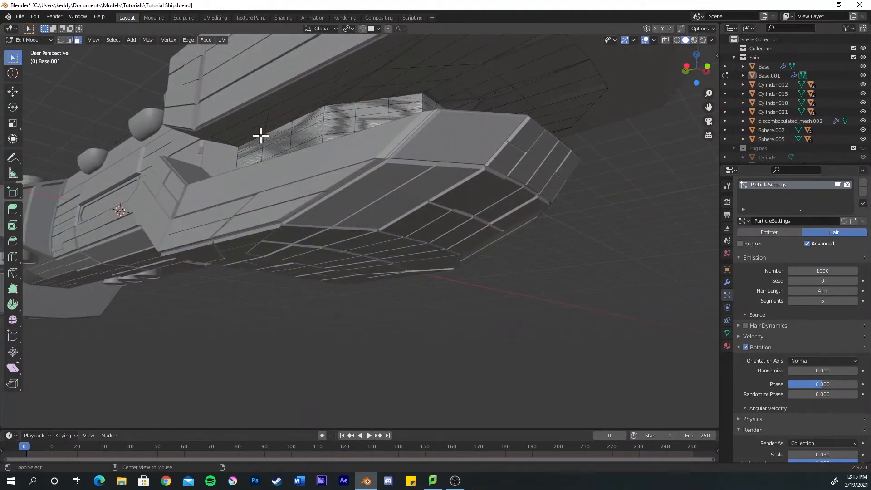
{"action": "left_click", "coordinate": [263, 132], "text": "alt"}
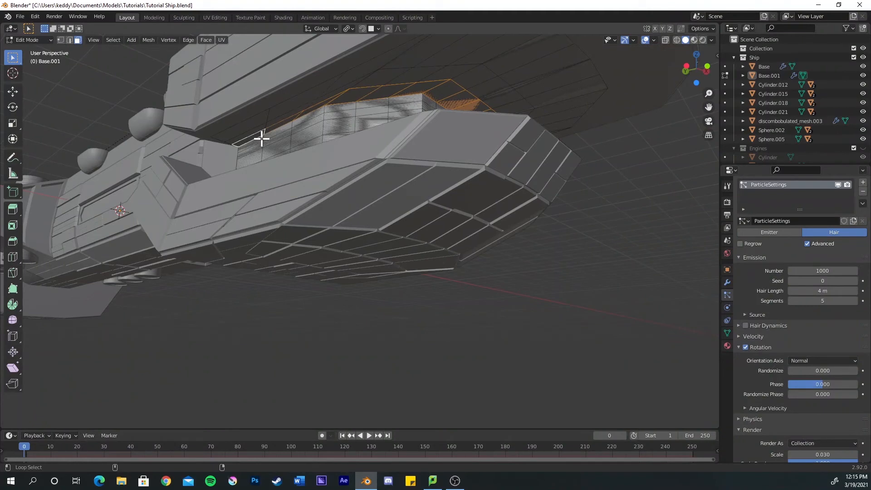
{"action": "left_click", "coordinate": [262, 139], "text": "alt"}
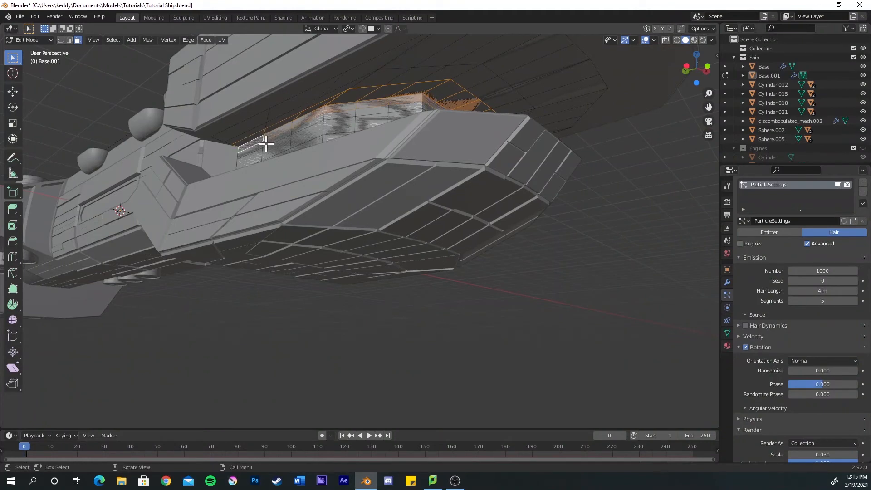
{"action": "key", "text": "x"}
{"action": "left_click", "coordinate": [266, 143]}
{"action": "key", "text": "Tab"}
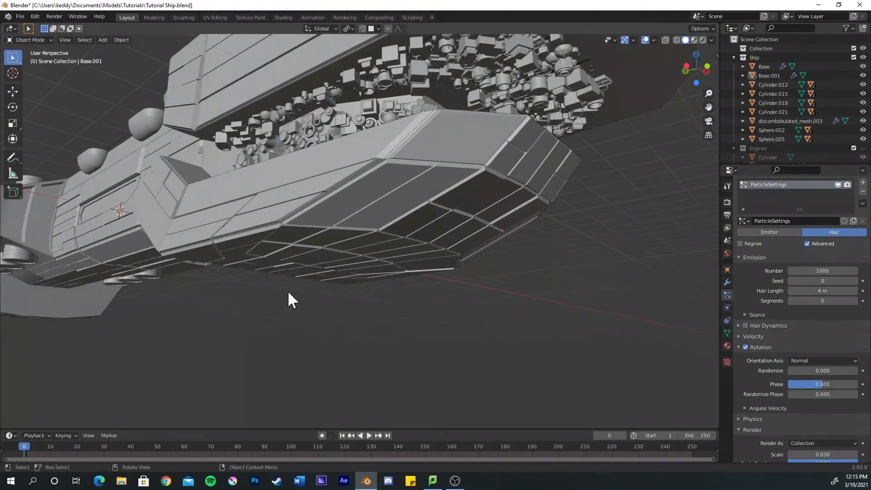
Extrude the outer boundary edges of Base.001's upper underside faces outward along Y toward the hull's rim
{"action": "middle_click_drag", "start_coordinate": [272, 301], "coordinate": [313, 229]}
{"action": "middle_click_drag", "start_coordinate": [337, 231], "coordinate": [437, 136]}
{"action": "left_click", "coordinate": [438, 136]}
{"action": "left_click", "coordinate": [452, 171]}
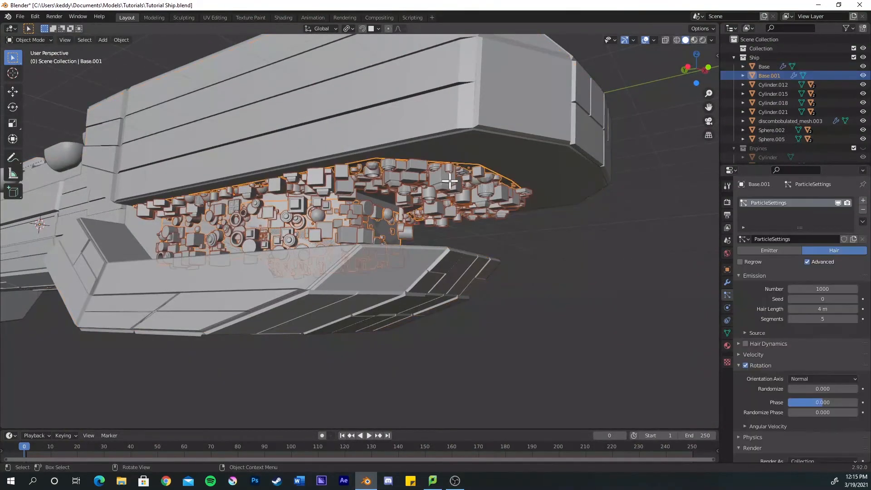
{"action": "key", "text": "Tab"}
{"action": "middle_click_drag", "start_coordinate": [452, 176], "coordinate": [437, 167]}
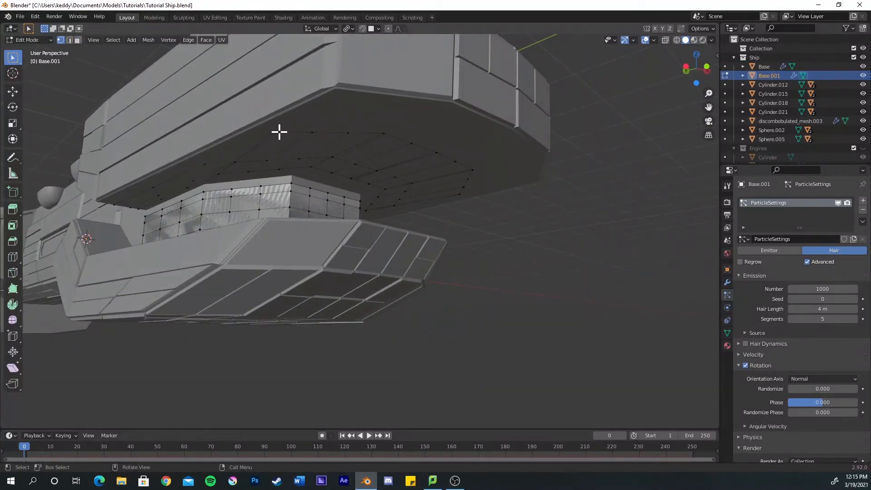
{"action": "middle_click_drag", "start_coordinate": [384, 136], "coordinate": [391, 175]}
{"action": "left_click", "coordinate": [367, 167], "text": "ctrl"}
{"action": "key", "text": "g"}
{"action": "key", "text": "y"}
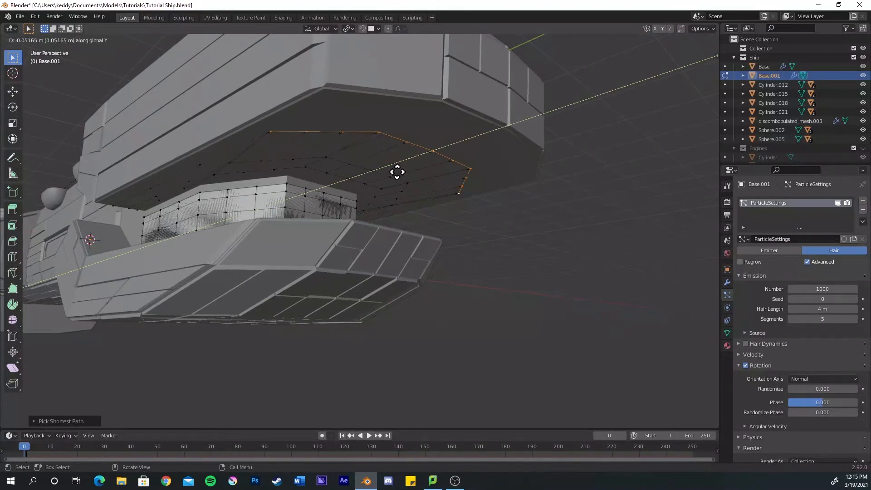
{"action": "left_click", "coordinate": [440, 150]}
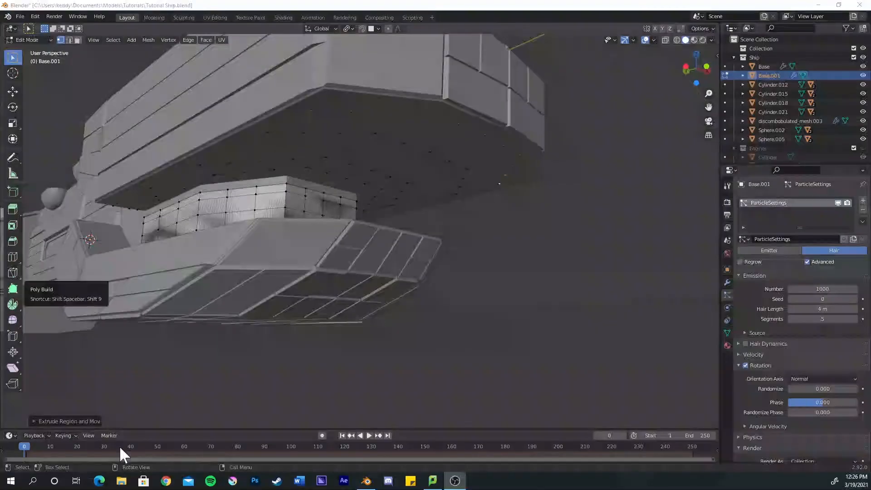
Turn on snapping and move the extruded underside edge along Z onto the hull's underside
{"action": "left_click", "coordinate": [481, 7]}
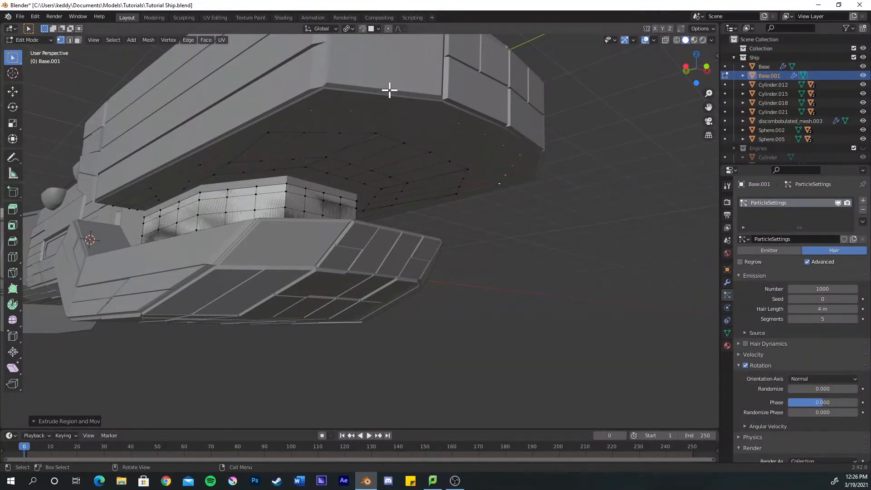
{"action": "left_click", "coordinate": [362, 28]}
{"action": "key", "text": "g"}
{"action": "key", "text": "z"}
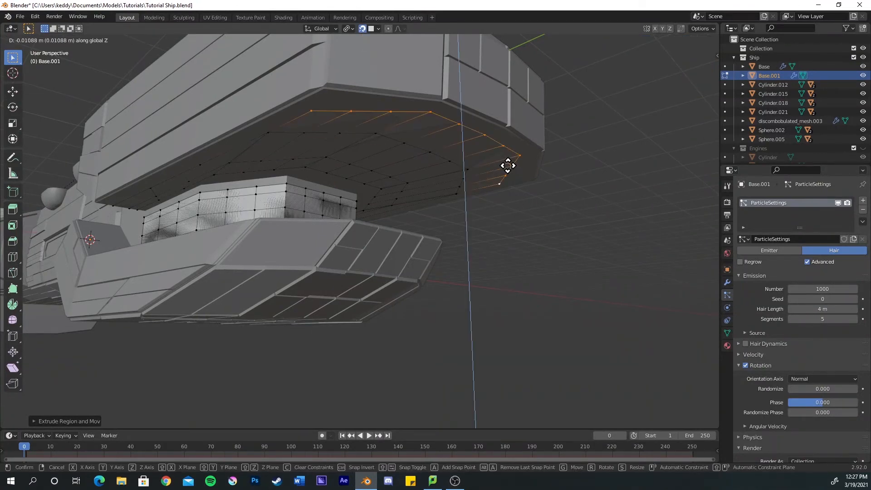
{"action": "left_click", "coordinate": [507, 166]}
{"action": "middle_click_drag", "start_coordinate": [504, 204], "coordinate": [442, 192]}
{"action": "key", "text": "Tab"}
{"action": "key", "text": "Tab"}
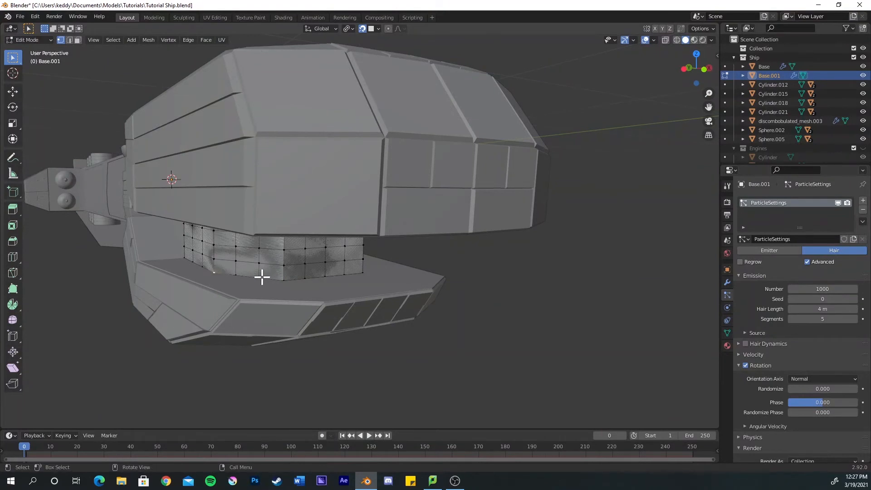
Extrude the lower edge of the recessed side faces about 1.5 m outward over the lower deck, locking the X axis
{"action": "middle_click_drag", "start_coordinate": [262, 277], "coordinate": [222, 286]}
{"action": "left_click", "coordinate": [270, 260], "text": "ctrl"}
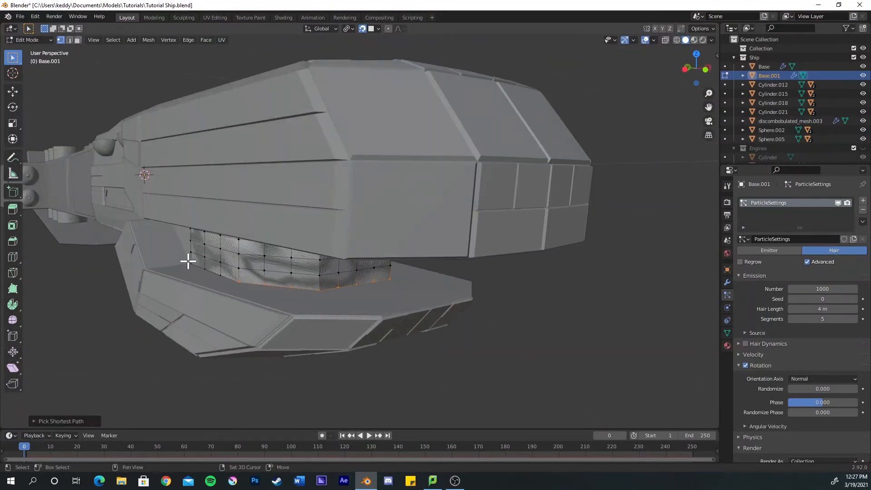
{"action": "middle_click_drag", "start_coordinate": [222, 276], "coordinate": [280, 262]}
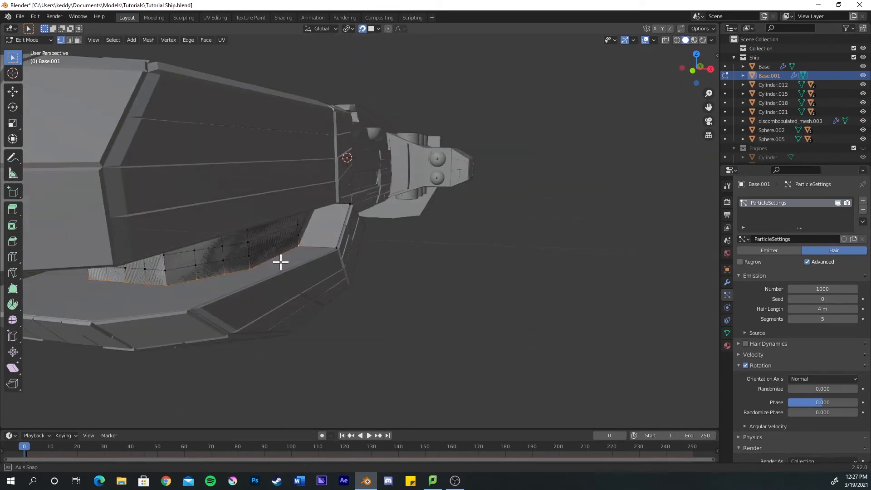
{"action": "key", "text": "alt+e"}
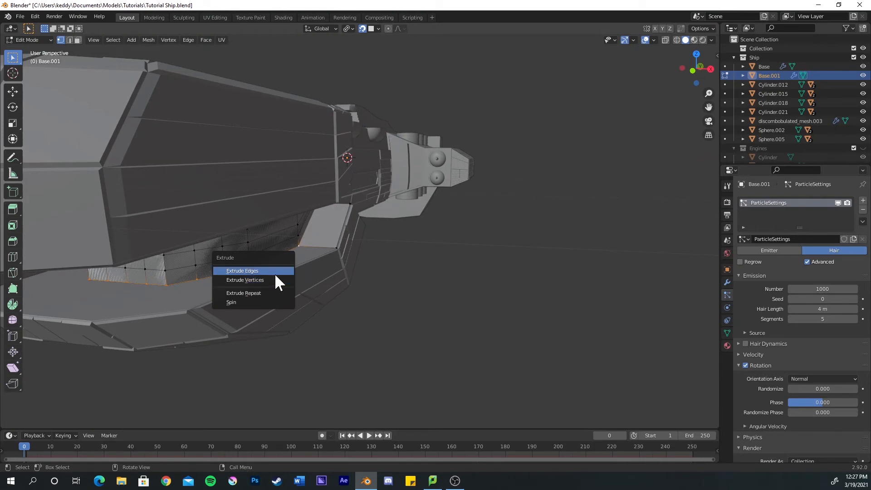
{"action": "left_click", "coordinate": [274, 271]}
{"action": "left_click", "coordinate": [274, 272]}
{"action": "middle_click_drag", "start_coordinate": [274, 272], "coordinate": [301, 273]}
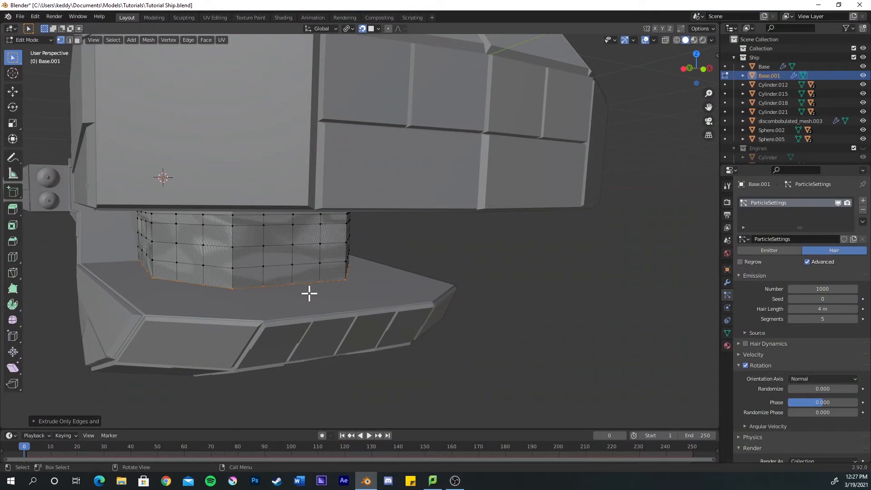
{"action": "key", "text": "e"}
{"action": "key", "text": "shift+x"}
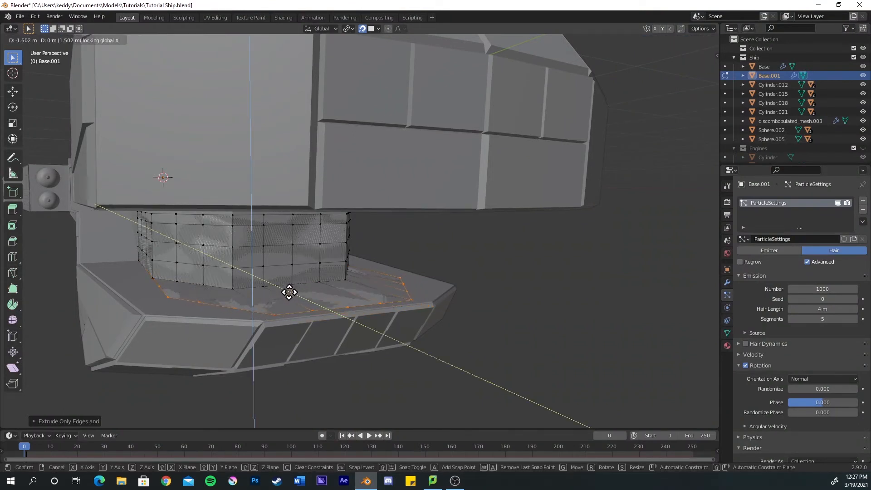
{"action": "left_click", "coordinate": [293, 291]}
Scale the extruded deck edge along X by about 1.29 and fine-tune its width to fit the lower deck's outline
{"action": "key", "text": "s"}
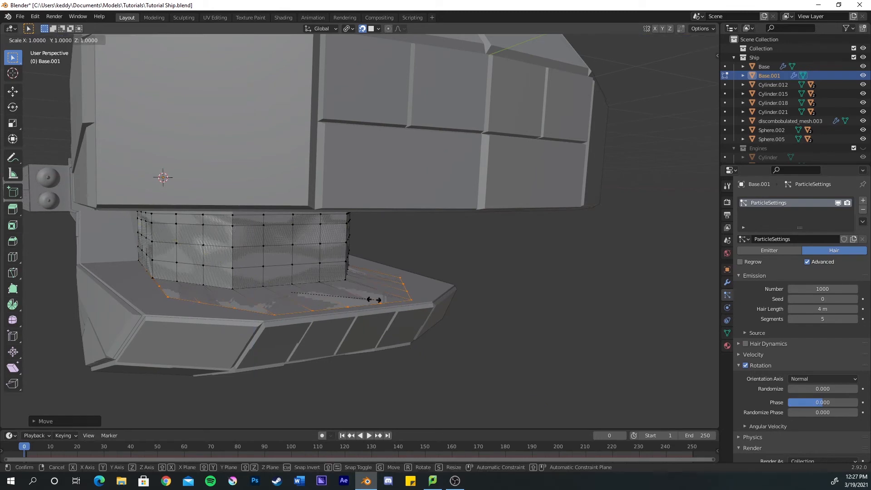
{"action": "key", "text": "x"}
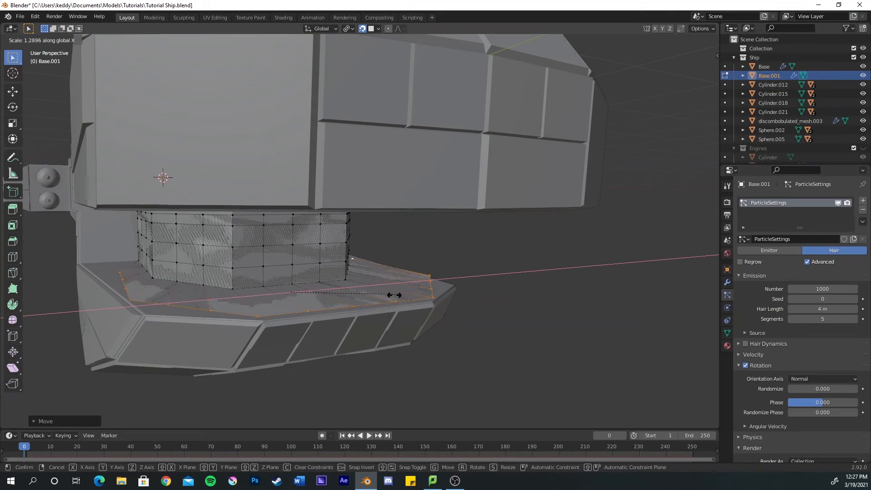
{"action": "left_click", "coordinate": [395, 293]}
{"action": "middle_click_drag", "start_coordinate": [394, 293], "coordinate": [370, 298]}
{"action": "key", "text": "s"}
{"action": "key", "text": "x"}
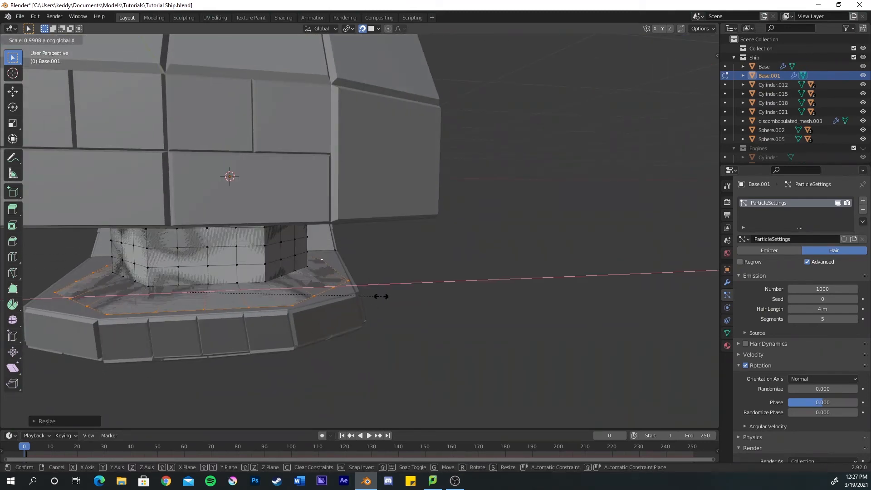
{"action": "left_click", "coordinate": [345, 295]}
Add a loop cut close to the lower edge of the recessed side faces
{"action": "middle_click_drag", "start_coordinate": [344, 295], "coordinate": [403, 317]}
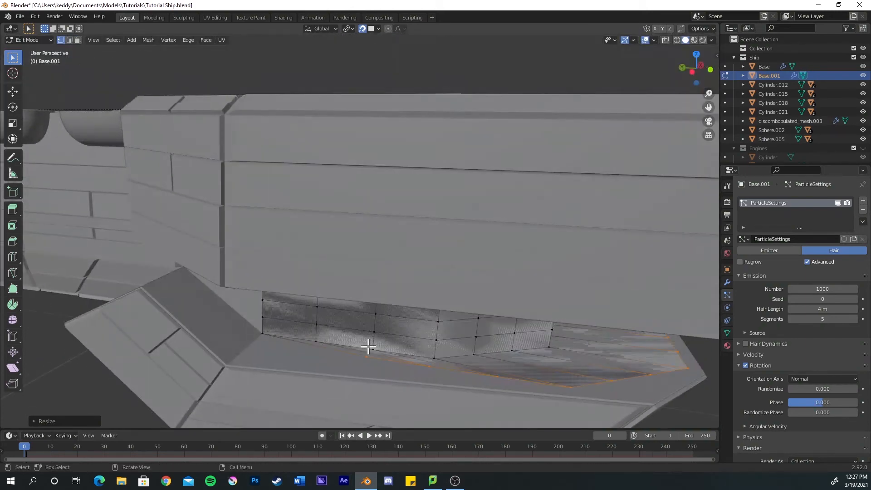
{"action": "middle_click_drag", "start_coordinate": [363, 346], "coordinate": [279, 309]}
{"action": "scroll", "coordinate": [266, 297], "scroll_direction": "up", "scroll_amount": 3}
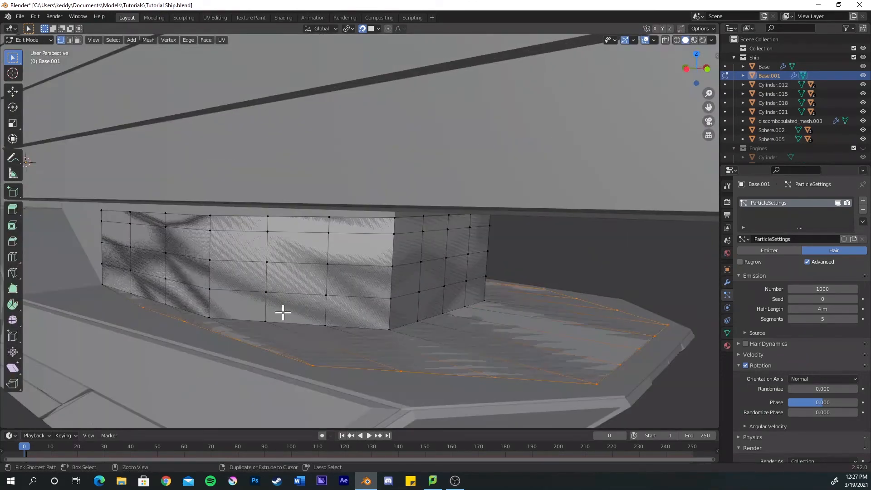
{"action": "key", "text": "ctrl+r"}
{"action": "left_click", "coordinate": [322, 311]}
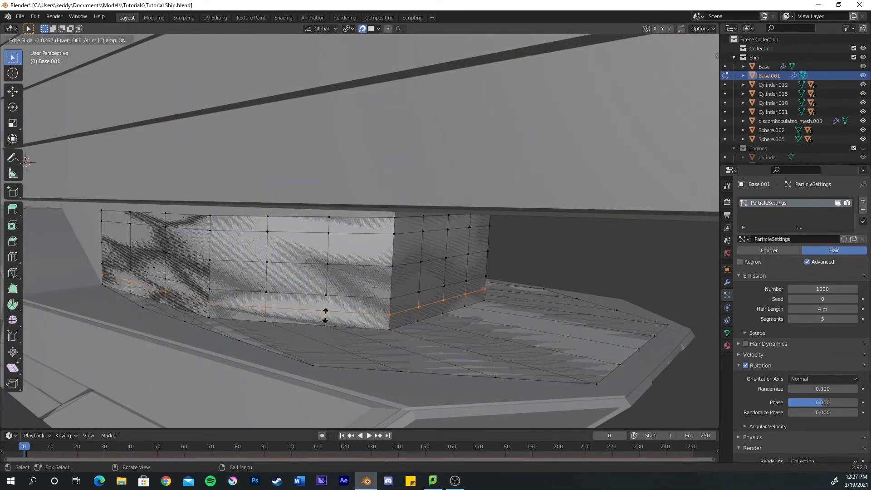
{"action": "left_click", "coordinate": [333, 321]}
Add two loop cuts to the lower deck faces, one through the middle and one beside the side-face seam, and turn off snapping
{"action": "key", "text": "ctrl+r"}
{"action": "left_click", "coordinate": [362, 339]}
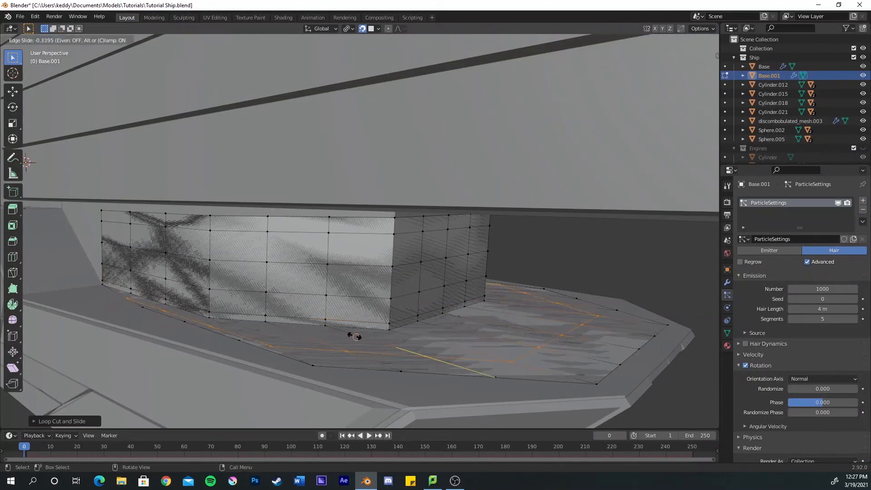
{"action": "left_click", "coordinate": [344, 290]}
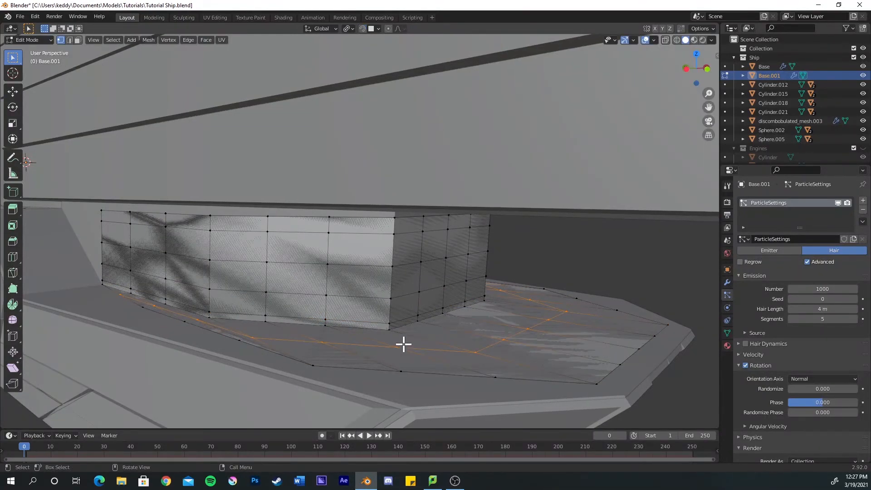
{"action": "key", "text": "ctrl+r"}
{"action": "left_click", "coordinate": [440, 338]}
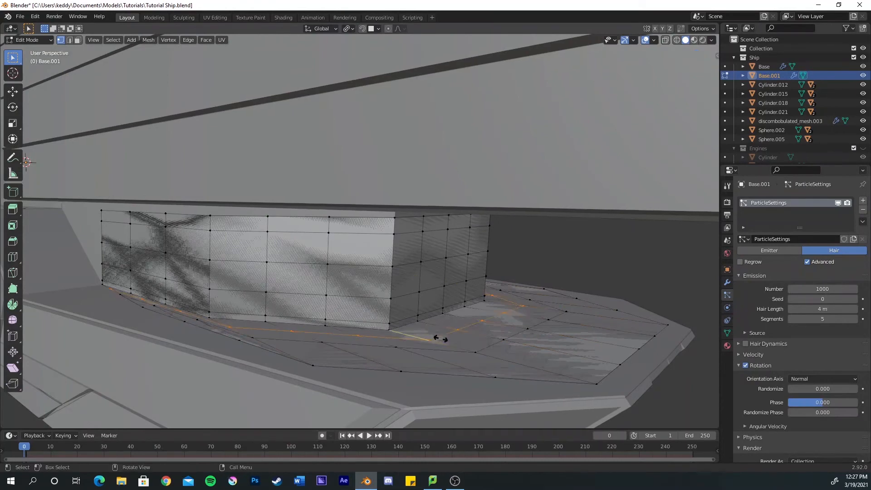
{"action": "left_click", "coordinate": [411, 336]}
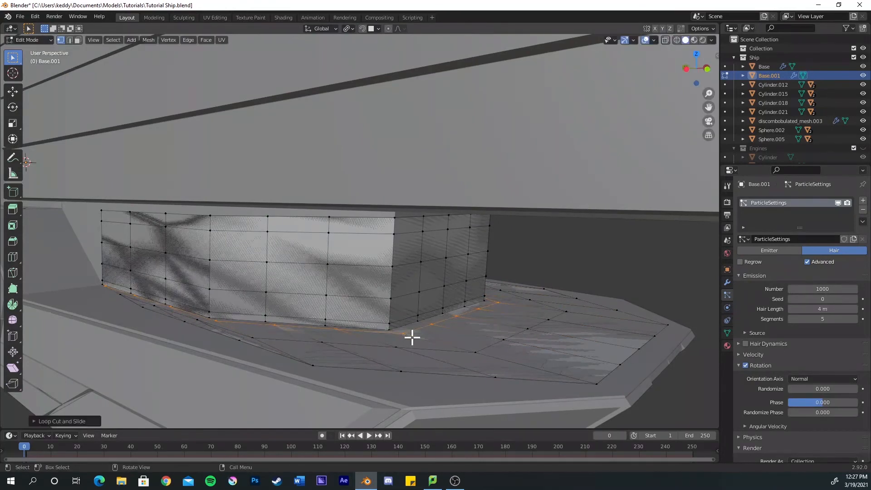
Delete the narrow face loops on both sides of the seam between the recessed side faces and the lower deck
{"action": "left_click", "coordinate": [392, 327], "text": "alt"}
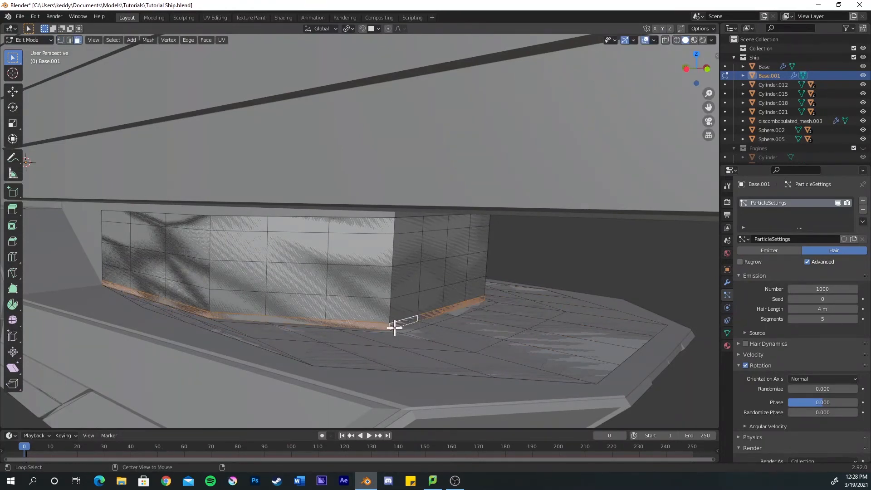
{"action": "left_click", "coordinate": [420, 323], "text": "alt"}
{"action": "key", "text": "x"}
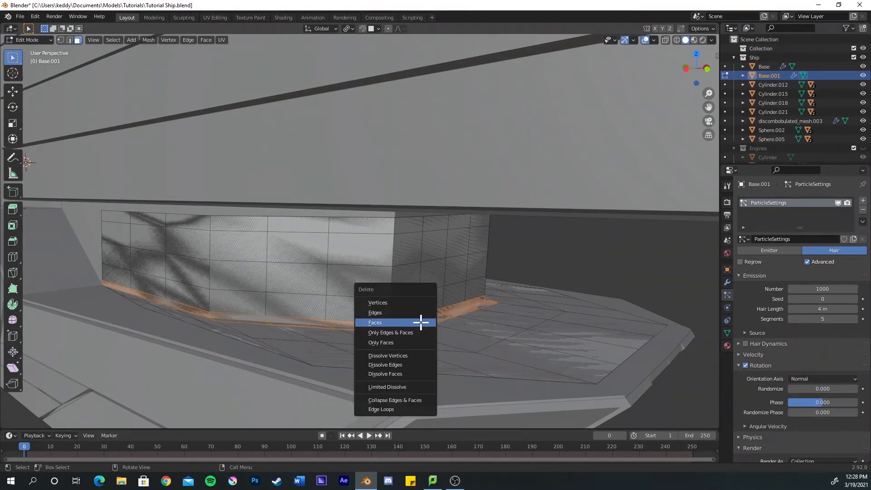
{"action": "left_click", "coordinate": [421, 325]}
{"action": "key", "text": "Tab"}
Examine how the greebles cover the recess and the lower deck from below and from the side
{"action": "scroll", "coordinate": [499, 286], "scroll_direction": "down", "scroll_amount": 5}
{"action": "middle_click_drag", "start_coordinate": [499, 286], "coordinate": [540, 302]}
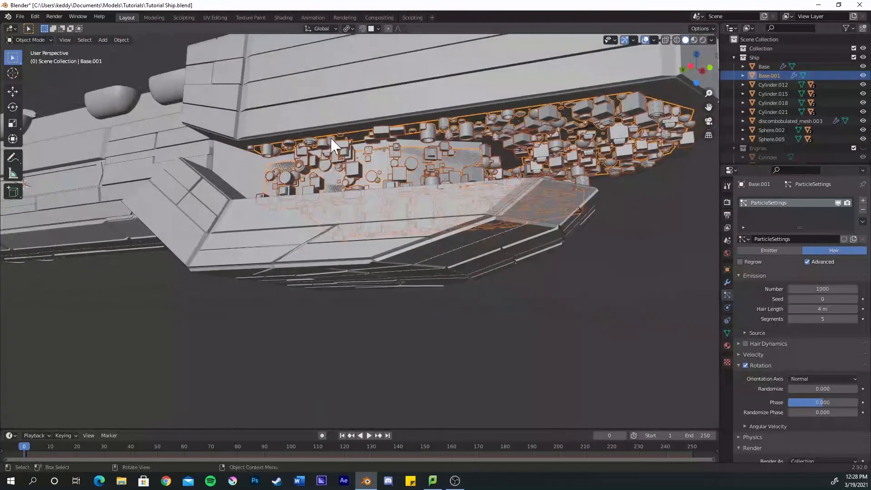
{"action": "middle_click_drag", "start_coordinate": [421, 184], "coordinate": [412, 206]}
{"action": "left_click", "coordinate": [318, 98]}
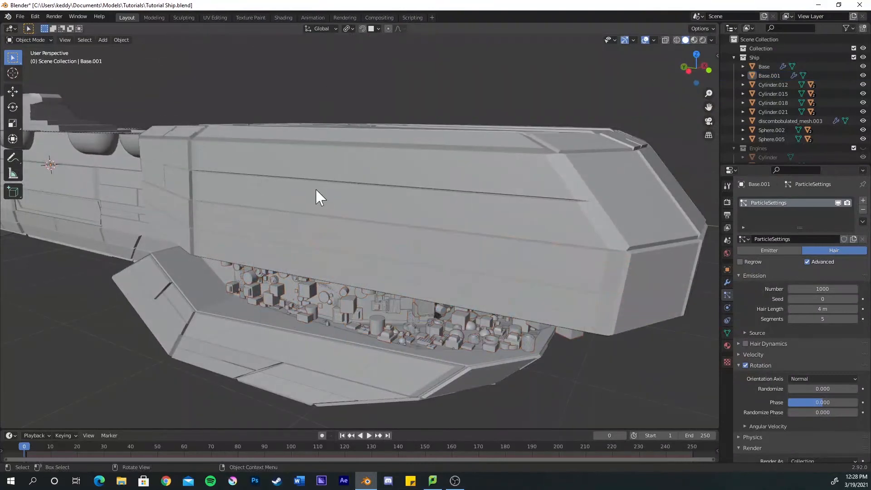
{"action": "scroll", "coordinate": [354, 226], "scroll_direction": "down", "scroll_amount": 3}
{"action": "mouse_move", "coordinate": [371, 274]}
{"action": "middle_mouse_down"}
{"action": "mouse_move", "coordinate": [349, 250]}
{"action": "mouse_move", "coordinate": [370, 273]}
{"action": "middle_mouse_up"}
{"action": "scroll", "coordinate": [366, 269], "scroll_direction": "up", "scroll_amount": 3}
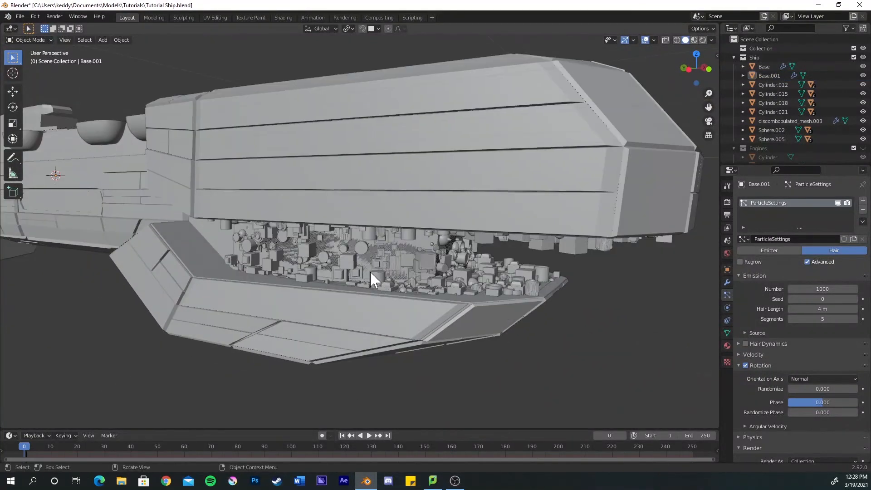
Delete the part of Base.001 left of the centre line in front view, using X-ray to select through the mesh
{"action": "left_click", "coordinate": [411, 280]}
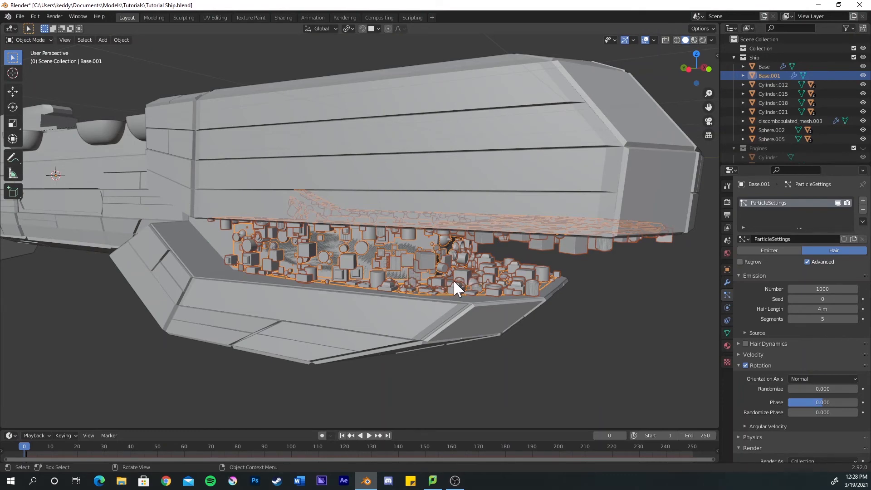
{"action": "middle_click_drag", "start_coordinate": [490, 281], "coordinate": [294, 227]}
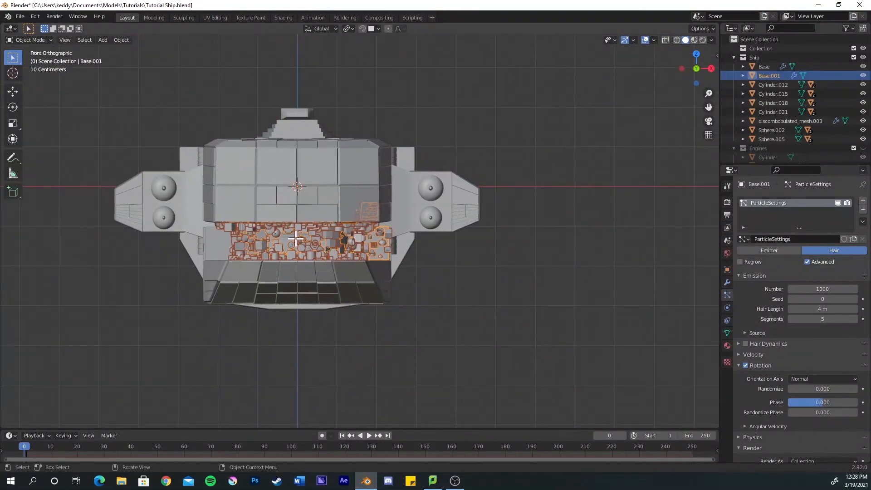
{"action": "key", "text": "Tab"}
{"action": "scroll", "coordinate": [291, 243], "scroll_direction": "up", "scroll_amount": 1}
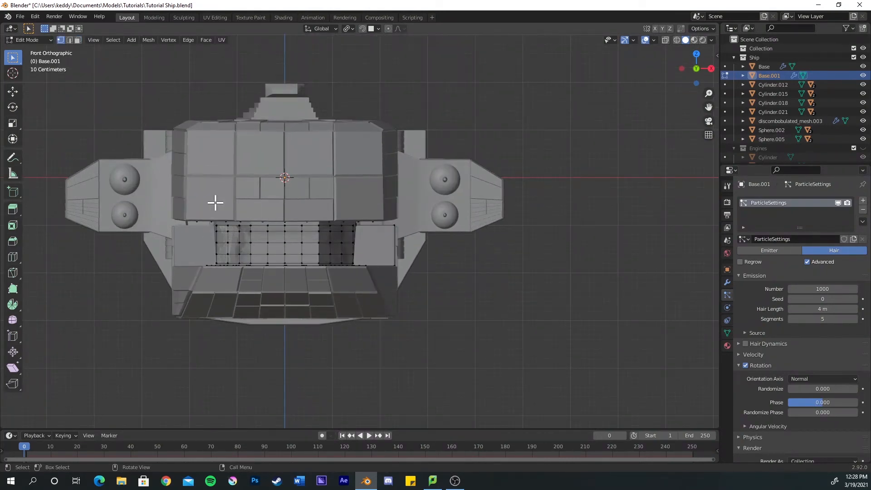
{"action": "key", "text": "alt+z"}
{"action": "key", "text": "b"}
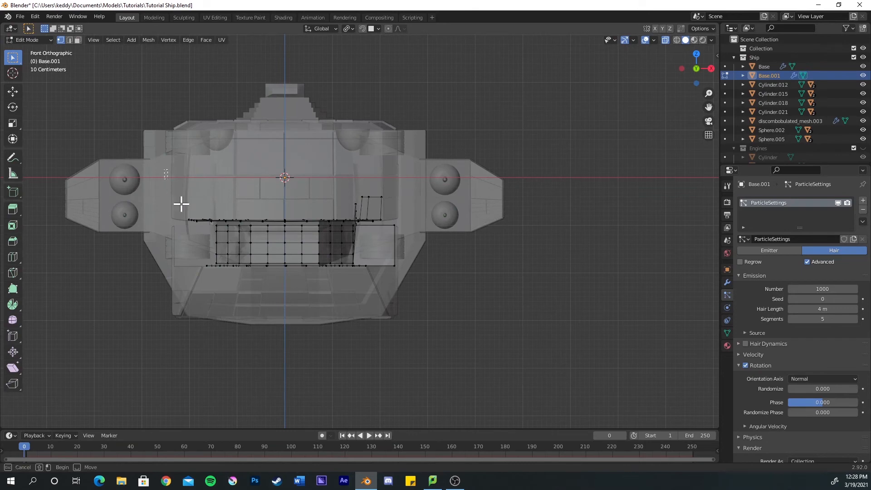
{"action": "left_click_drag", "start_coordinate": [279, 289], "coordinate": [278, 289]}
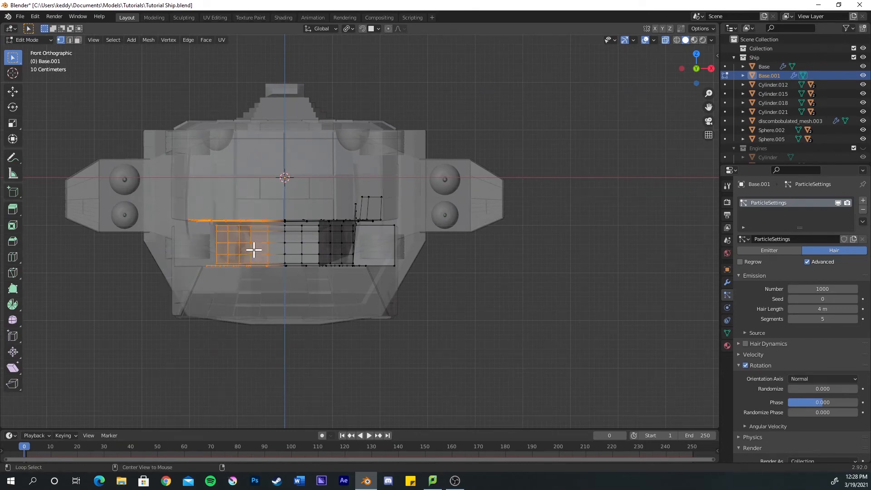
{"action": "key", "text": "x"}
{"action": "left_click", "coordinate": [253, 248]}
{"action": "key", "text": "alt+z"}
{"action": "key", "text": "Tab"}
Add a Mirror modifier on the X axis to the greeble emitter Base.001
{"action": "middle_click_drag", "start_coordinate": [225, 235], "coordinate": [294, 248]}
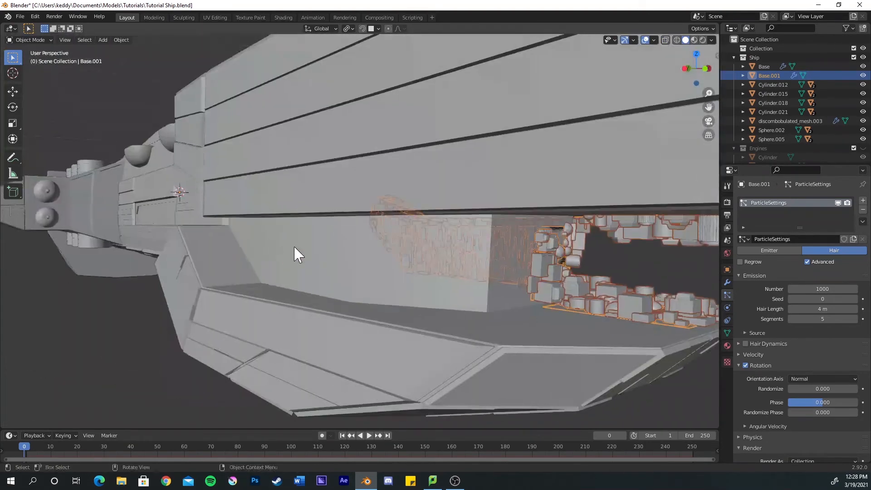
{"action": "middle_click_drag", "start_coordinate": [558, 296], "coordinate": [505, 307]}
{"action": "middle_click_drag", "start_coordinate": [358, 284], "coordinate": [385, 280]}
{"action": "key", "text": "KP_1"}
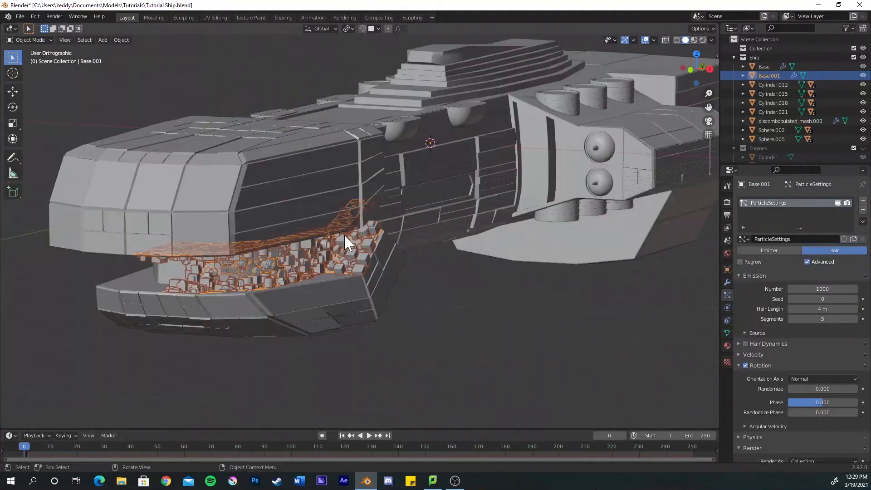
{"action": "left_click", "coordinate": [727, 282]}
{"action": "left_click", "coordinate": [766, 200]}
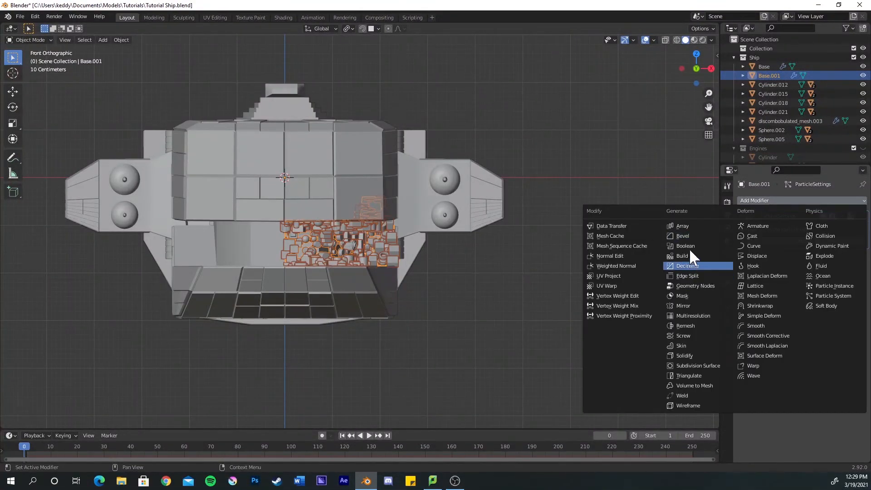
{"action": "left_click", "coordinate": [684, 306]}
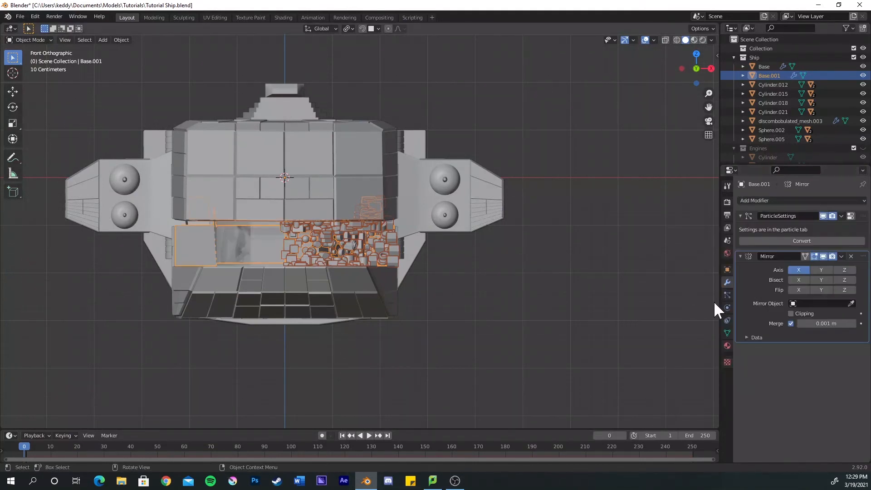
Apply the Mirror modifier on Base.001 and save the file
{"action": "left_click", "coordinate": [842, 256]}
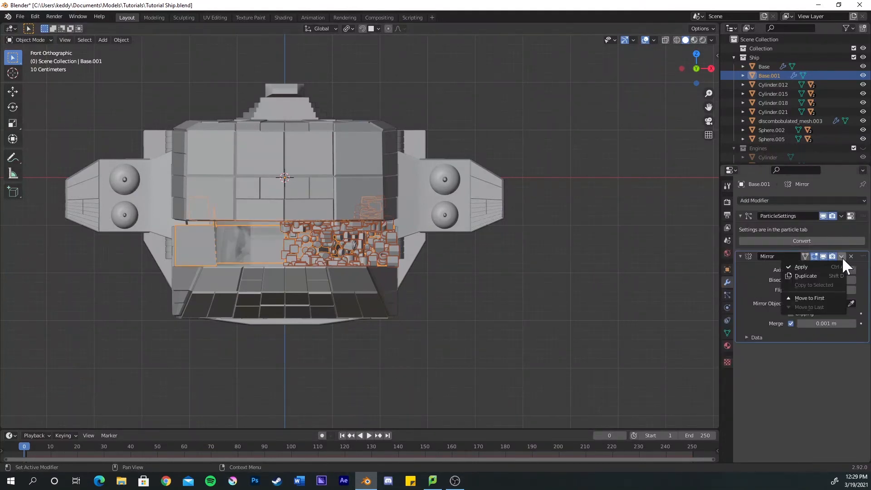
{"action": "left_click", "coordinate": [828, 264]}
{"action": "left_click", "coordinate": [529, 272]}
{"action": "middle_click_drag", "start_coordinate": [529, 271], "coordinate": [645, 287]}
{"action": "key", "text": "ctrl+s"}
Turn off Show Emitter in the render settings of Base.001's particle system and save the file
{"action": "left_click", "coordinate": [276, 225]}
{"action": "left_click", "coordinate": [727, 295]}
{"action": "scroll", "coordinate": [842, 338], "scroll_direction": "down", "scroll_amount": 8}
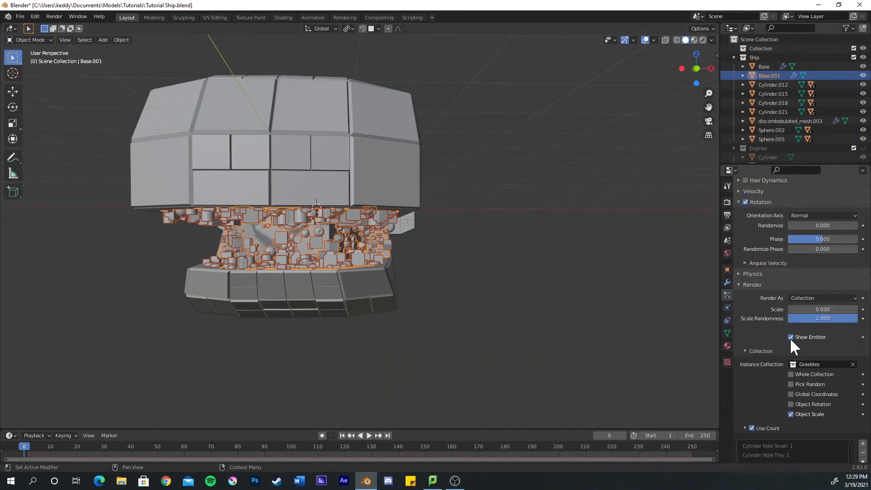
{"action": "left_click", "coordinate": [576, 253]}
{"action": "key", "text": "ctrl+s"}
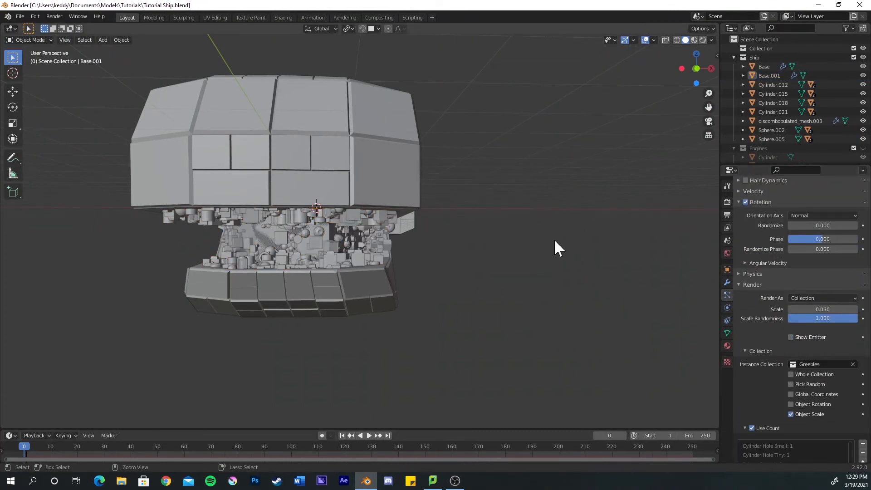
On the Base hull, add two evenly spaced loop cuts across the recessed top deck section nearest the stepped tower
{"action": "middle_click_drag", "start_coordinate": [328, 279], "coordinate": [430, 299]}
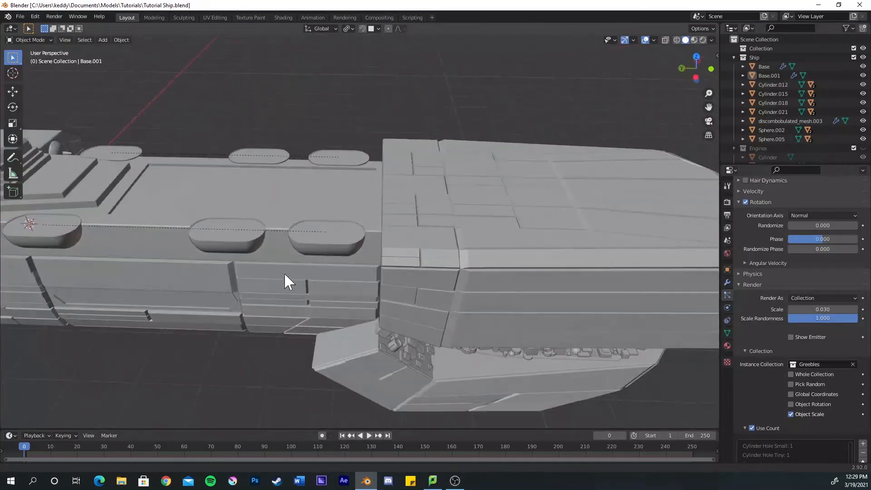
{"action": "middle_click_drag", "start_coordinate": [284, 273], "coordinate": [457, 266], "text": "shift"}
{"action": "left_click", "coordinate": [459, 171]}
{"action": "key", "text": "Tab"}
{"action": "middle_click_drag", "start_coordinate": [459, 170], "coordinate": [394, 229]}
{"action": "middle_click_drag", "start_coordinate": [325, 198], "coordinate": [291, 193]}
{"action": "key", "text": "ctrl+r"}
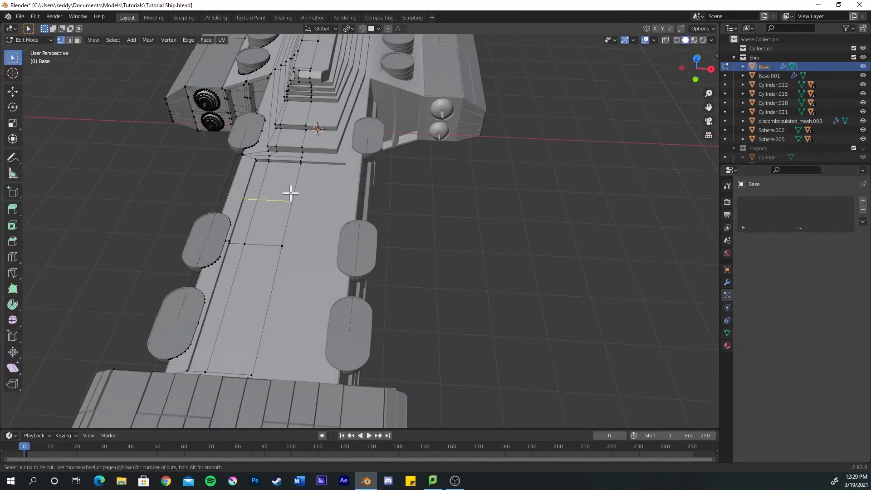
{"action": "scroll", "coordinate": [290, 193], "scroll_direction": "up", "scroll_amount": 1}
{"action": "left_click", "coordinate": [291, 192]}
{"action": "right_click", "coordinate": [290, 193]}
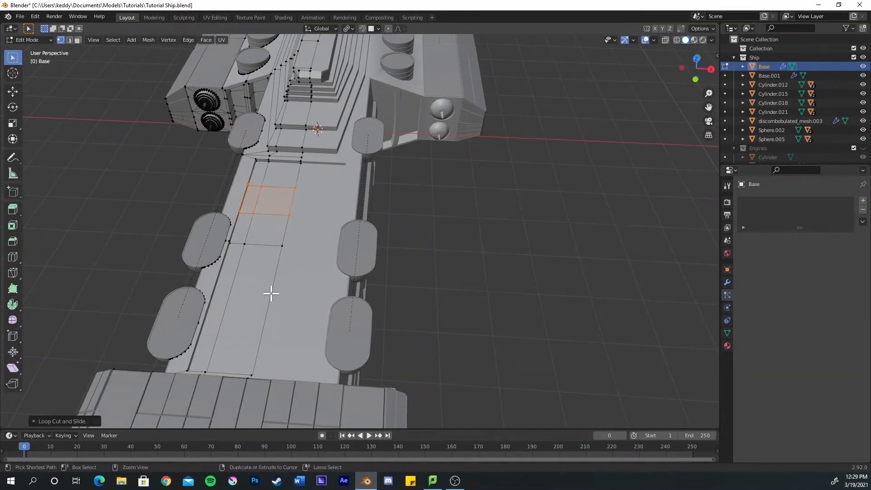
Add three evenly spaced loop cuts across the recessed top deck section nearest the bow block
{"action": "key", "text": "ctrl+r"}
{"action": "scroll", "coordinate": [271, 294], "scroll_direction": "up", "scroll_amount": 1}
{"action": "left_click", "coordinate": [271, 294]}
{"action": "right_click", "coordinate": [273, 291]}
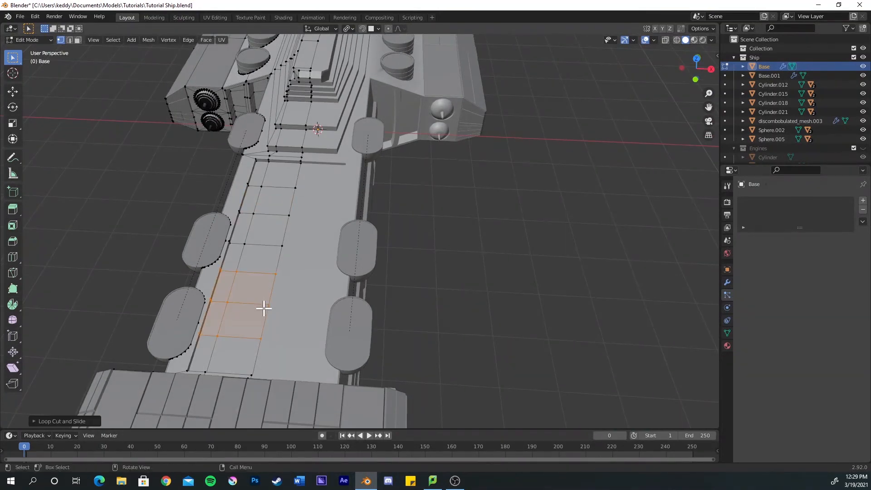
Separate the recessed deck faces into their own object, leaving out the wide faces beside the centre line in the second and fourth rows from the tower
{"action": "middle_click_drag", "start_coordinate": [266, 305], "coordinate": [273, 309]}
{"action": "key", "text": "3"}
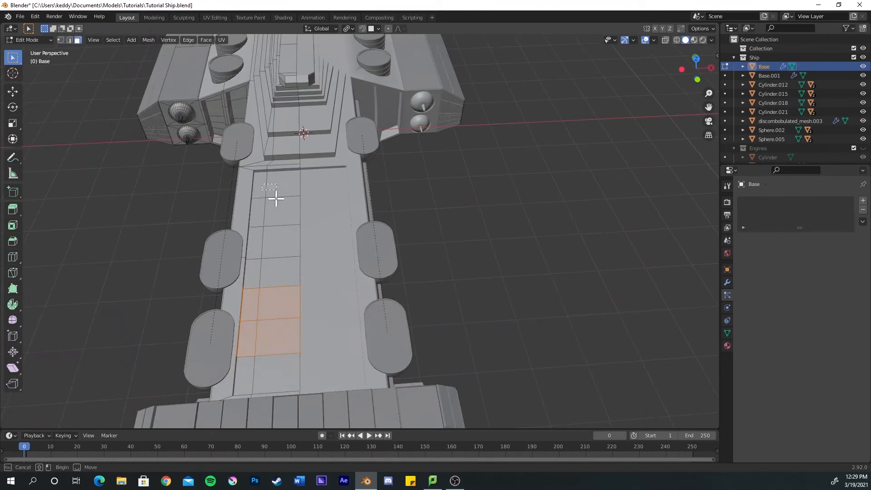
{"action": "left_click", "coordinate": [275, 191]}
{"action": "left_click", "coordinate": [272, 248], "text": "shift"}
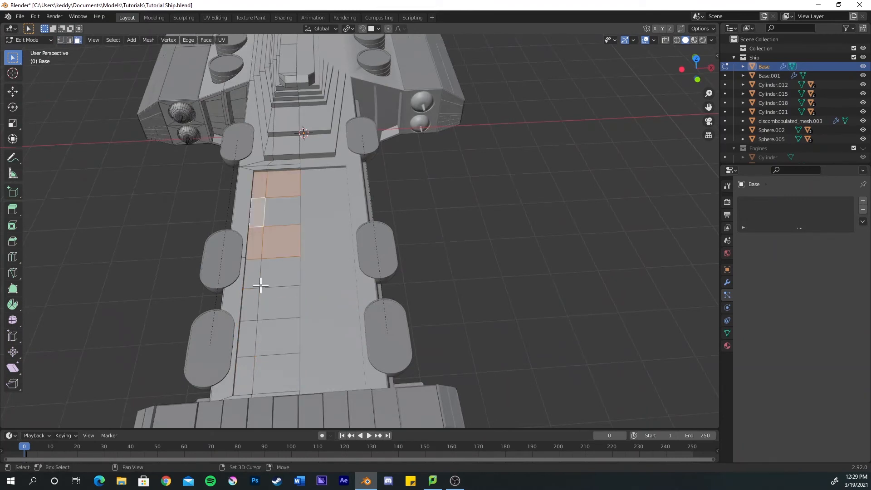
{"action": "left_click", "coordinate": [269, 304], "text": "shift"}
{"action": "left_click", "coordinate": [248, 271], "text": "shift"}
{"action": "left_click_drag", "start_coordinate": [247, 342], "coordinate": [270, 362]}
{"action": "middle_click_drag", "start_coordinate": [268, 321], "coordinate": [346, 318]}
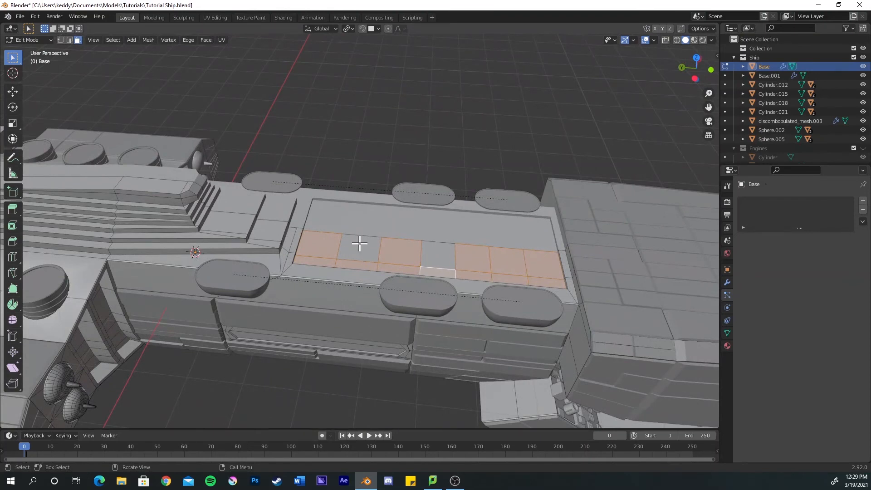
{"action": "middle_click_drag", "start_coordinate": [424, 254], "coordinate": [349, 247]}
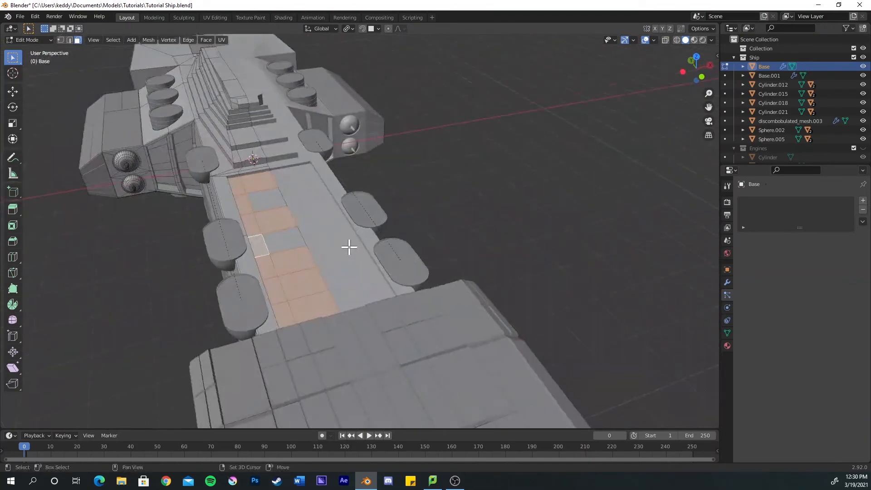
{"action": "key", "text": "p"}
{"action": "left_click", "coordinate": [349, 247]}
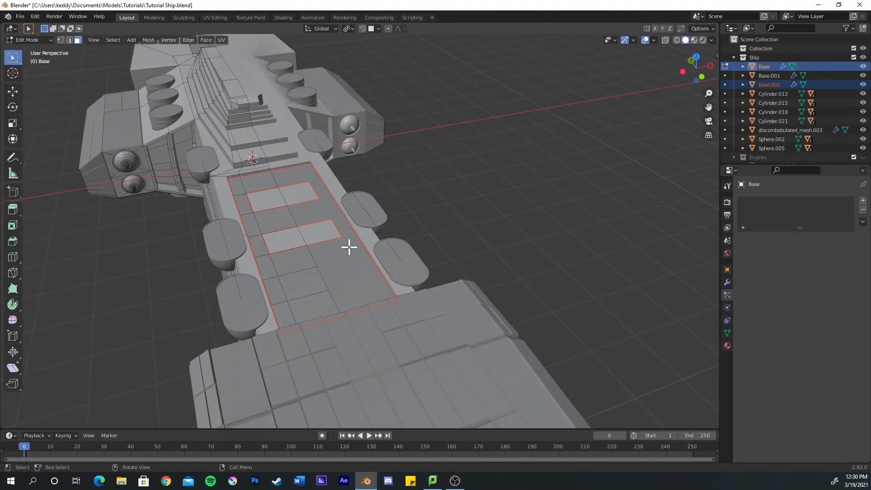
Save the file, then give Base.002 a particle system using ParticleSettings and make those settings a single-user copy
{"action": "key", "text": "Tab"}
{"action": "left_click", "coordinate": [323, 256]}
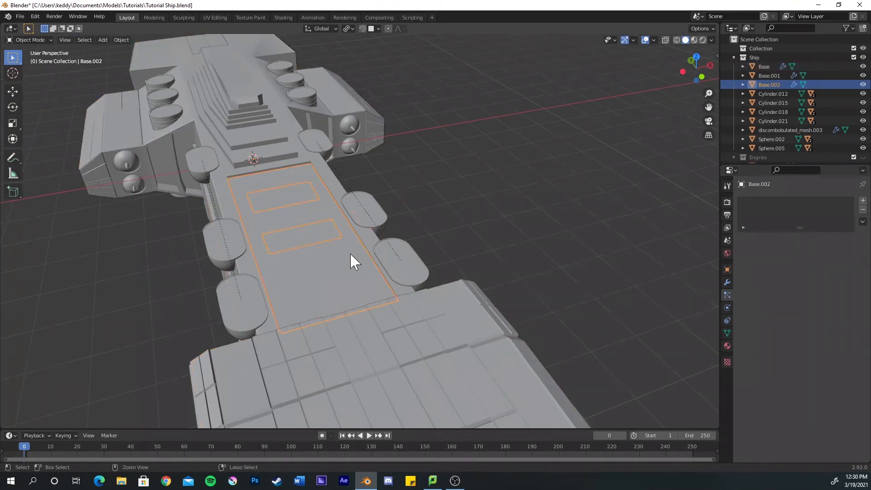
{"action": "key", "text": "ctrl+s"}
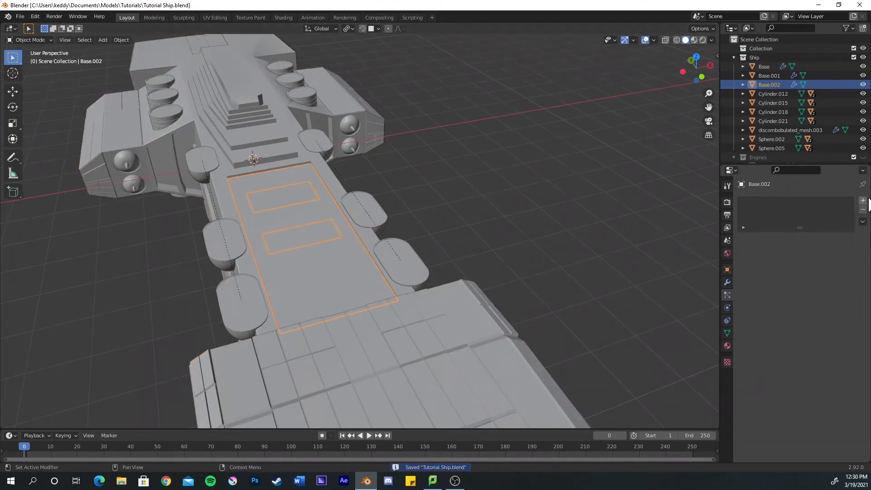
{"action": "left_click", "coordinate": [863, 201]}
{"action": "left_click", "coordinate": [744, 239]}
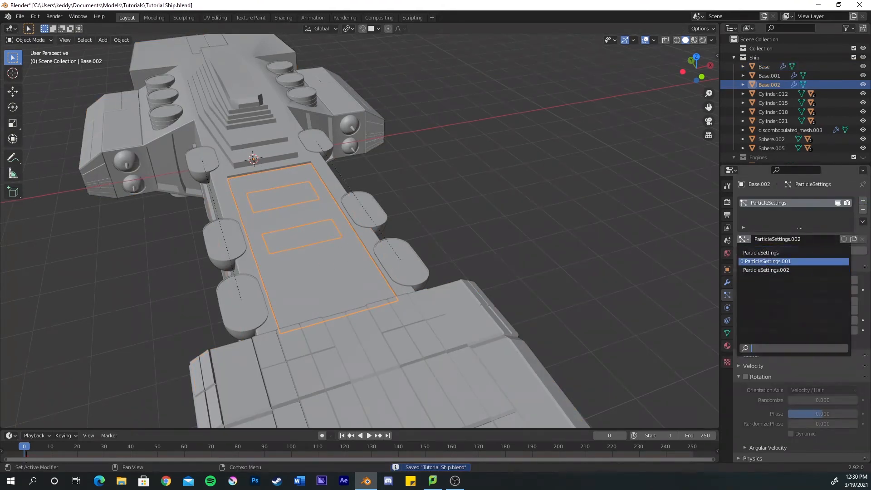
{"action": "left_click", "coordinate": [771, 253]}
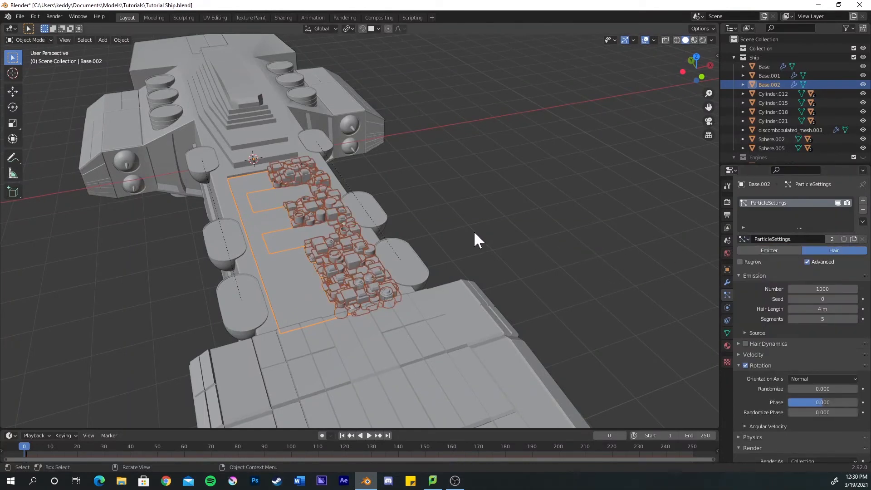
{"action": "left_click", "coordinate": [833, 238]}
Apply the Mirror modifier on Base.002
{"action": "left_click", "coordinate": [727, 282]}
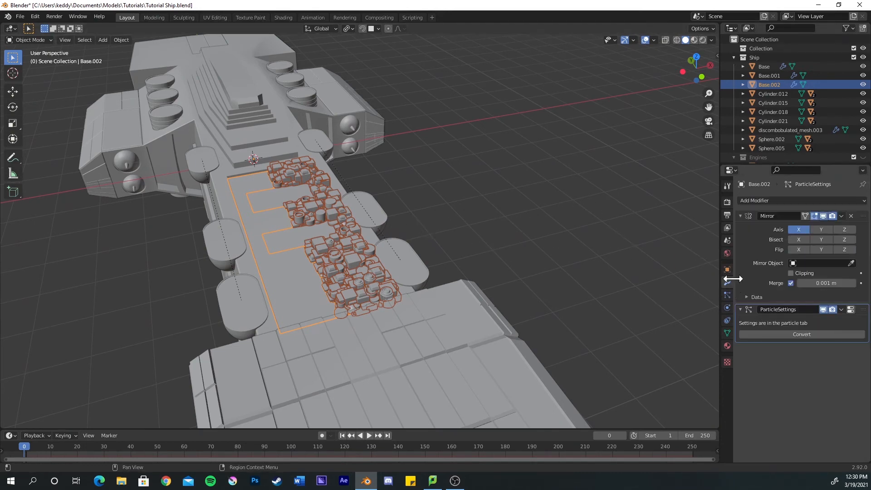
{"action": "left_click", "coordinate": [840, 213]}
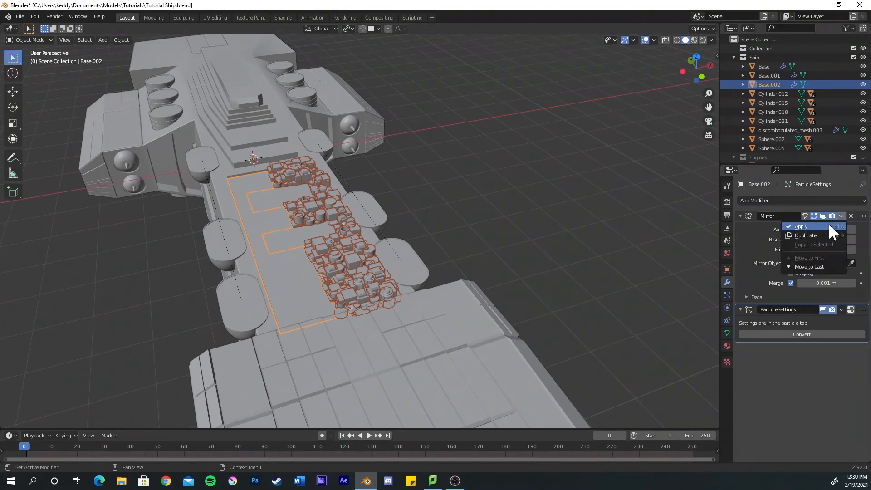
{"action": "left_click", "coordinate": [829, 222]}
Set the particle render scale of the Base.002 greebles to 0.010
{"action": "middle_click_drag", "start_coordinate": [519, 245], "coordinate": [359, 255]}
{"action": "scroll", "coordinate": [284, 260], "scroll_direction": "up", "scroll_amount": 4}
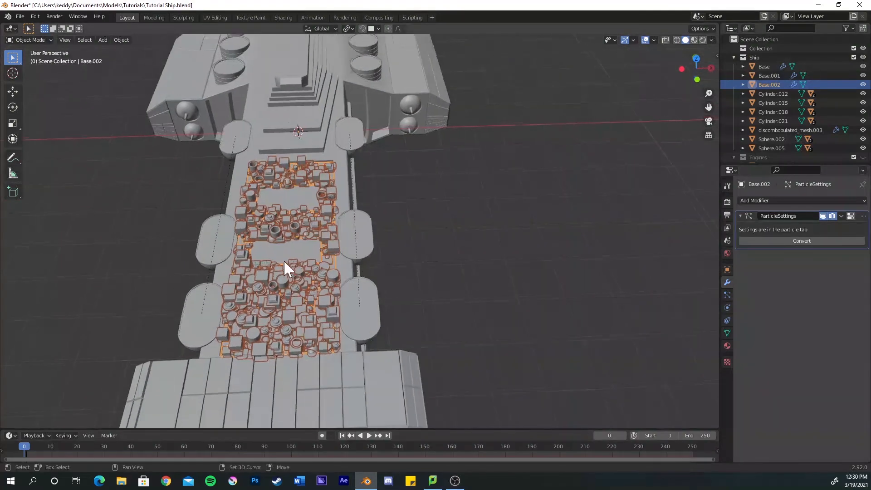
{"action": "middle_click_drag", "start_coordinate": [268, 261], "coordinate": [579, 219]}
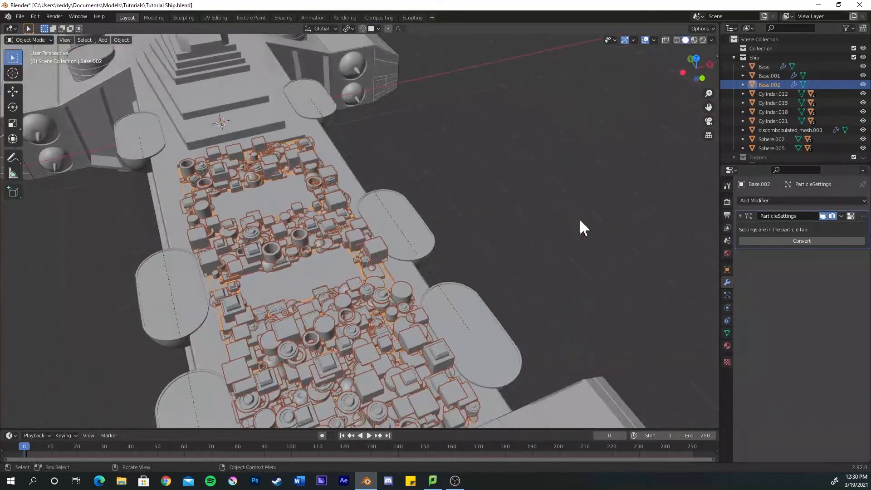
{"action": "left_click", "coordinate": [726, 294]}
{"action": "scroll", "coordinate": [808, 313], "scroll_direction": "down", "scroll_amount": 4}
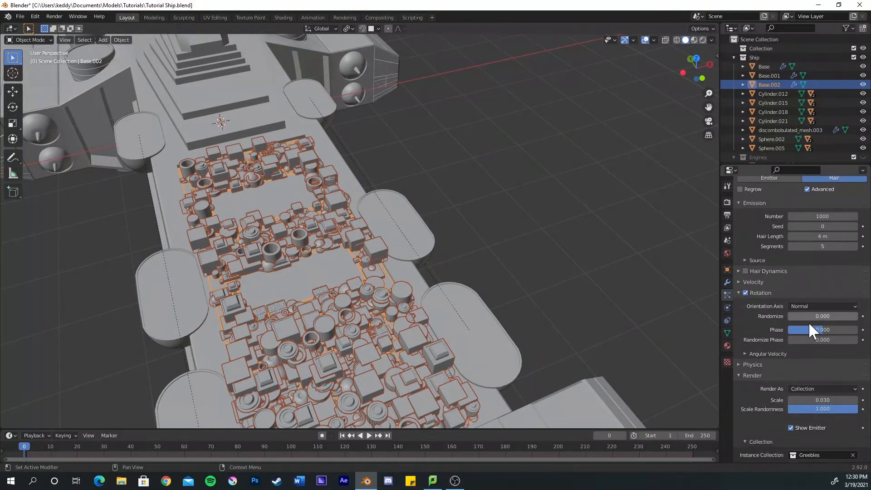
{"action": "left_click", "coordinate": [821, 399]}
{"action": "type", "text": "0.03"}
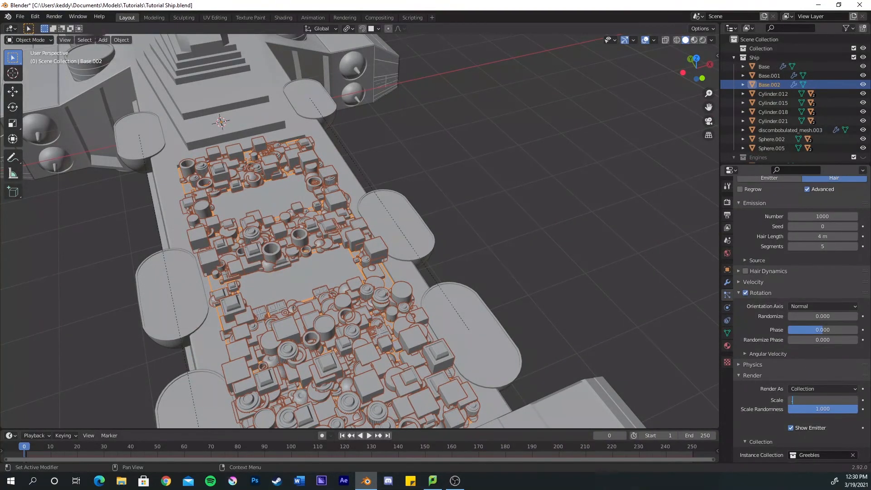
{"action": "key", "text": "Return"}
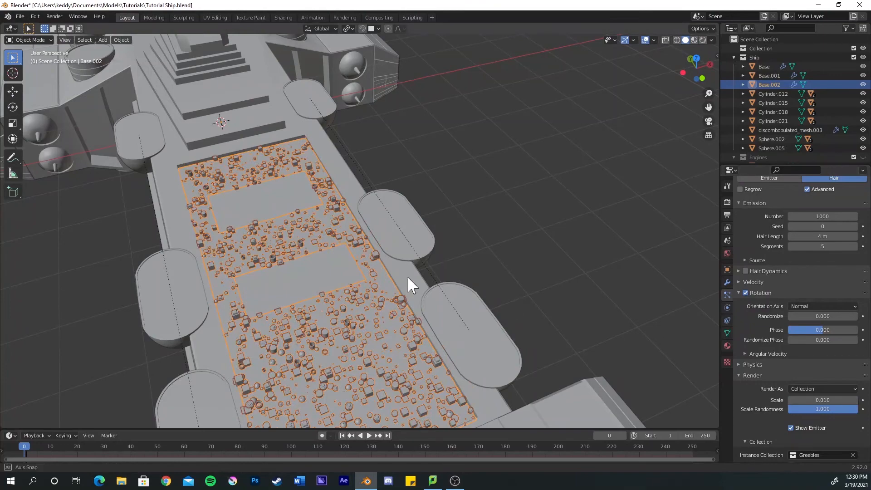
Examine the size and coverage of the small greebles on the top deck and review their particle settings
{"action": "middle_click_drag", "start_coordinate": [407, 276], "coordinate": [359, 274]}
{"action": "left_click", "coordinate": [509, 145]}
{"action": "scroll", "coordinate": [453, 197], "scroll_direction": "up", "scroll_amount": 2}
{"action": "middle_click_drag", "start_coordinate": [454, 196], "coordinate": [426, 208]}
{"action": "scroll", "coordinate": [426, 205], "scroll_direction": "up", "scroll_amount": 3}
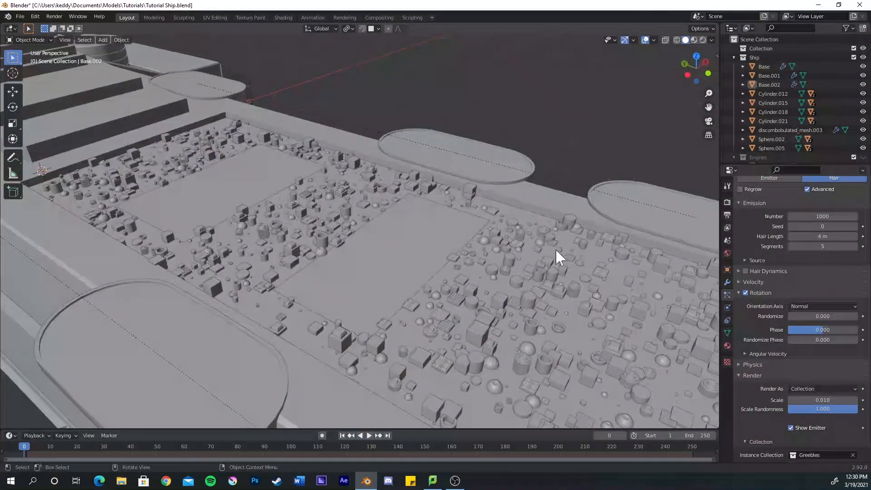
{"action": "scroll", "coordinate": [354, 200], "scroll_direction": "down", "scroll_amount": 3}
{"action": "middle_click_drag", "start_coordinate": [354, 200], "coordinate": [481, 207]}
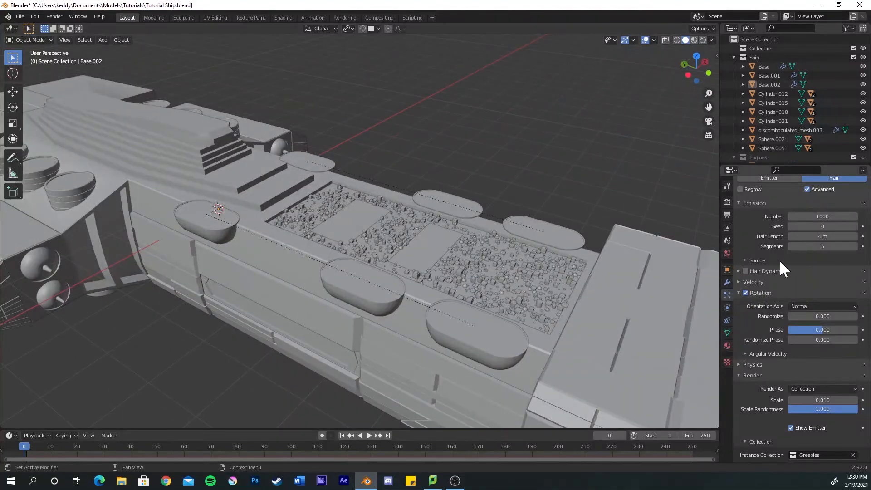
{"action": "scroll", "coordinate": [780, 262], "scroll_direction": "down", "scroll_amount": 2}
{"action": "scroll", "coordinate": [779, 262], "scroll_direction": "down", "scroll_amount": 4}
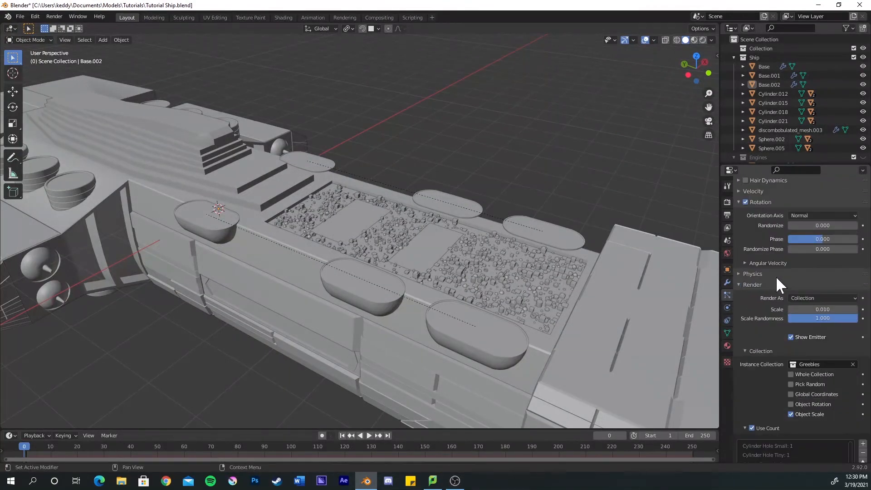
On the Base hull, loop-cut the short edge between the rear block and nearest round drum, and slide the new vertex closer to the drum
{"action": "middle_click_drag", "start_coordinate": [243, 221], "coordinate": [388, 249], "text": "shift"}
{"action": "middle_click_drag", "start_coordinate": [290, 249], "coordinate": [402, 282]}
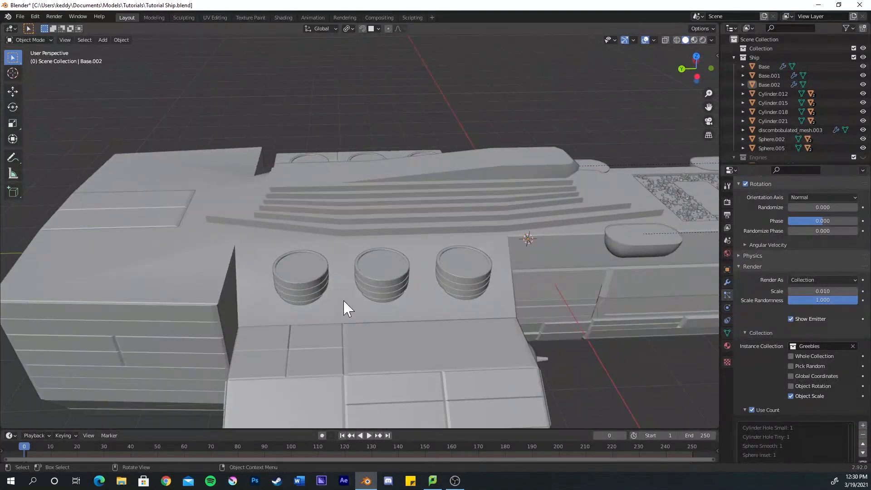
{"action": "left_click", "coordinate": [324, 295]}
{"action": "key", "text": "Tab"}
{"action": "key", "text": "ctrl+r"}
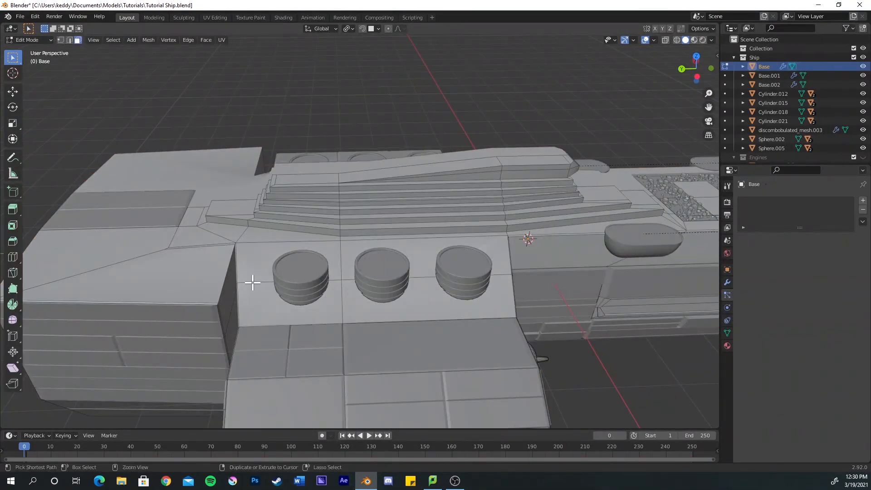
{"action": "left_click", "coordinate": [263, 284]}
{"action": "right_click", "coordinate": [269, 282]}
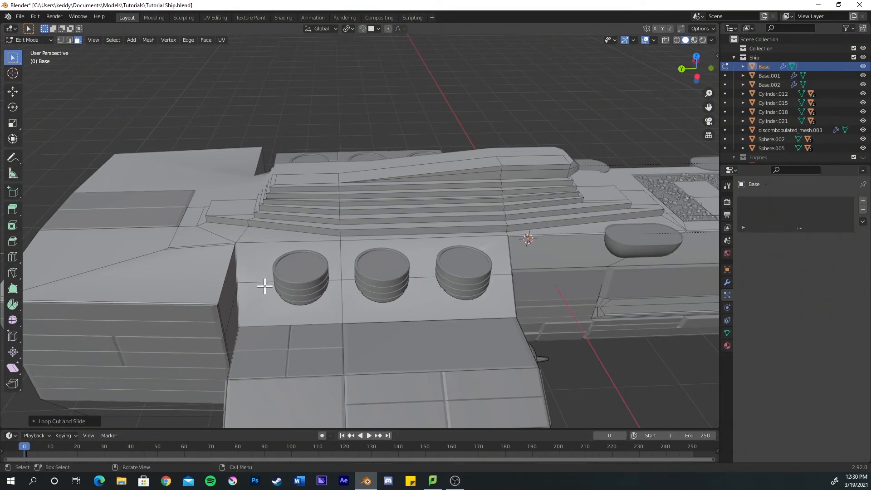
{"action": "key", "text": "1"}
{"action": "key", "text": "shift+v"}
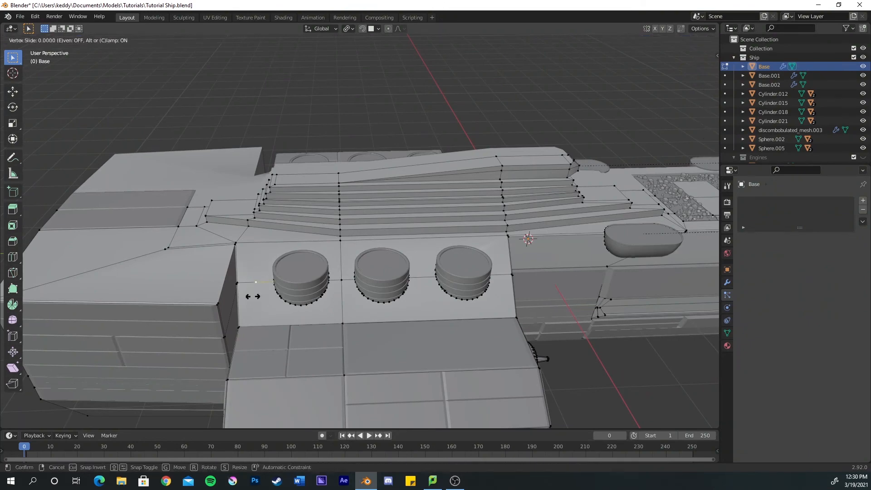
{"action": "left_click", "coordinate": [262, 296]}
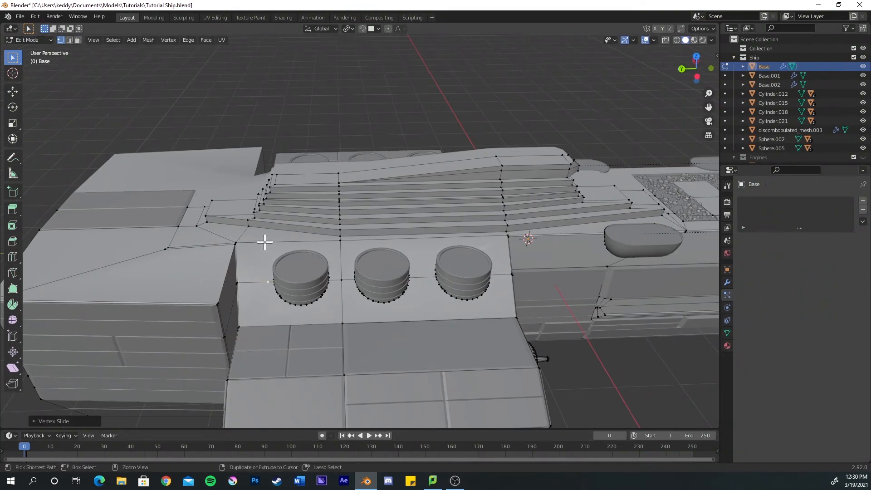
Loop-cut the stepped ridge beside the drum panel and slide the new edges toward the rear block, next to the nearest drum
{"action": "left_click", "coordinate": [265, 241], "text": "alt"}
{"action": "key", "text": "g"}
{"action": "key", "text": "g"}
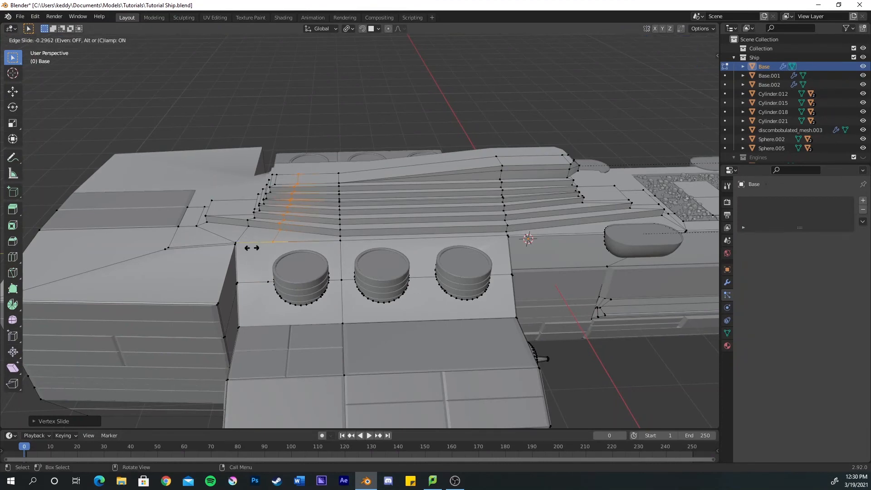
{"action": "left_click", "coordinate": [251, 247]}
Loop-cut the side pod's panel below the rearmost drum and connect the new vertices past the drum to the panel's upper edge
{"action": "key", "text": "ctrl+r"}
{"action": "left_click", "coordinate": [274, 329]}
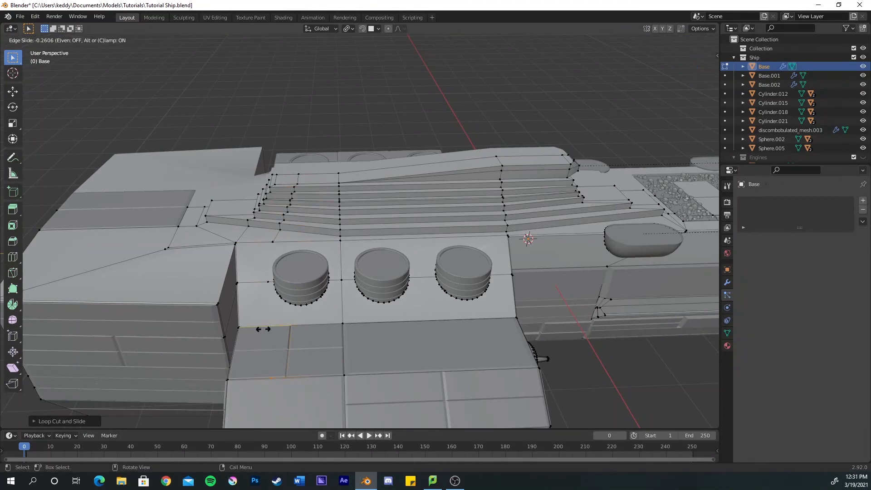
{"action": "left_click", "coordinate": [265, 328]}
{"action": "left_click", "coordinate": [268, 317]}
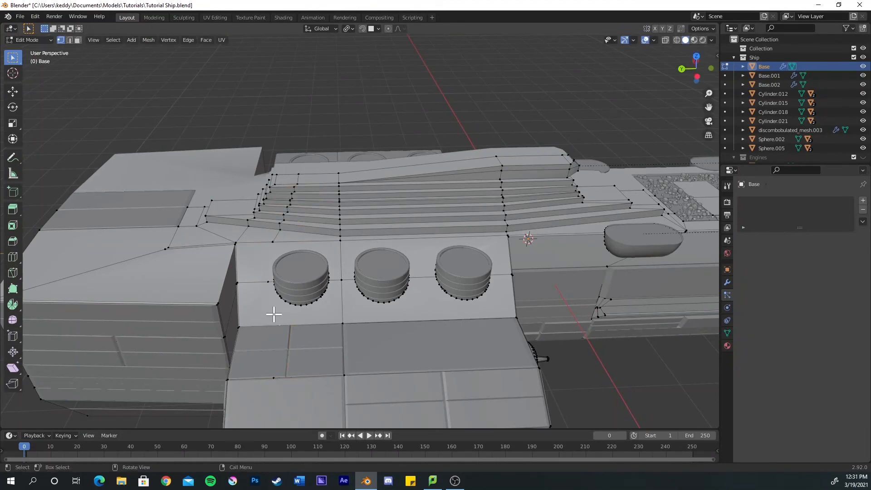
{"action": "left_click", "coordinate": [266, 240], "text": "shift"}
{"action": "key", "text": "j"}
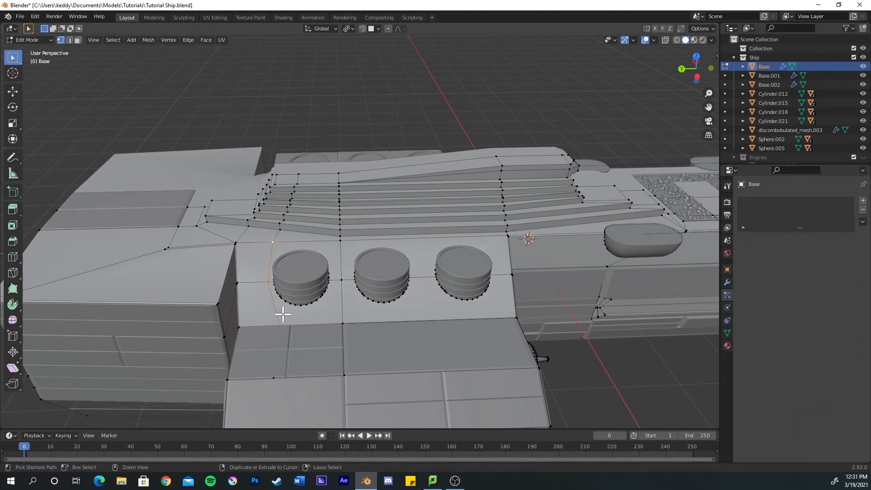
Add lengthwise loop cuts above and below the drums, leaving narrow strips along the drum panel's upper and lower edges
{"action": "key", "text": "ctrl+r"}
{"action": "left_click", "coordinate": [270, 309]}
{"action": "left_click", "coordinate": [272, 313]}
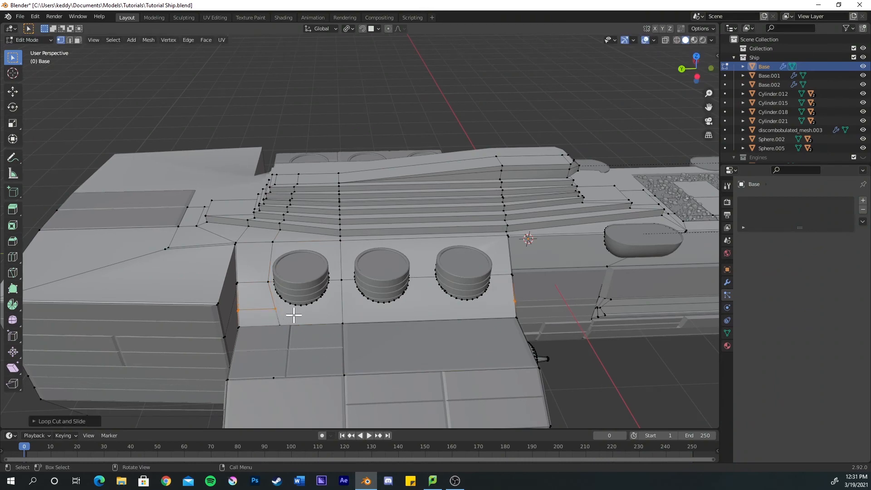
{"action": "middle_click_drag", "start_coordinate": [483, 301], "coordinate": [331, 317]}
{"action": "key", "text": "ctrl+r"}
{"action": "left_click", "coordinate": [355, 312]}
{"action": "left_click", "coordinate": [361, 309]}
{"action": "key", "text": "ctrl+r"}
{"action": "left_click", "coordinate": [289, 327]}
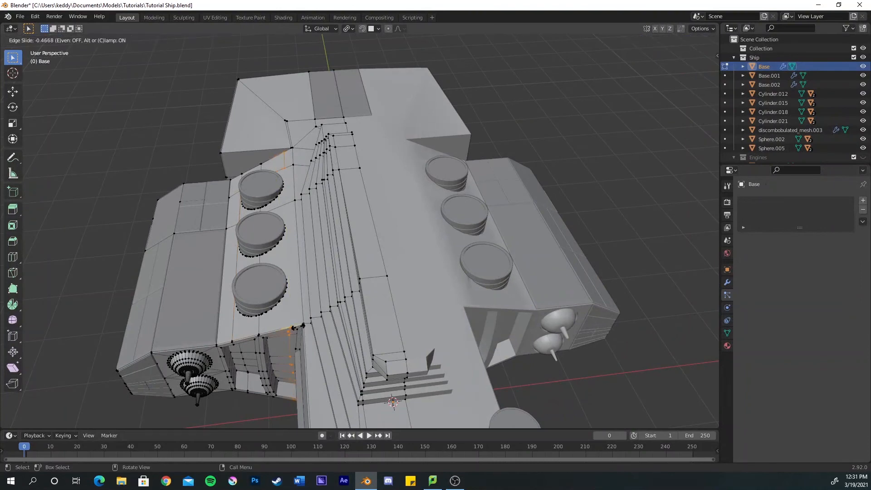
{"action": "left_click", "coordinate": [300, 325]}
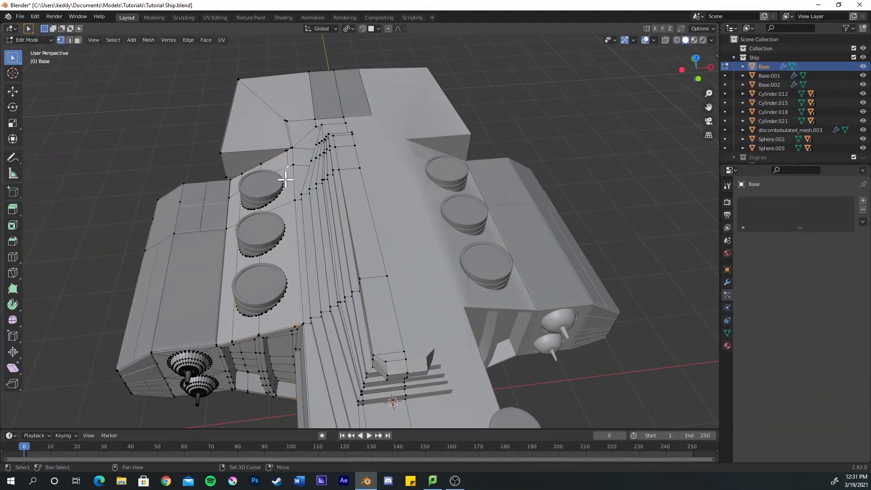
Loop-cut the lower panel and stepped ridge near the drum panel's front end and connect the new vertices past the front drum
{"action": "middle_click_drag", "start_coordinate": [257, 194], "coordinate": [484, 321]}
{"action": "key", "text": "ctrl+r"}
{"action": "left_click", "coordinate": [502, 306]}
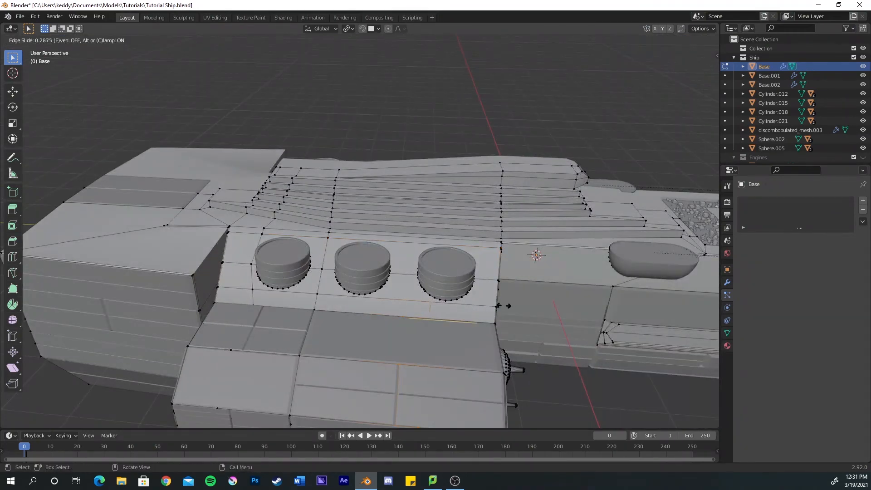
{"action": "left_click", "coordinate": [536, 300]}
{"action": "key", "text": "ctrl+r"}
{"action": "left_click", "coordinate": [506, 242]}
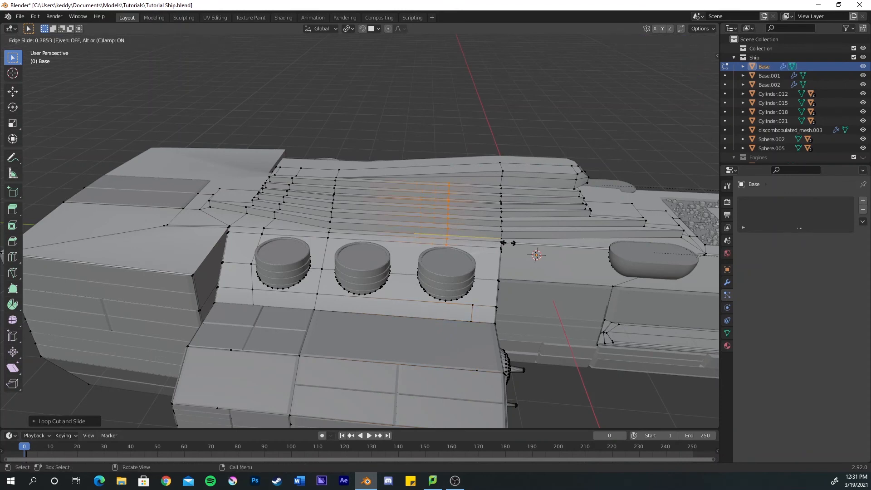
{"action": "left_click", "coordinate": [537, 244]}
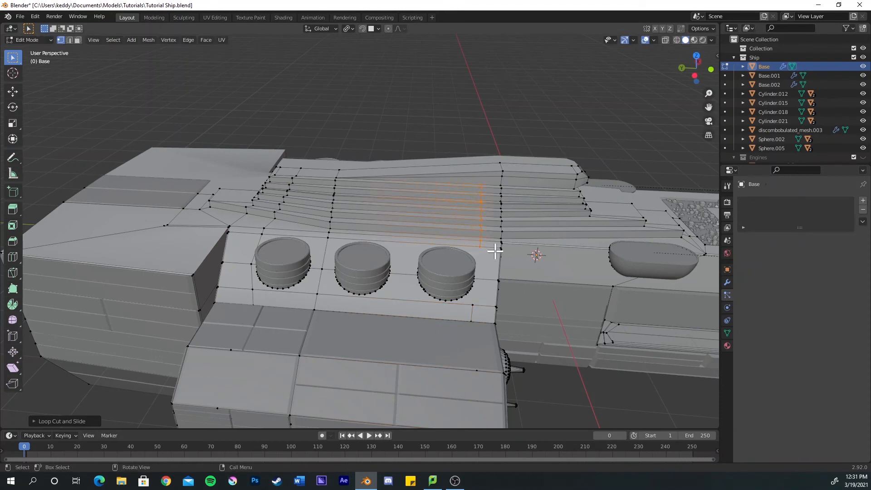
{"action": "left_click", "coordinate": [480, 248]}
{"action": "left_click", "coordinate": [472, 305], "text": "shift"}
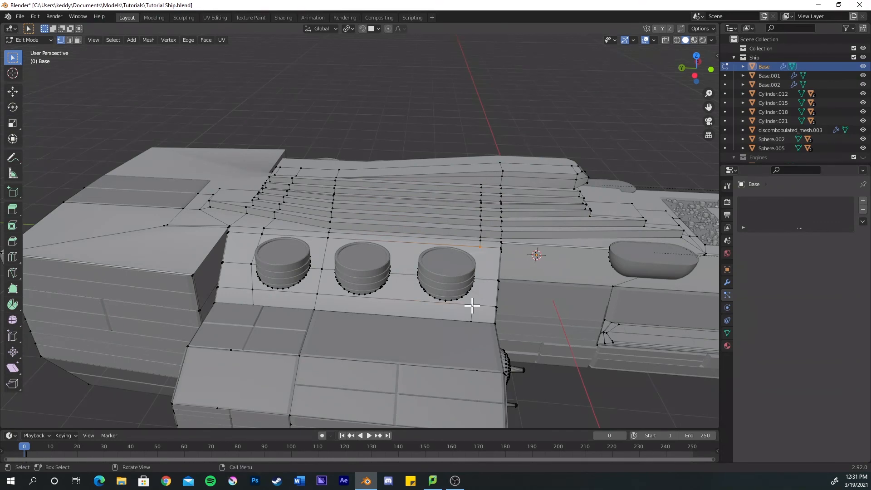
Duplicate the ring of faces bordering the three drums in place and separate the copy into its own object
{"action": "key", "text": "3"}
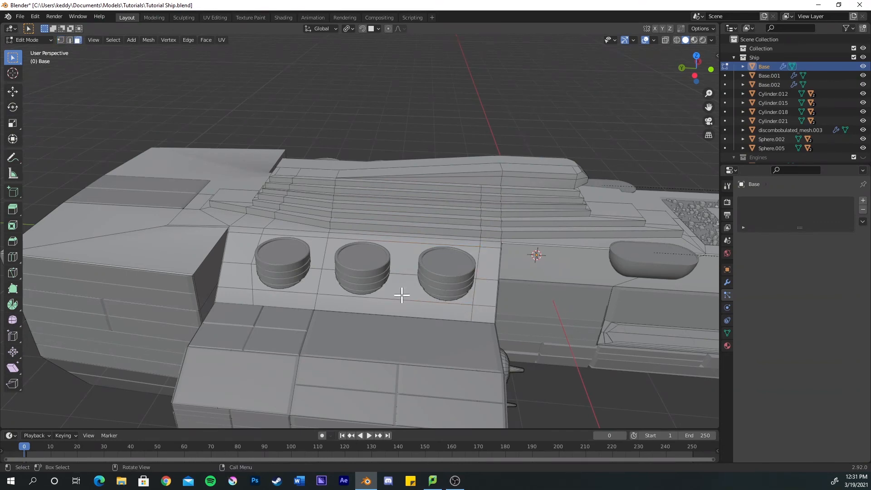
{"action": "left_click", "coordinate": [247, 288]}
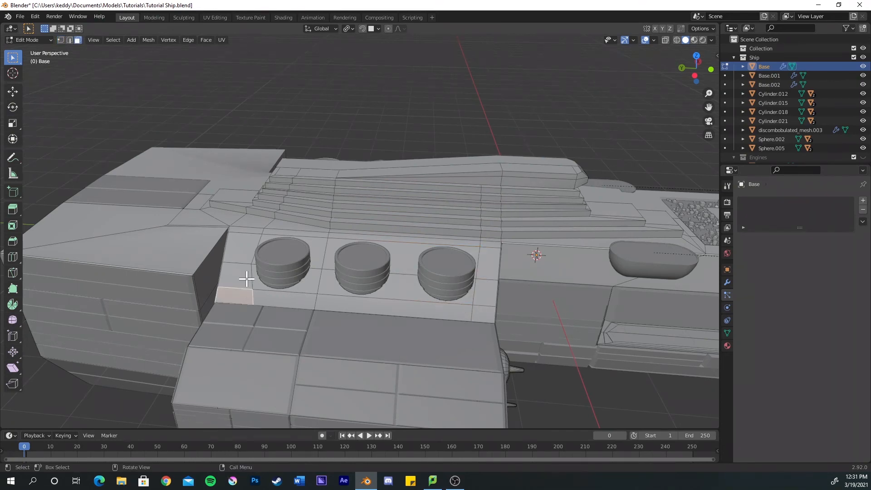
{"action": "left_click", "coordinate": [243, 248], "text": "shift"}
{"action": "middle_click_drag", "start_coordinate": [284, 260], "coordinate": [262, 256]}
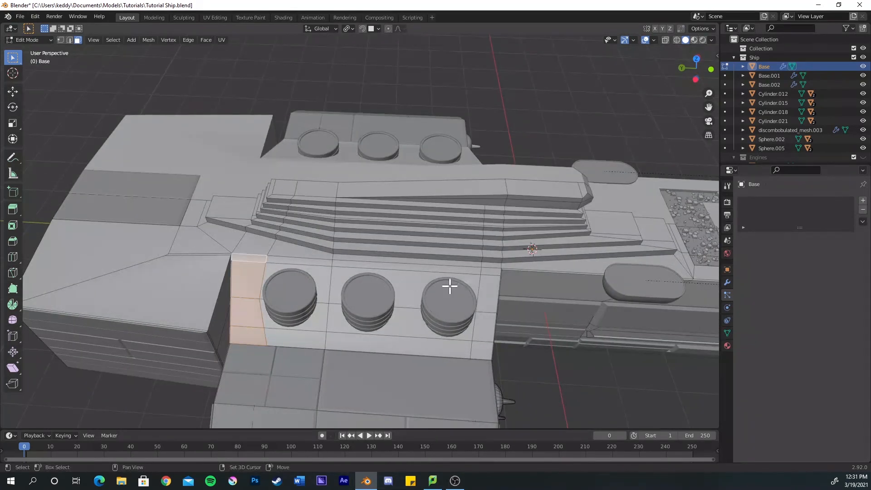
{"action": "left_click", "coordinate": [490, 272], "text": "ctrl"}
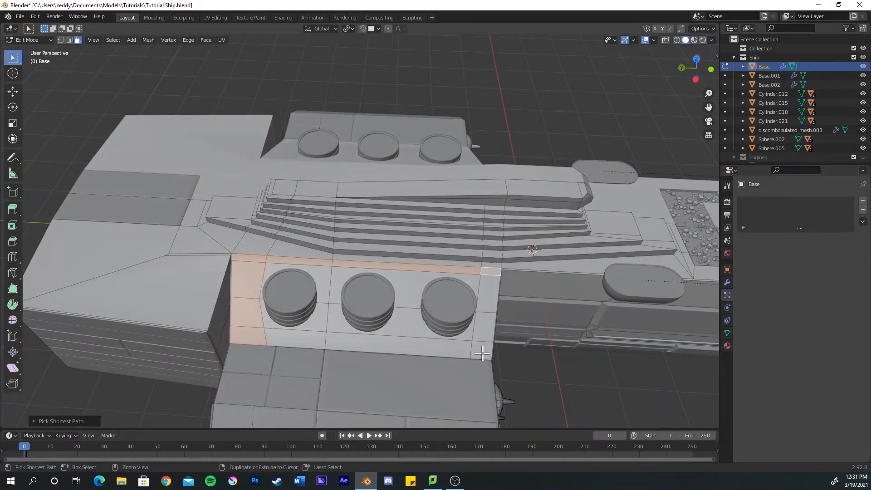
{"action": "left_click", "coordinate": [482, 351], "text": "ctrl"}
{"action": "left_click", "coordinate": [295, 337], "text": "ctrl"}
{"action": "middle_click_drag", "start_coordinate": [352, 332], "coordinate": [325, 321]}
{"action": "key", "text": "shift+d"}
{"action": "right_click", "coordinate": [325, 320]}
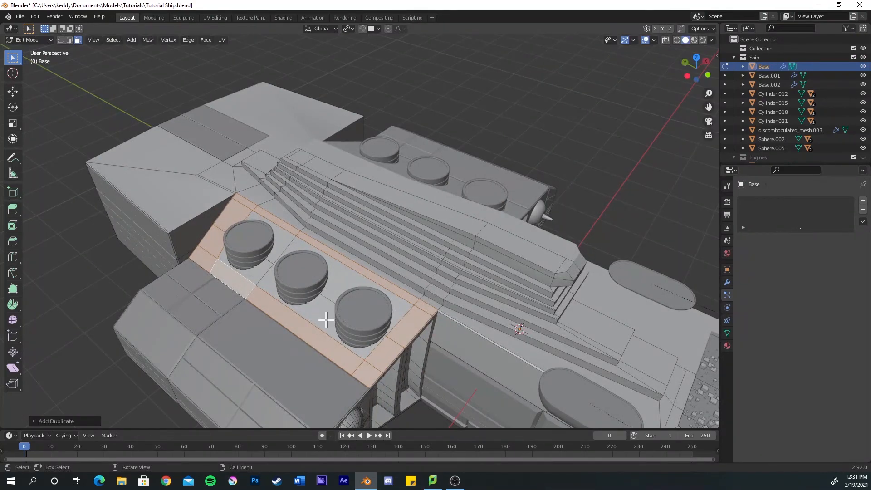
{"action": "key", "text": "p"}
{"action": "left_click", "coordinate": [326, 320]}
{"action": "key", "text": "Tab"}
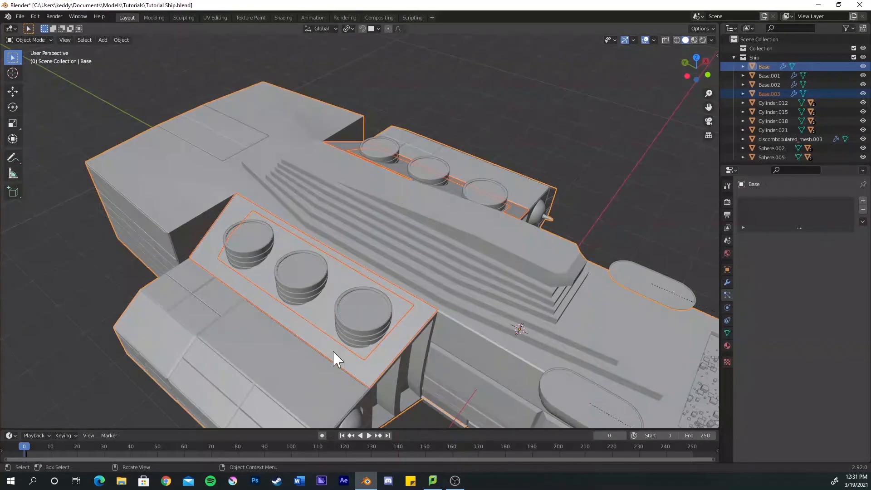
Add a particle system to Base.003 and assign it the existing ParticleSettings
{"action": "left_click", "coordinate": [336, 352]}
{"action": "middle_click_drag", "start_coordinate": [350, 317], "coordinate": [454, 313]}
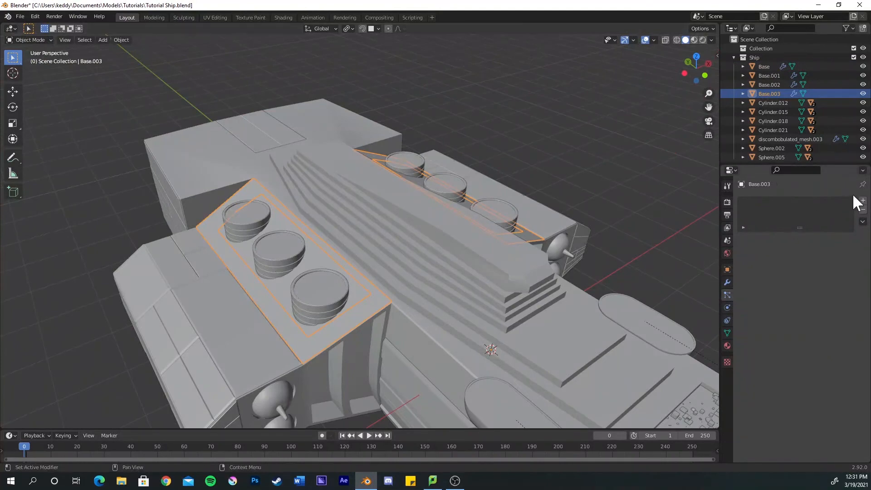
{"action": "left_click", "coordinate": [863, 200]}
{"action": "left_click", "coordinate": [743, 239]}
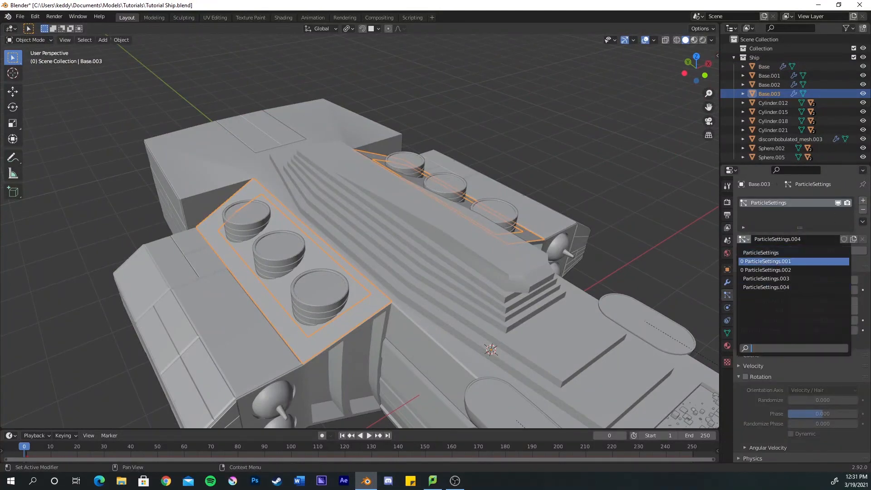
{"action": "left_click", "coordinate": [744, 253]}
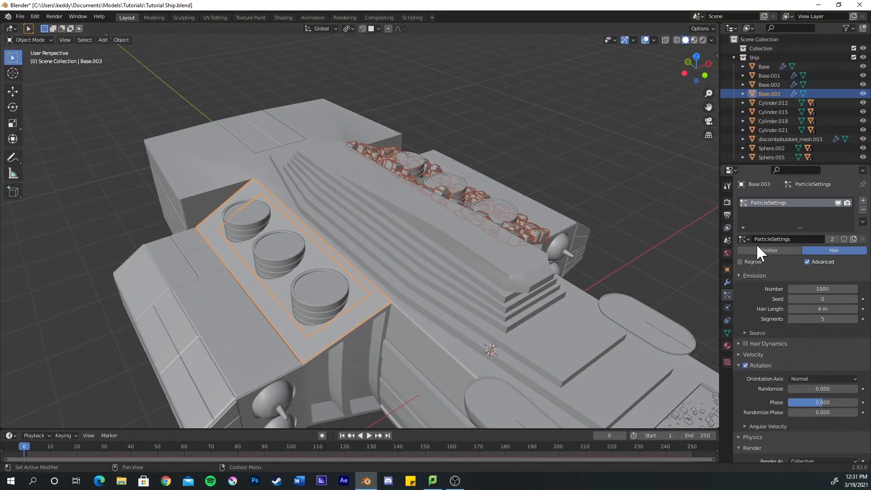
Apply the Mirror modifier on Base.003
{"action": "left_click", "coordinate": [728, 282]}
{"action": "left_click", "coordinate": [840, 215]}
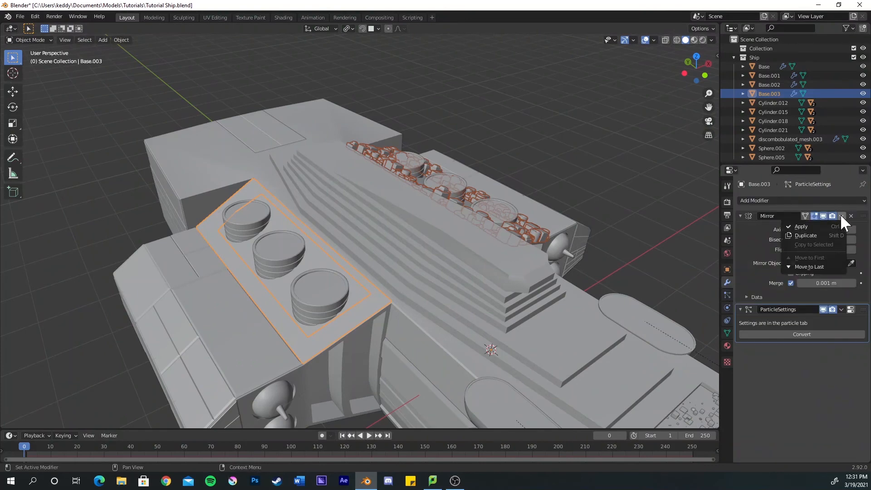
{"action": "left_click", "coordinate": [829, 225]}
{"action": "middle_click_drag", "start_coordinate": [593, 175], "coordinate": [461, 247]}
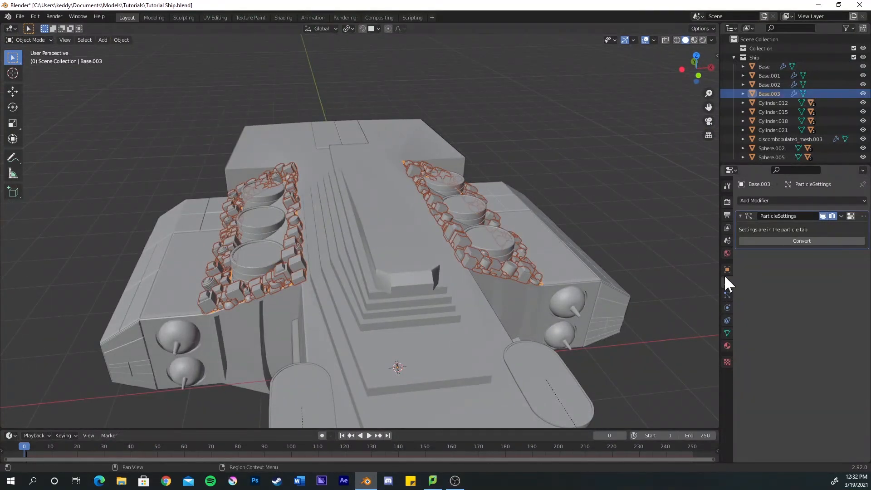
Give Base.003 its own copy of the particle settings with a render scale of 0.005, and save the file
{"action": "left_click", "coordinate": [727, 295]}
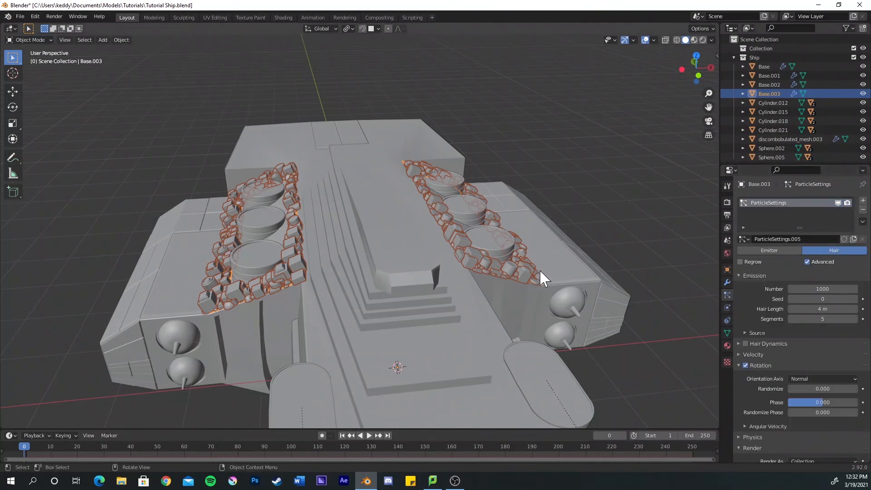
{"action": "scroll", "coordinate": [822, 359], "scroll_direction": "down", "scroll_amount": 4}
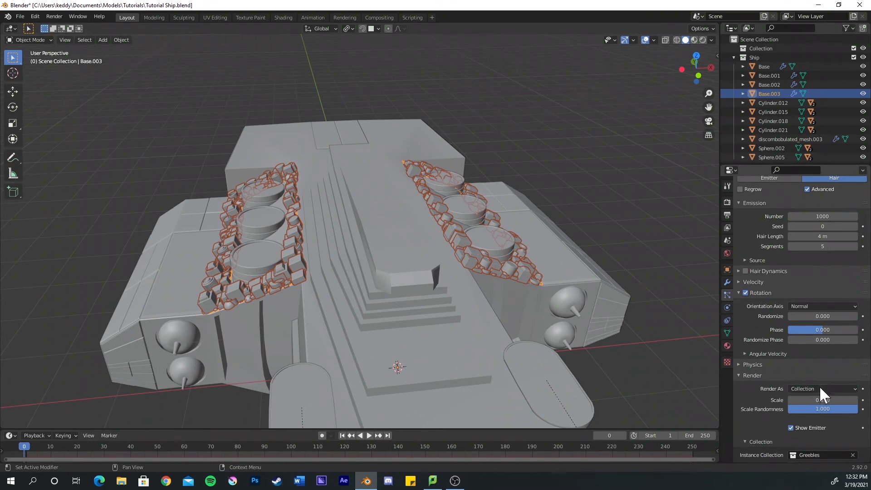
{"action": "left_click", "coordinate": [817, 399]}
{"action": "key", "text": "Return"}
{"action": "middle_click_drag", "start_coordinate": [109, 190], "coordinate": [311, 78]}
{"action": "left_click", "coordinate": [311, 78]}
{"action": "middle_click_drag", "start_coordinate": [295, 146], "coordinate": [572, 81]}
{"action": "key", "text": "ctrl+s"}
Examine the greebles around the drums and along the ship with the viewport overlays temporarily hidden
{"action": "middle_click_drag", "start_coordinate": [426, 179], "coordinate": [590, 33]}
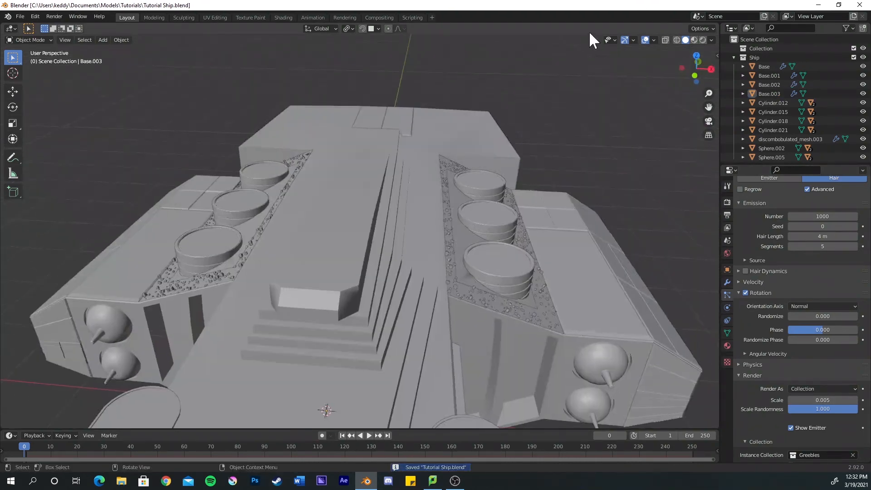
{"action": "left_click", "coordinate": [639, 40]}
{"action": "middle_click_drag", "start_coordinate": [621, 56], "coordinate": [282, 231]}
{"action": "scroll", "coordinate": [310, 243], "scroll_direction": "up", "scroll_amount": 3}
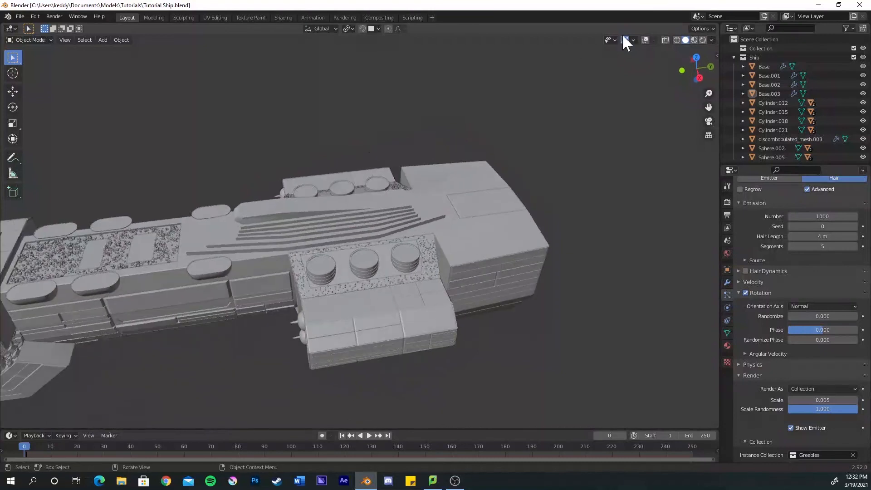
{"action": "left_click", "coordinate": [644, 40]}
Select the rear block's top faces on the Base hull in Edit Mode and try to inset them
{"action": "middle_click_drag", "start_coordinate": [523, 206], "coordinate": [436, 208]}
{"action": "left_click", "coordinate": [368, 352]}
{"action": "middle_click_drag", "start_coordinate": [375, 350], "coordinate": [447, 269]}
{"action": "key", "text": "Tab"}
{"action": "key", "text": "k"}
{"action": "key", "text": "Return"}
{"action": "key", "text": "i"}
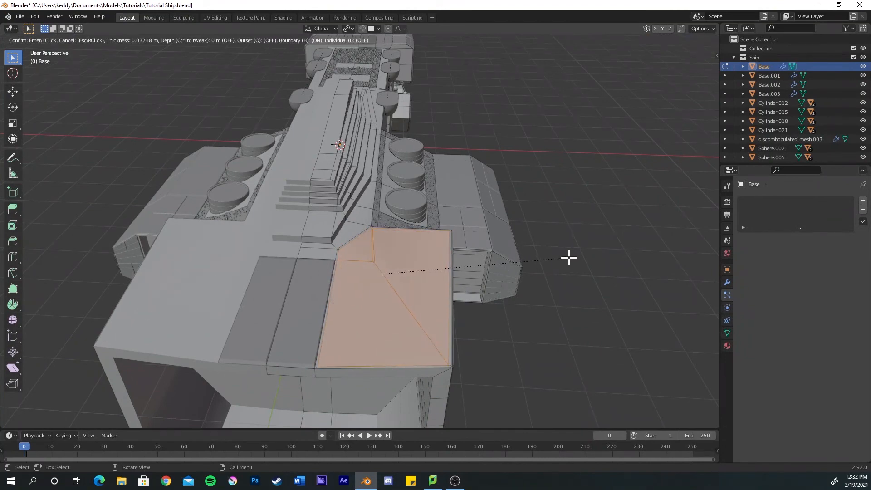
{"action": "left_click", "coordinate": [568, 258]}
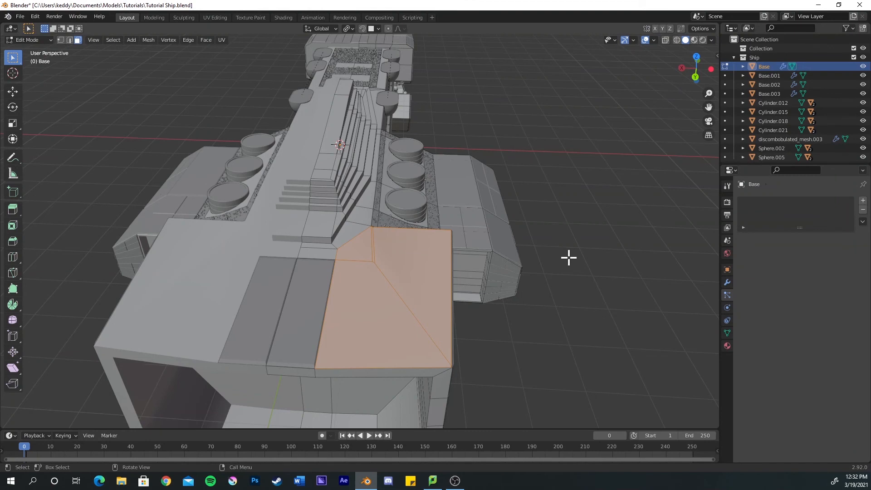
Extrude the rear block's top faces in place, scale them to about 0.88, and extrude them inward as a shallow recess
{"action": "key", "text": "e"}
{"action": "left_click", "coordinate": [569, 257]}
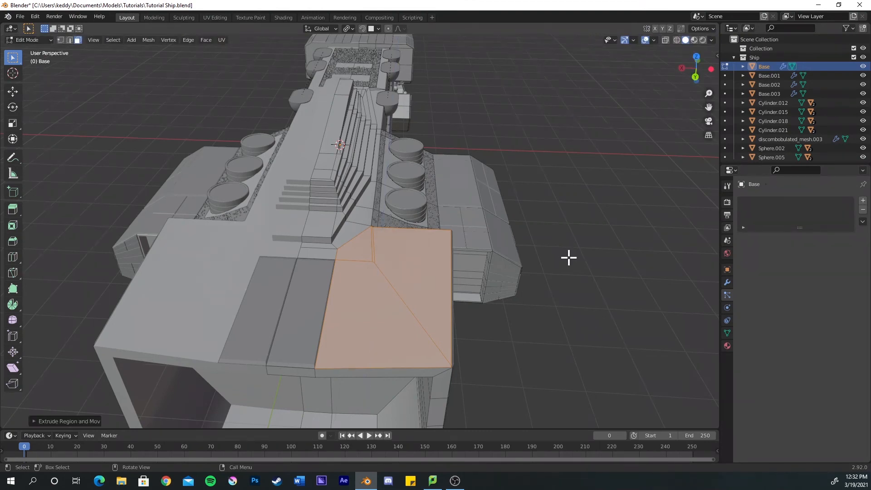
{"action": "key", "text": "s"}
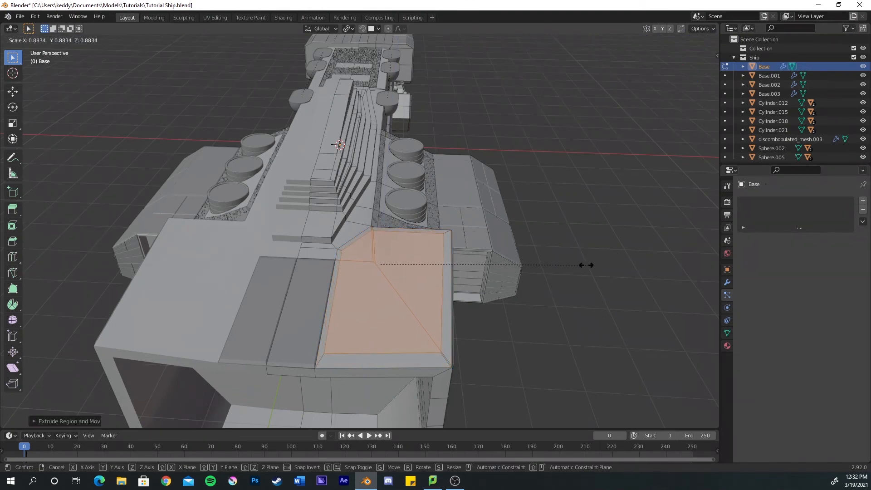
{"action": "left_click", "coordinate": [590, 265]}
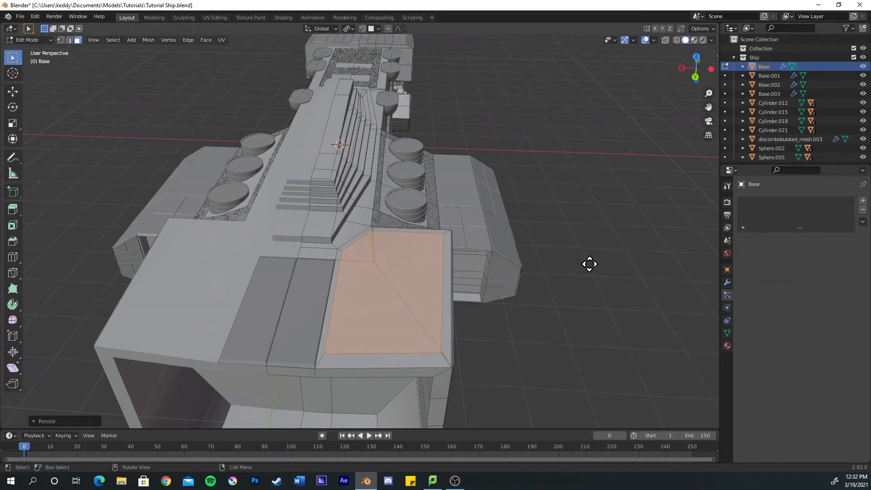
{"action": "key", "text": "e"}
{"action": "left_click", "coordinate": [587, 267]}
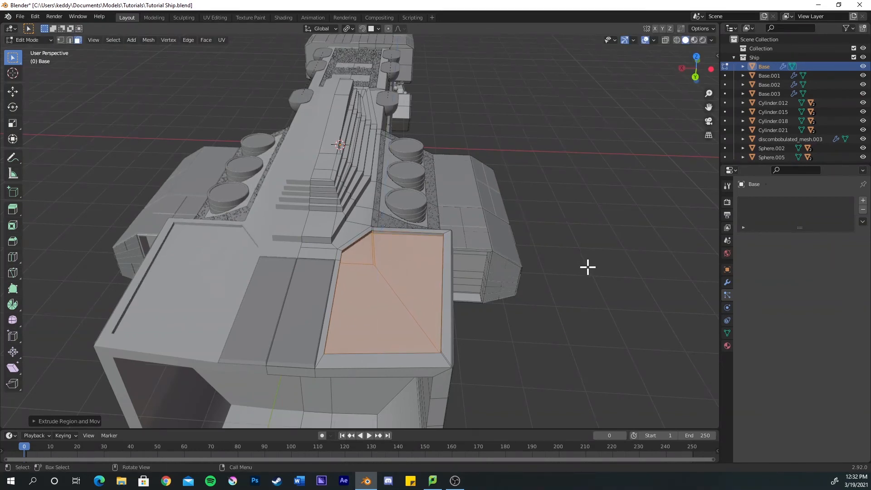
Duplicate the recessed top faces of the rear block in place, separate the copy into its own object, and select it
{"action": "middle_click_drag", "start_coordinate": [588, 266], "coordinate": [444, 259]}
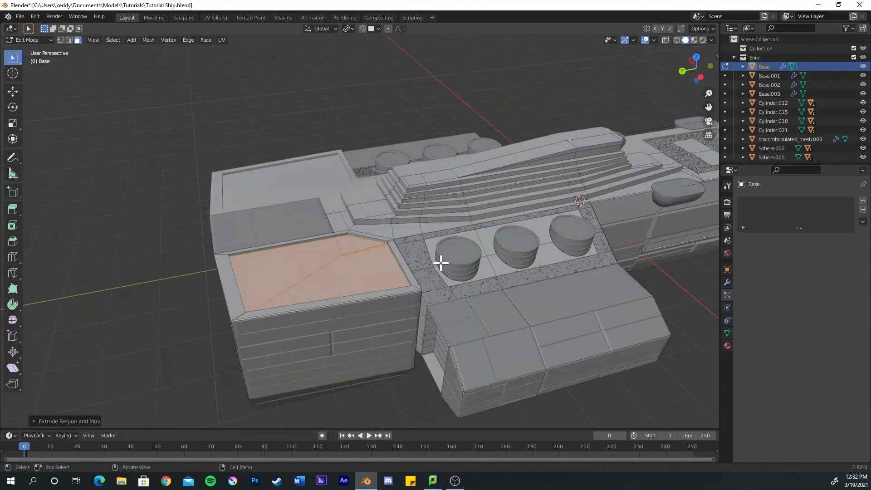
{"action": "key", "text": "shift+d"}
{"action": "right_click", "coordinate": [372, 263]}
{"action": "key", "text": "p"}
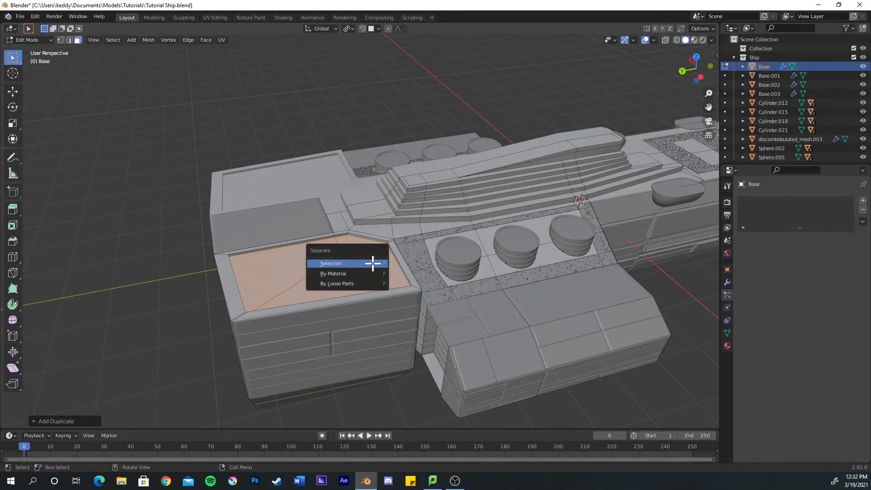
{"action": "left_click", "coordinate": [372, 264]}
{"action": "key", "text": "Tab"}
{"action": "left_click", "coordinate": [351, 270]}
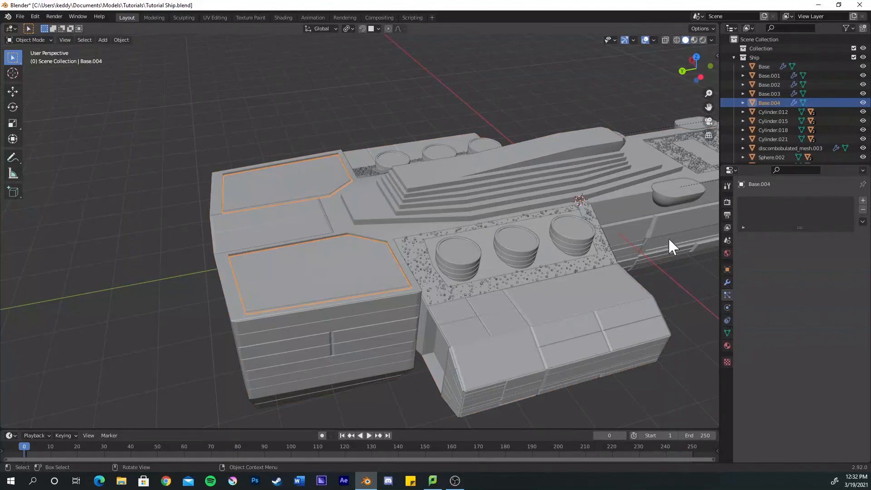
Apply the Mirror modifier on the separated rear-block top faces and give them a particle system based on ParticleSettings.005
{"action": "left_click", "coordinate": [727, 282]}
{"action": "left_click", "coordinate": [837, 216]}
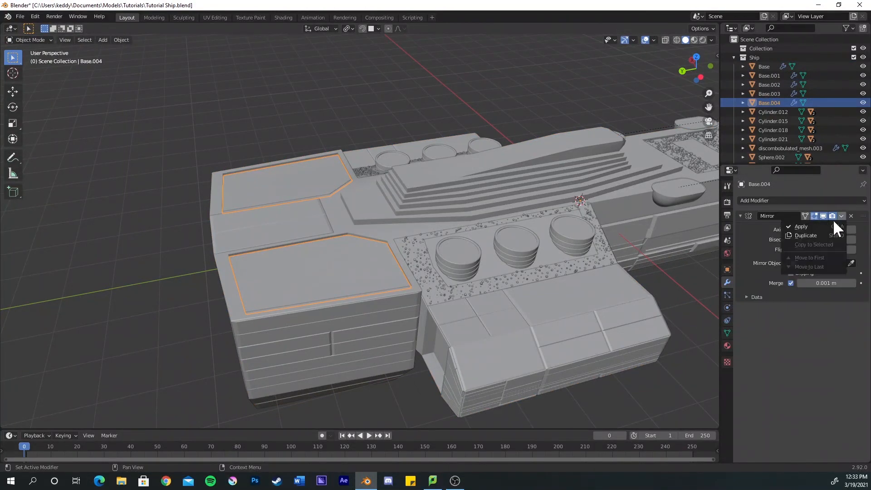
{"action": "left_click", "coordinate": [818, 227]}
{"action": "left_click", "coordinate": [726, 294]}
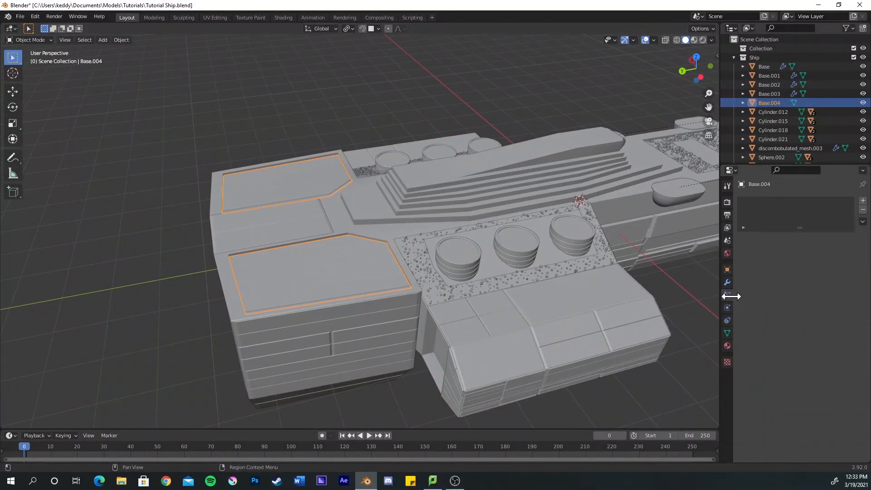
{"action": "left_click", "coordinate": [863, 201]}
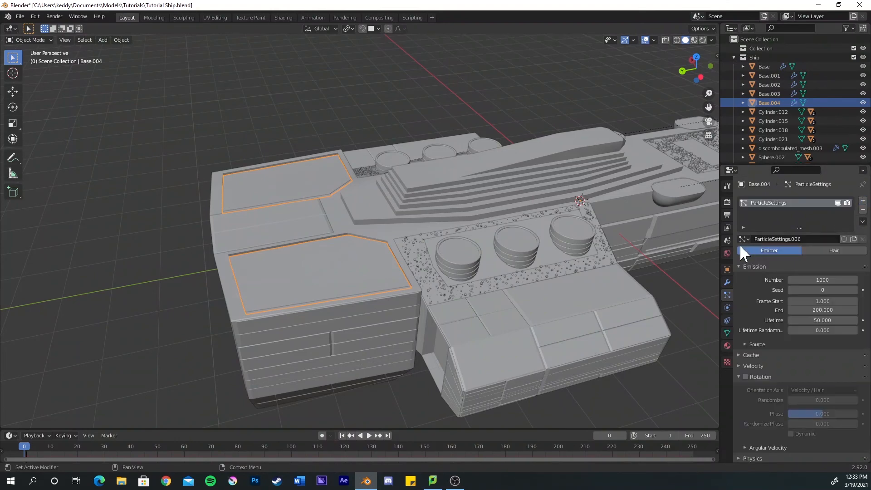
{"action": "left_click", "coordinate": [741, 241]}
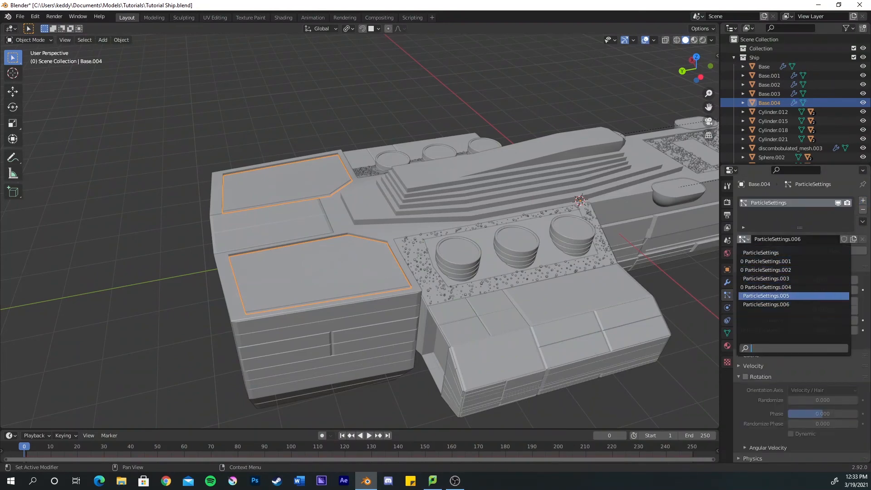
{"action": "left_click", "coordinate": [767, 295]}
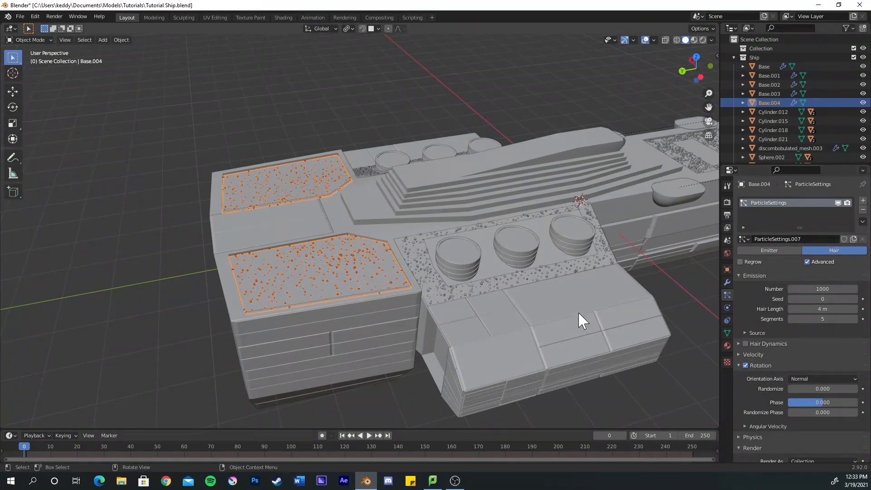
Increase the render scale of the greeble particles on the rear block's top and save the file
{"action": "scroll", "coordinate": [808, 352], "scroll_direction": "down", "scroll_amount": 3}
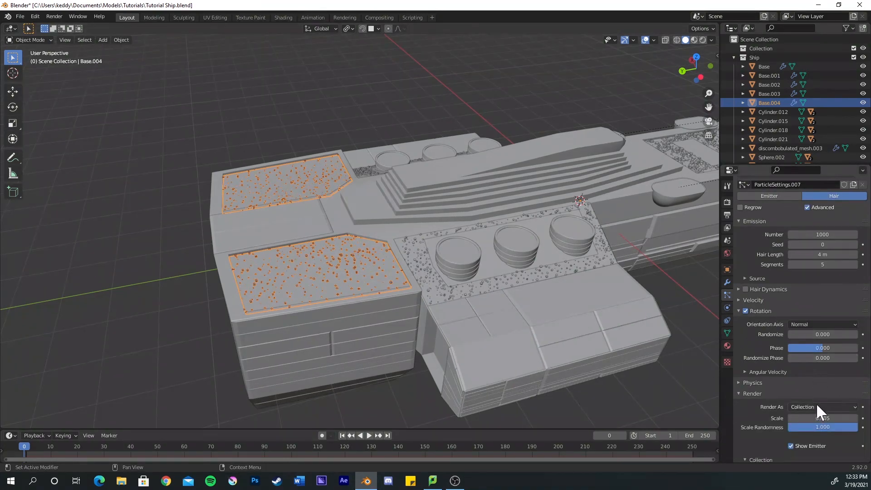
{"action": "left_click", "coordinate": [822, 418]}
{"action": "key", "text": "Return"}
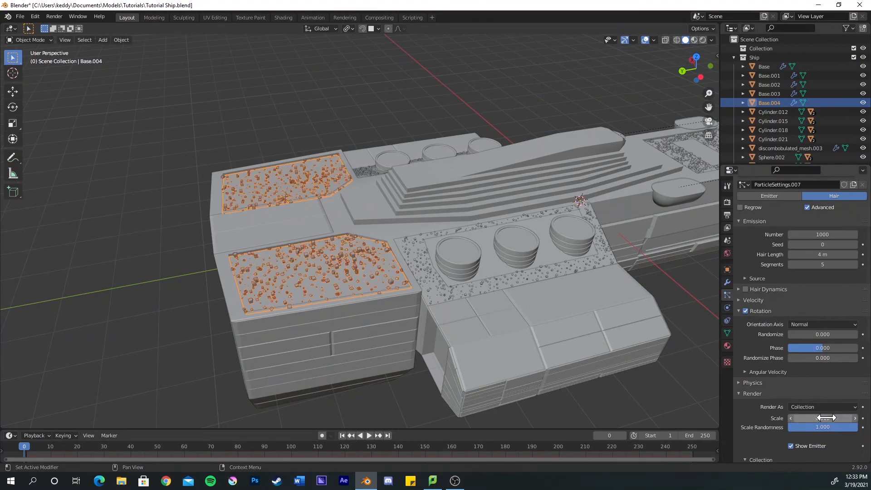
{"action": "left_click", "coordinate": [175, 202]}
{"action": "middle_click_drag", "start_coordinate": [343, 245], "coordinate": [302, 249]}
{"action": "key", "text": "ctrl+s"}
Duplicate the loop of inner wall faces of the Base hull's rear opening in place, separate the copy, and select the new object
{"action": "middle_click_drag", "start_coordinate": [404, 263], "coordinate": [386, 298]}
{"action": "left_click", "coordinate": [384, 318]}
{"action": "key", "text": "Tab"}
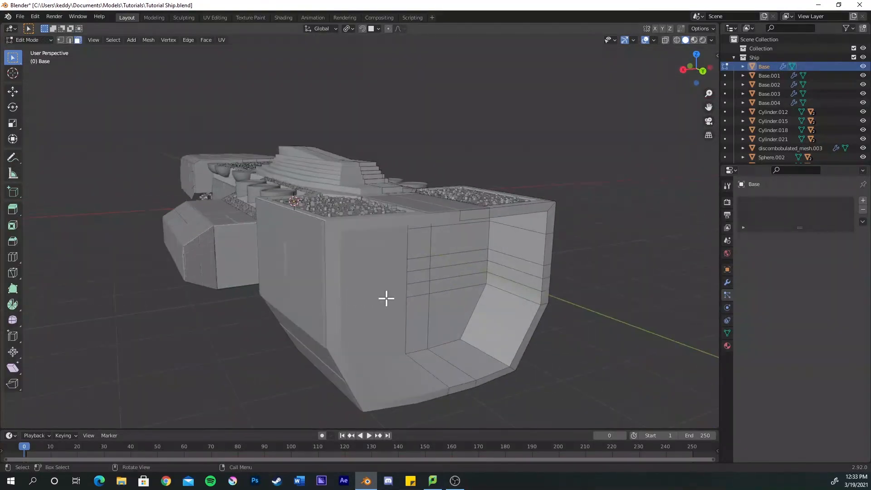
{"action": "left_click", "coordinate": [489, 354], "text": "alt"}
{"action": "middle_click_drag", "start_coordinate": [488, 353], "coordinate": [473, 330]}
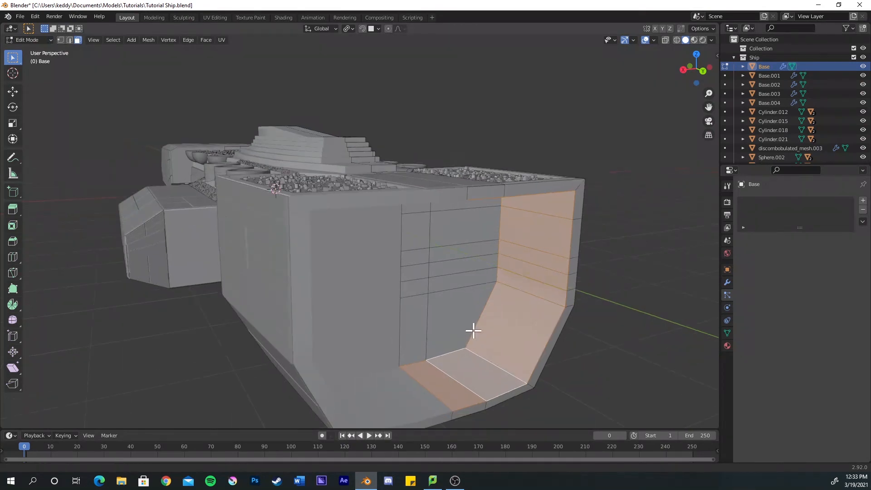
{"action": "key", "text": "shift+d"}
{"action": "right_click", "coordinate": [473, 330]}
{"action": "key", "text": "p"}
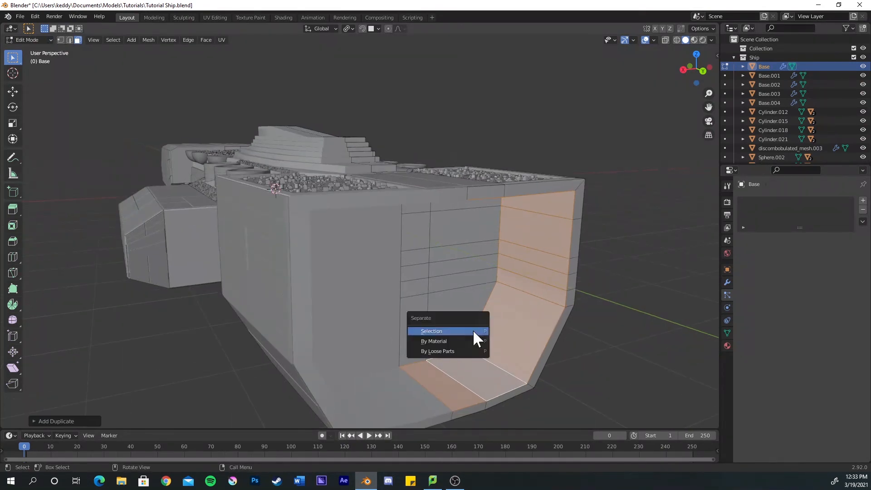
{"action": "left_click", "coordinate": [473, 331]}
{"action": "key", "text": "Tab"}
{"action": "left_click", "coordinate": [496, 334]}
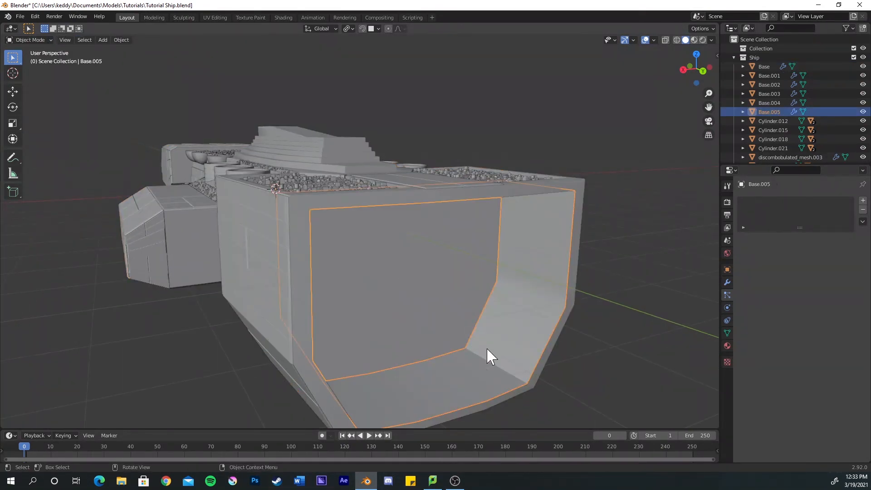
Apply the Mirror modifier on the separated rear-opening walls and add a particle system using ParticleSettings
{"action": "left_click", "coordinate": [726, 283]}
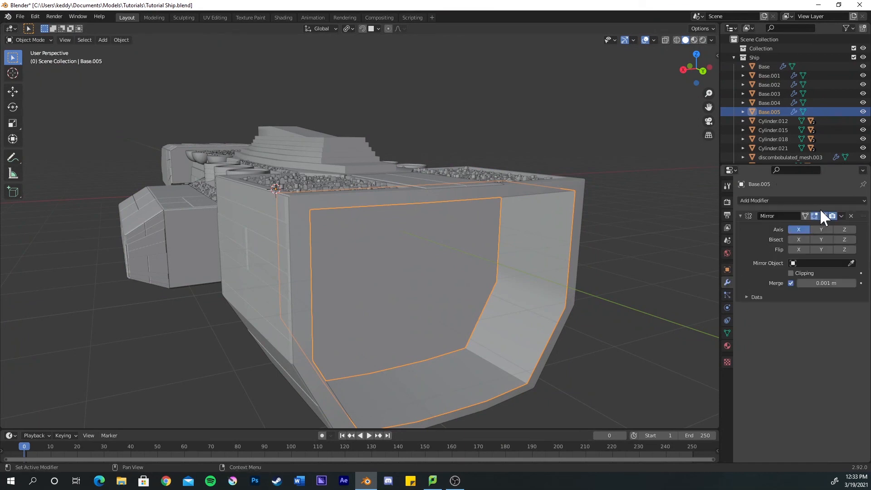
{"action": "left_click", "coordinate": [841, 215]}
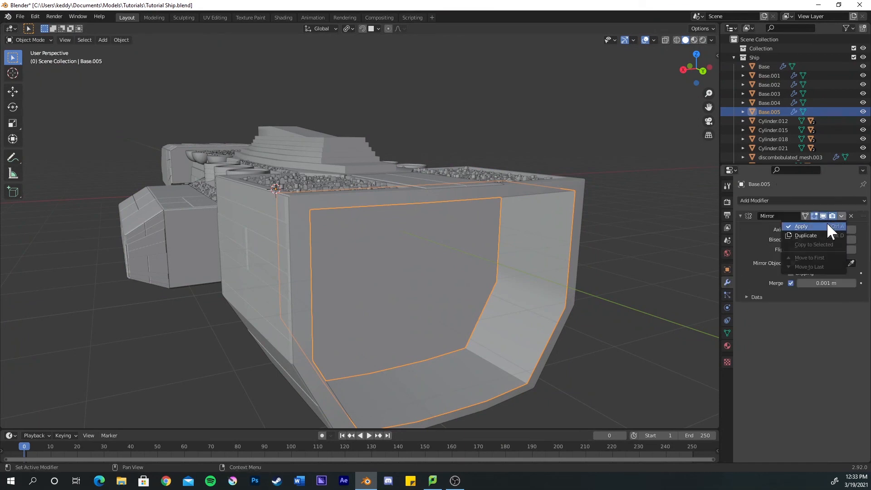
{"action": "left_click", "coordinate": [727, 294]}
{"action": "left_click", "coordinate": [863, 200]}
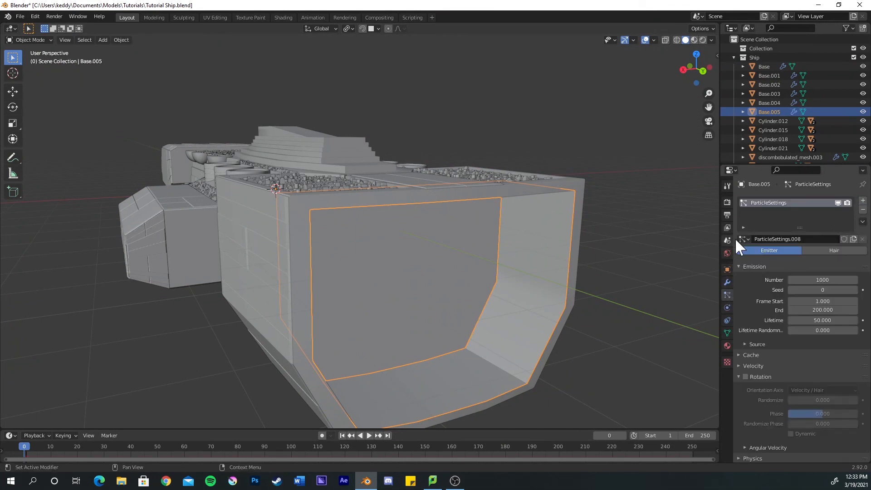
{"action": "left_click", "coordinate": [741, 239]}
{"action": "left_click", "coordinate": [767, 252]}
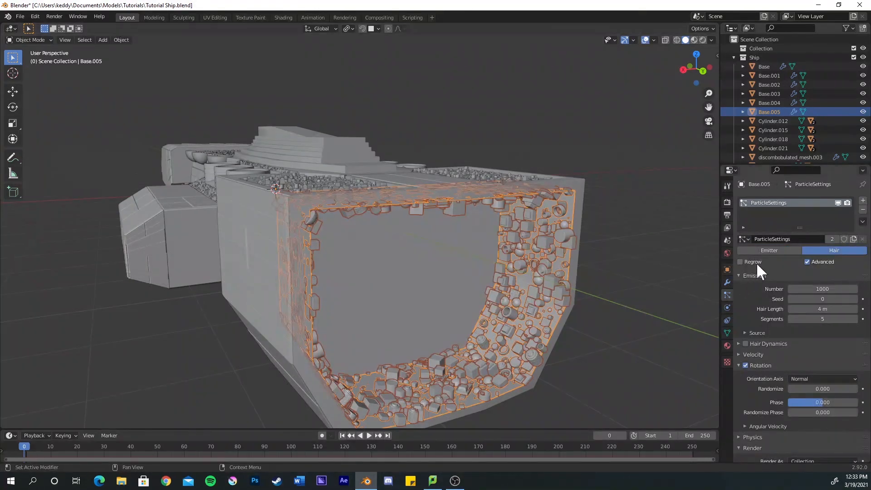
Give the rear-opening walls their own copy of the particle settings with a render scale of 0.02
{"action": "scroll", "coordinate": [768, 379], "scroll_direction": "down", "scroll_amount": 4}
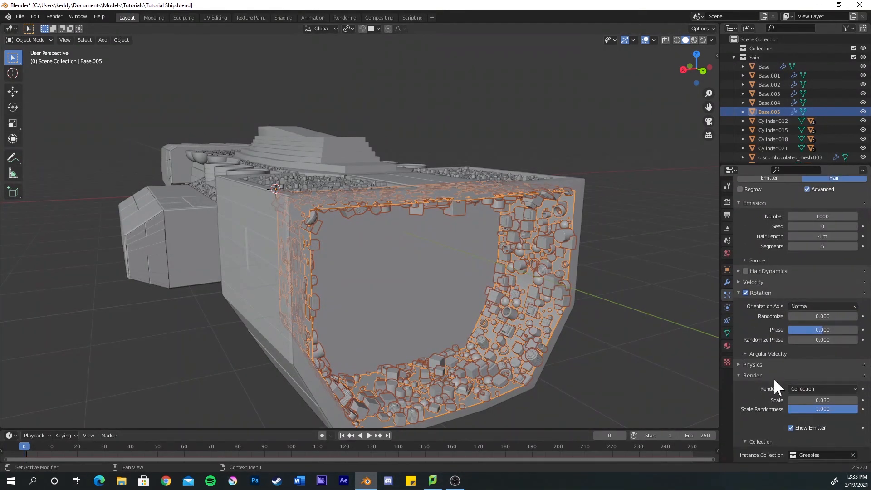
{"action": "left_click", "coordinate": [816, 397]}
{"action": "type", "text": "0.03"}
{"action": "key", "text": "Return"}
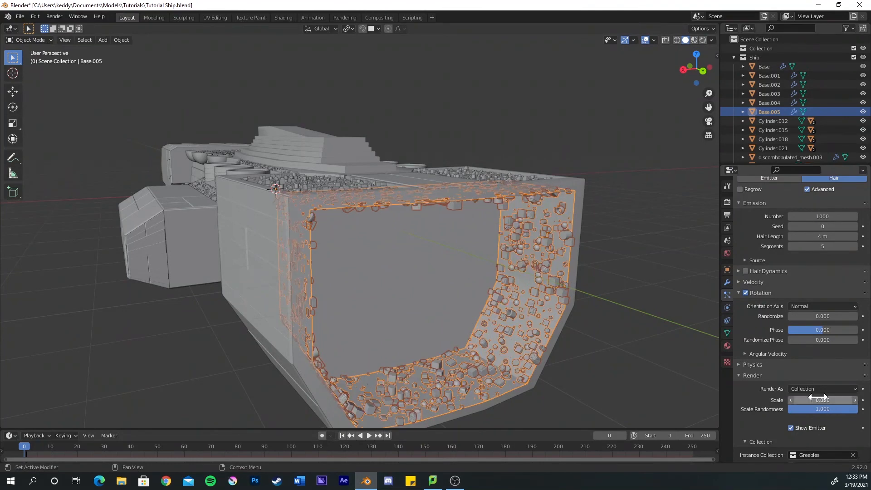
{"action": "left_click", "coordinate": [676, 273]}
Select the faces of the two recessed strips between the side pod's spheres and the main hull on Base in Edit Mode
{"action": "middle_click_drag", "start_coordinate": [649, 247], "coordinate": [443, 272]}
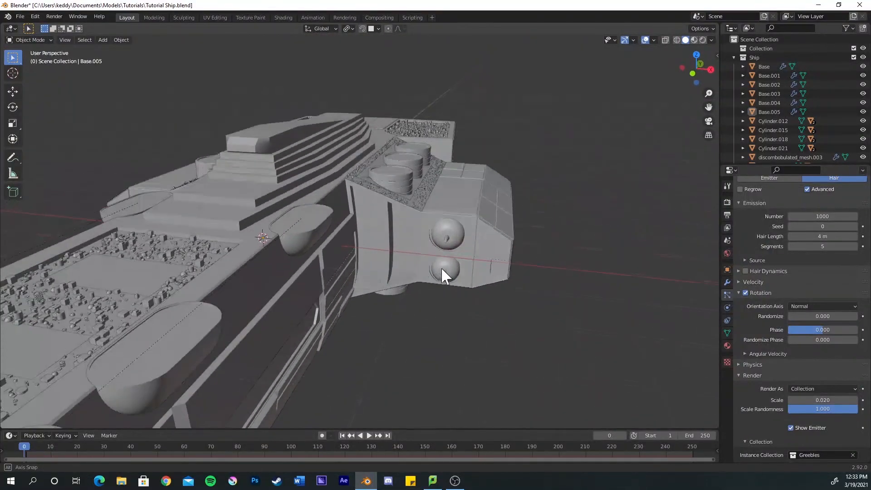
{"action": "left_click", "coordinate": [389, 260]}
{"action": "key", "text": "Tab"}
{"action": "mouse_move", "coordinate": [339, 259]}
{"action": "middle_mouse_down"}
{"action": "mouse_move", "coordinate": [281, 261]}
{"action": "mouse_move", "coordinate": [334, 248]}
{"action": "middle_mouse_up"}
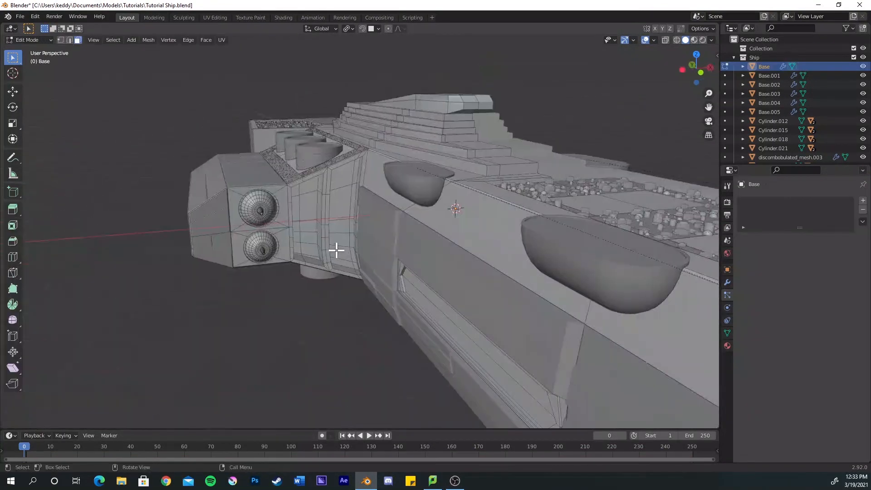
{"action": "scroll", "coordinate": [330, 172], "scroll_direction": "up", "scroll_amount": 3}
{"action": "left_click", "coordinate": [331, 136]}
{"action": "left_click", "coordinate": [327, 288], "text": "ctrl"}
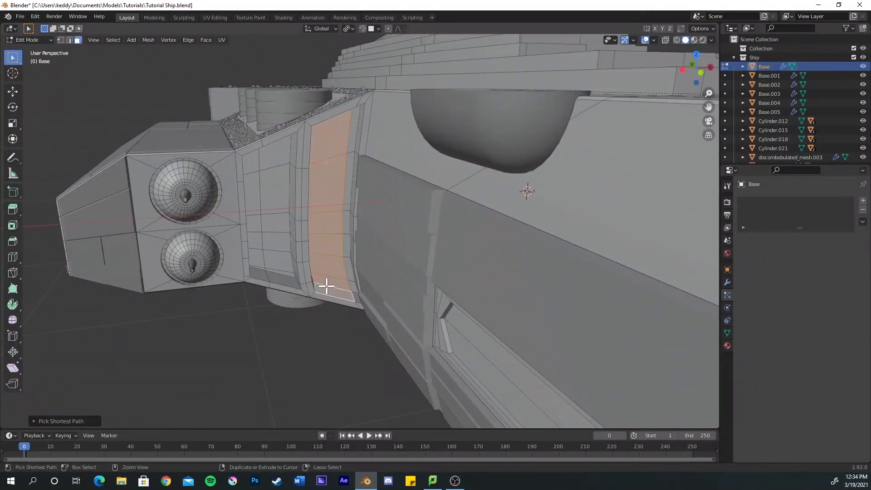
{"action": "middle_click_drag", "start_coordinate": [327, 288], "coordinate": [359, 307]}
{"action": "left_click", "coordinate": [388, 158], "text": "shift"}
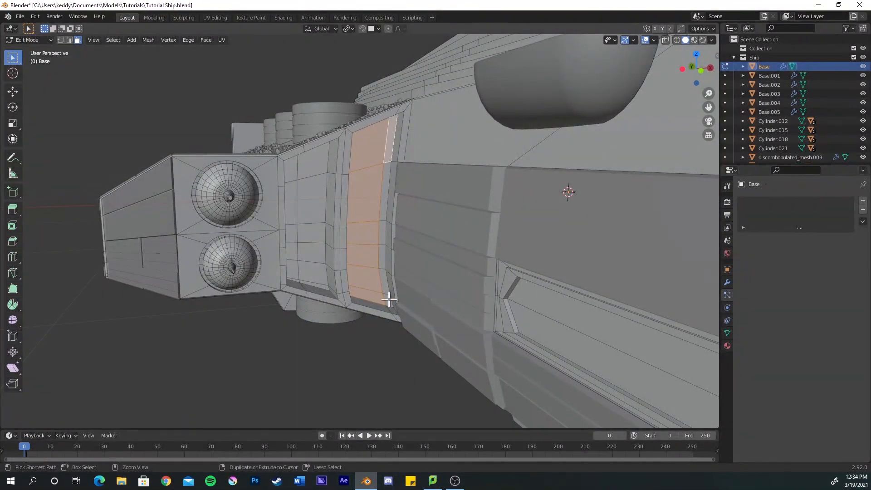
{"action": "left_click", "coordinate": [387, 300], "text": "ctrl"}
{"action": "left_click_drag", "start_coordinate": [292, 174], "coordinate": [310, 284]}
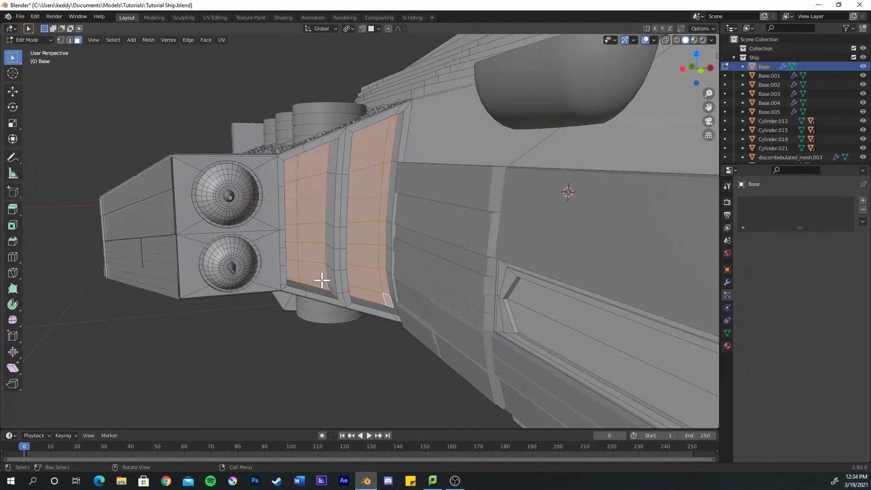
Duplicate the selected strip faces in place, separate the copy into its own object, and select it
{"action": "key", "text": "shift+d"}
{"action": "right_click", "coordinate": [321, 280]}
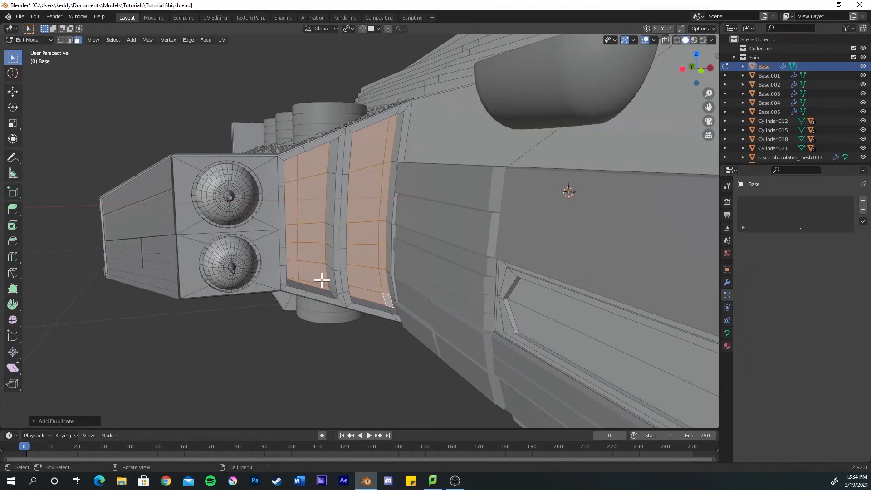
{"action": "key", "text": "p"}
{"action": "left_click", "coordinate": [322, 280]}
{"action": "key", "text": "Tab"}
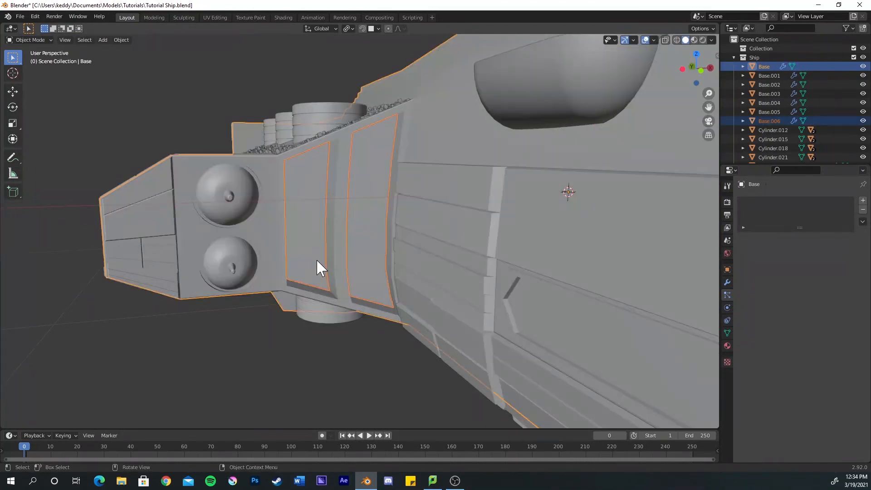
{"action": "left_click", "coordinate": [317, 259]}
Apply the Mirror modifier on the separated side-pod strips and add a particle system using ParticleSettings
{"action": "left_click", "coordinate": [727, 282]}
{"action": "left_click", "coordinate": [844, 212]}
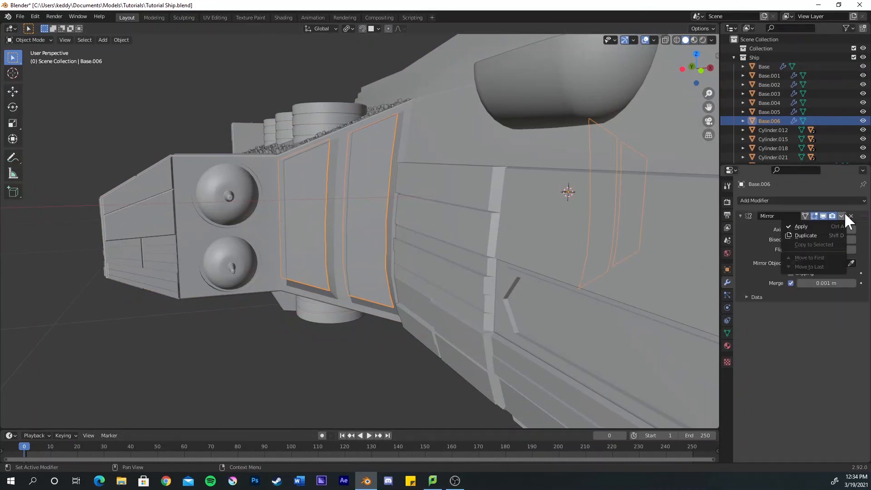
{"action": "left_click", "coordinate": [828, 223]}
{"action": "left_click", "coordinate": [726, 295]}
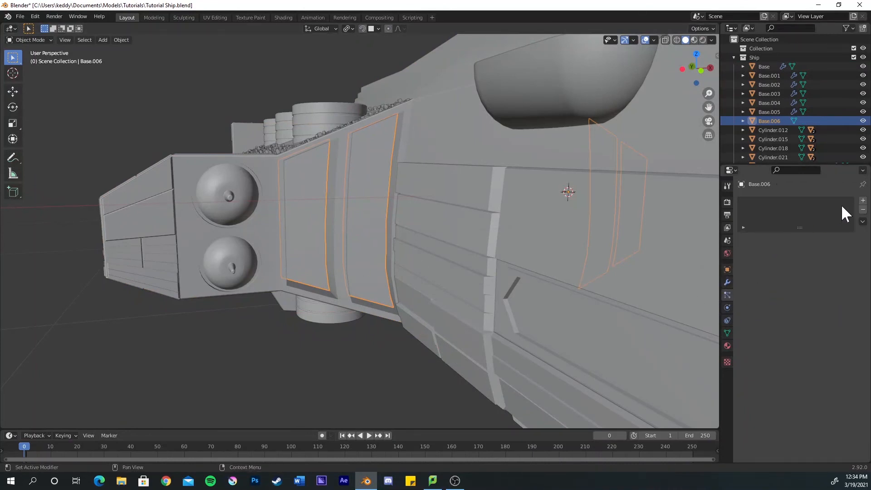
{"action": "left_click", "coordinate": [862, 201]}
{"action": "left_click", "coordinate": [745, 239]}
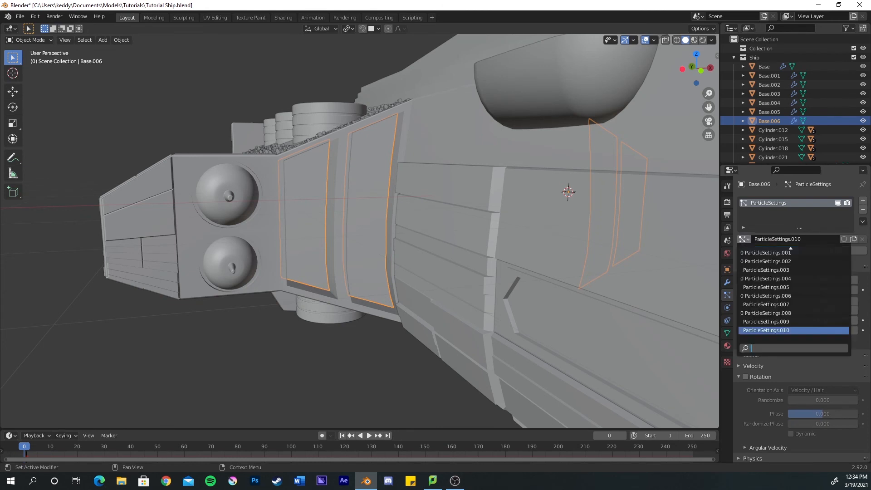
{"action": "left_click", "coordinate": [757, 253]}
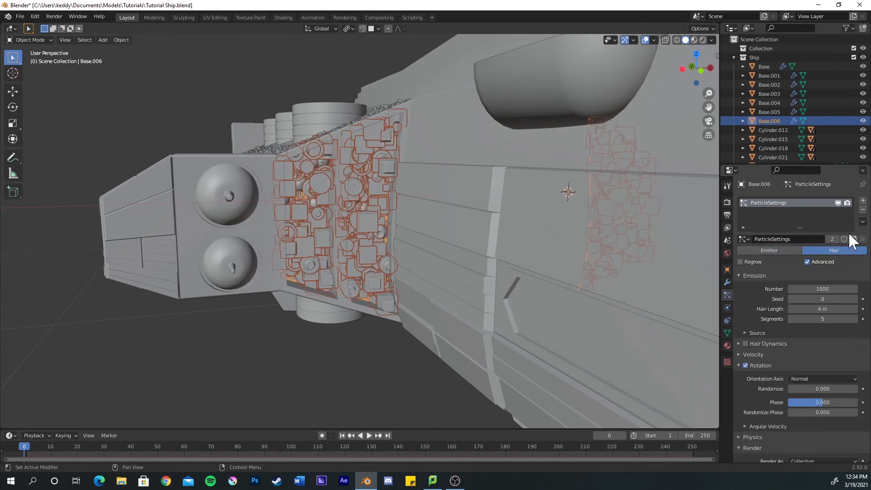
Make the side-pod strips' particle settings single-user and set their render scale to 0.01
{"action": "left_click", "coordinate": [834, 238]}
{"action": "scroll", "coordinate": [800, 377], "scroll_direction": "down", "scroll_amount": 4}
{"action": "left_click", "coordinate": [812, 399]}
{"action": "type", "text": "0.03"}
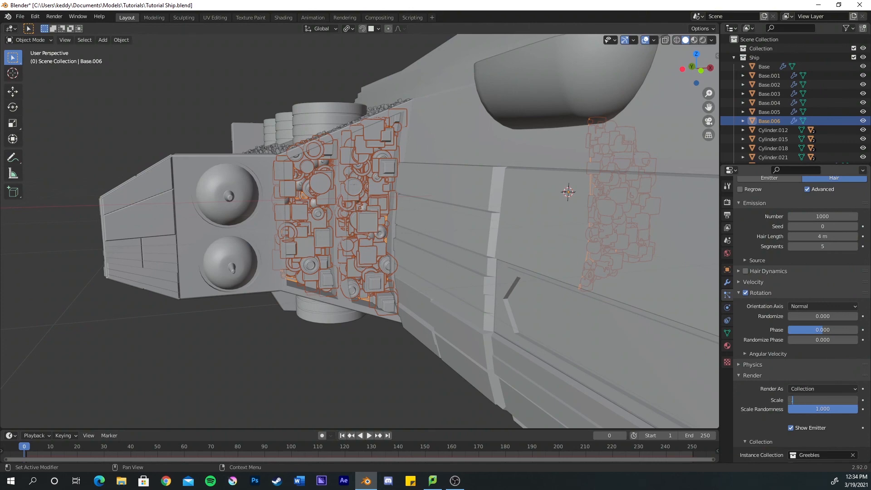
{"action": "key", "text": "Return"}
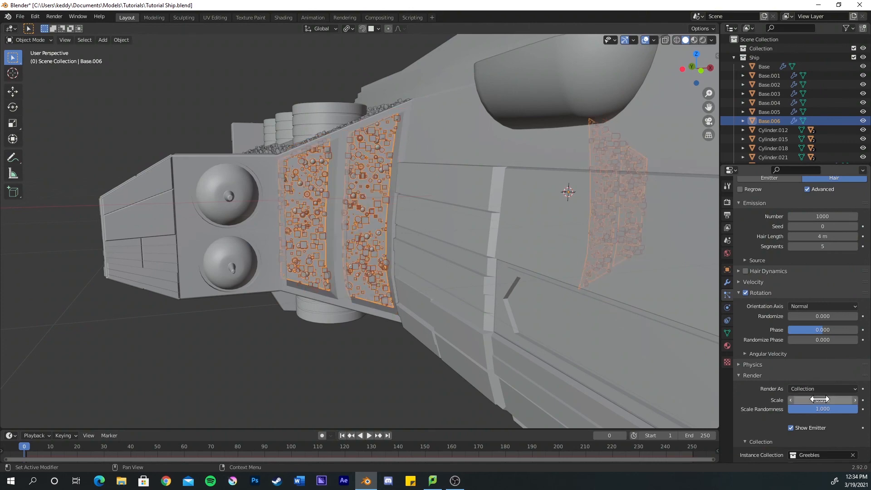
{"action": "left_click", "coordinate": [303, 364]}
Examine the greebled areas around the whole ship from several sides and save the file
{"action": "middle_click_drag", "start_coordinate": [303, 364], "coordinate": [406, 303]}
{"action": "key", "text": "ctrl+s"}
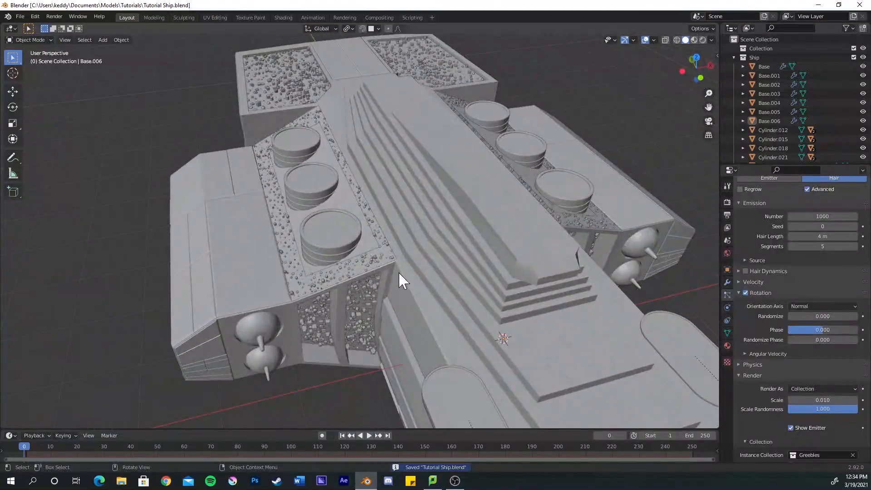
{"action": "middle_click_drag", "start_coordinate": [398, 273], "coordinate": [301, 276]}
{"action": "scroll", "coordinate": [388, 265], "scroll_direction": "down", "scroll_amount": 3}
{"action": "key", "text": "ctrl+s"}
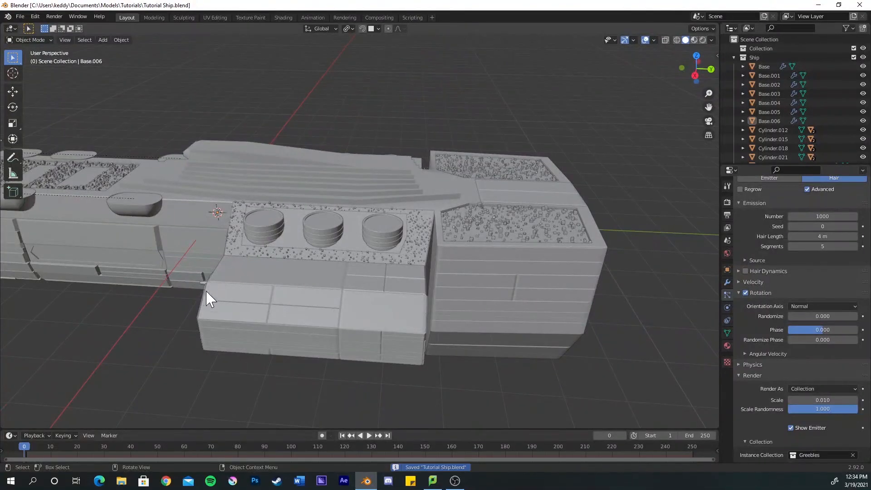
{"action": "middle_click_drag", "start_coordinate": [209, 302], "coordinate": [425, 230]}
{"action": "key", "text": "ctrl+s"}
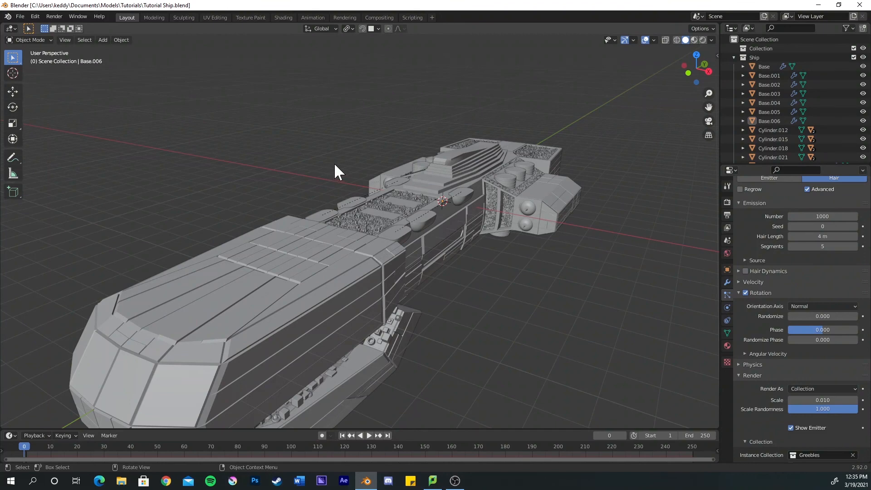
{"action": "key", "text": "ctrl+s"}
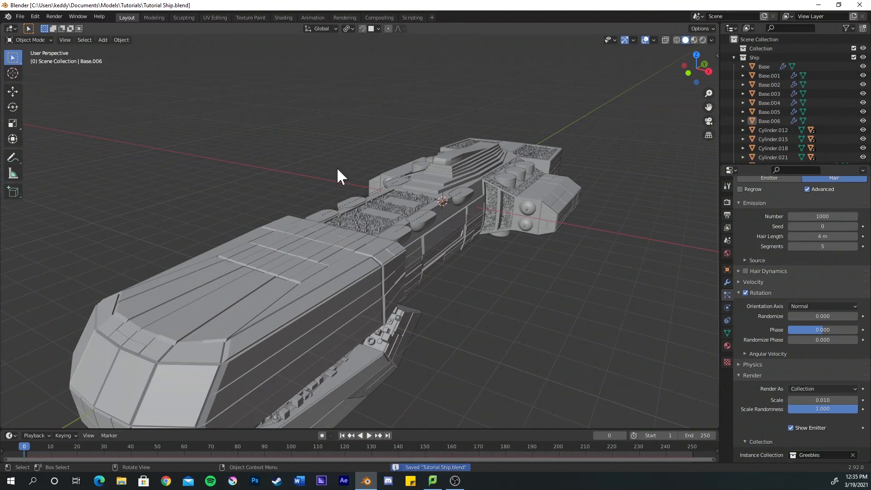